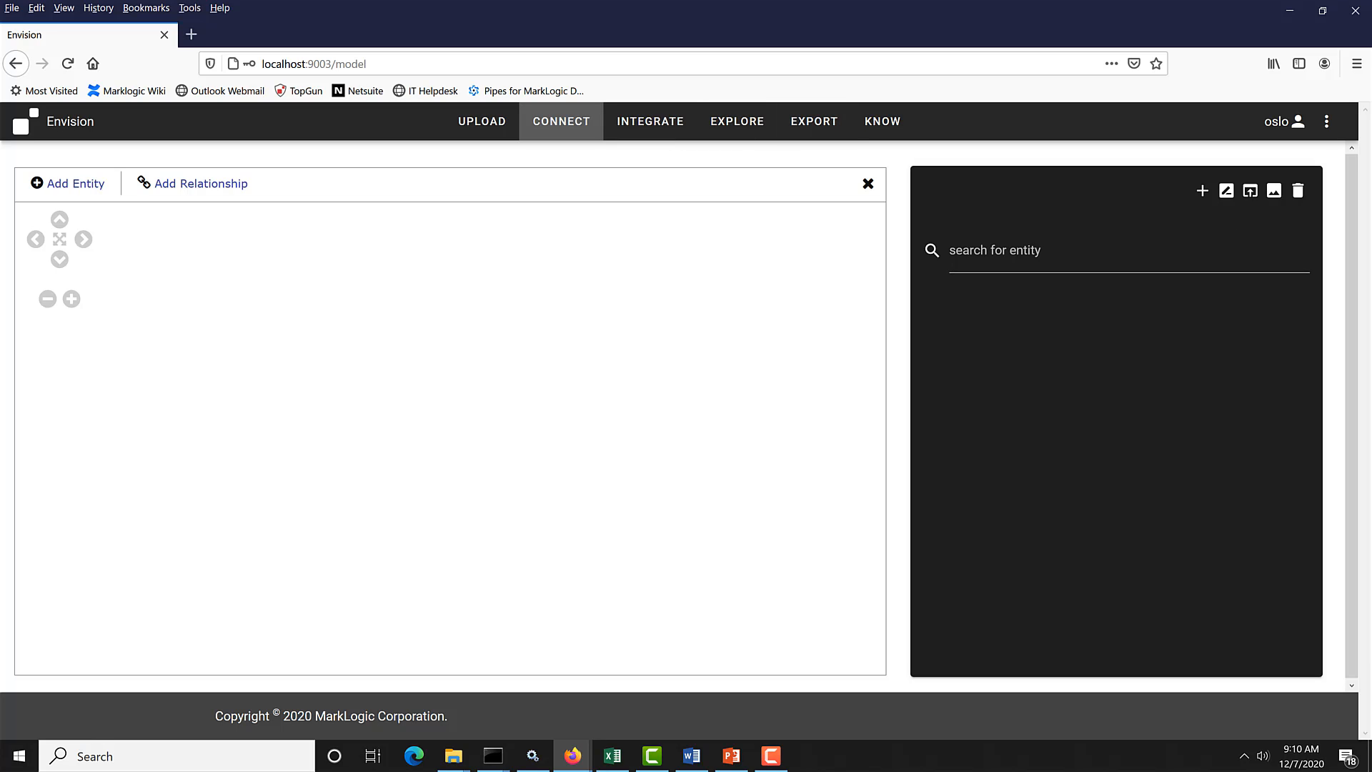
# - Open Envision's data upload page, switch to Excel and review the columns of Providers.csv from ID through Site_Zip
pyautogui.click(481, 123)
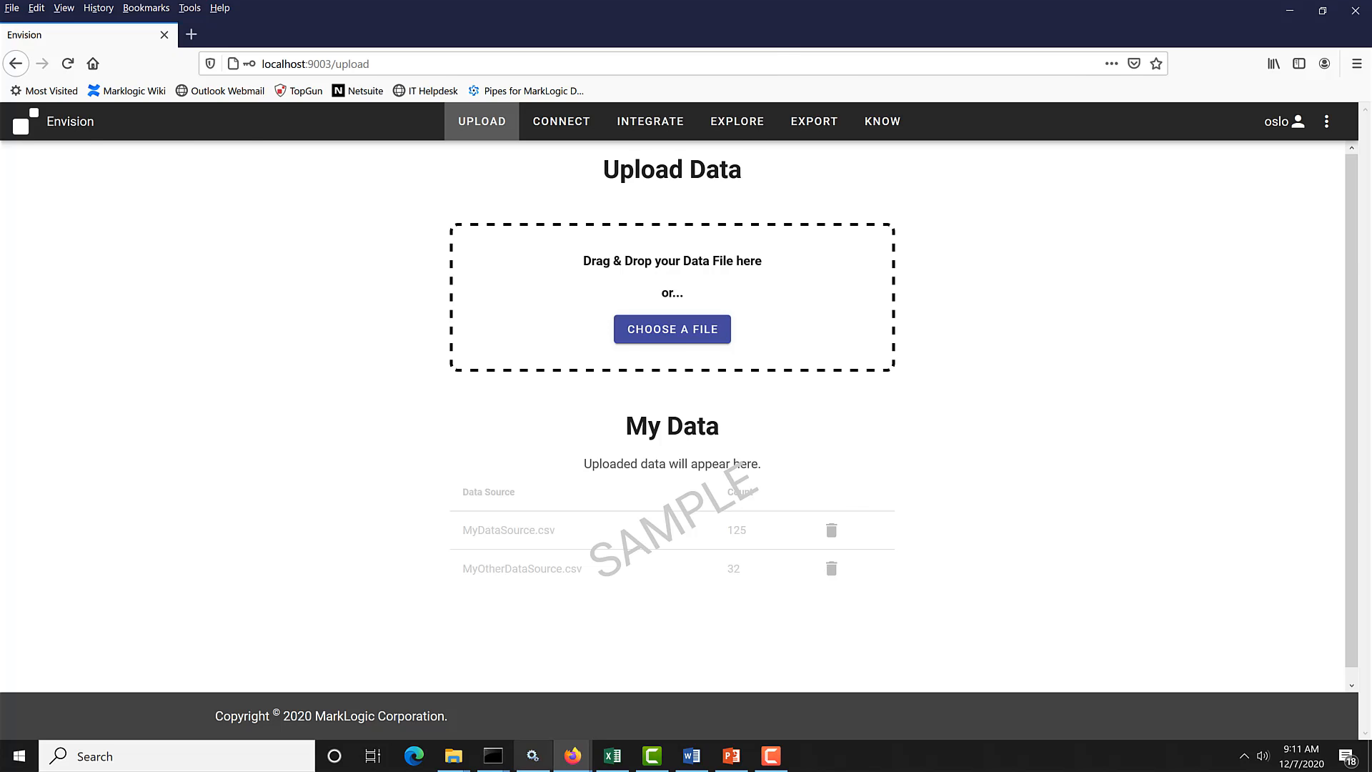
pyautogui.click(612, 756)
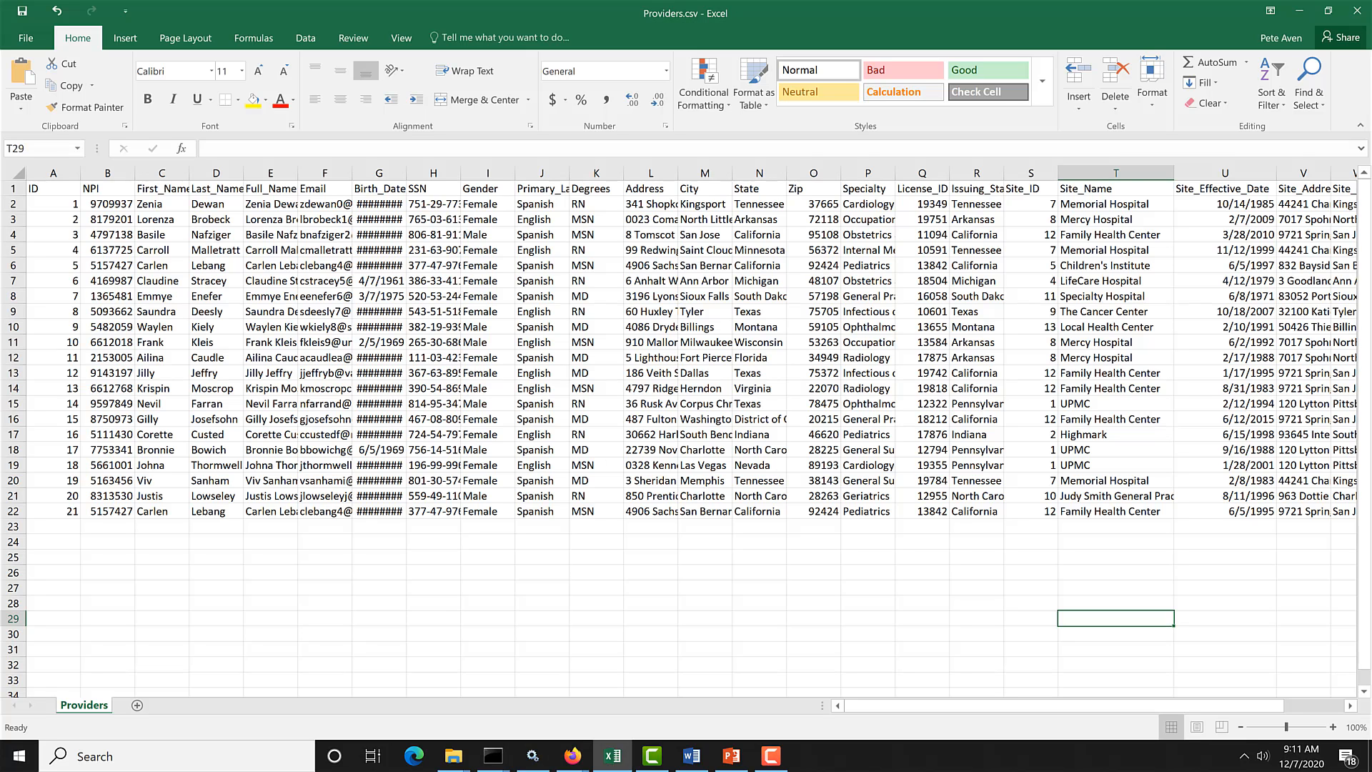
pyautogui.scroll(-1, 685, 438)
pyautogui.scroll(1, 685, 439)
pyautogui.click(691, 756)
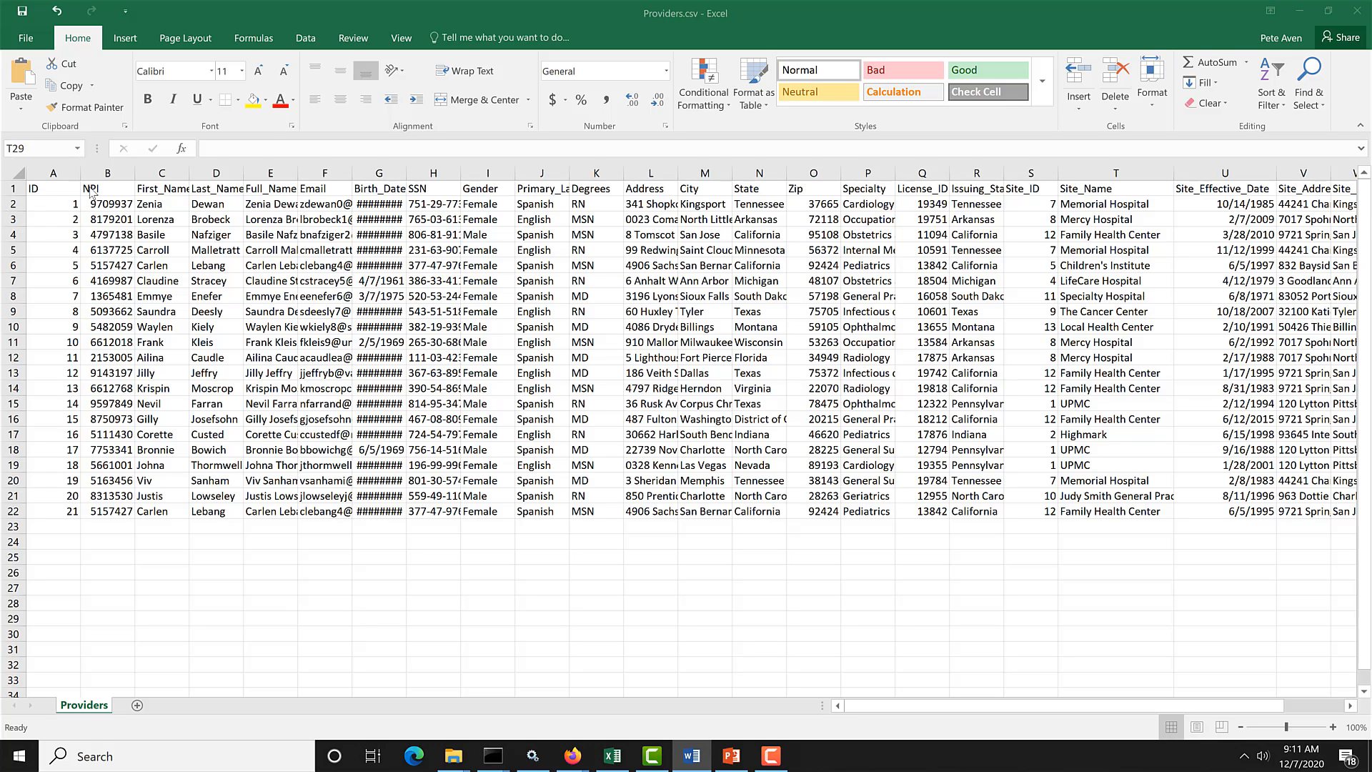
pyautogui.click(9, 189)
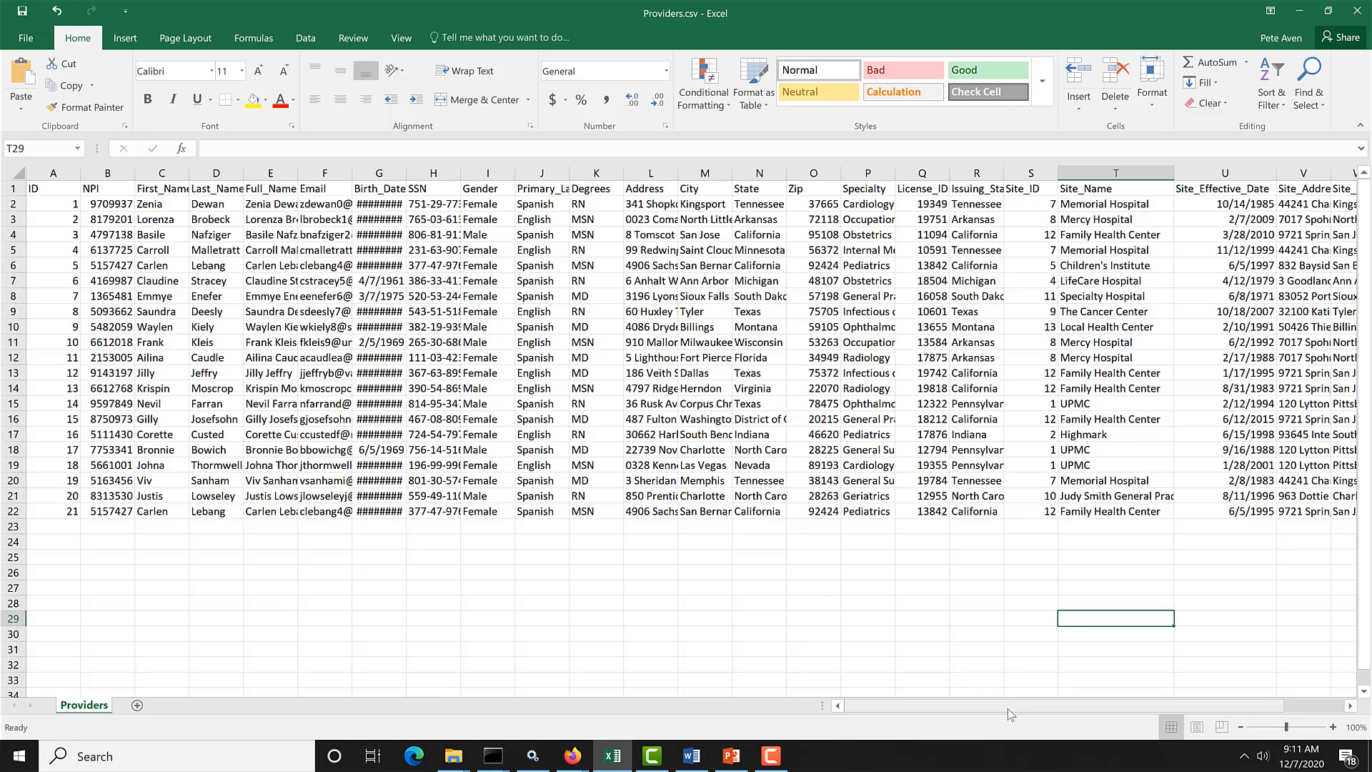
pyautogui.hscroll(1, 1008, 709)
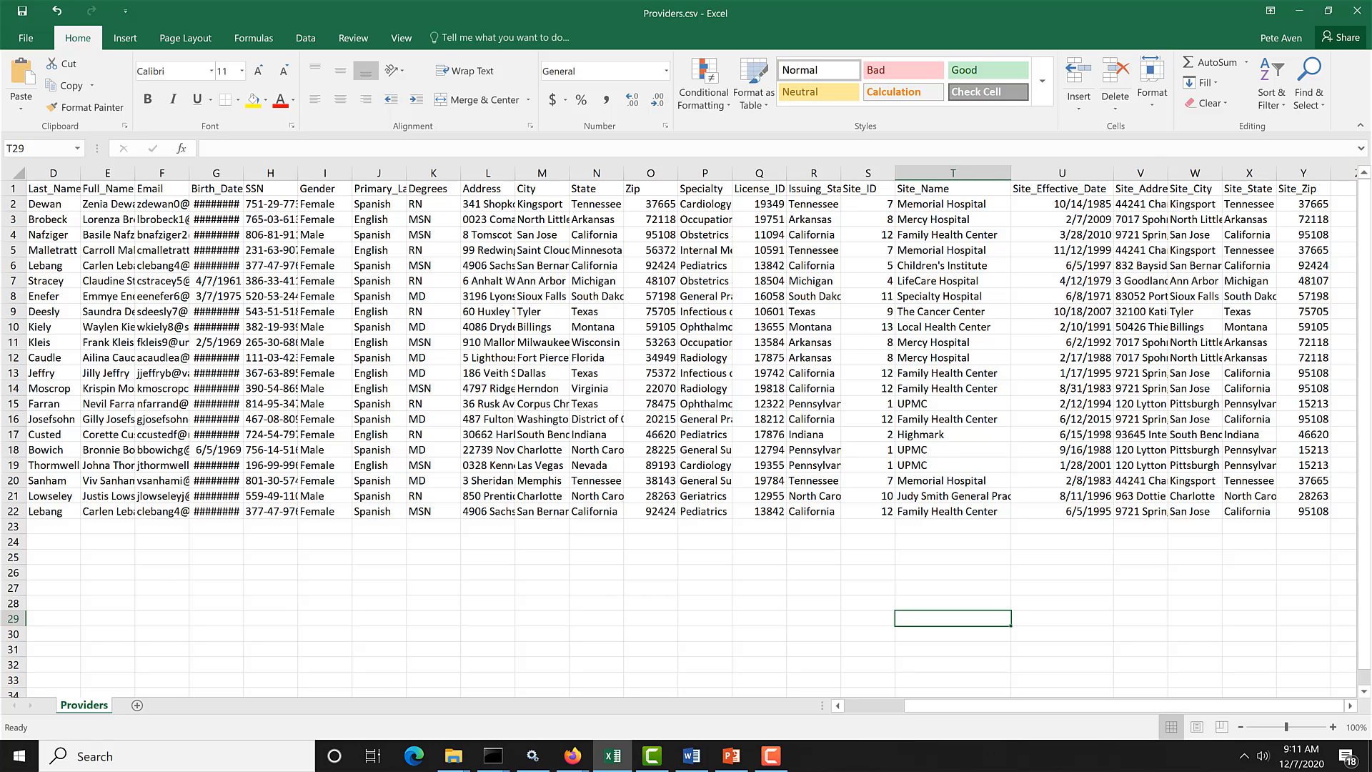
pyautogui.hotkey('alt', 'Tab')
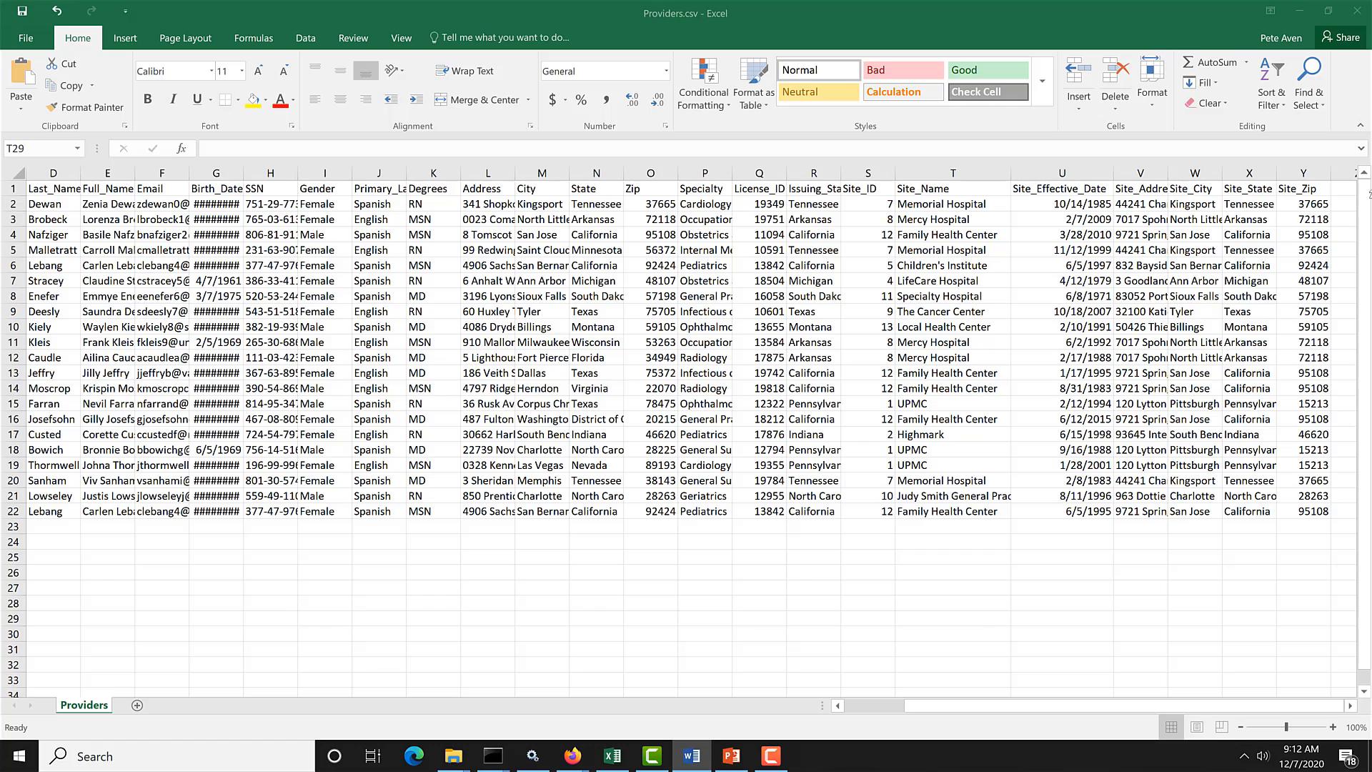
# - Put Excel away, switch to the Providers folder in File Explorer and upload Providers.csv into Envision's data file drop area
pyautogui.click(1299, 10)
pyautogui.moveTo(453, 757)
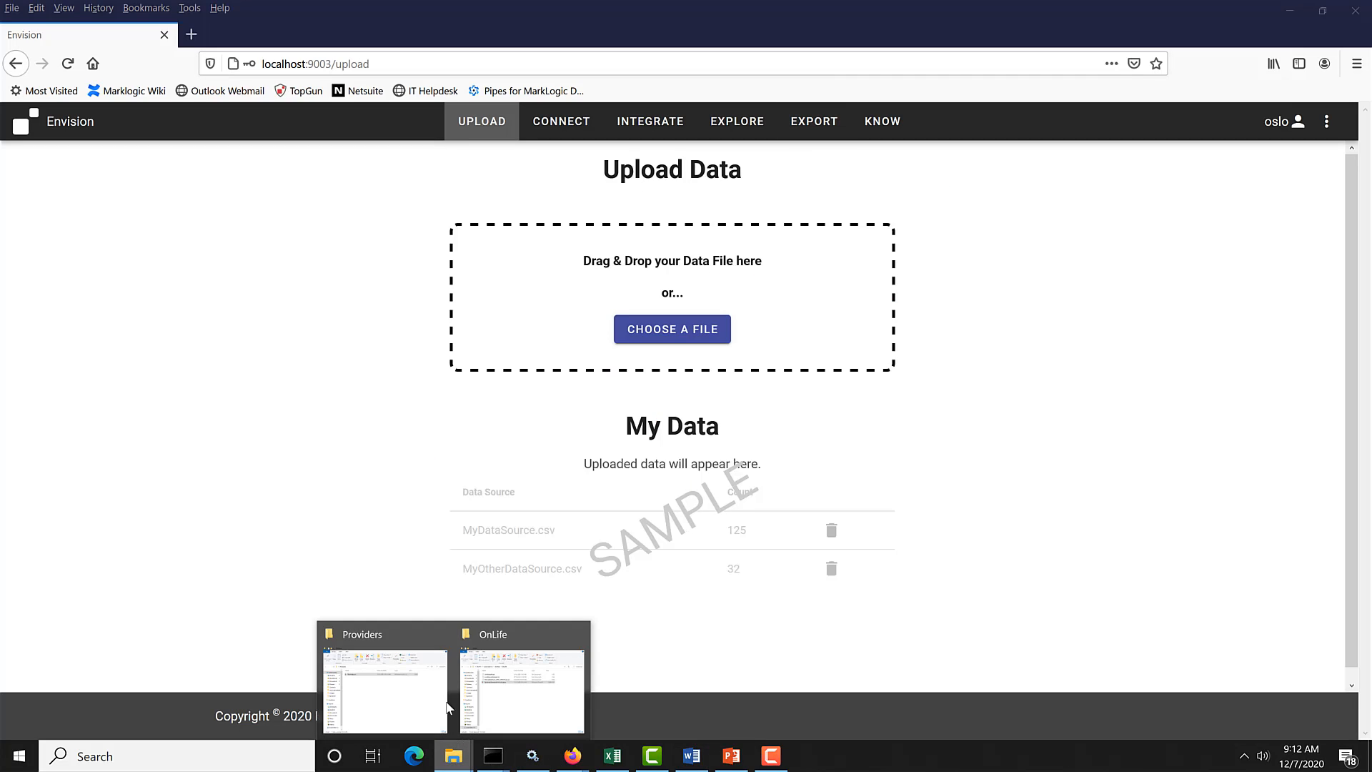
pyautogui.click(402, 684)
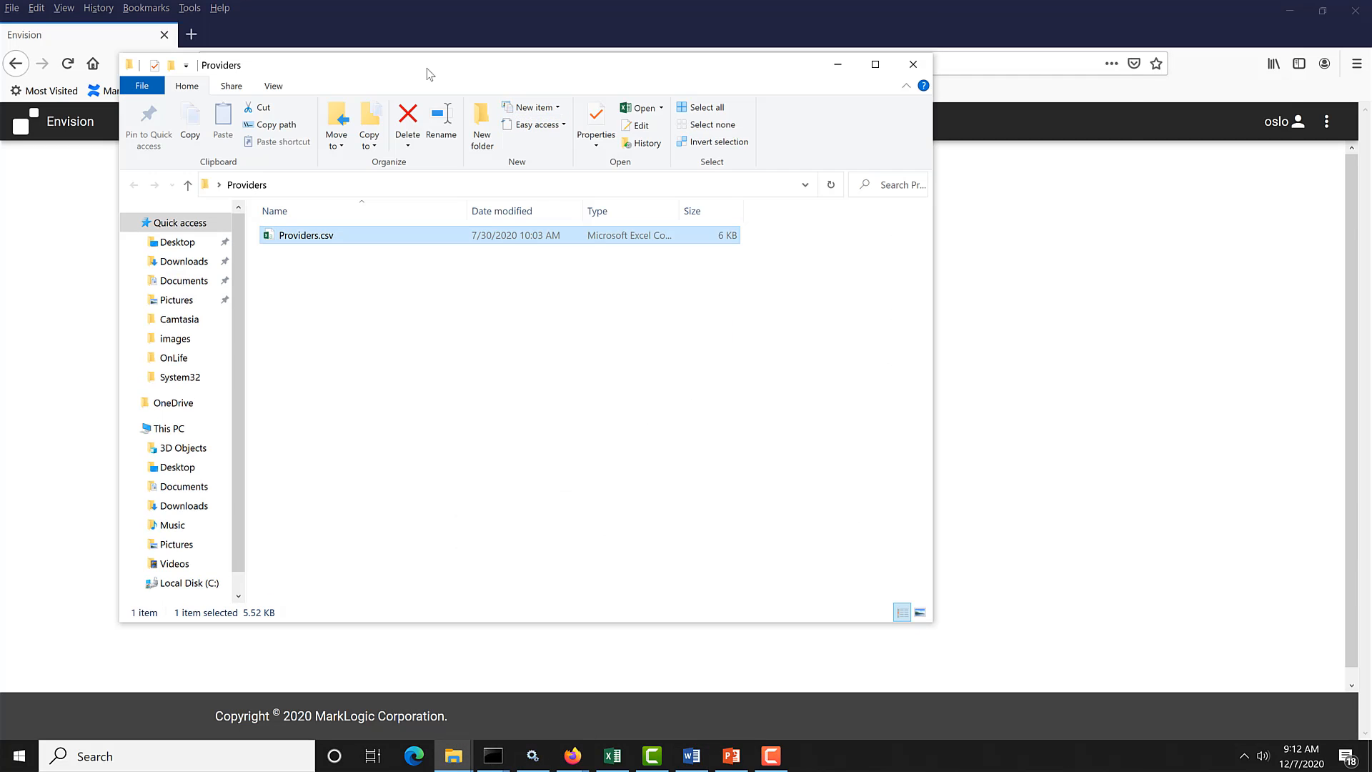
pyautogui.moveTo(426, 69); pyautogui.dragTo(1060, 133)
pyautogui.moveTo(921, 300); pyautogui.dragTo(646, 298)
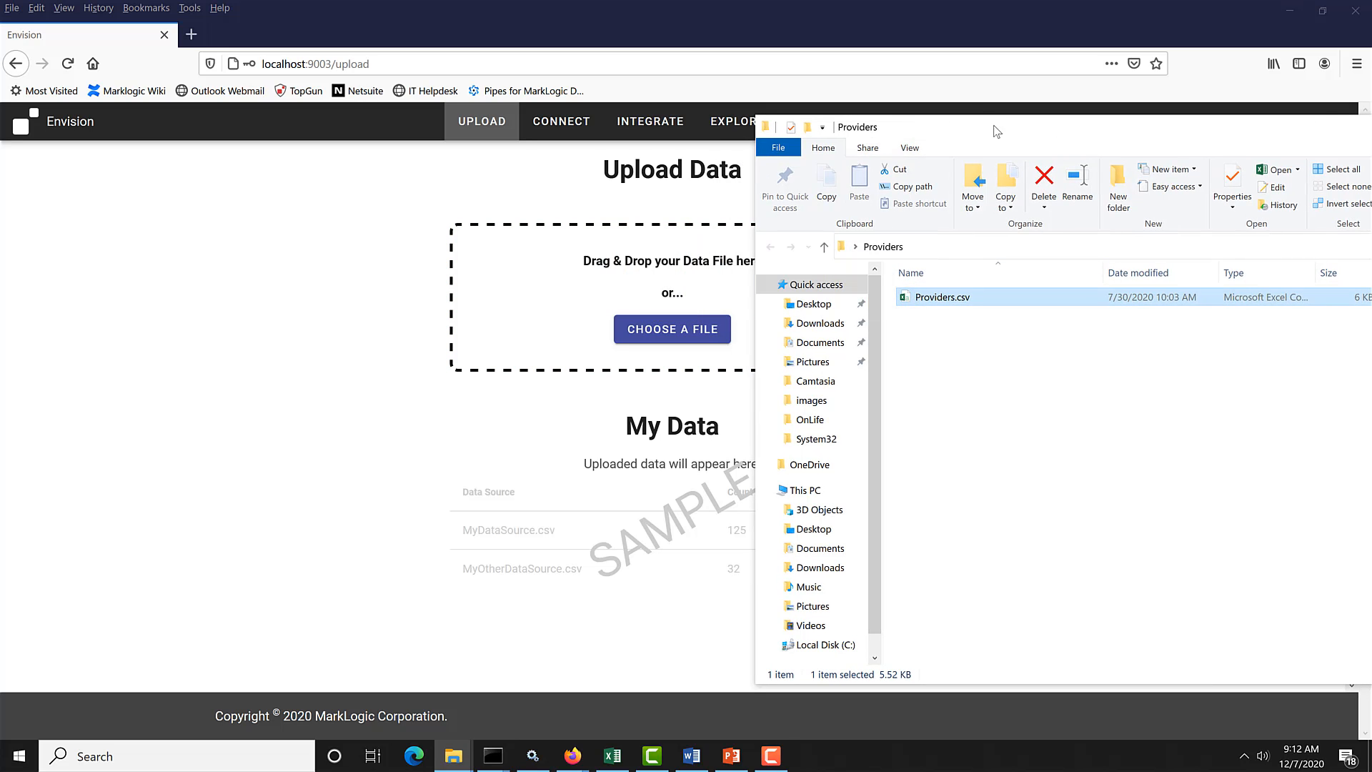
pyautogui.moveTo(993, 126); pyautogui.dragTo(495, 183)
pyautogui.click(977, 184)
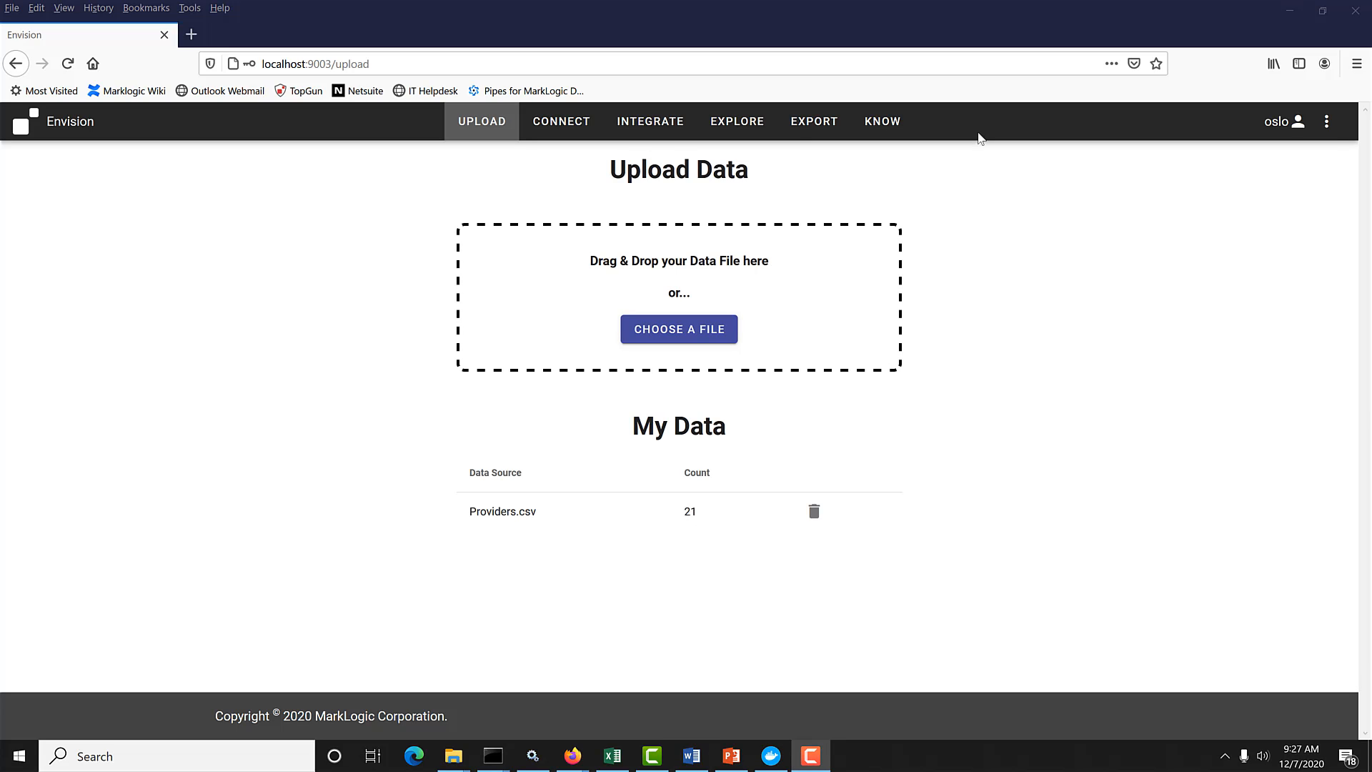
# - Explore the Staging database and filter its records to the Providers.csv collection
pyautogui.click(736, 126)
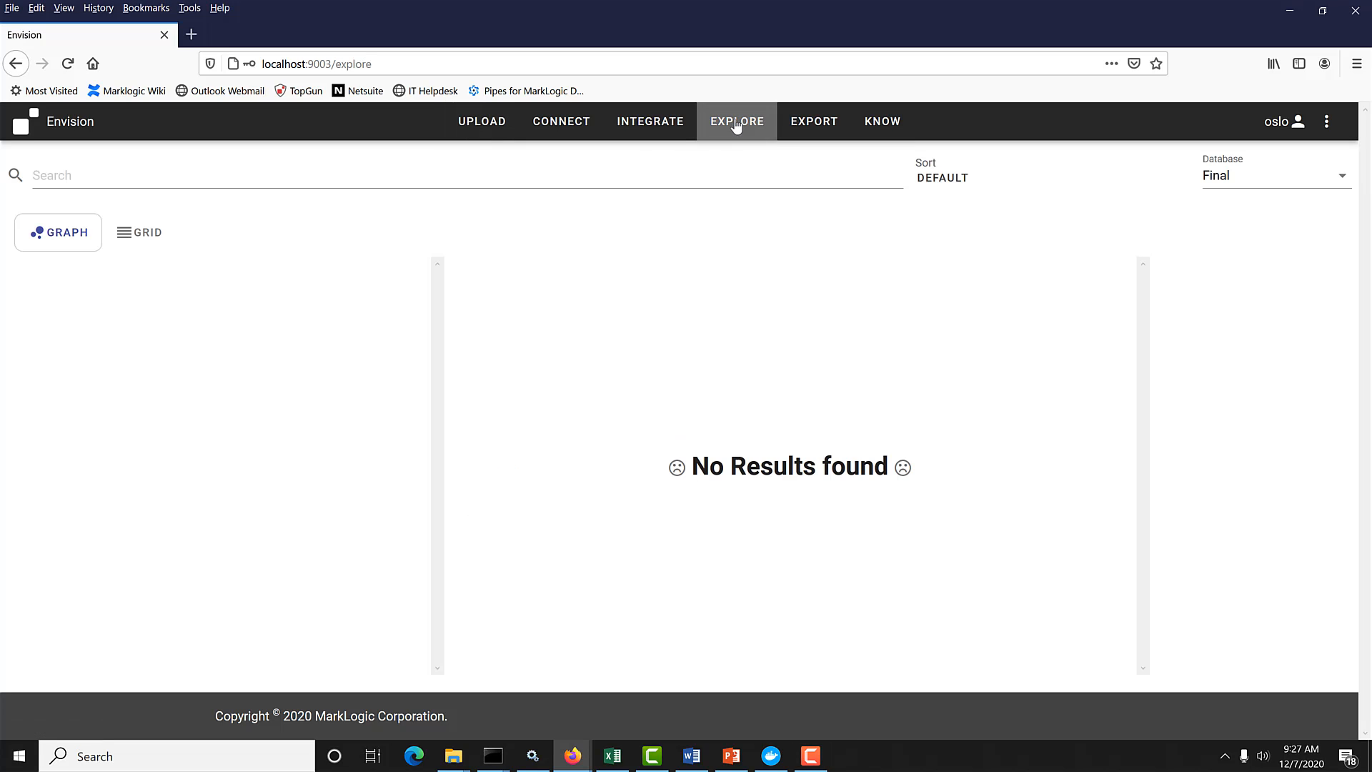
pyautogui.click(1225, 181)
pyautogui.click(1248, 236)
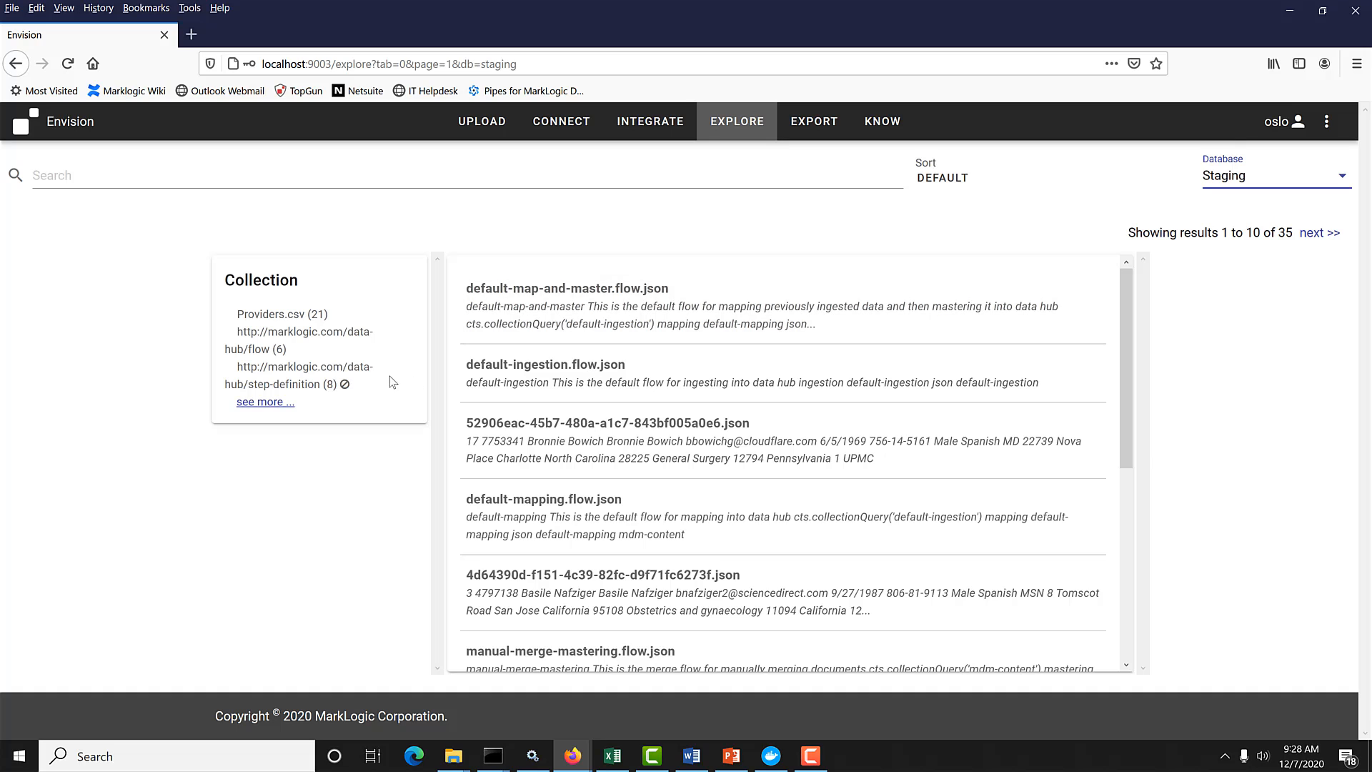
pyautogui.click(272, 314)
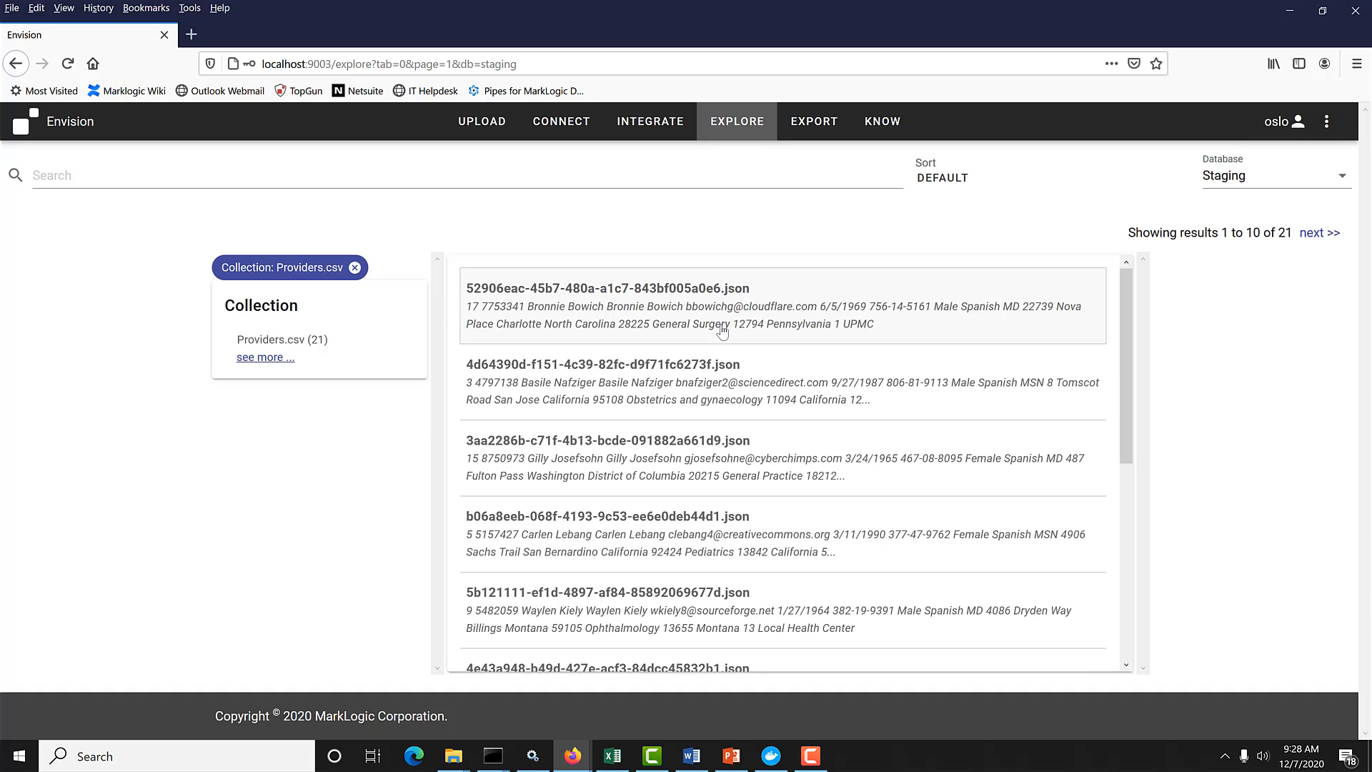
# - Open the first Providers.csv record and examine its raw JSON, metadata and permissions
pyautogui.click(682, 294)
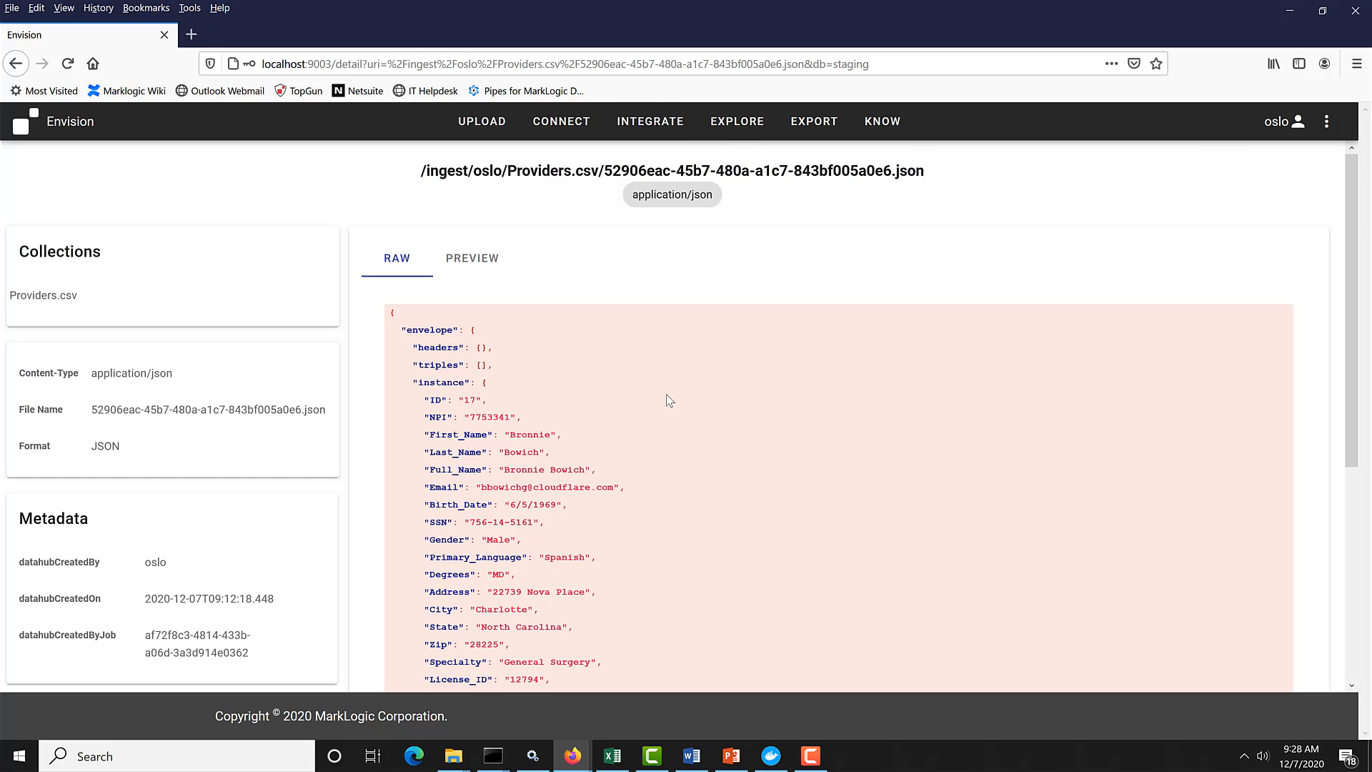
pyautogui.scroll(-2, 667, 395)
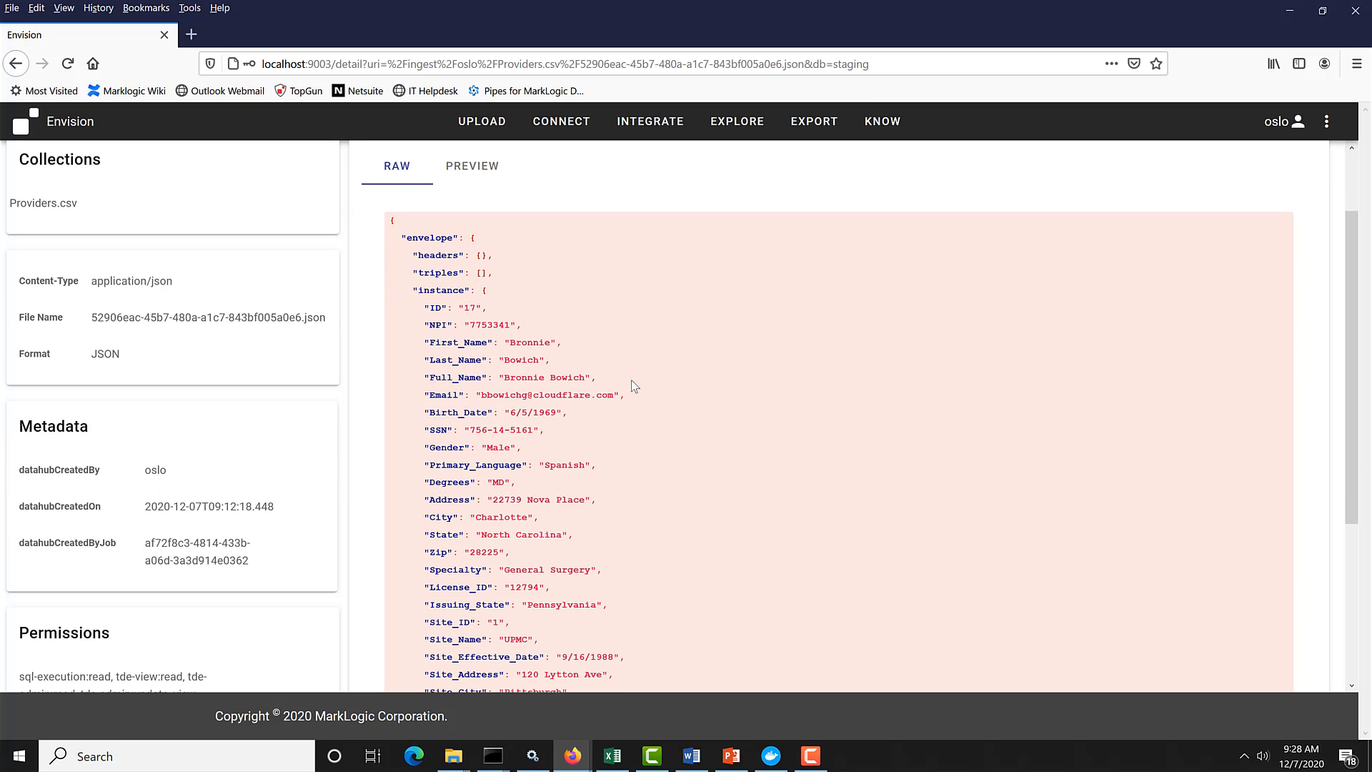
pyautogui.scroll(-5, 192, 358)
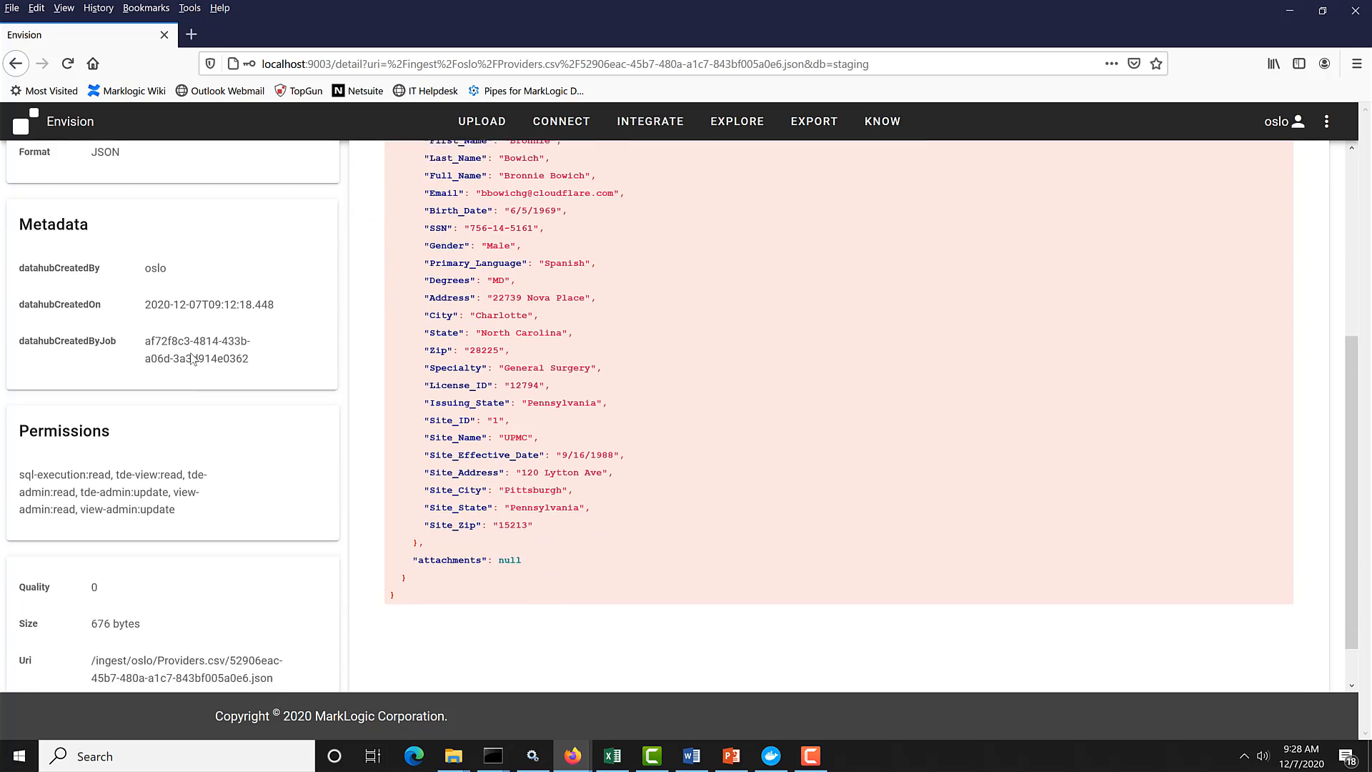
pyautogui.scroll(6, 192, 358)
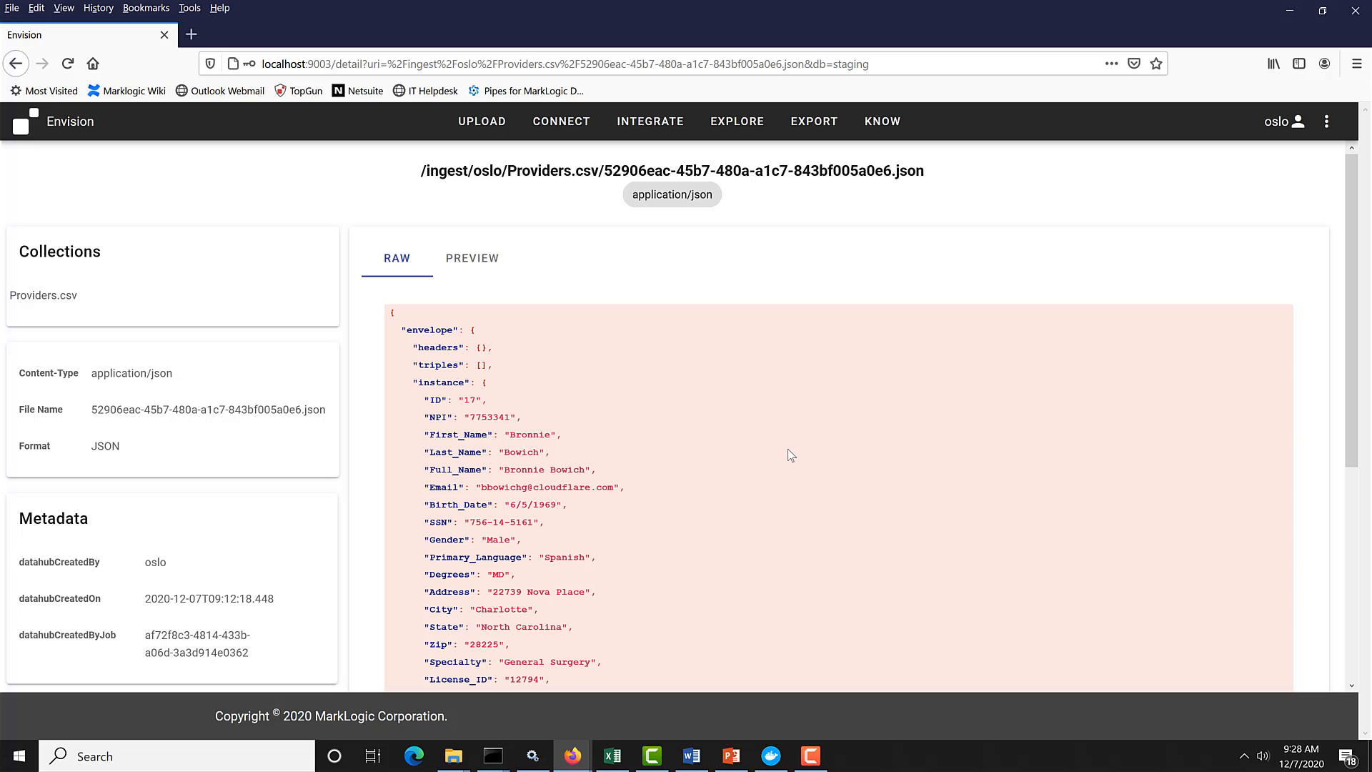
# - Return to exploring the Staging database, filter to the Providers.csv collection and search it for a provider's first name
pyautogui.click(738, 123)
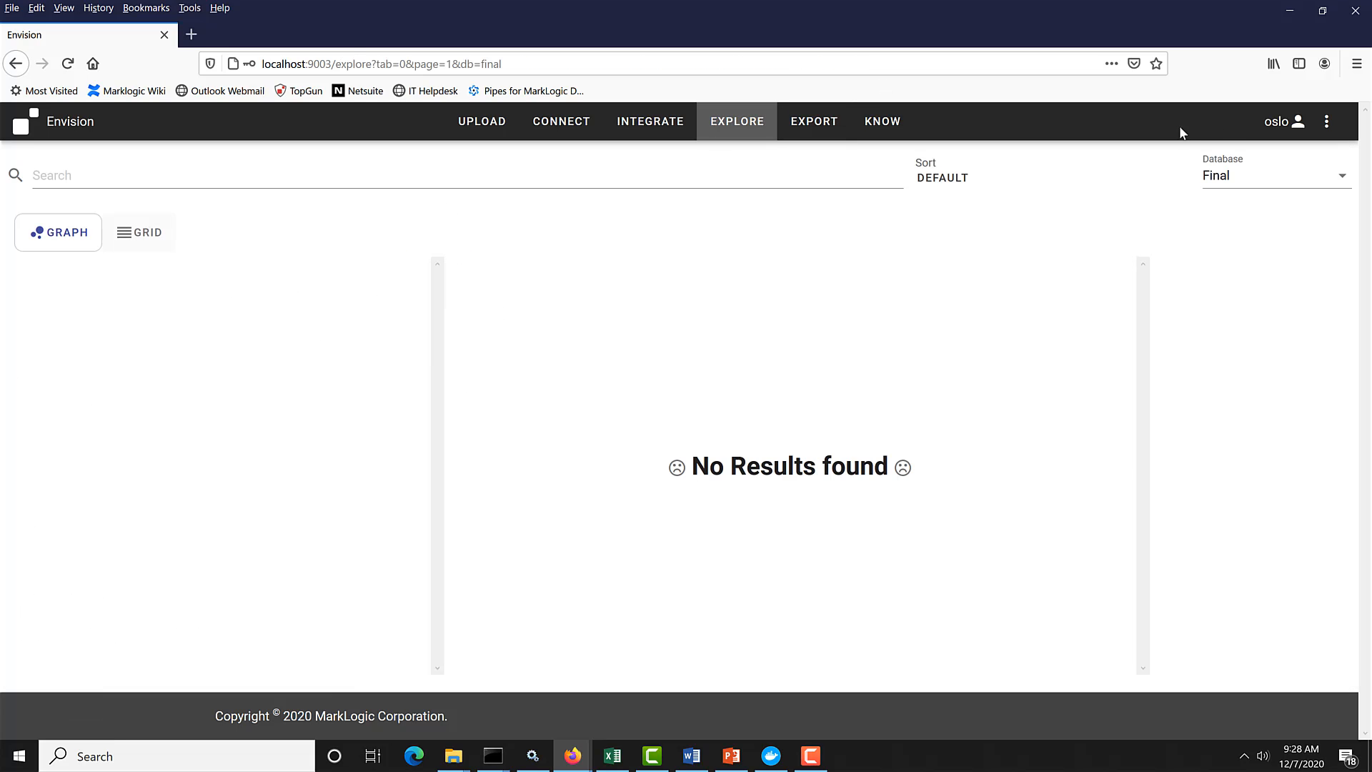
pyautogui.click(1228, 178)
pyautogui.click(1230, 230)
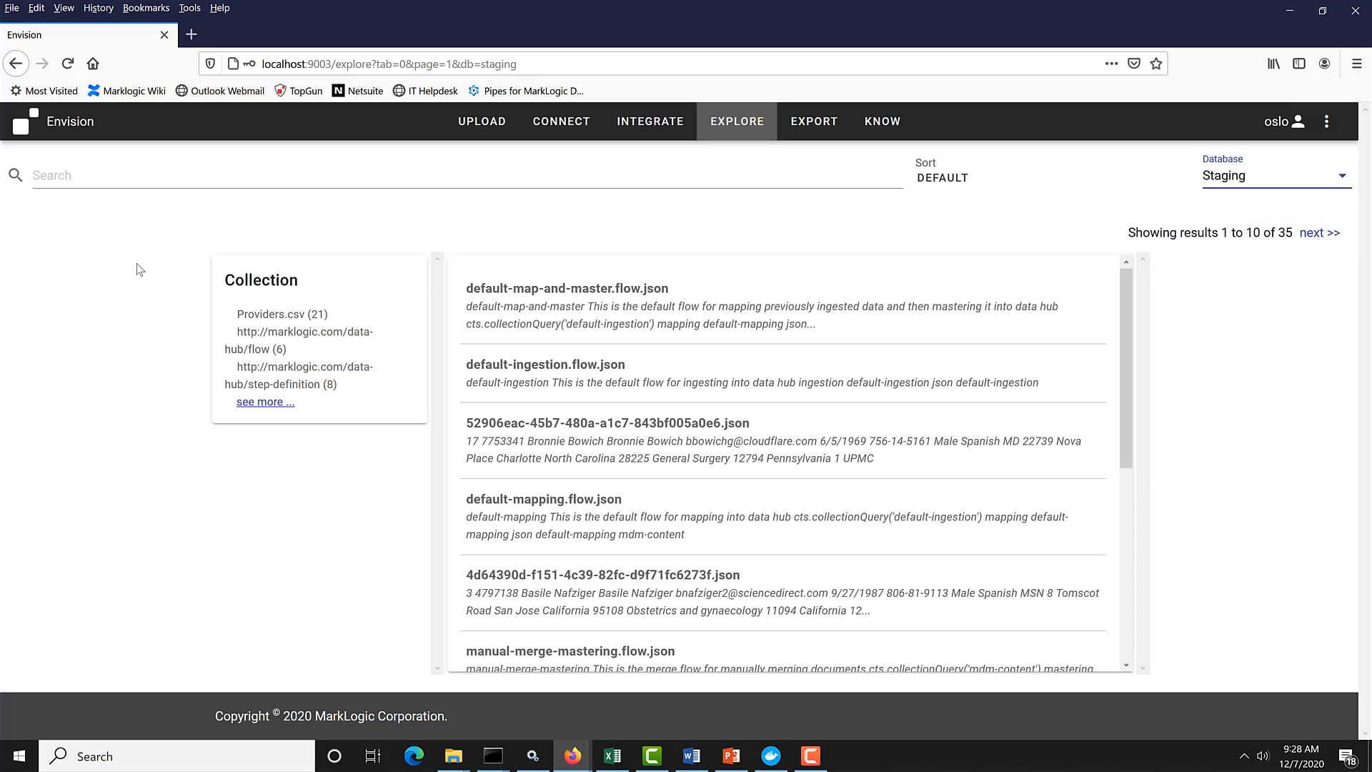
pyautogui.click(278, 316)
pyautogui.click(213, 175)
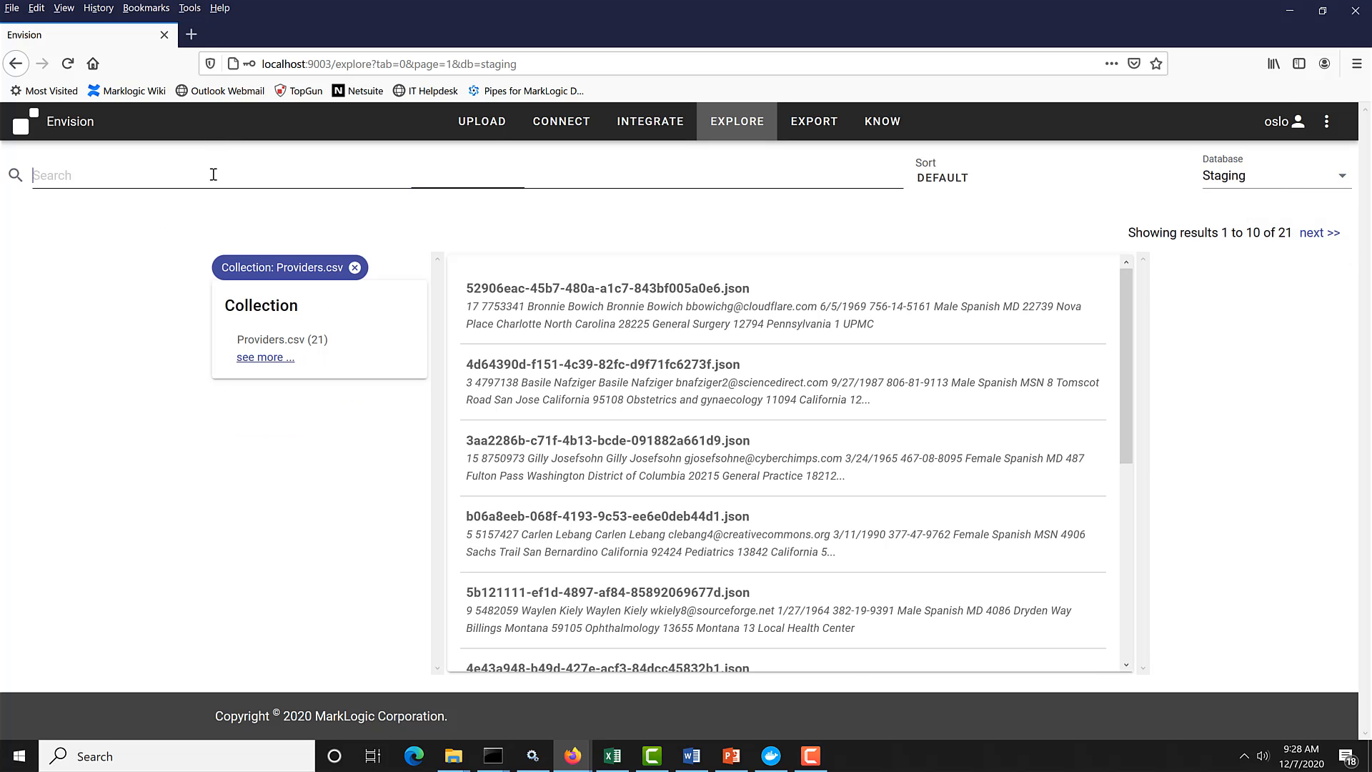
pyautogui.write('Frank')
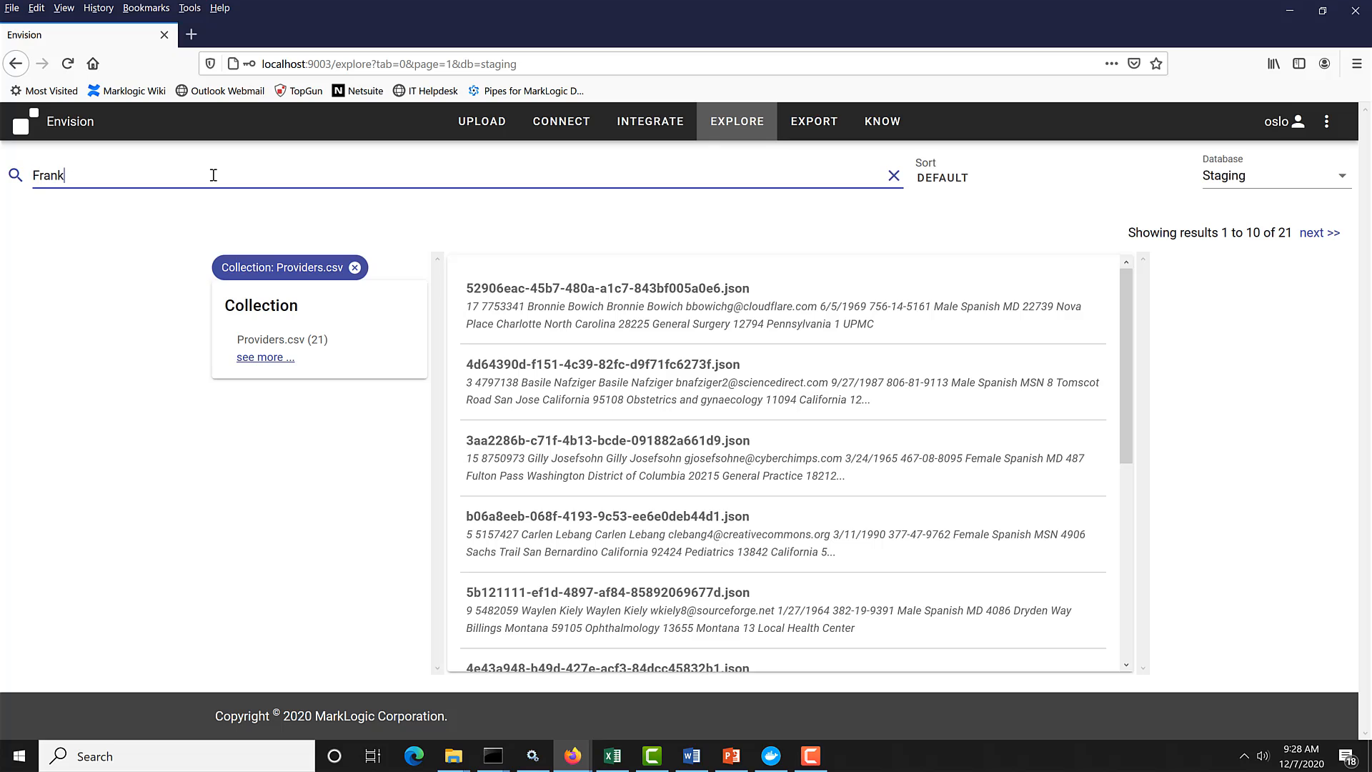
pyautogui.press('Return')
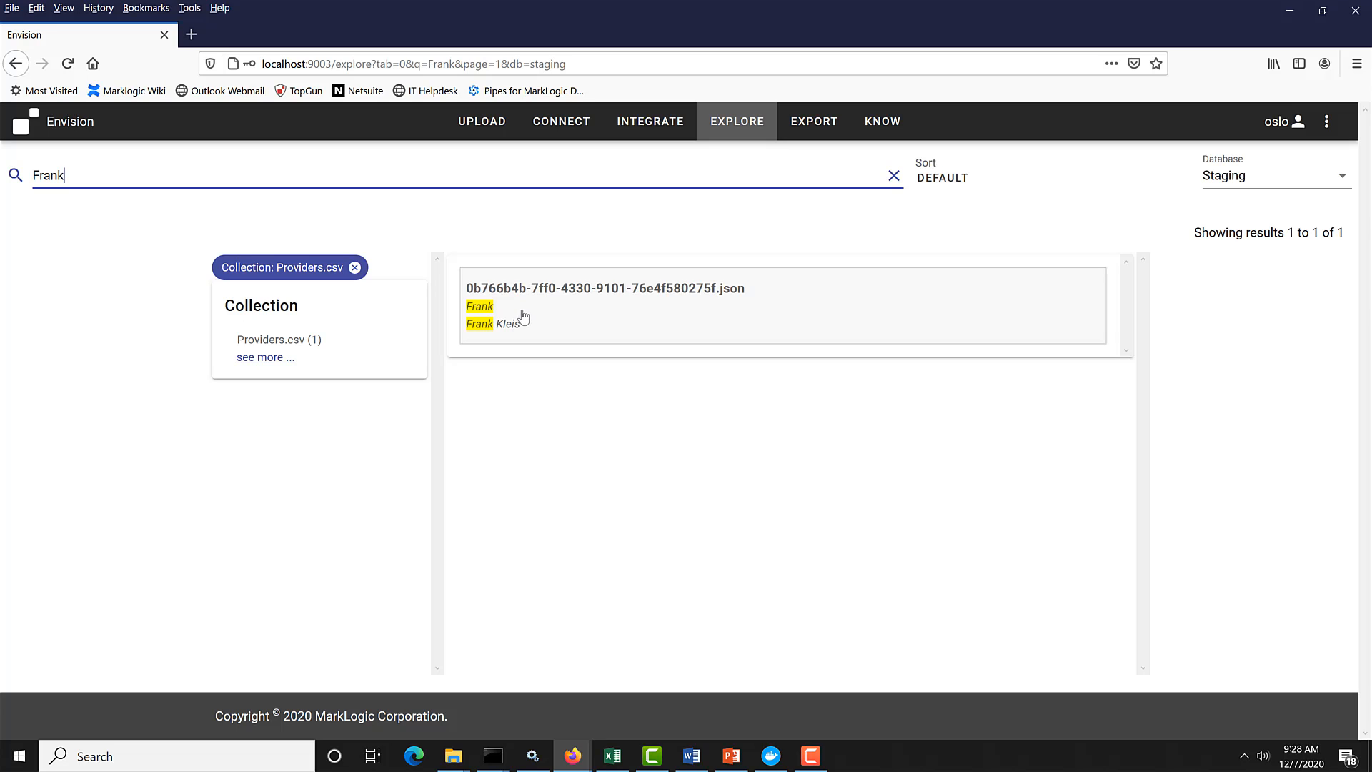
# - Open the data modeling page and create a new model named Providers
pyautogui.click(557, 123)
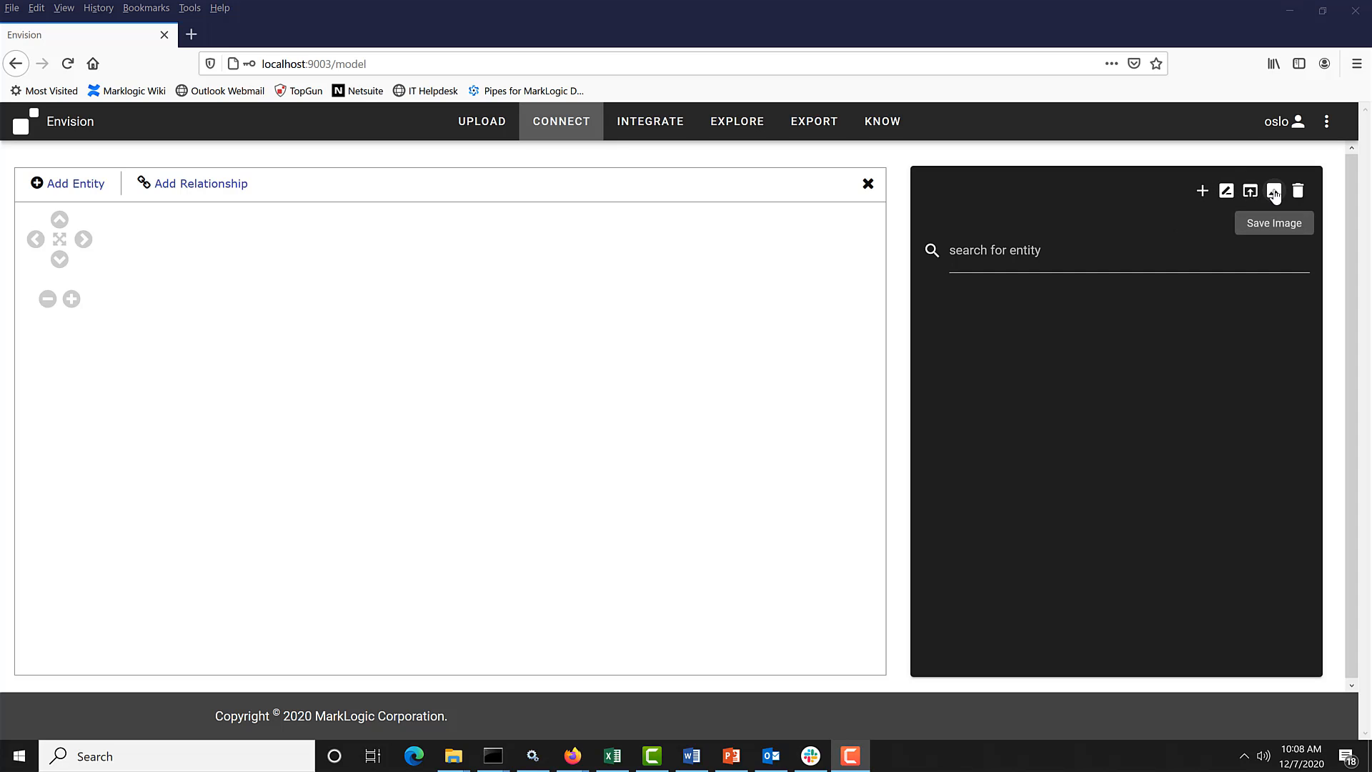
pyautogui.click(1203, 190)
pyautogui.click(1106, 262)
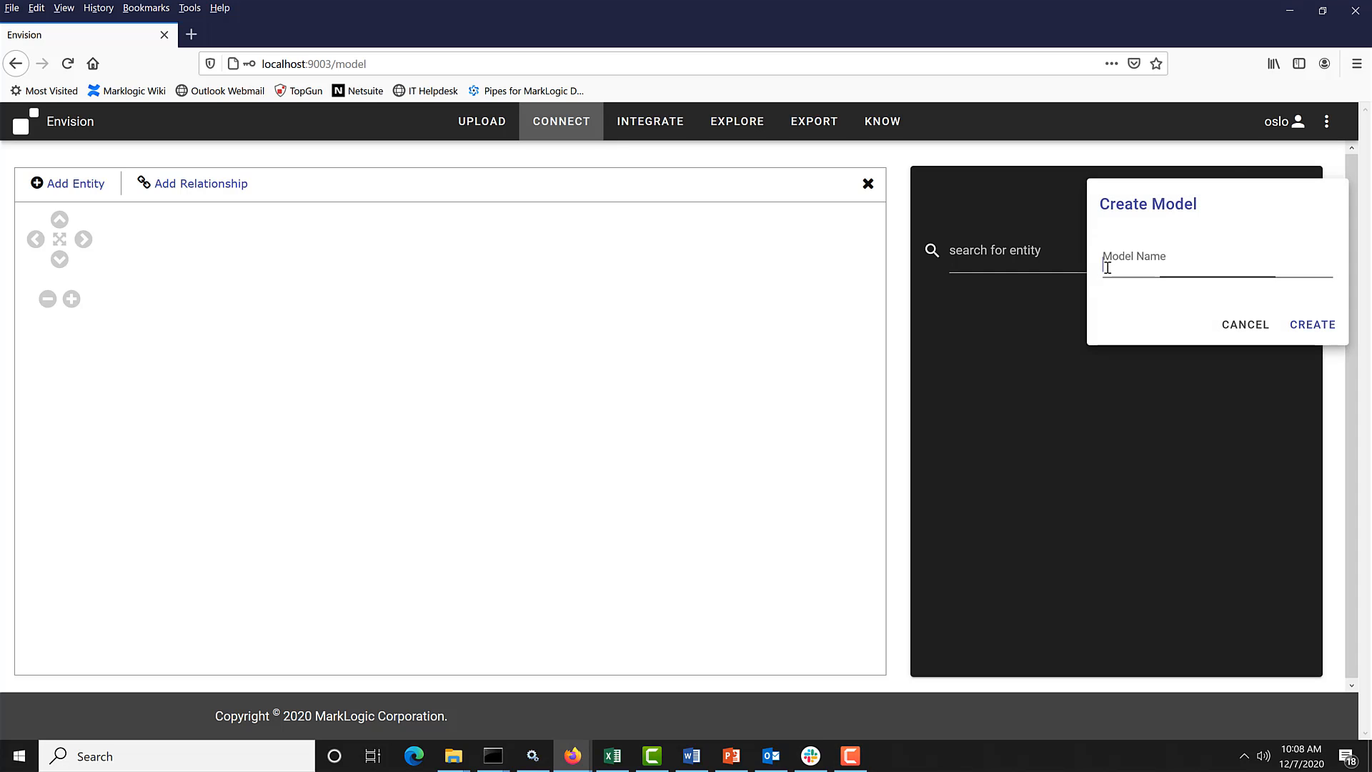
pyautogui.write('Prov')
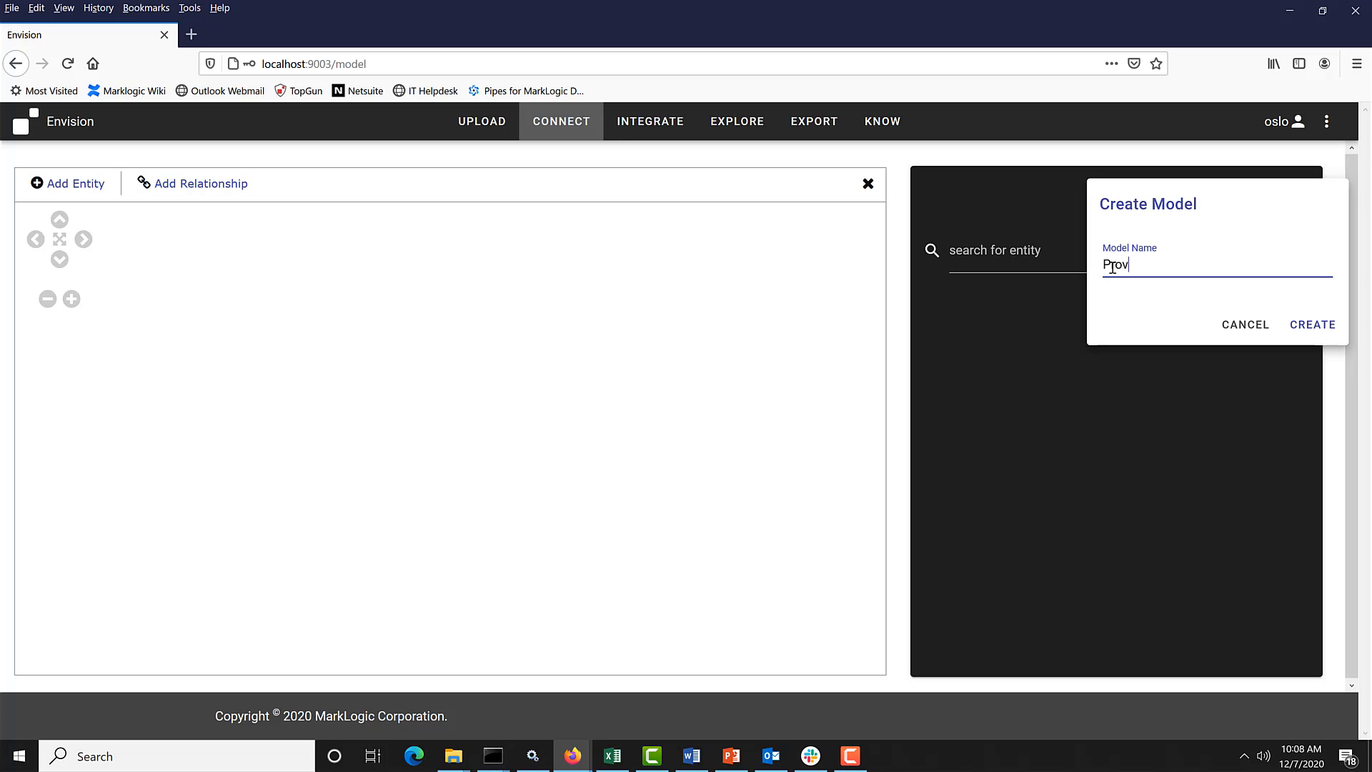
pyautogui.write('iders')
pyautogui.click(1314, 325)
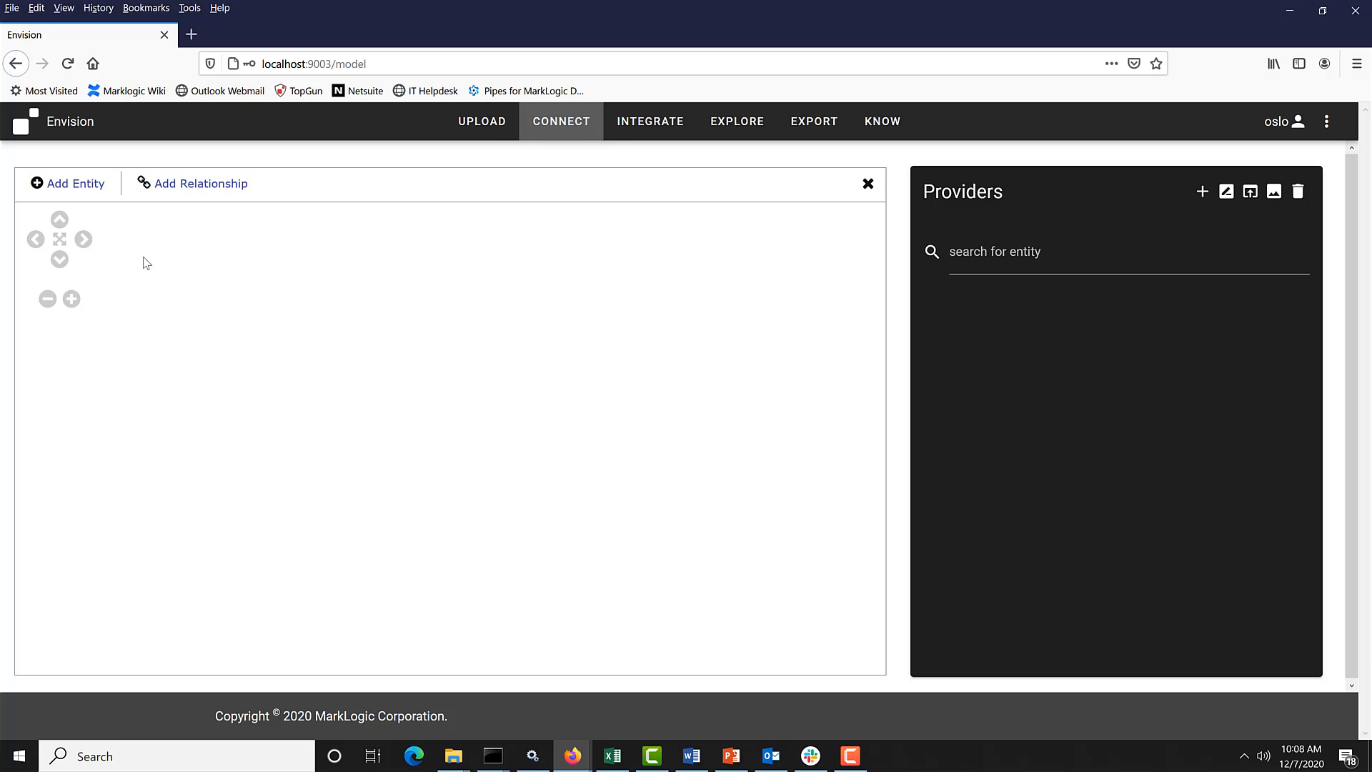
# - Add an entity named Person to the left half of the model canvas
pyautogui.click(64, 185)
pyautogui.click(252, 366)
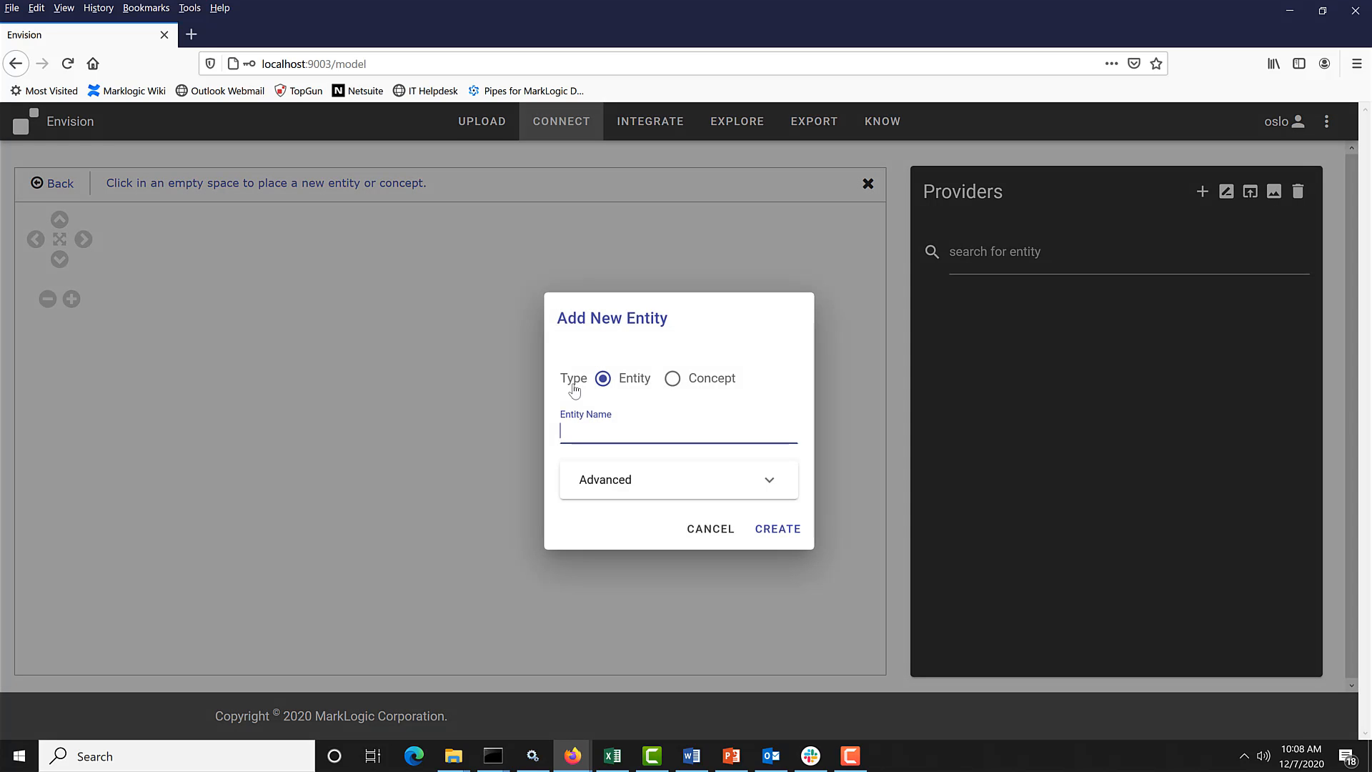
pyautogui.write('Person')
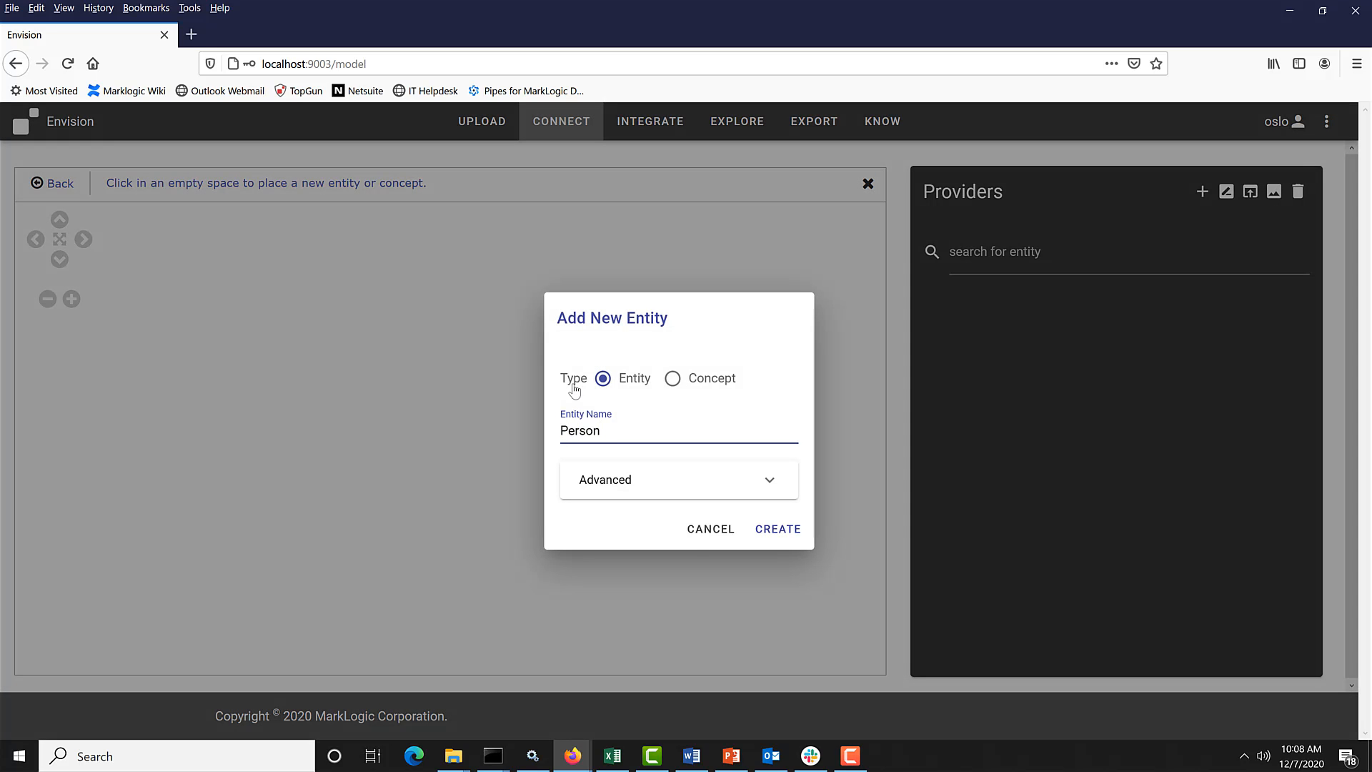
pyautogui.click(783, 529)
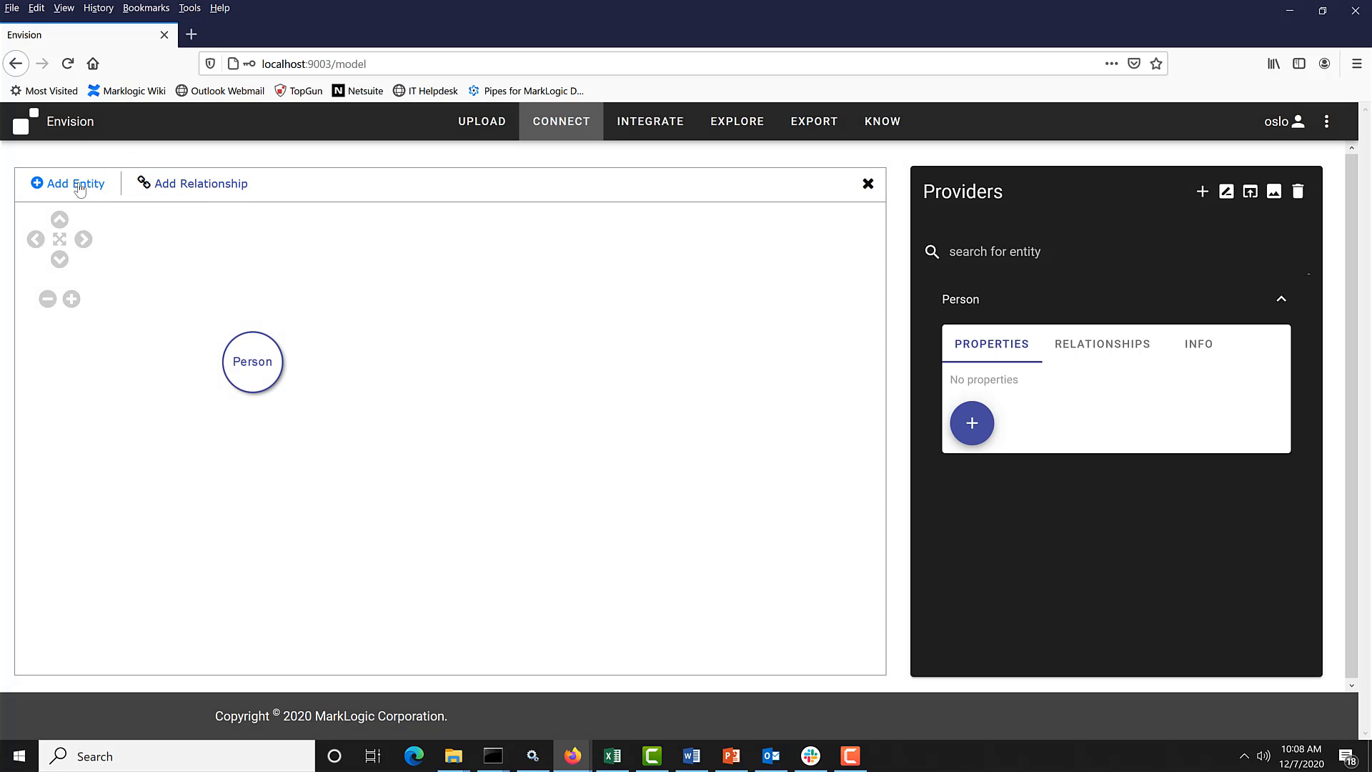
# - Add a second entity named Facility to the right of Person on the canvas
pyautogui.click(90, 187)
pyautogui.click(531, 367)
pyautogui.write('Fac')
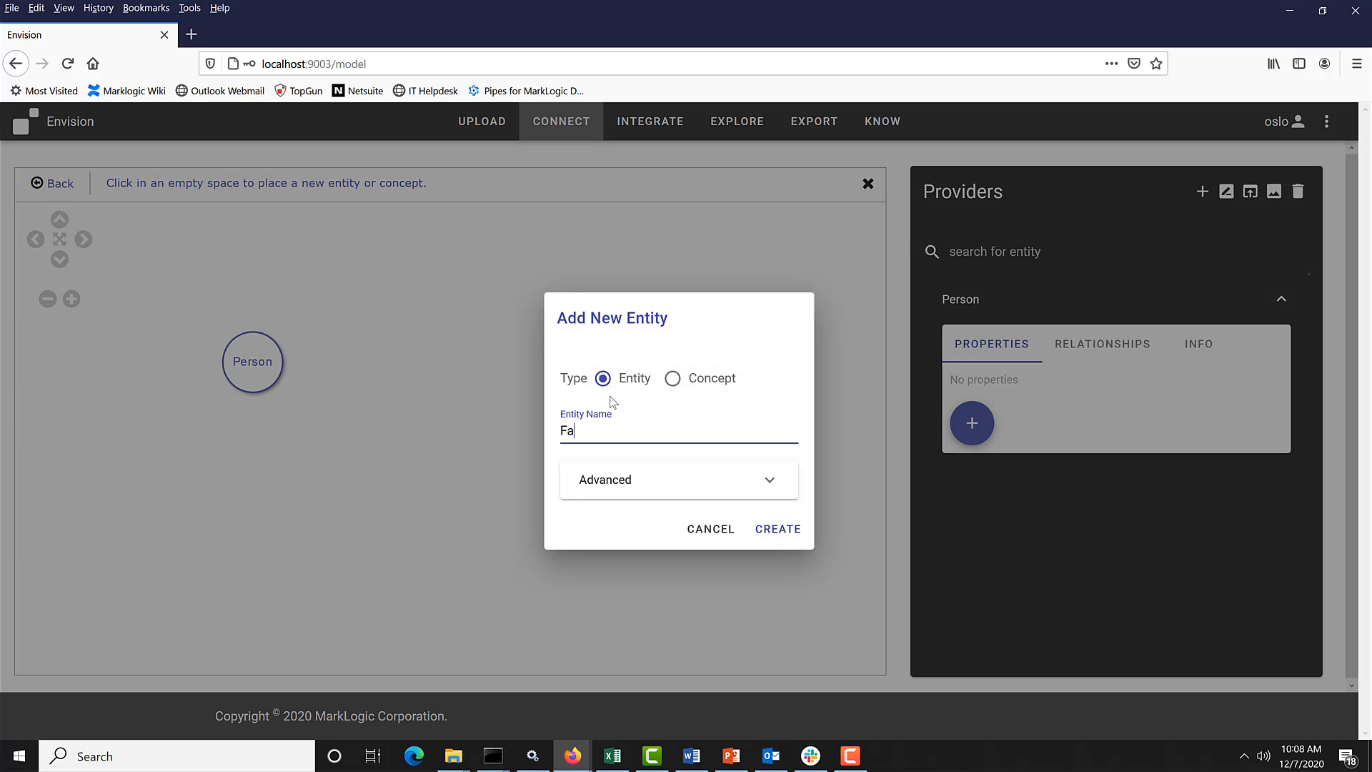
pyautogui.write('ility')
pyautogui.click(775, 532)
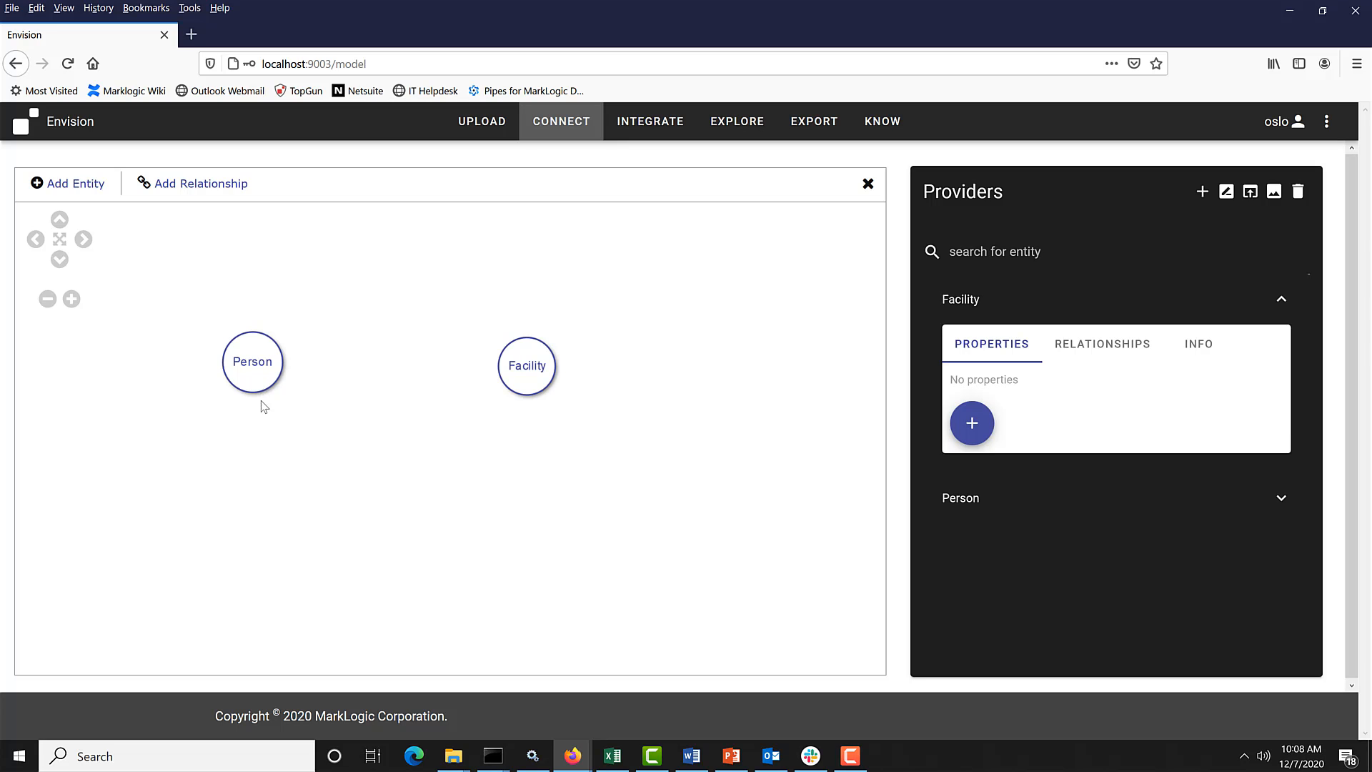
# - Lower the Person entity slightly on the canvas and connect it to Facility with a 1:Many relationship described as practicesAt
pyautogui.moveTo(253, 363); pyautogui.dragTo(266, 408)
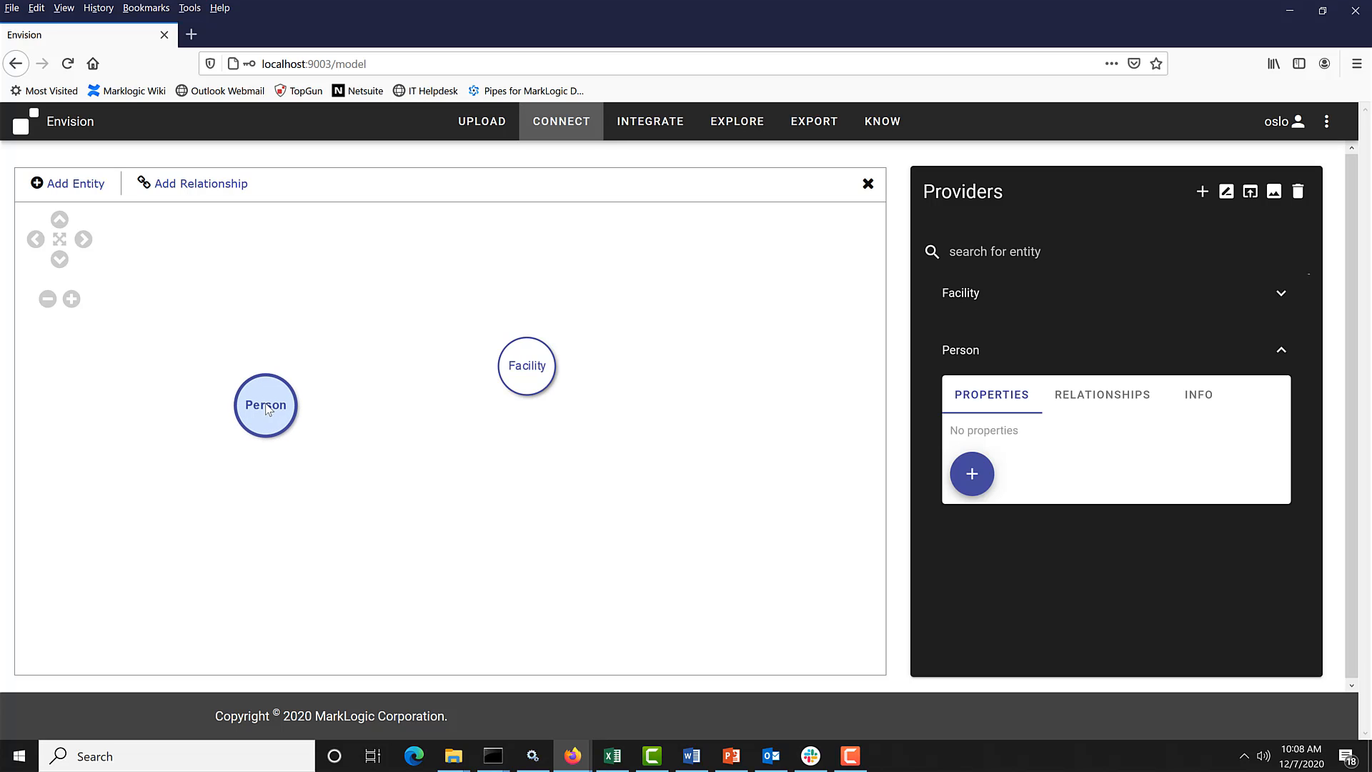
pyautogui.click(163, 184)
pyautogui.moveTo(266, 404); pyautogui.dragTo(521, 360)
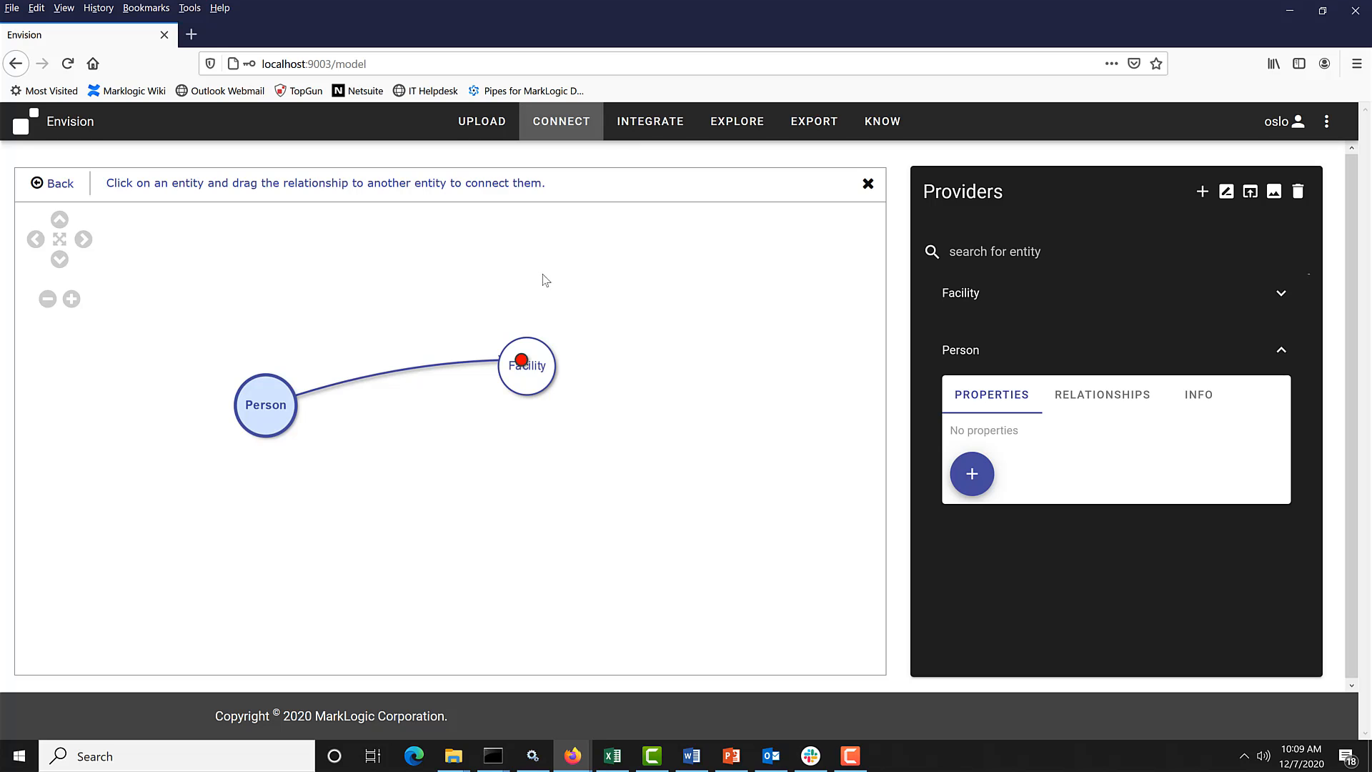
pyautogui.write('prac')
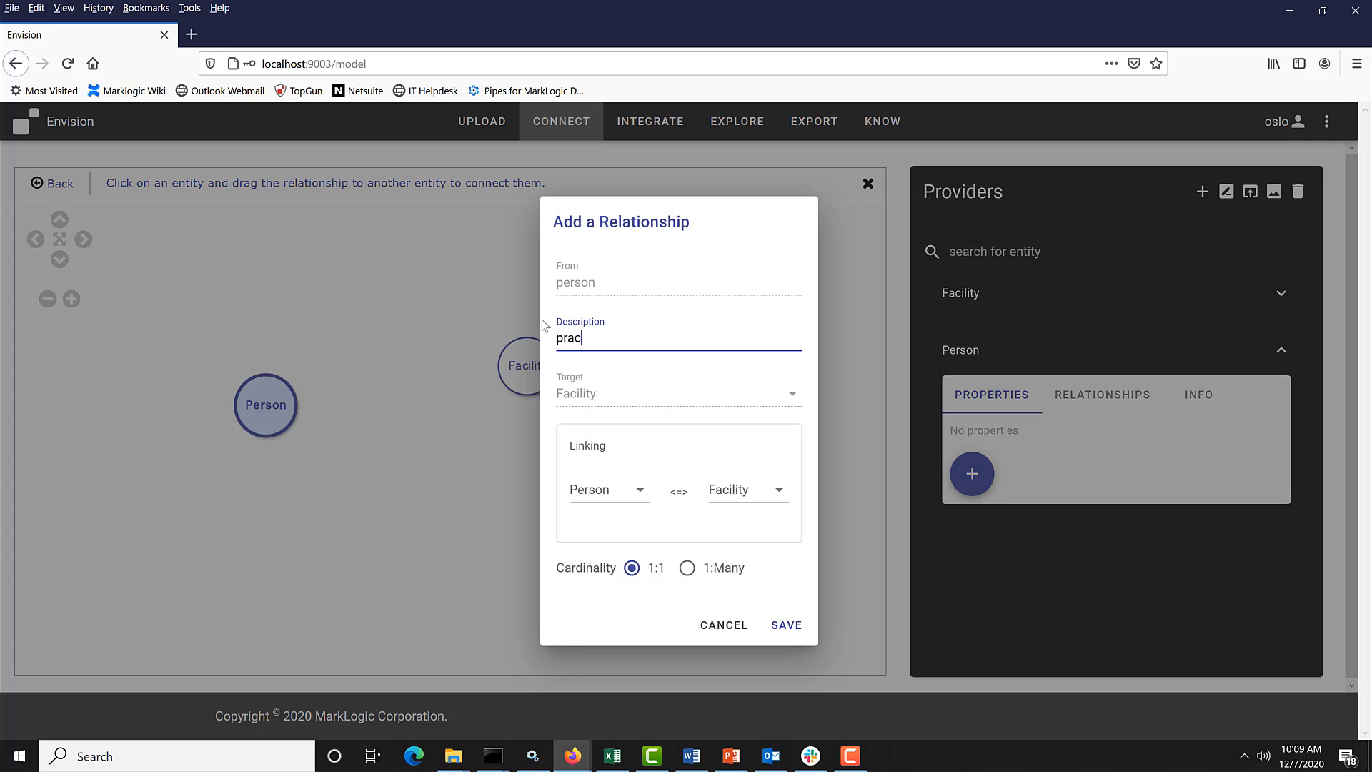
pyautogui.write('ticesAt')
pyautogui.click(687, 568)
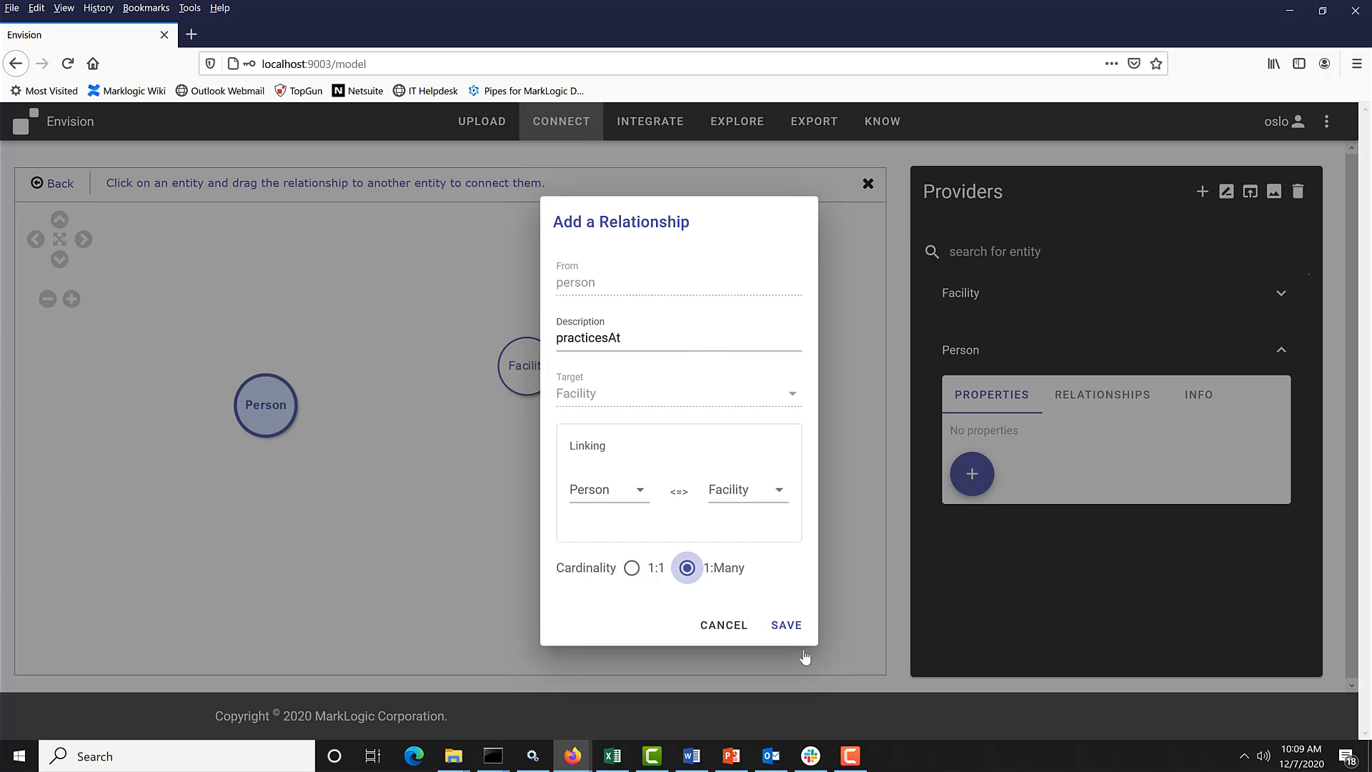
pyautogui.click(787, 626)
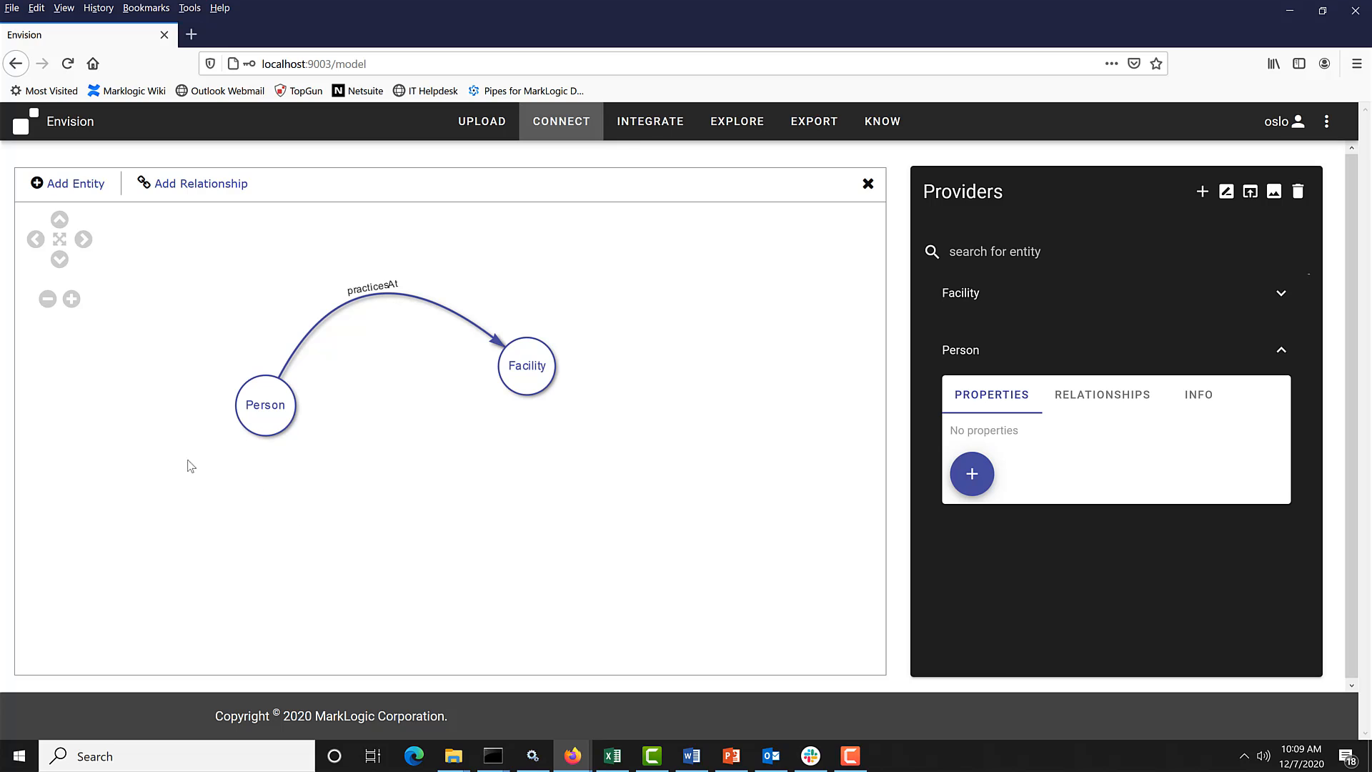
# - Add a string property named NPI to the Person entity
pyautogui.click(265, 409)
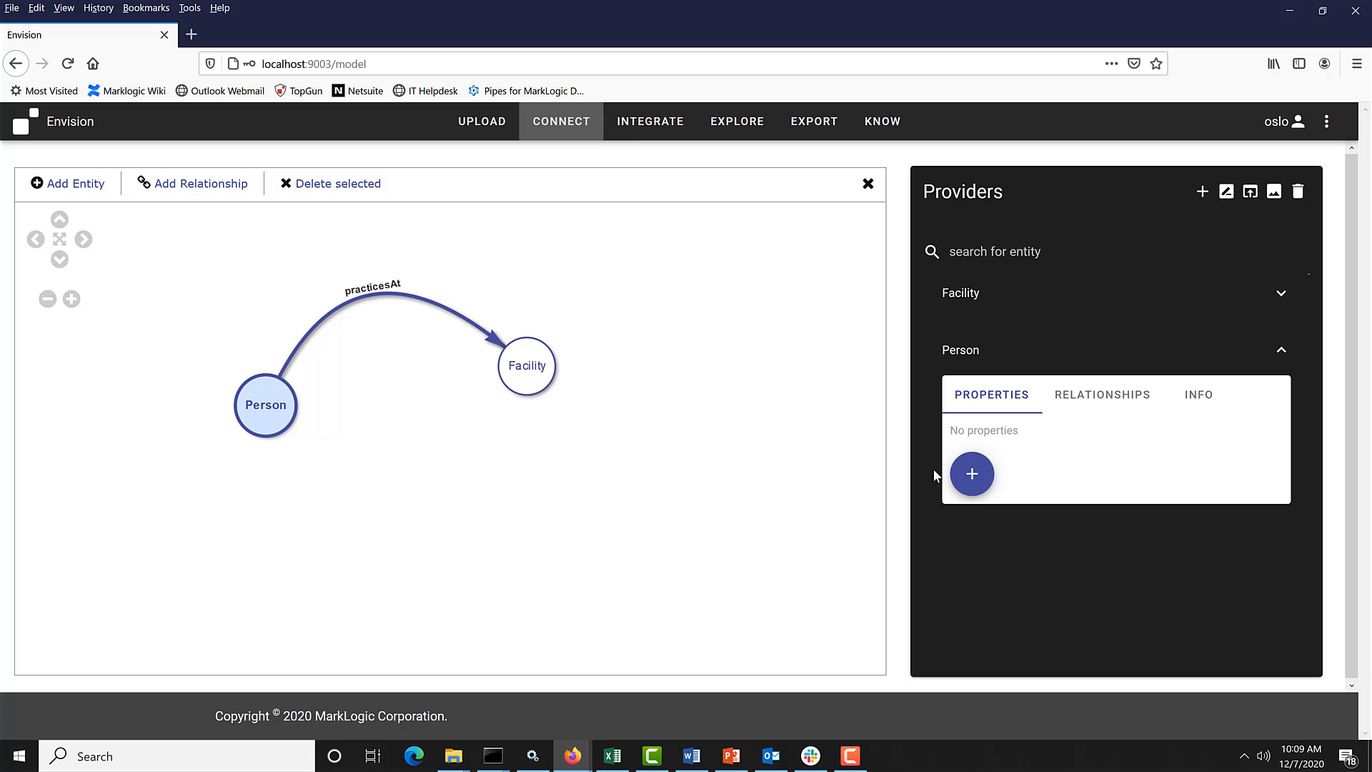
pyautogui.click(971, 474)
pyautogui.click(1023, 198)
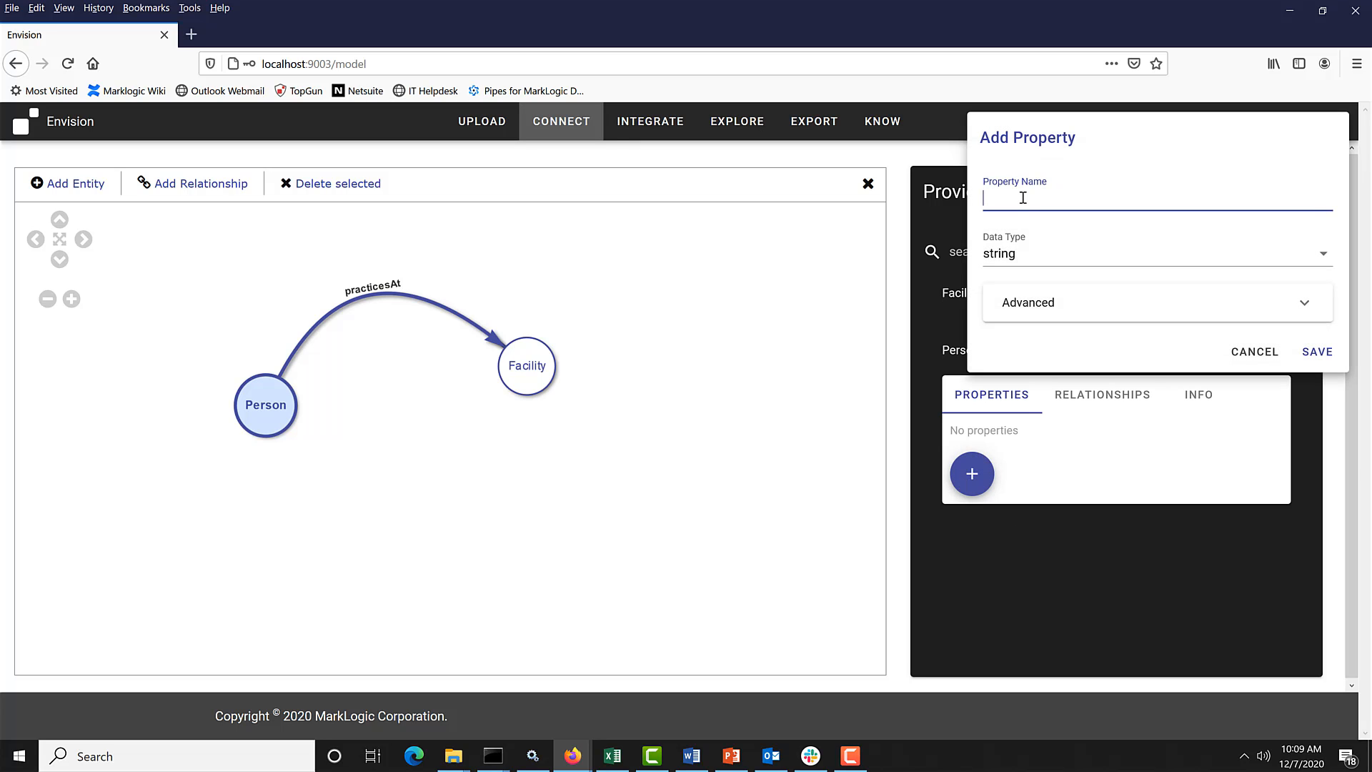
pyautogui.write('NPI')
pyautogui.click(1327, 356)
# - Add the string properties firstName and lastName to the Person entity
pyautogui.click(971, 519)
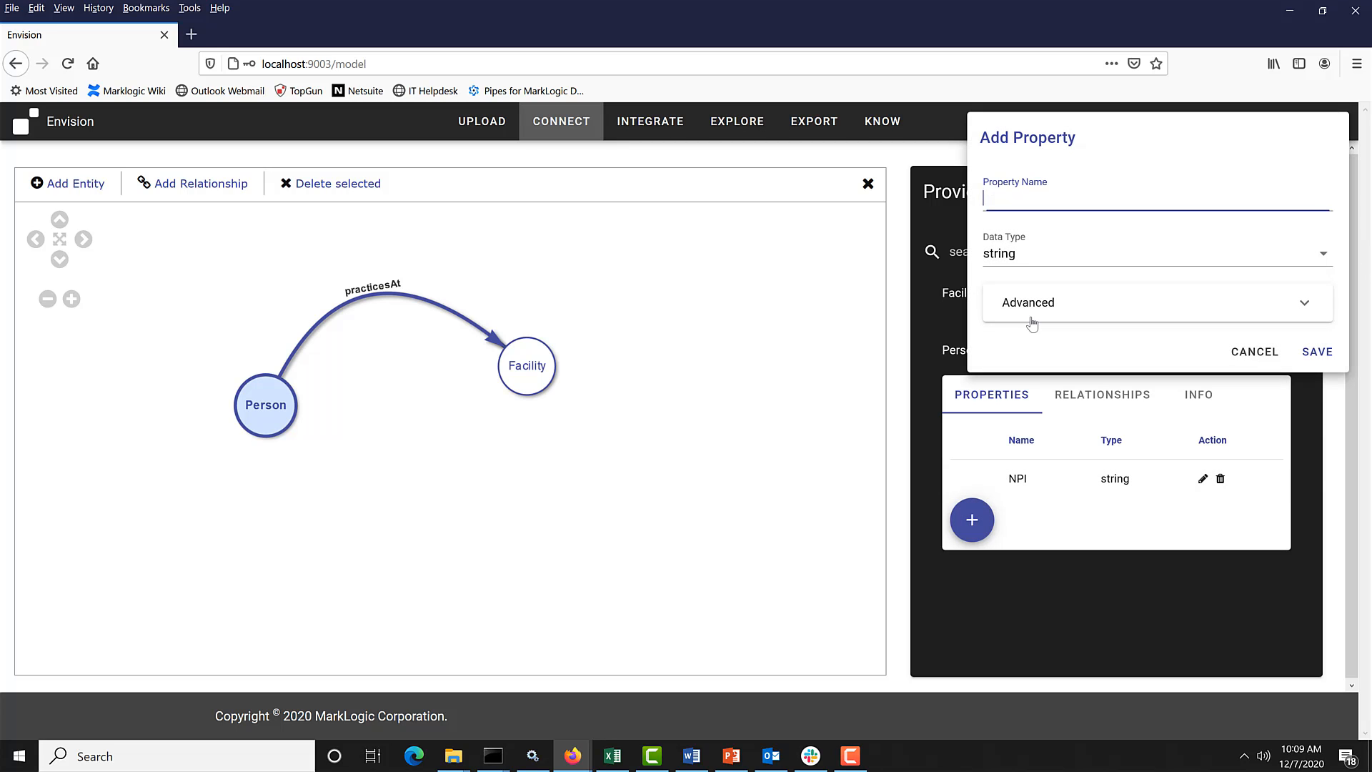
pyautogui.write('first')
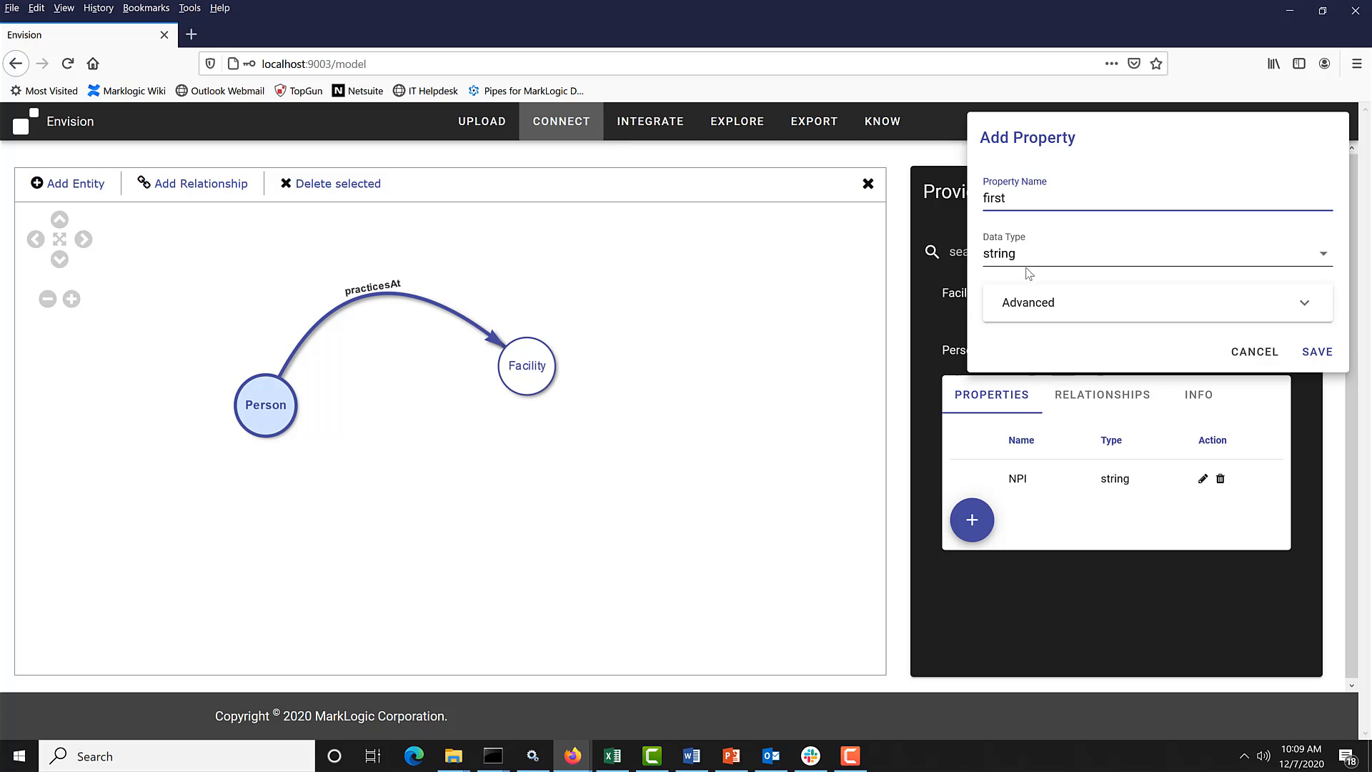
pyautogui.write('Name')
pyautogui.click(1317, 352)
pyautogui.click(971, 559)
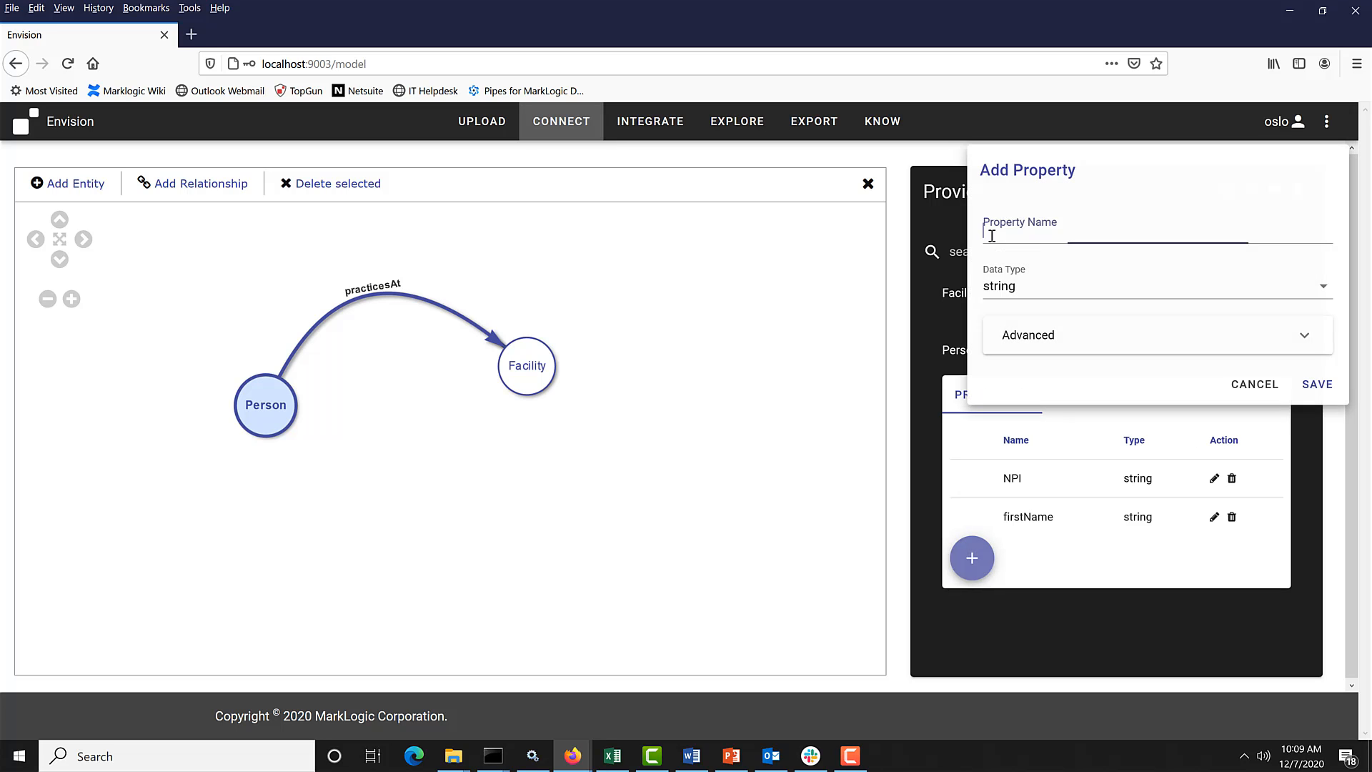
pyautogui.write('lastName')
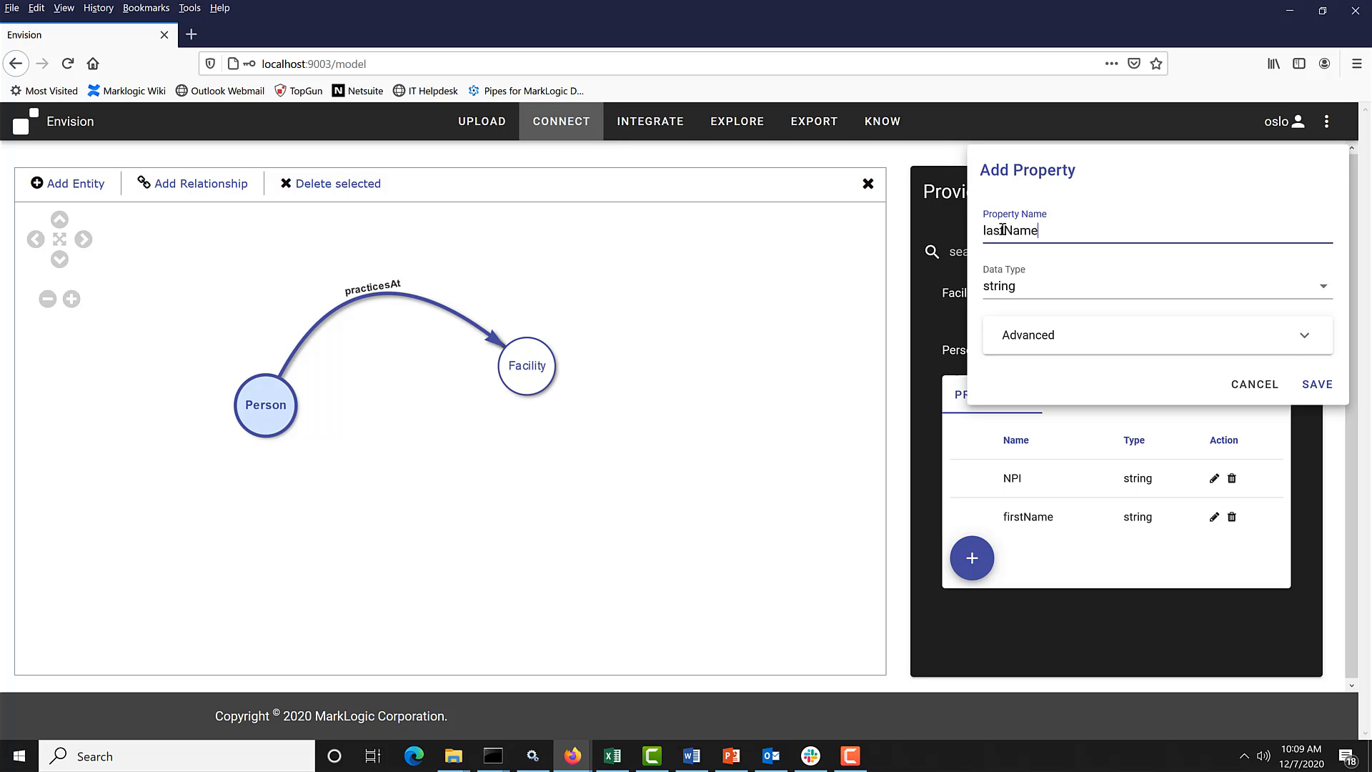
pyautogui.click(1318, 384)
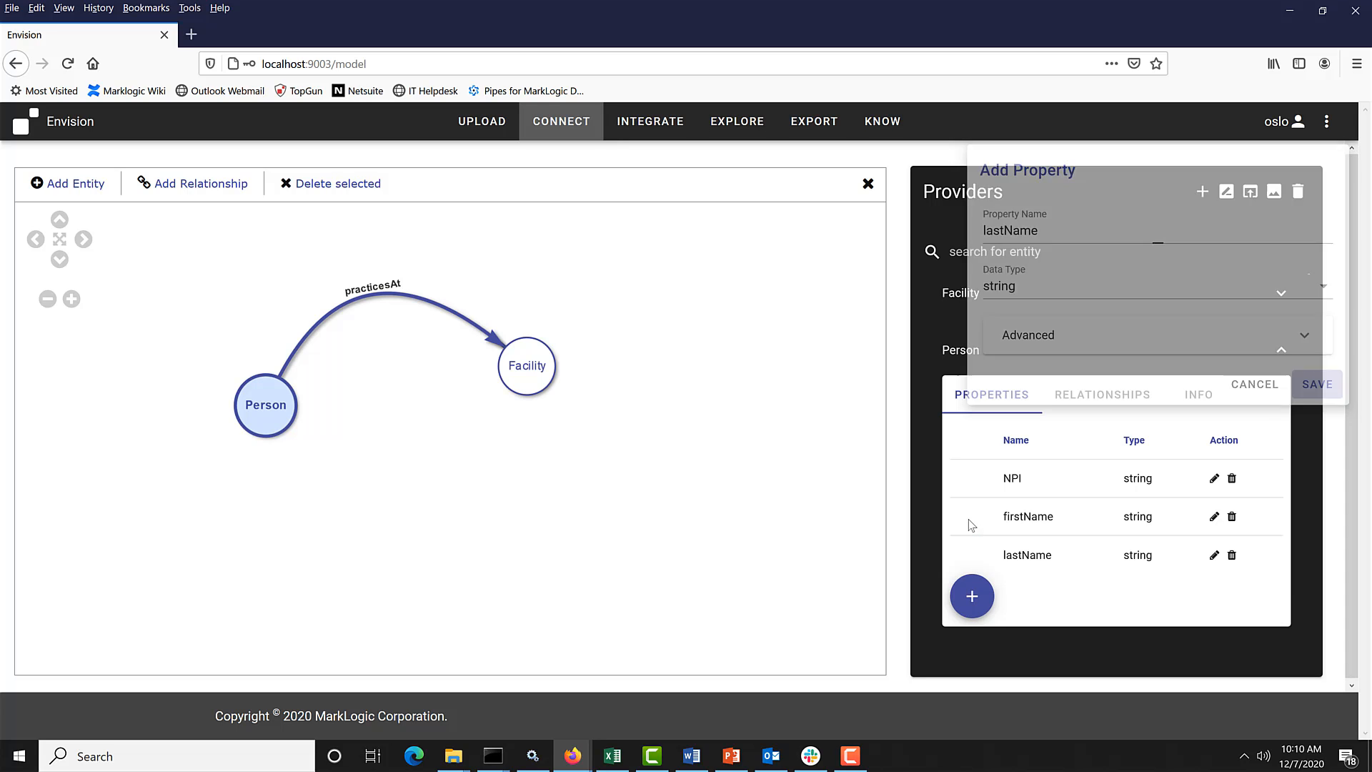
# - Add the string properties specialty and licenseID to the Person entity
pyautogui.click(973, 596)
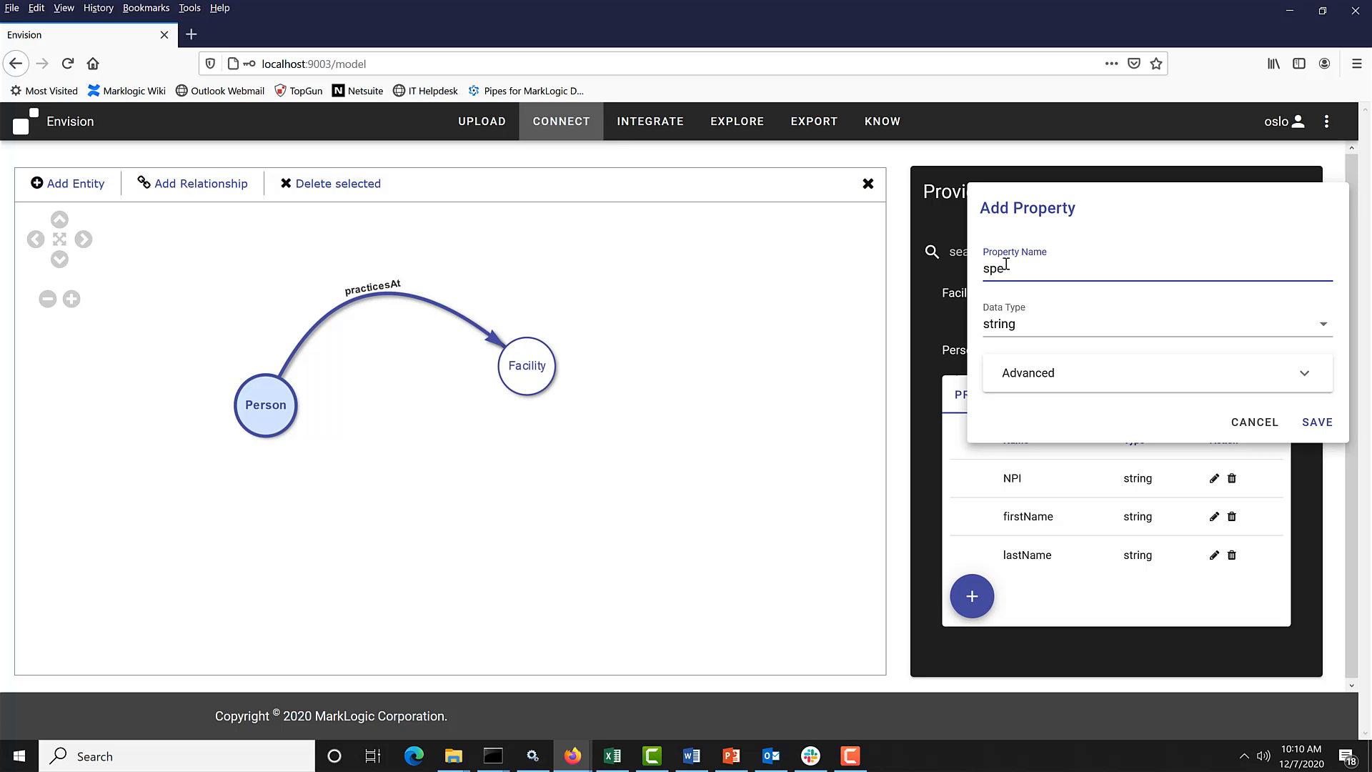
pyautogui.write('specialty')
pyautogui.click(1315, 423)
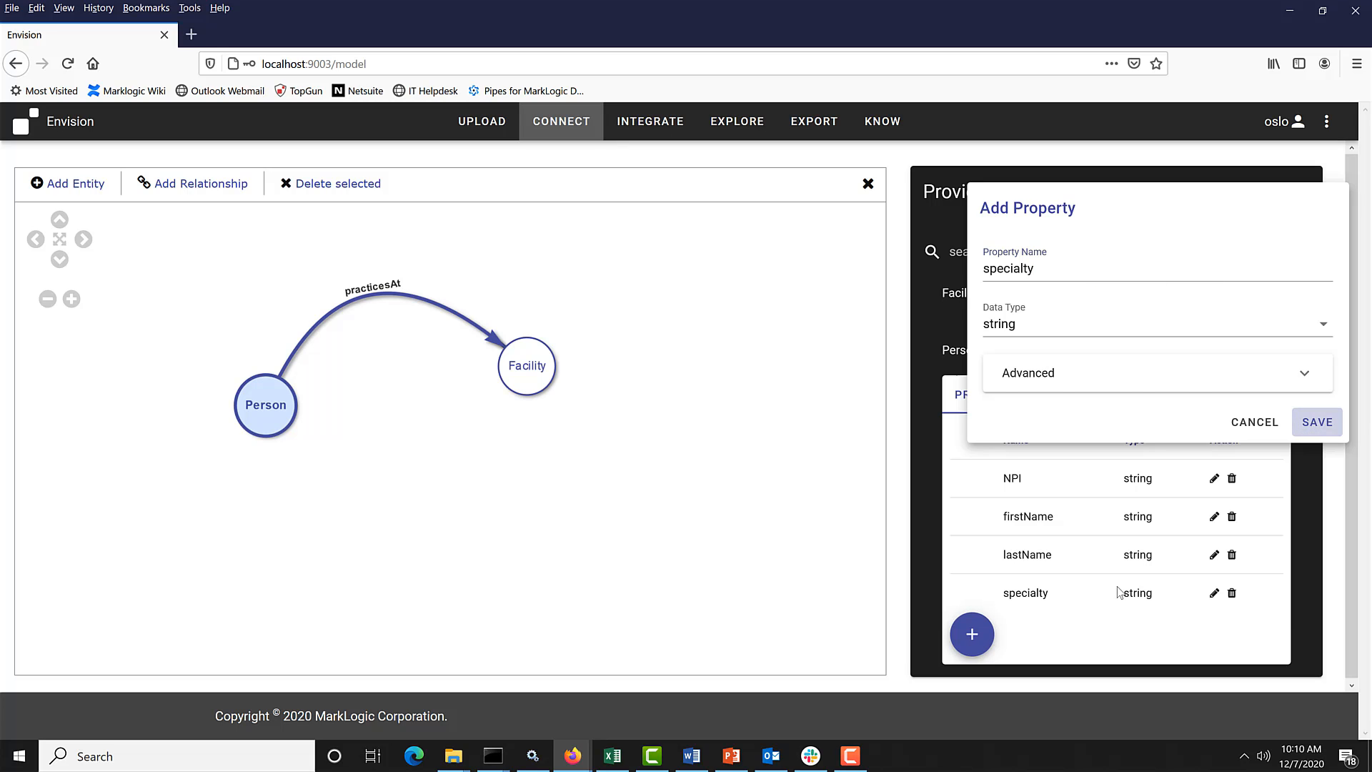
pyautogui.click(973, 634)
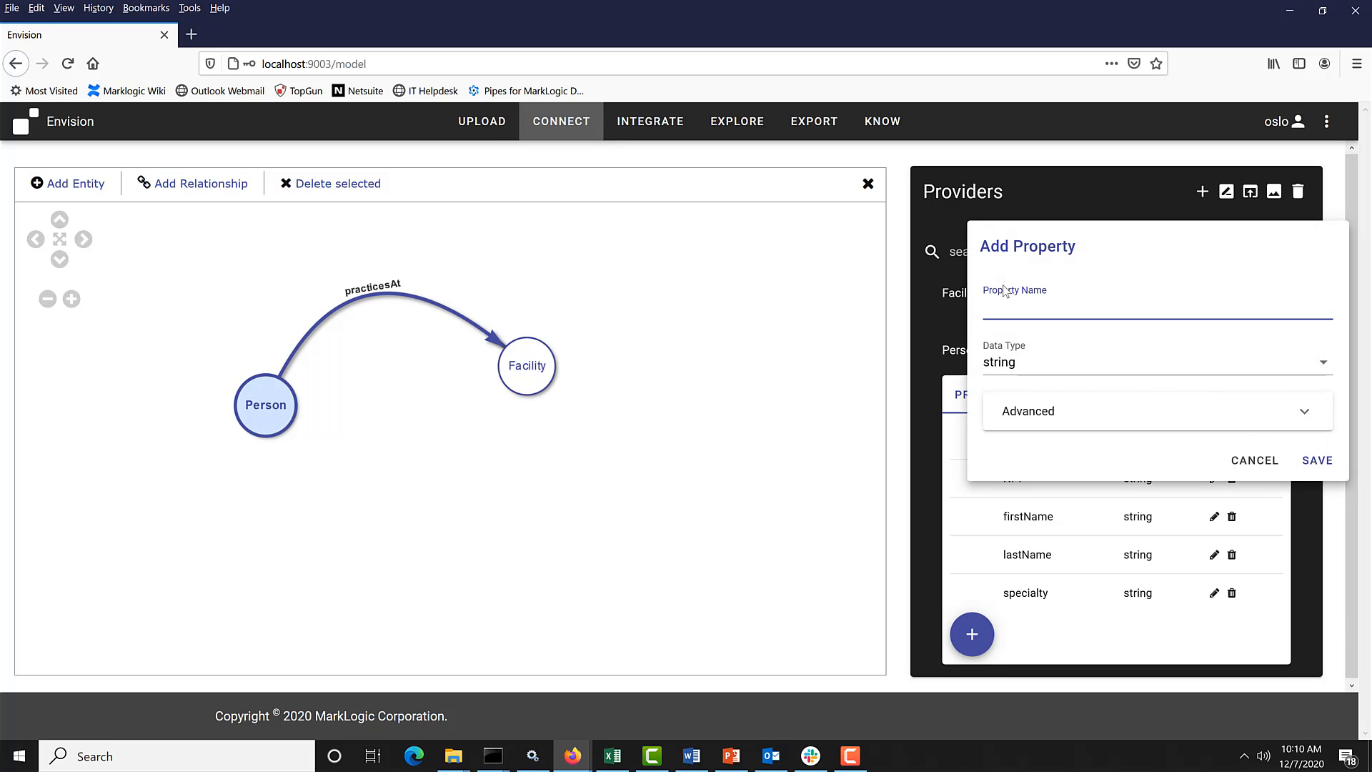
pyautogui.write('licenseID')
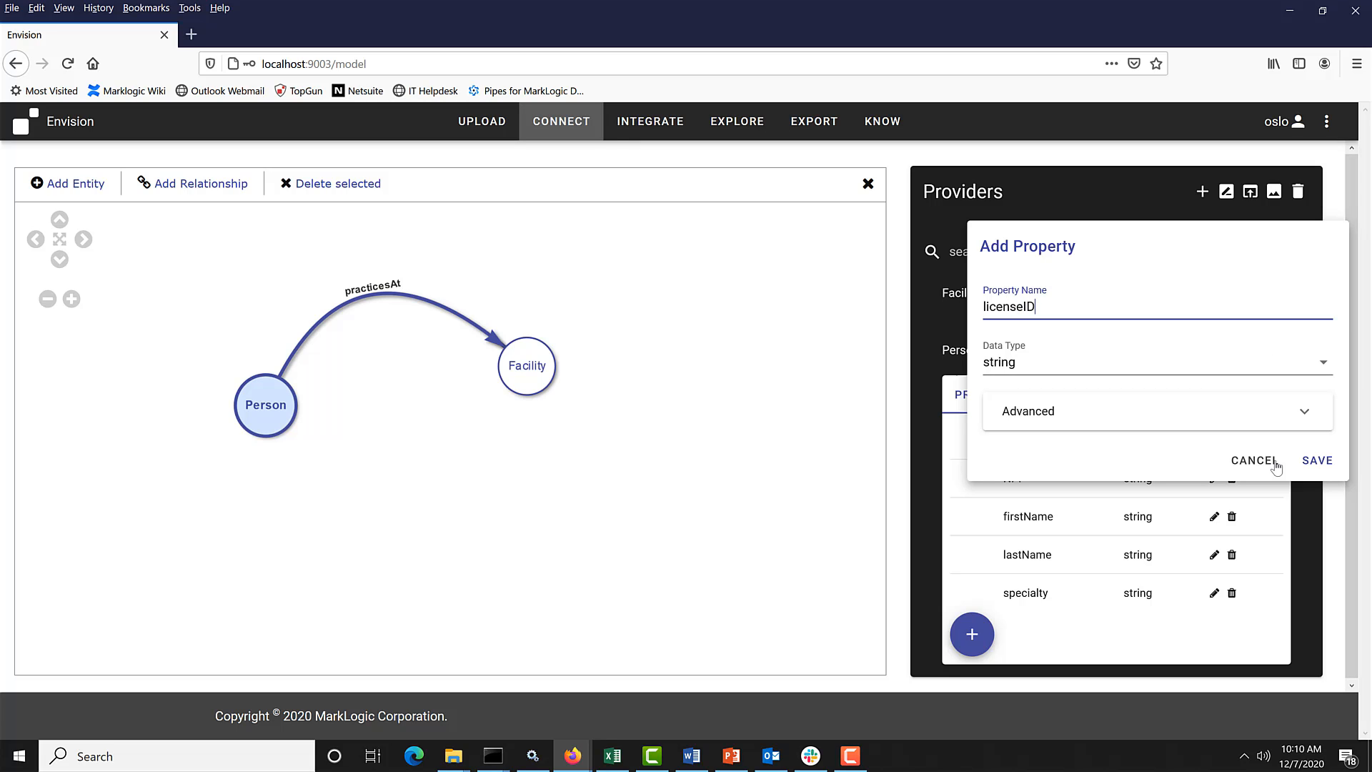
pyautogui.click(1315, 457)
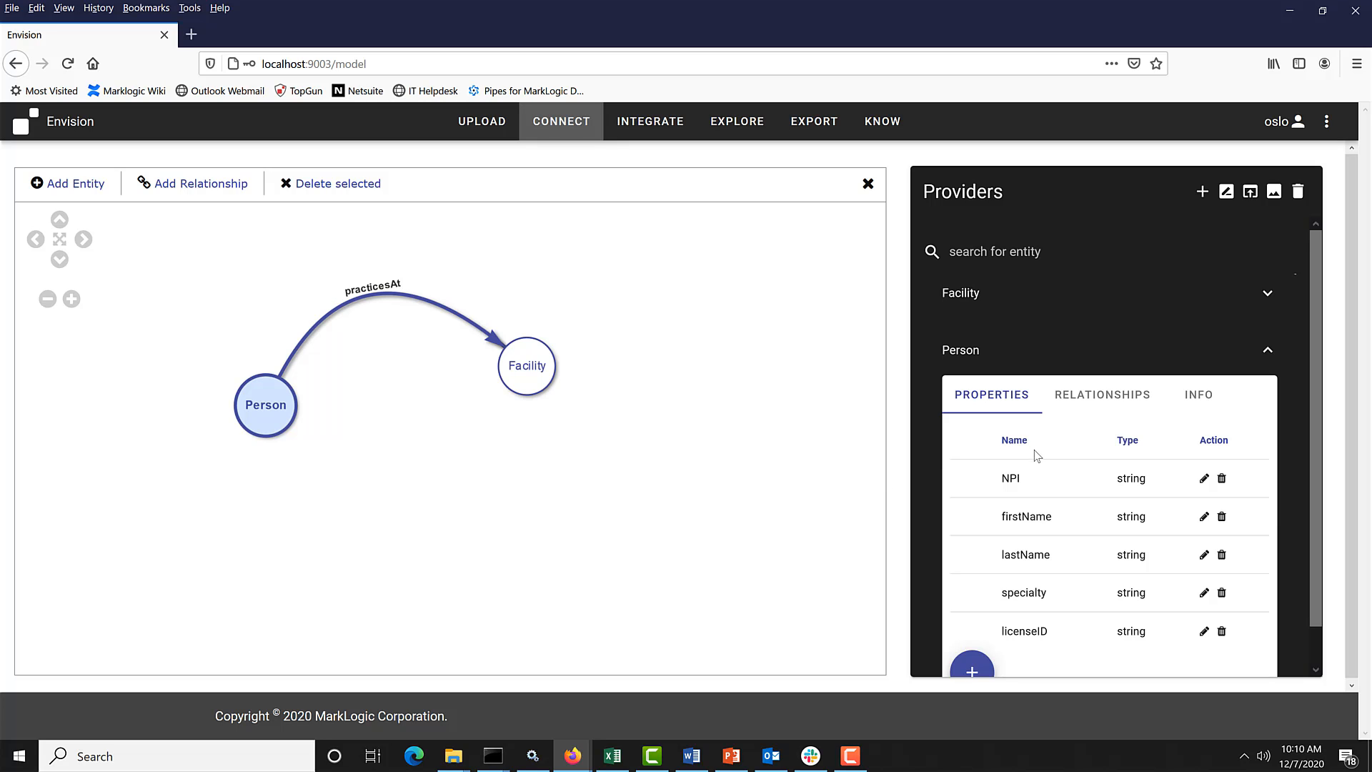
# - Add the string properties siteName and siteID to the Facility entity
pyautogui.click(529, 371)
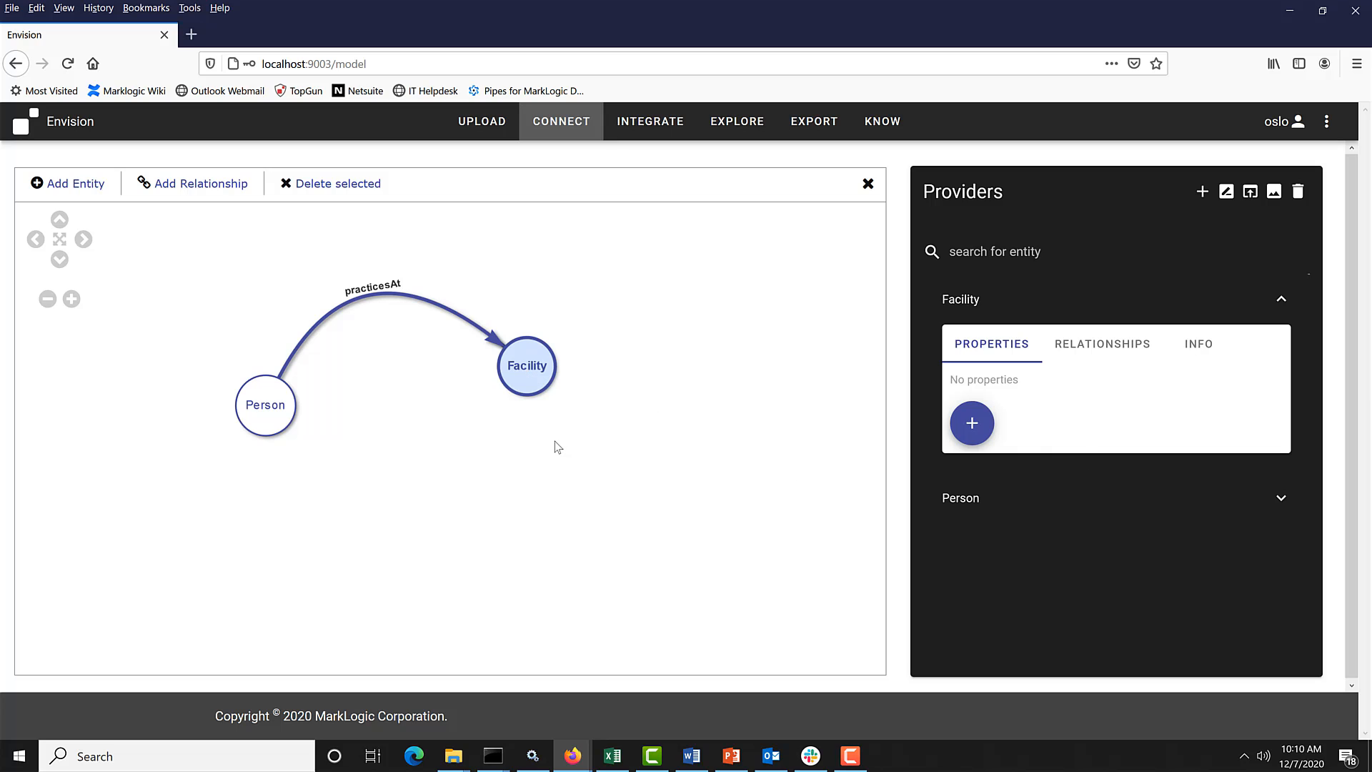
pyautogui.click(972, 423)
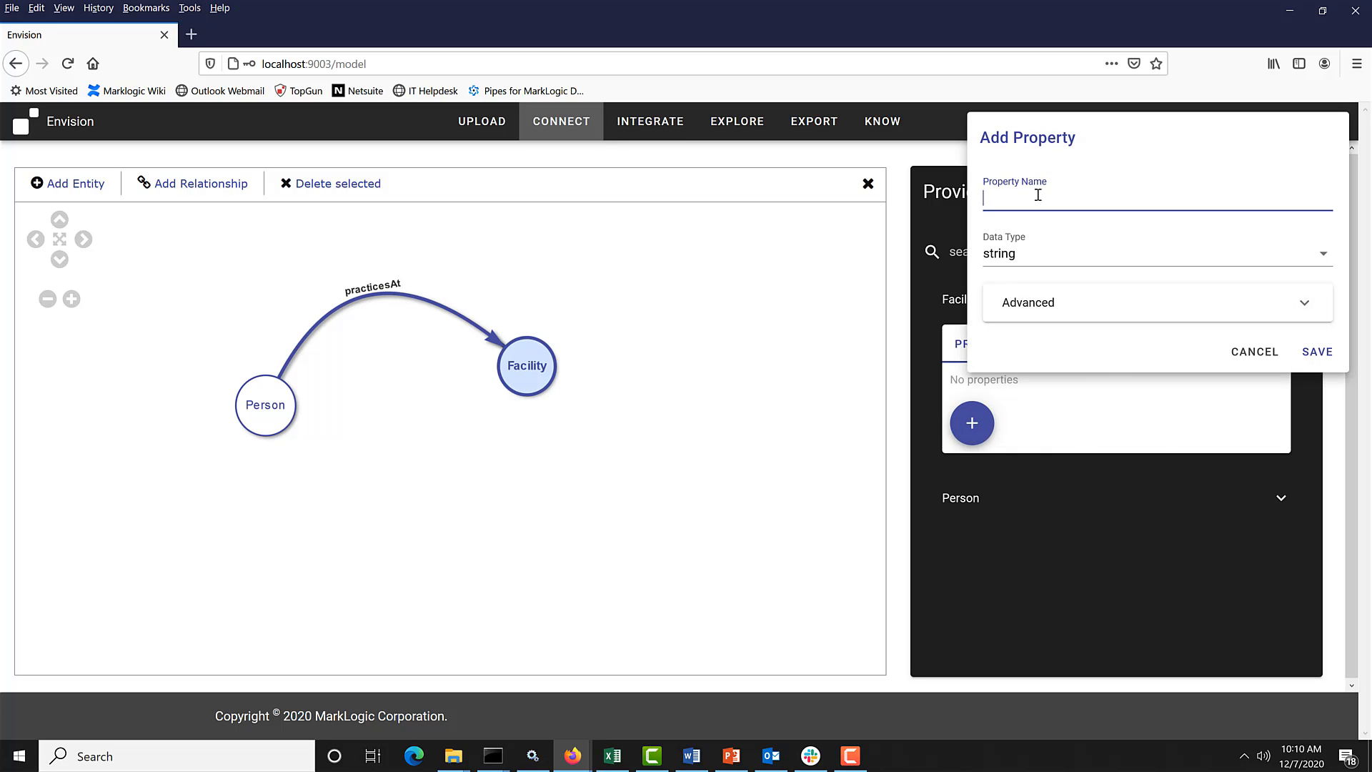
pyautogui.write('siteName')
pyautogui.click(1339, 351)
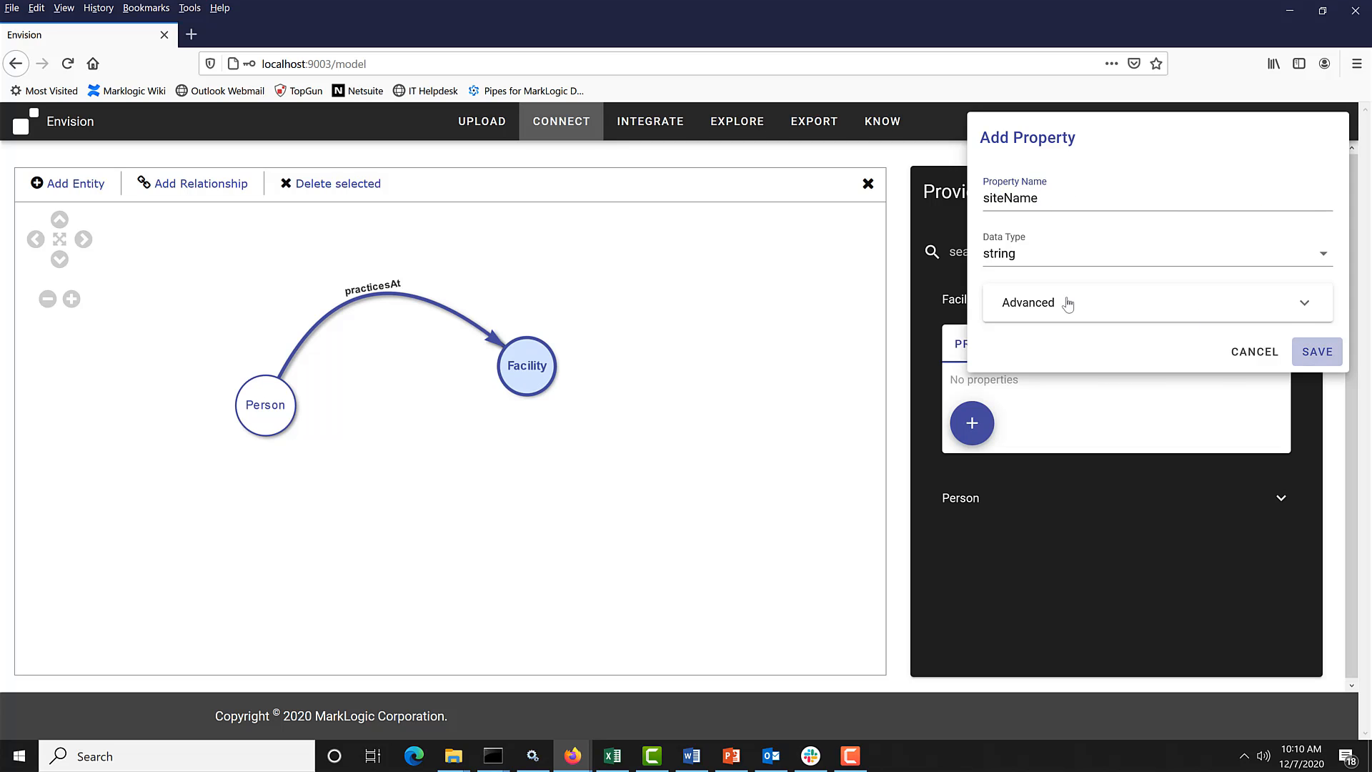
pyautogui.click(973, 472)
pyautogui.write('si')
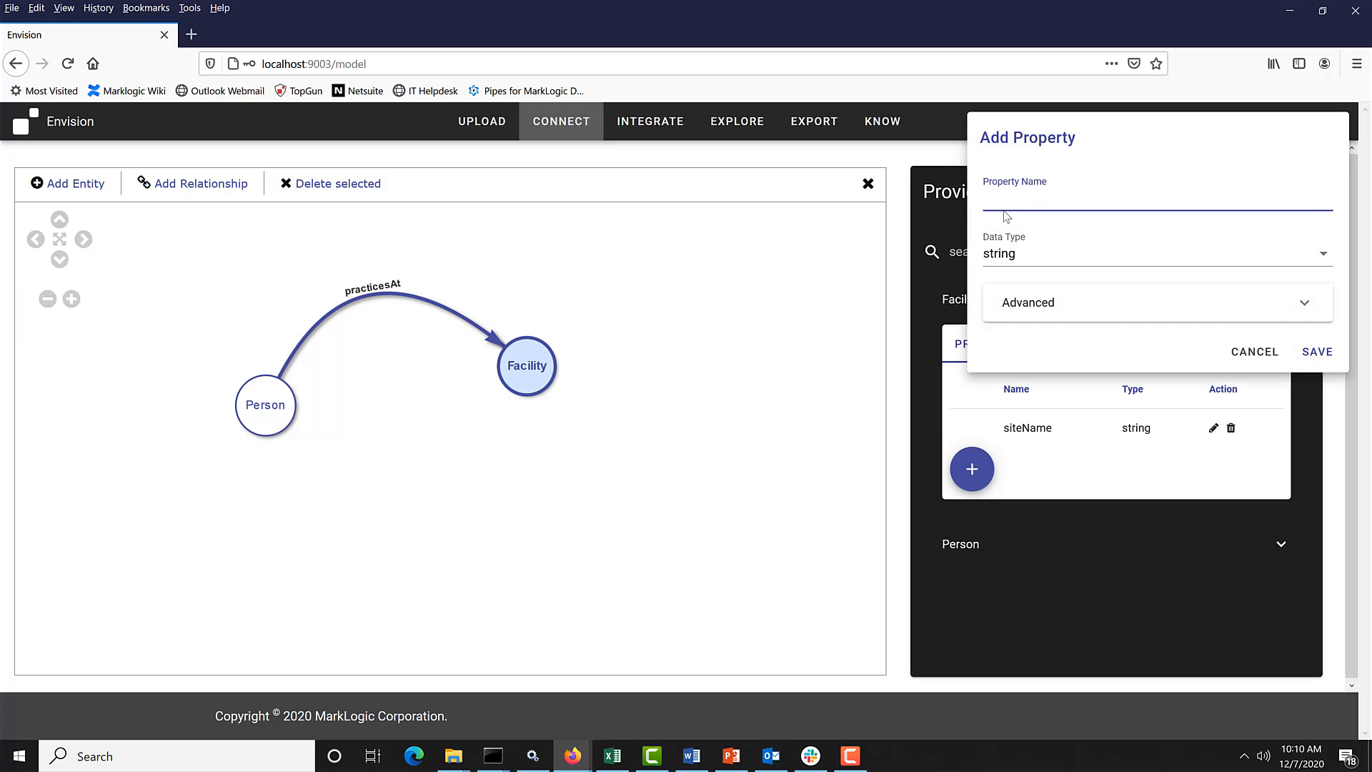
pyautogui.write('teID')
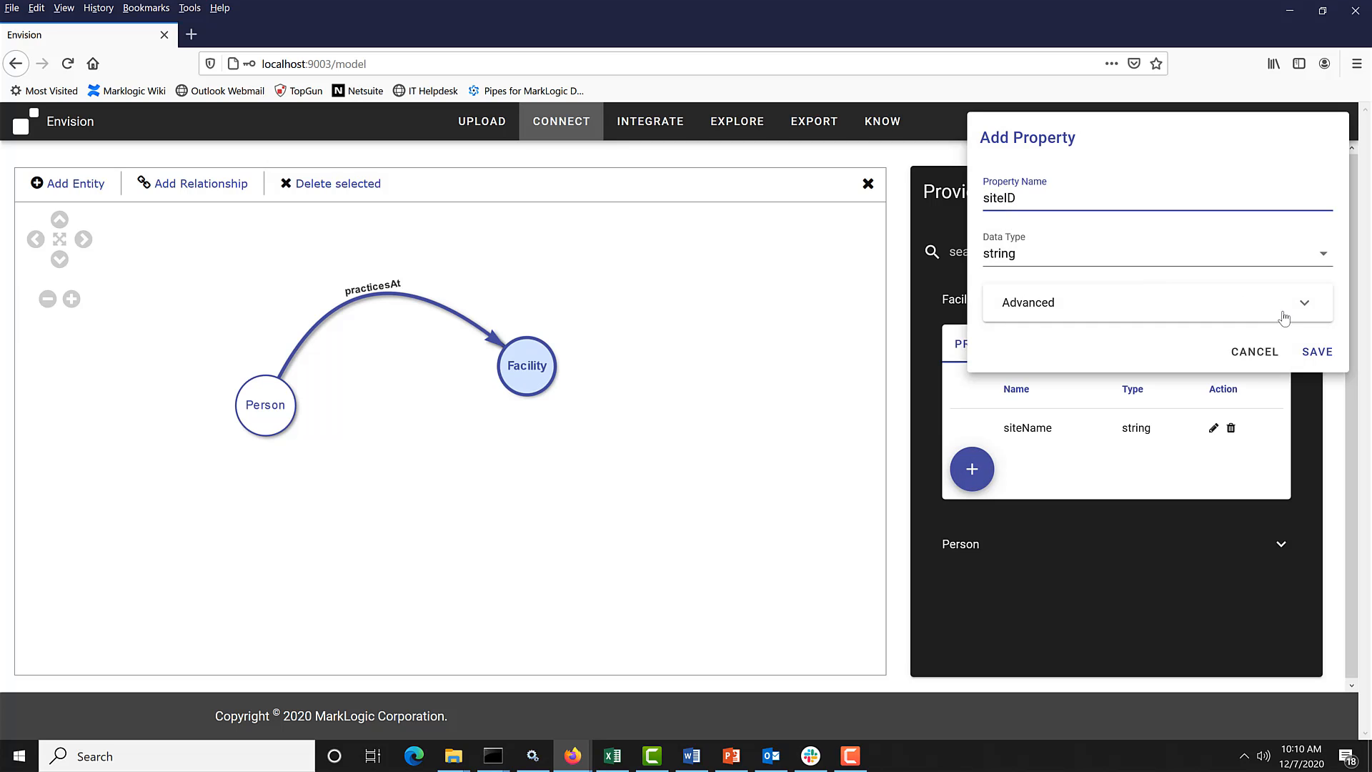
pyautogui.click(1318, 352)
# - Add the string properties address and city to the Facility entity
pyautogui.click(972, 508)
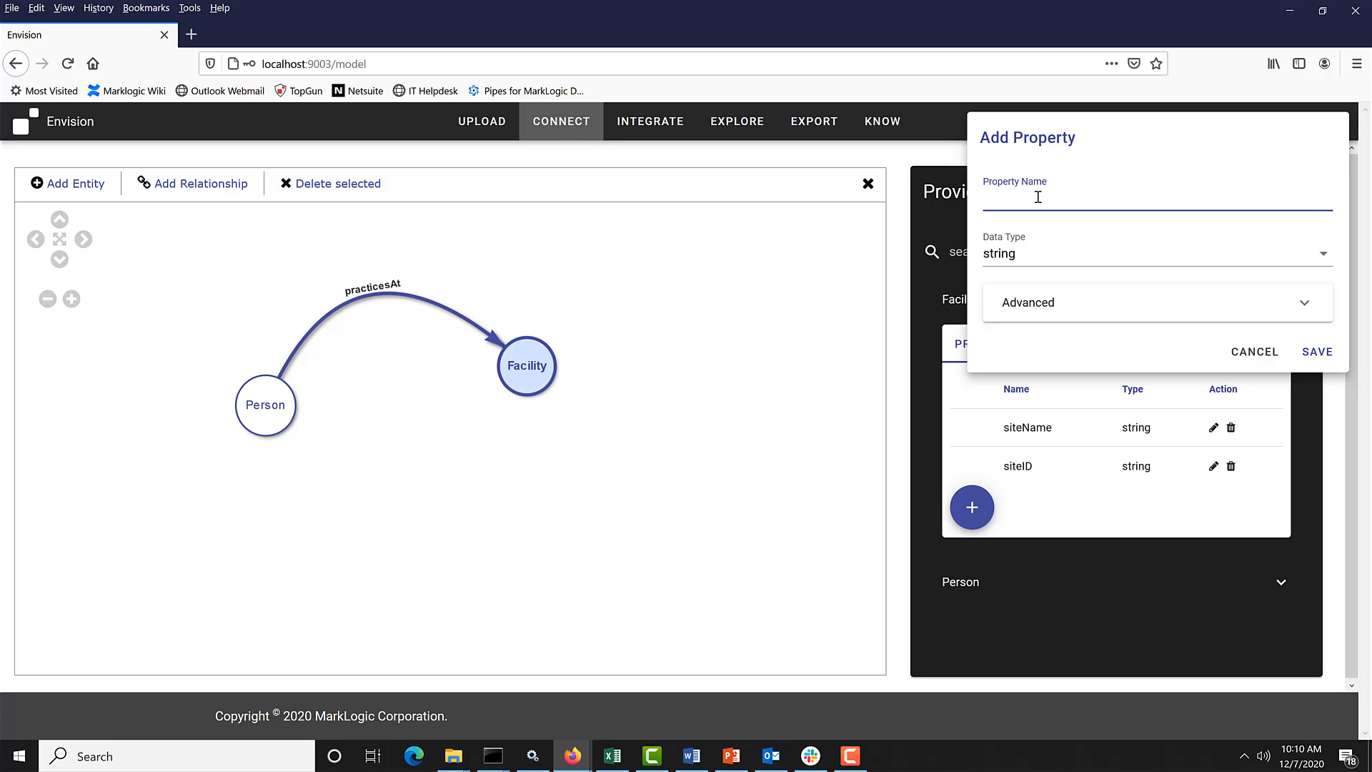
pyautogui.write('address')
pyautogui.click(1317, 352)
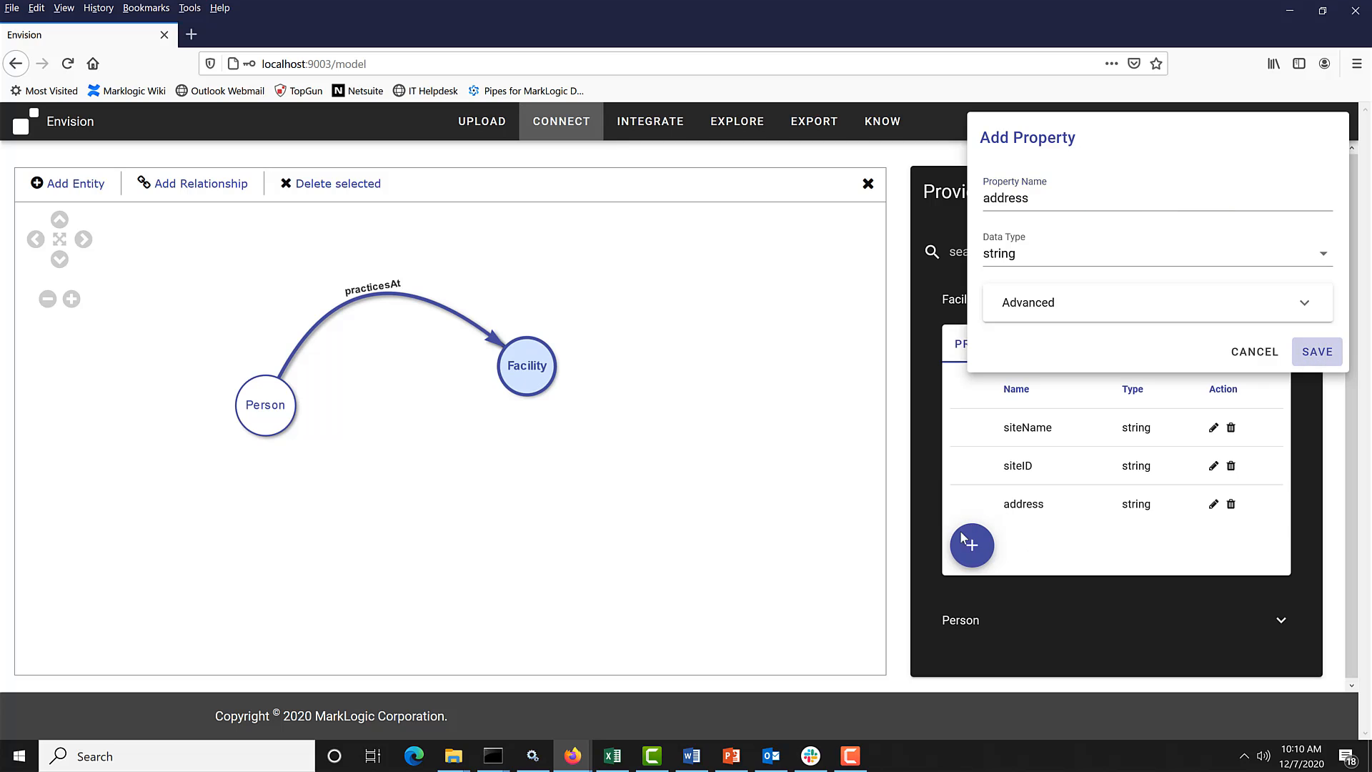
pyautogui.click(970, 543)
pyautogui.write('c')
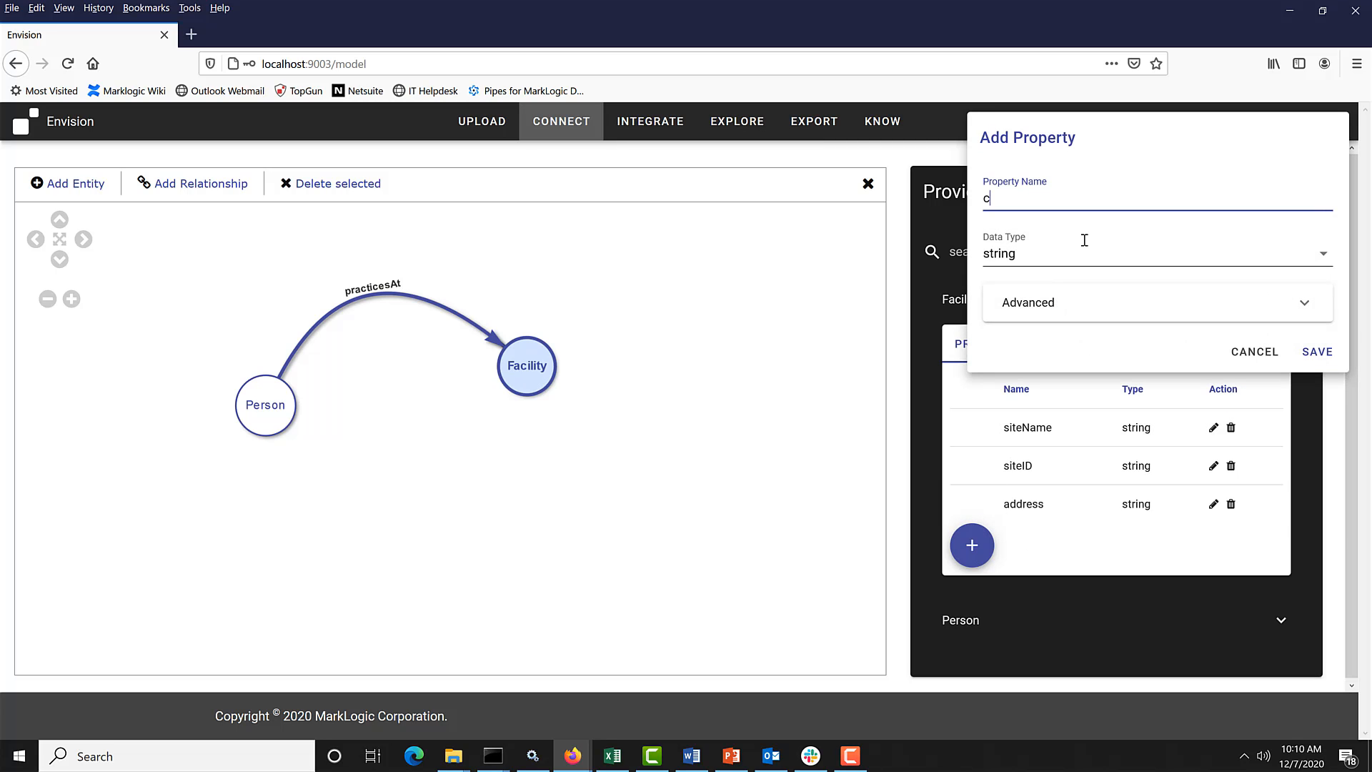
pyautogui.write('ity')
pyautogui.click(1322, 352)
# - Add the string properties state and postalCode to the Facility entity
pyautogui.click(974, 572)
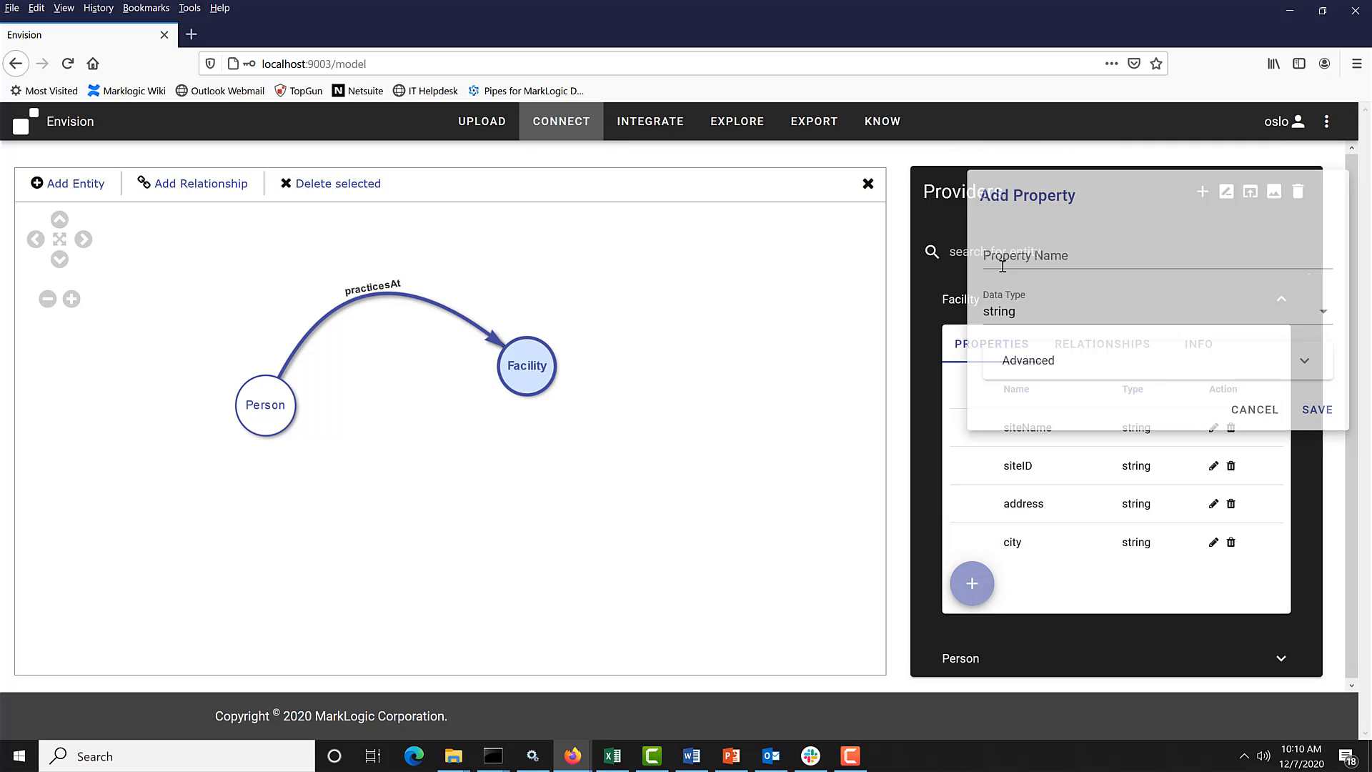
pyautogui.write('state')
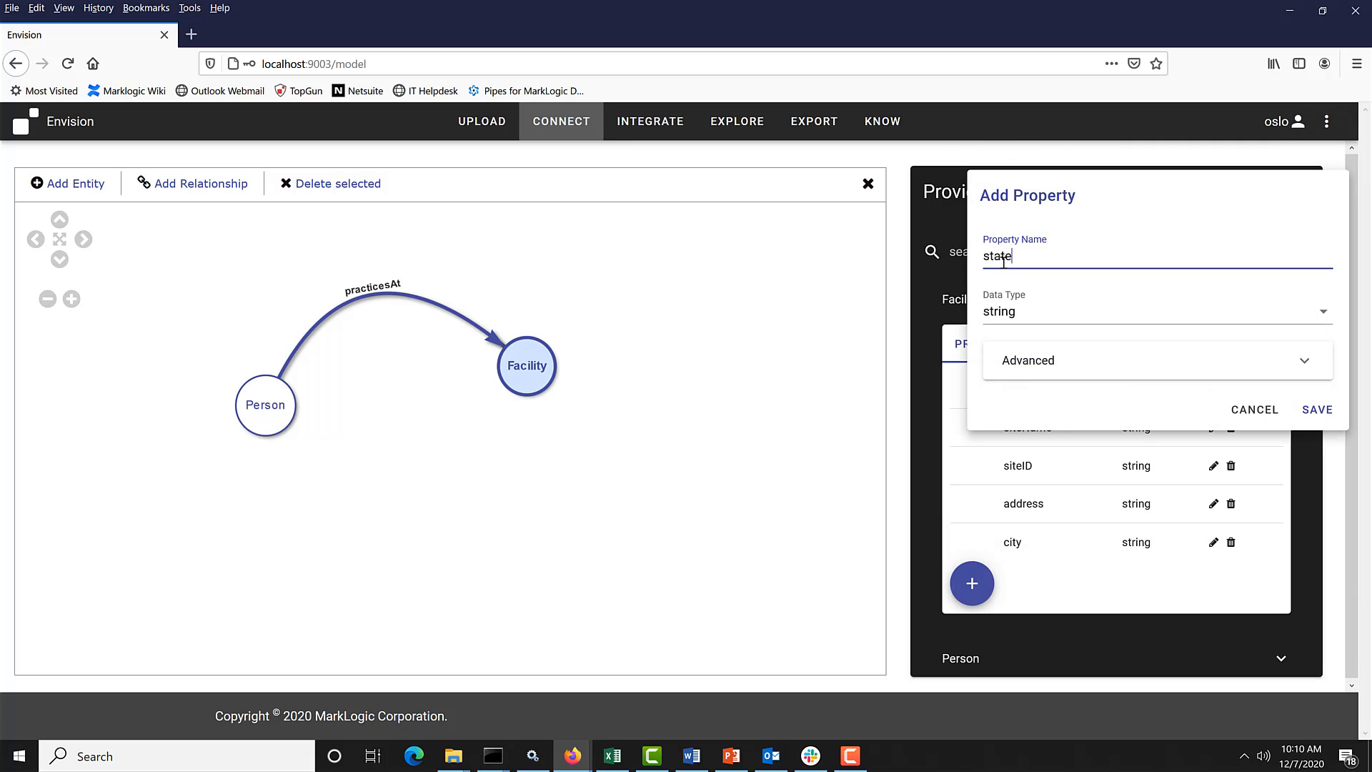
pyautogui.click(1244, 310)
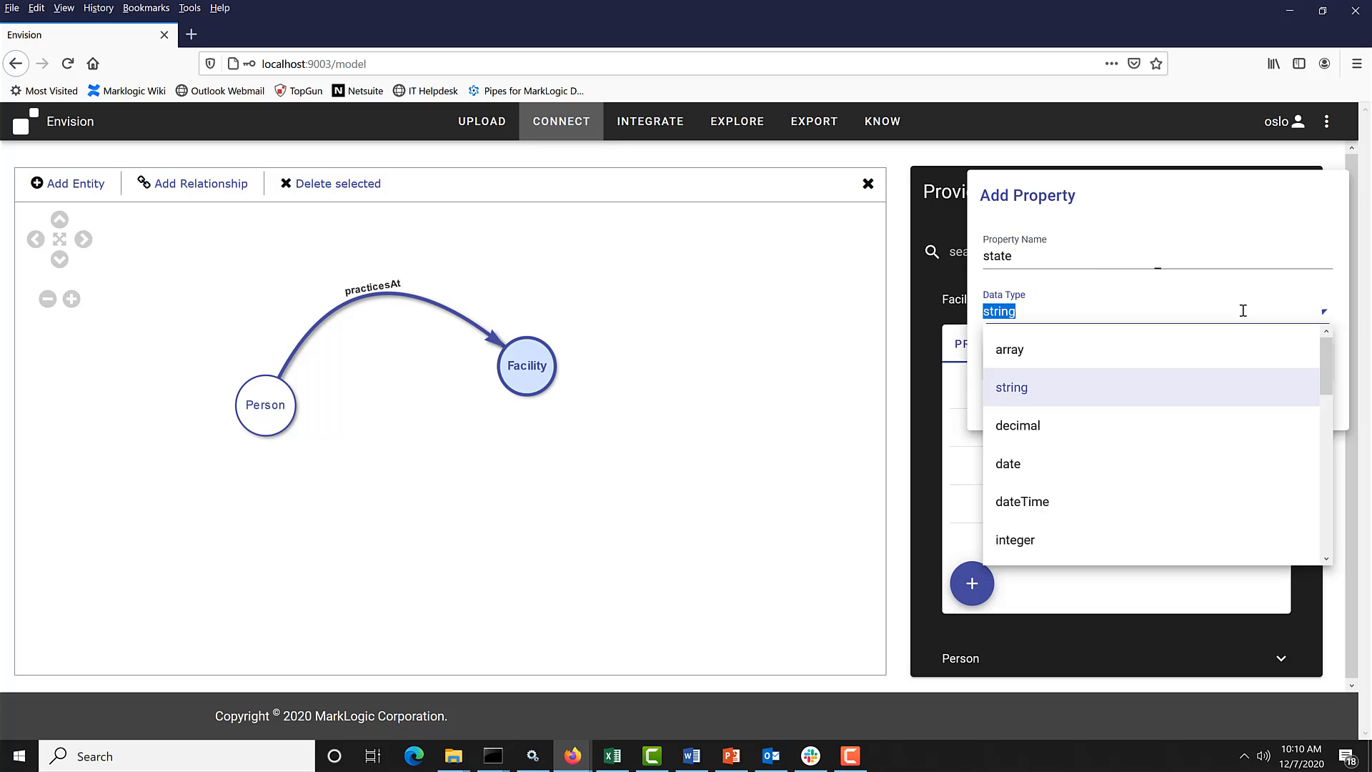
pyautogui.click(1045, 311)
pyautogui.click(1128, 250)
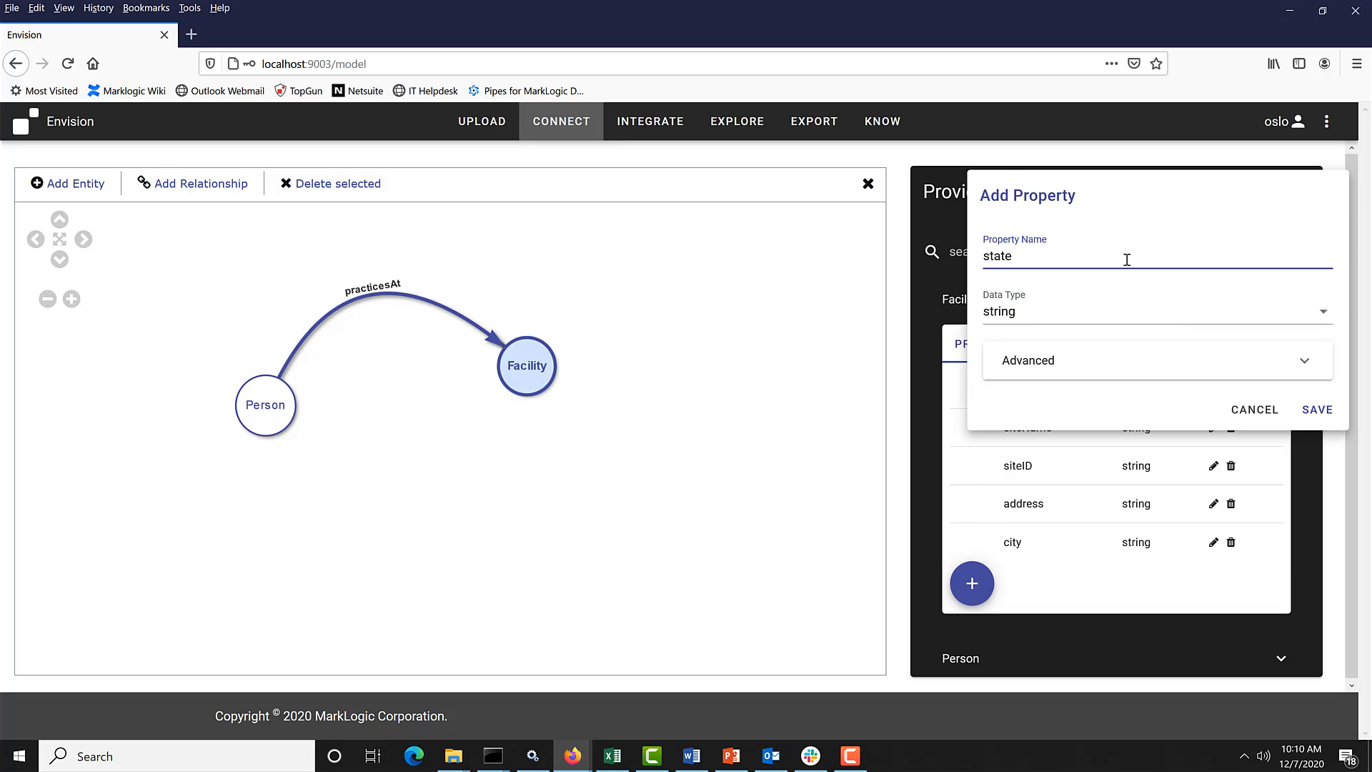
pyautogui.click(1320, 413)
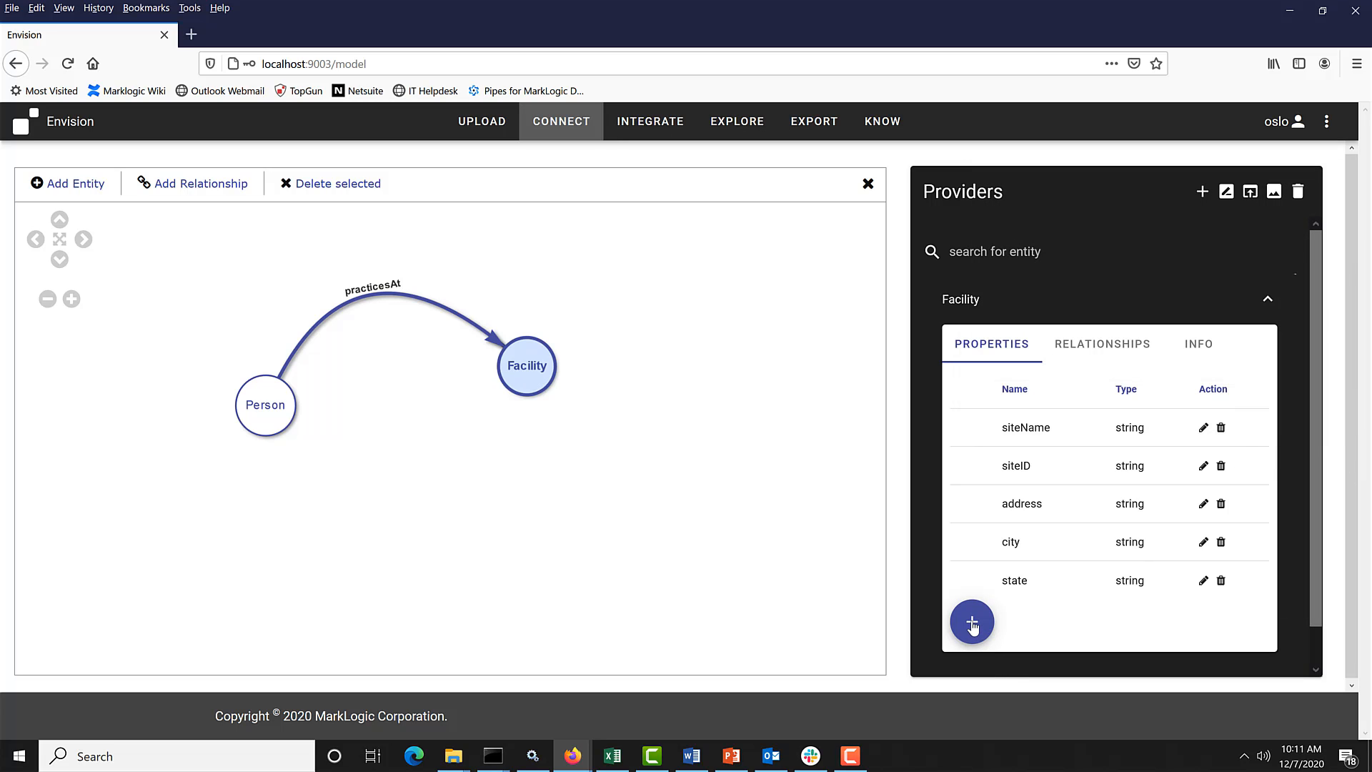
pyautogui.click(973, 624)
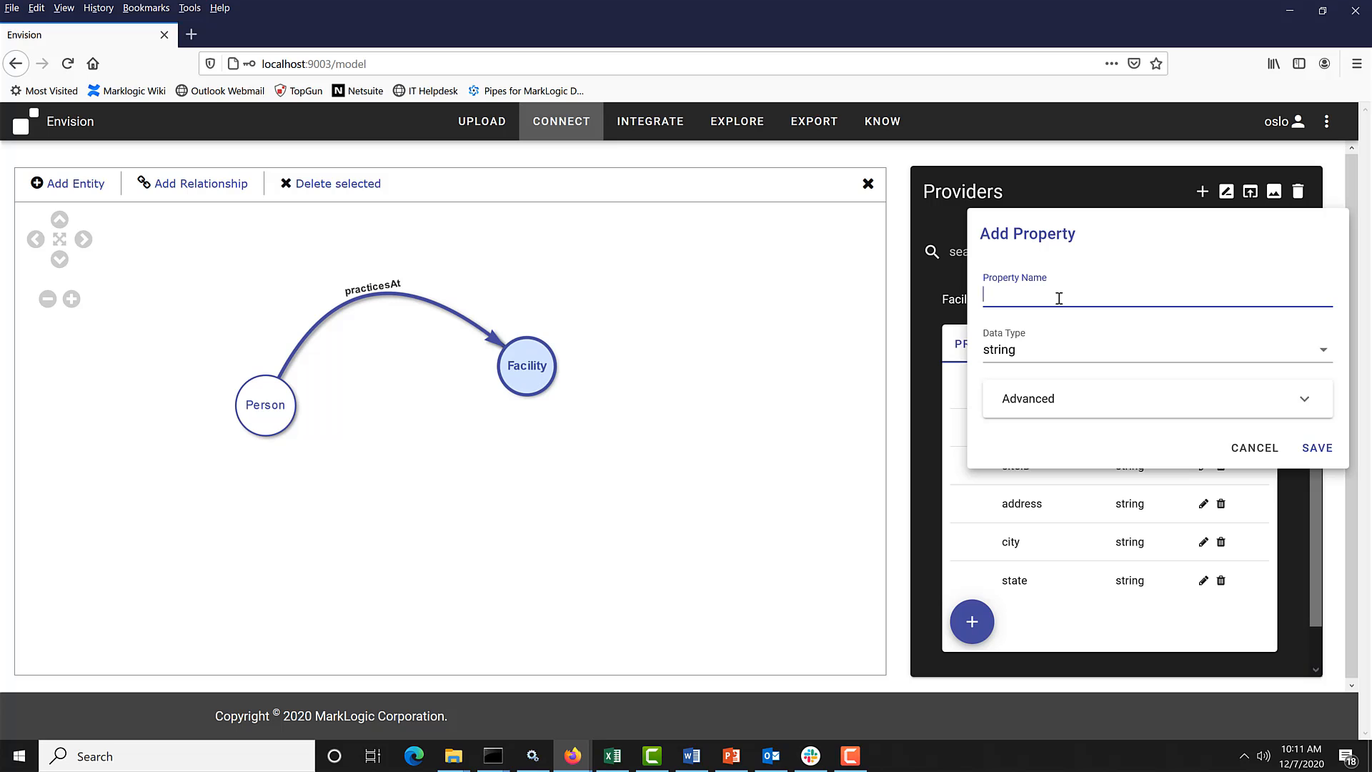
pyautogui.write('postalCode')
pyautogui.click(1317, 449)
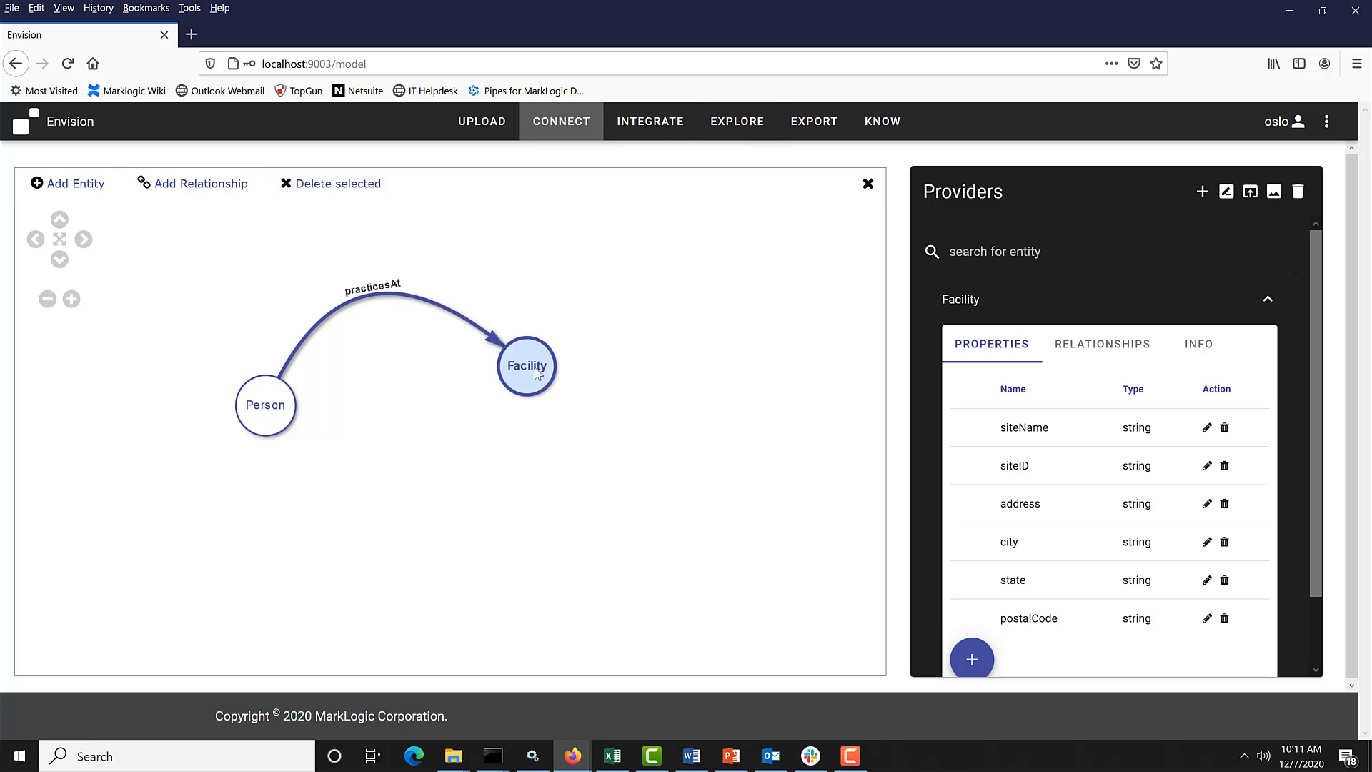
# - Shift the Facility node slightly away from Person and add the string property siteID to the Person entity
pyautogui.moveTo(538, 370); pyautogui.dragTo(552, 379)
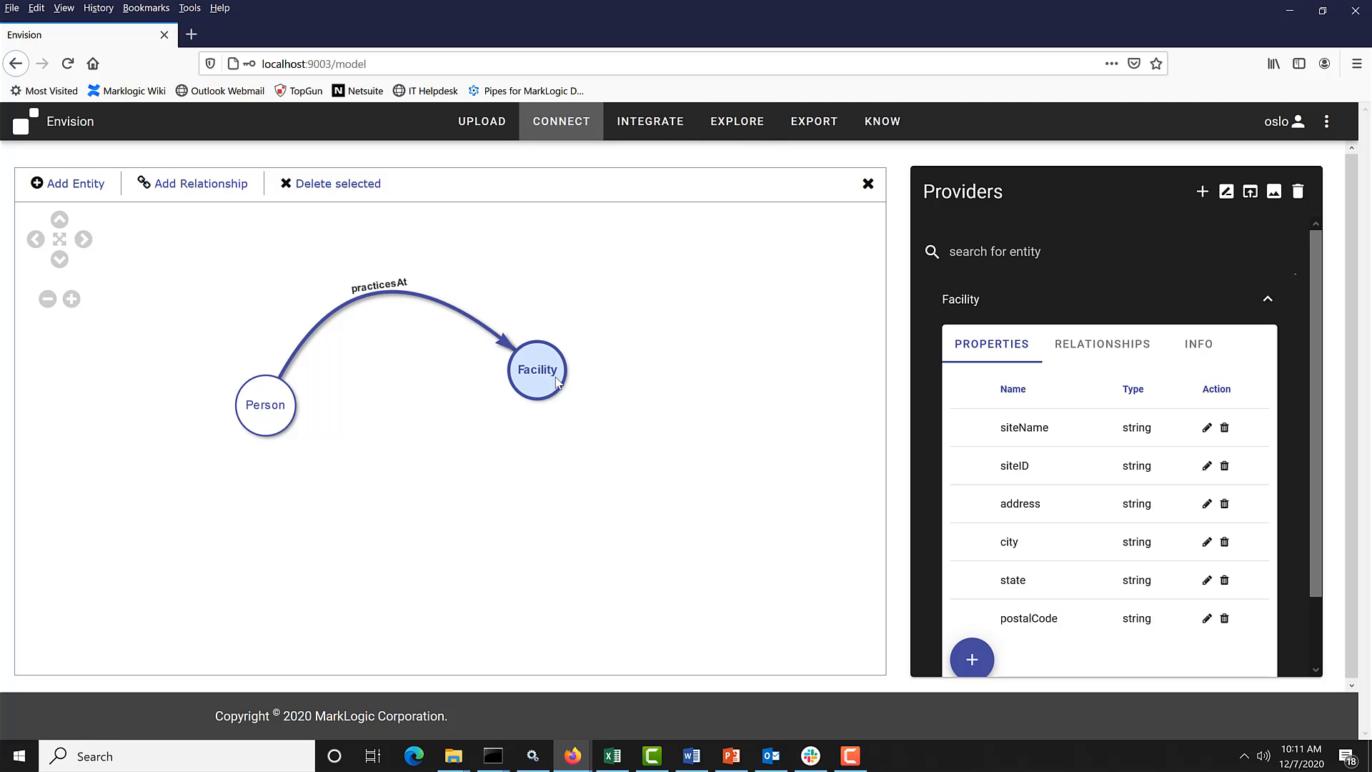
pyautogui.click(269, 423)
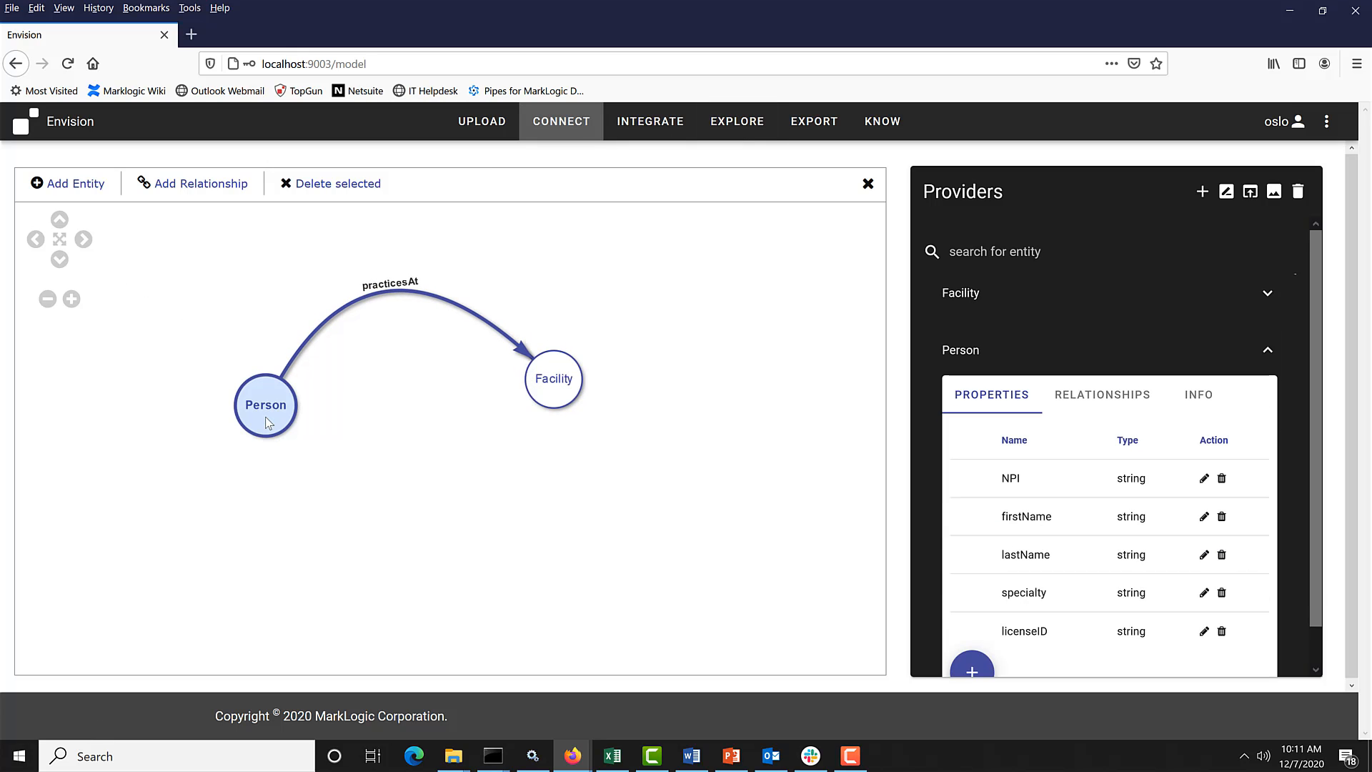
pyautogui.click(974, 667)
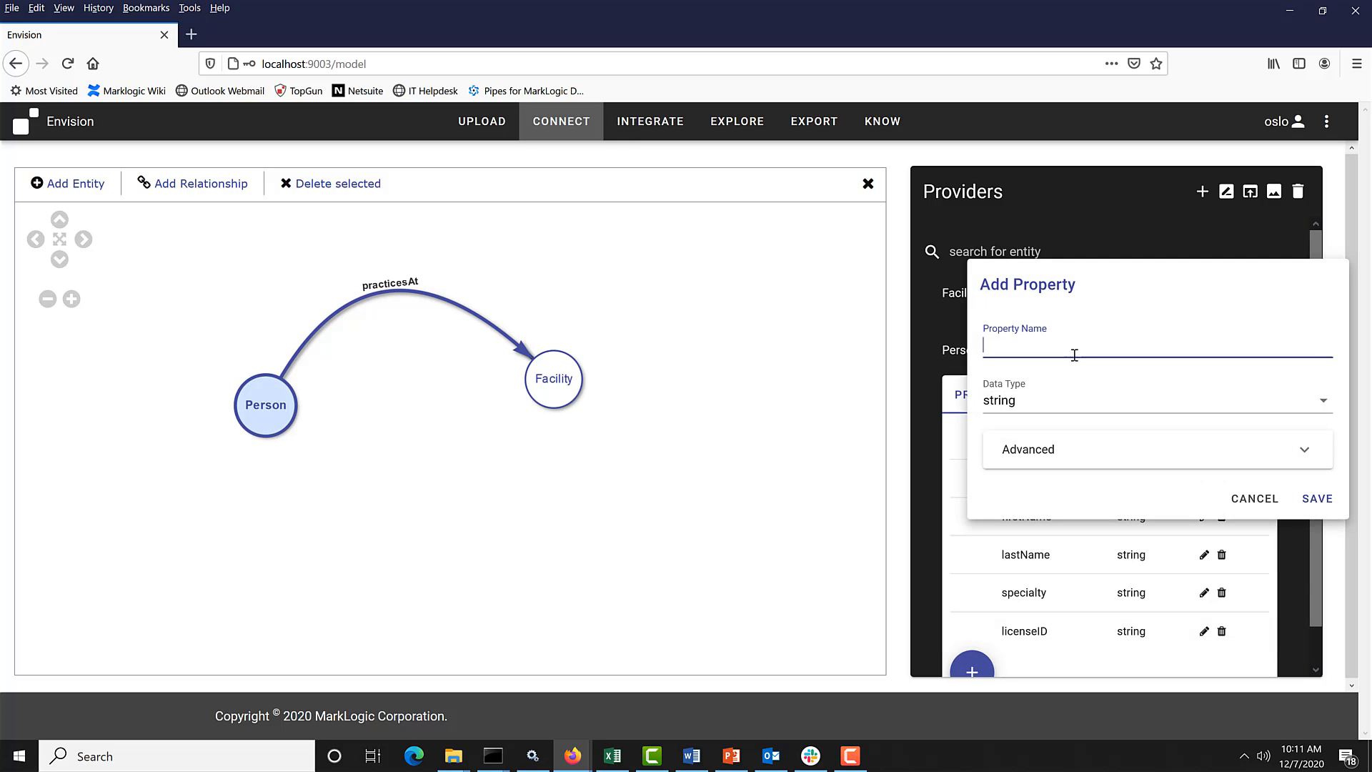
pyautogui.write('siteID')
pyautogui.click(1314, 500)
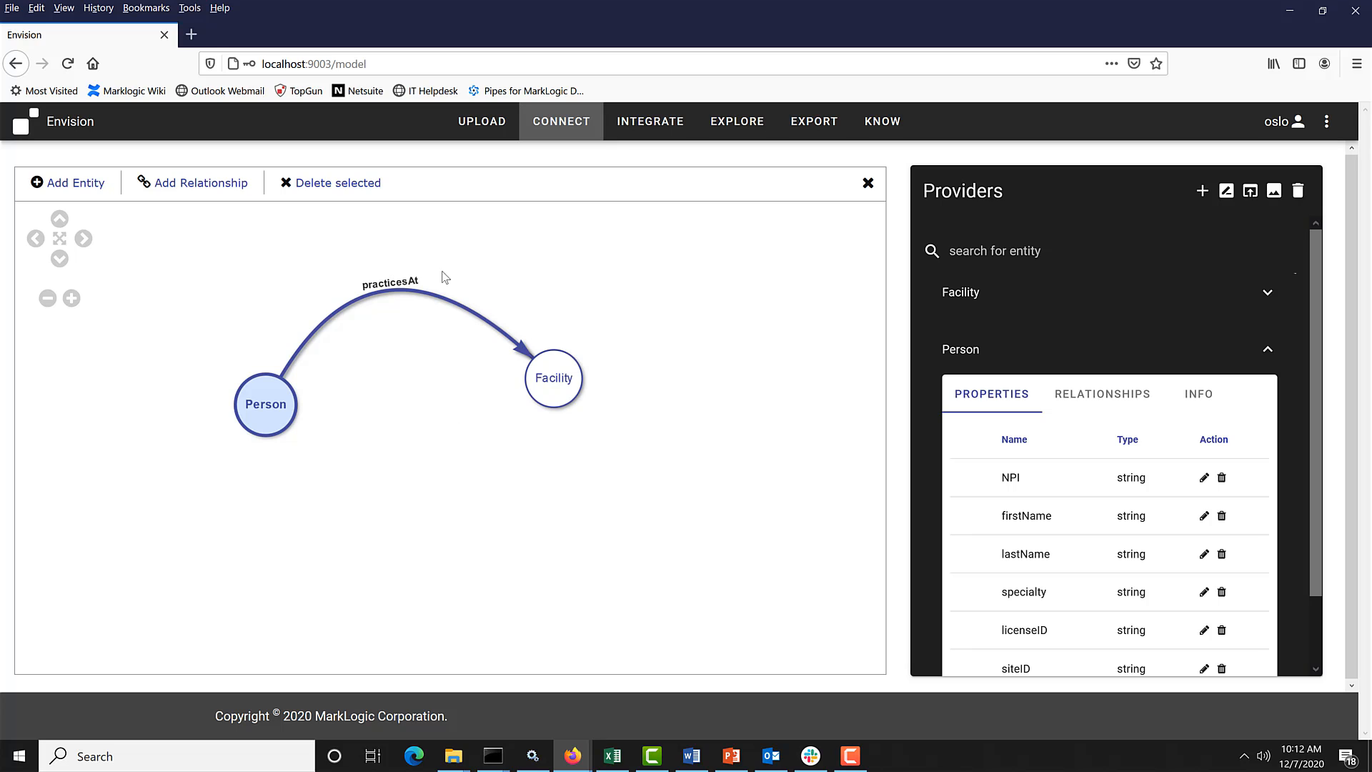
# - Set the Person entity's identifier to NPI and its label to lastName
pyautogui.click(411, 294)
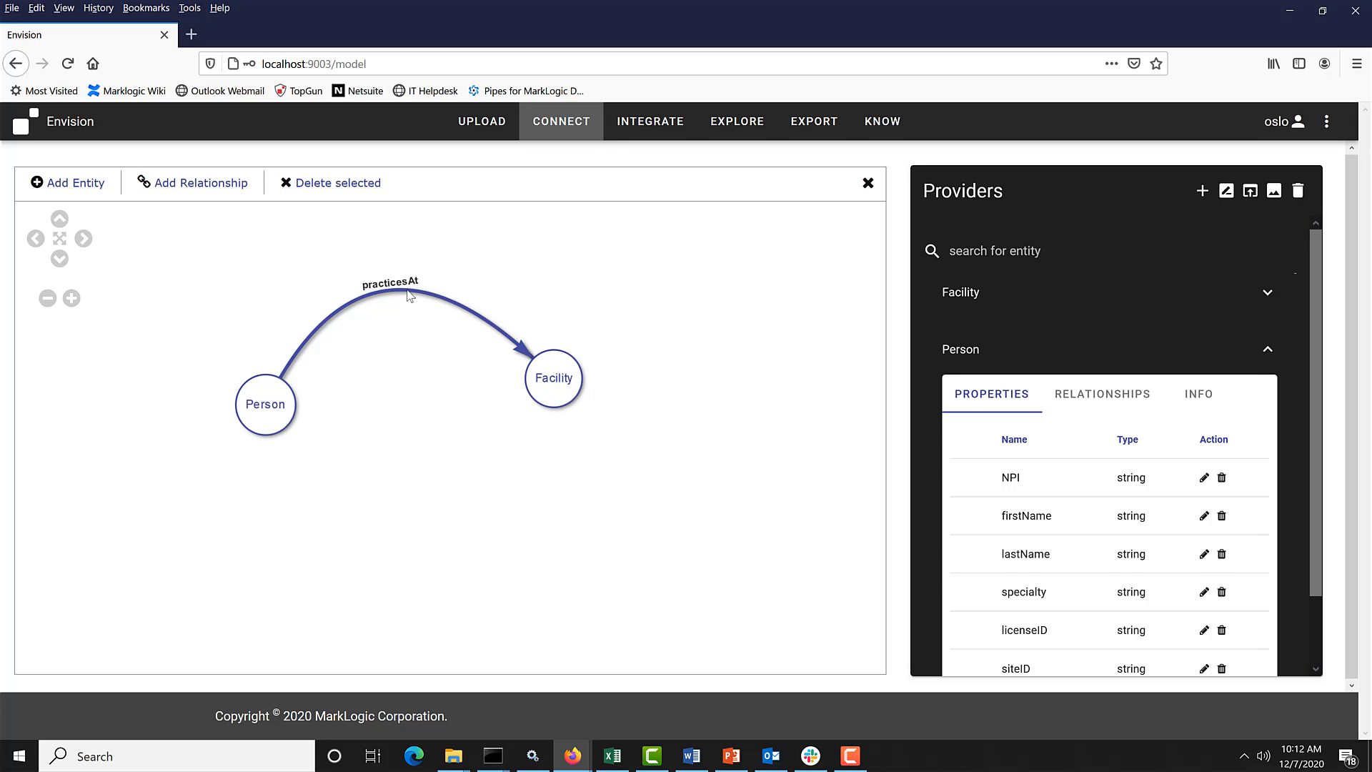
pyautogui.click(262, 392)
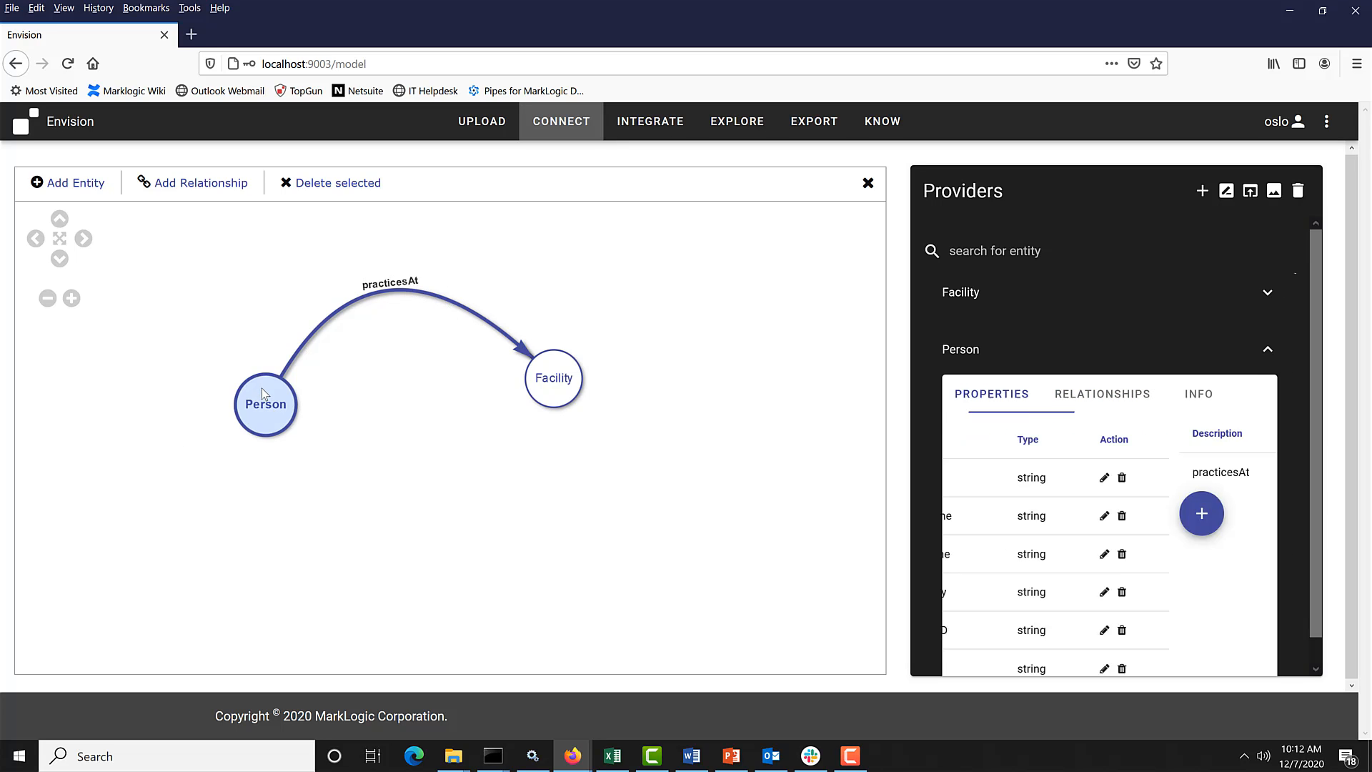
pyautogui.click(1204, 402)
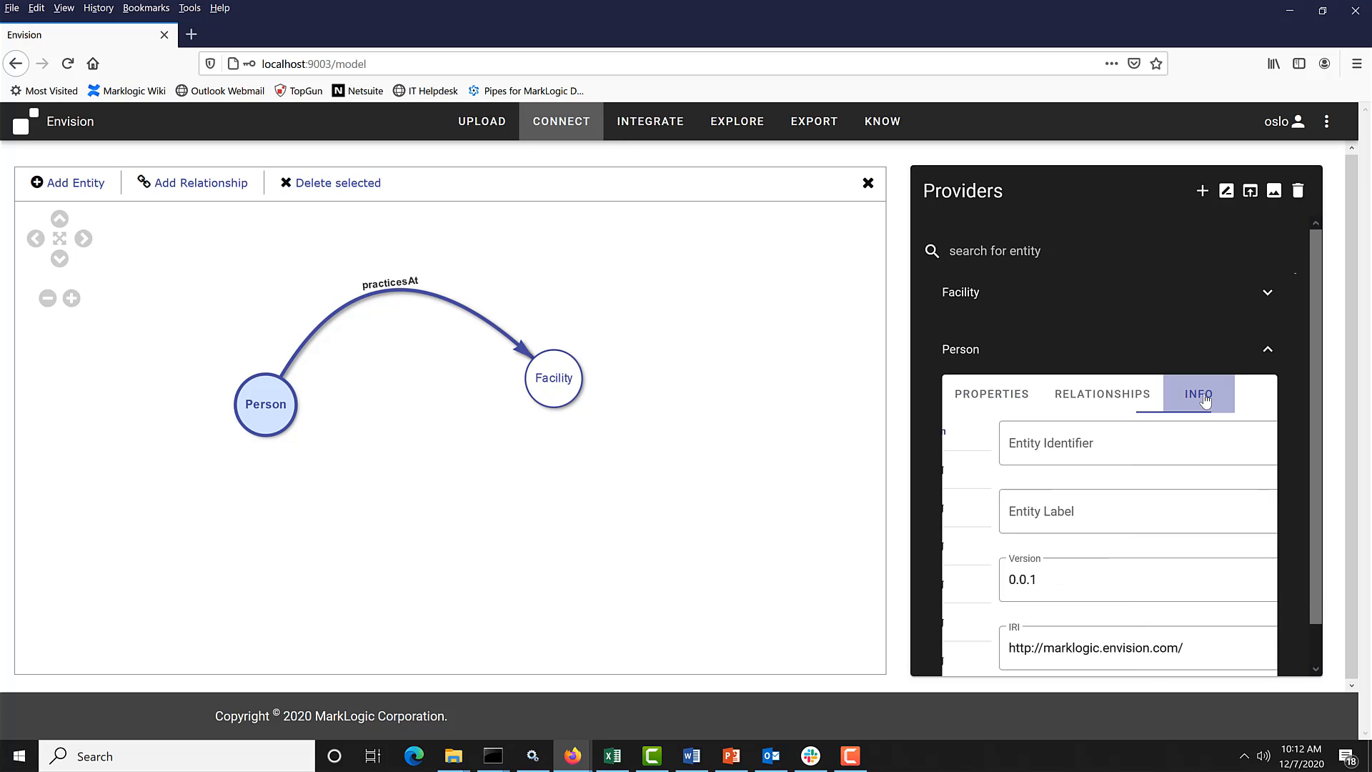
pyautogui.click(1115, 445)
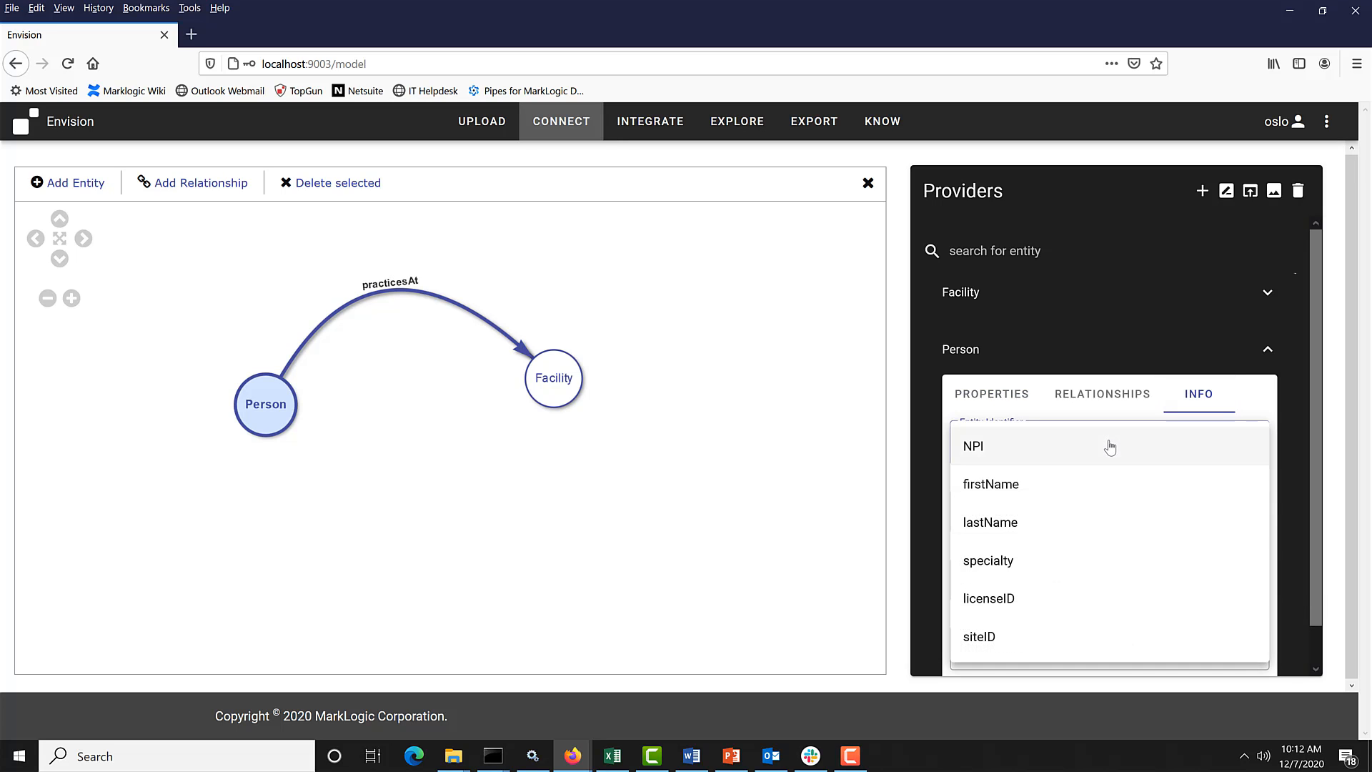
pyautogui.click(995, 449)
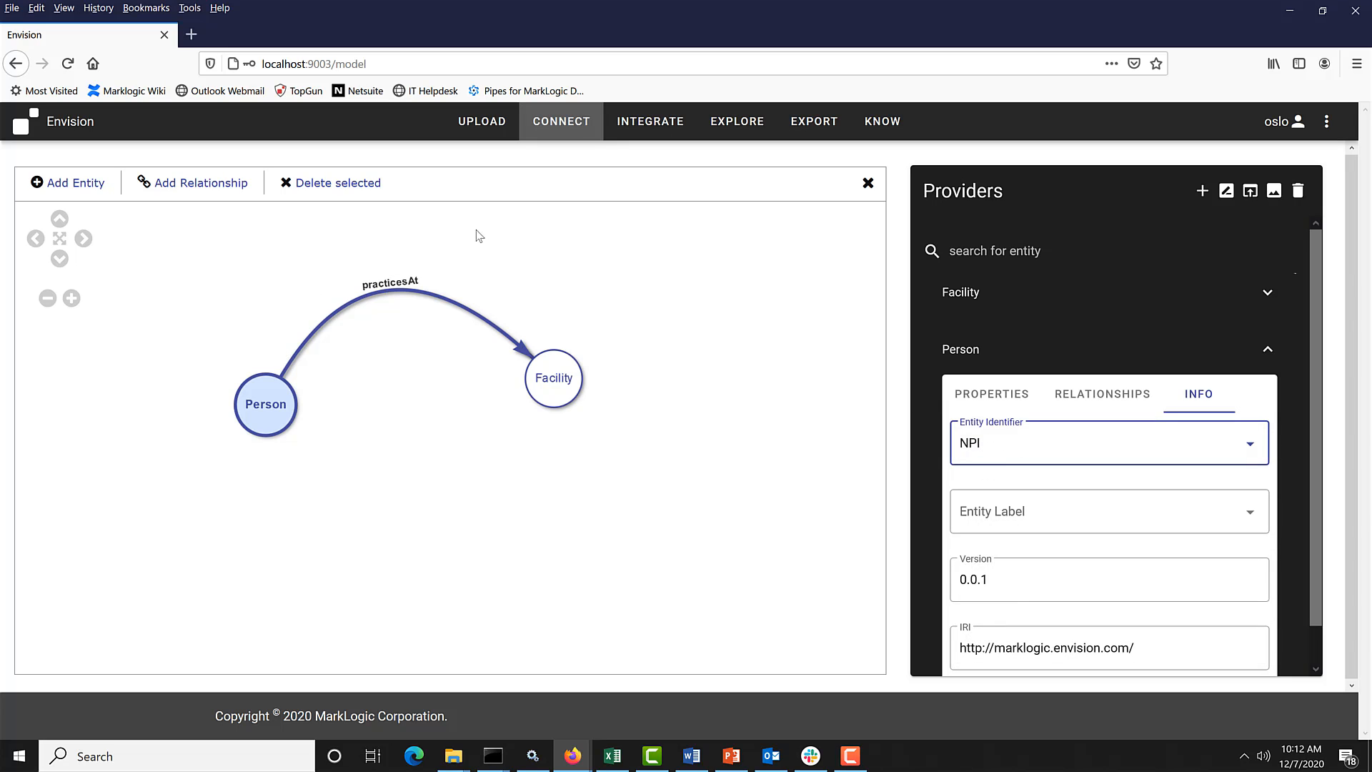
pyautogui.click(1036, 518)
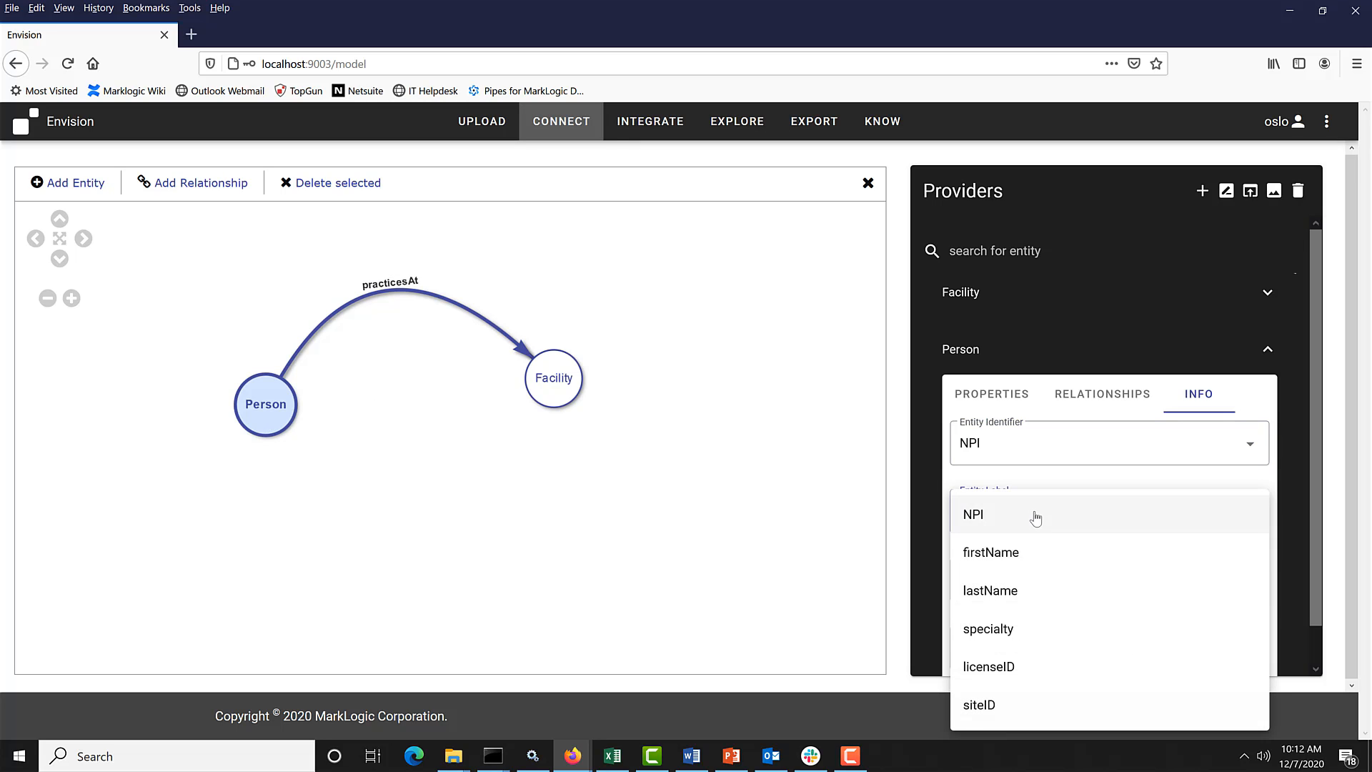
pyautogui.click(1022, 599)
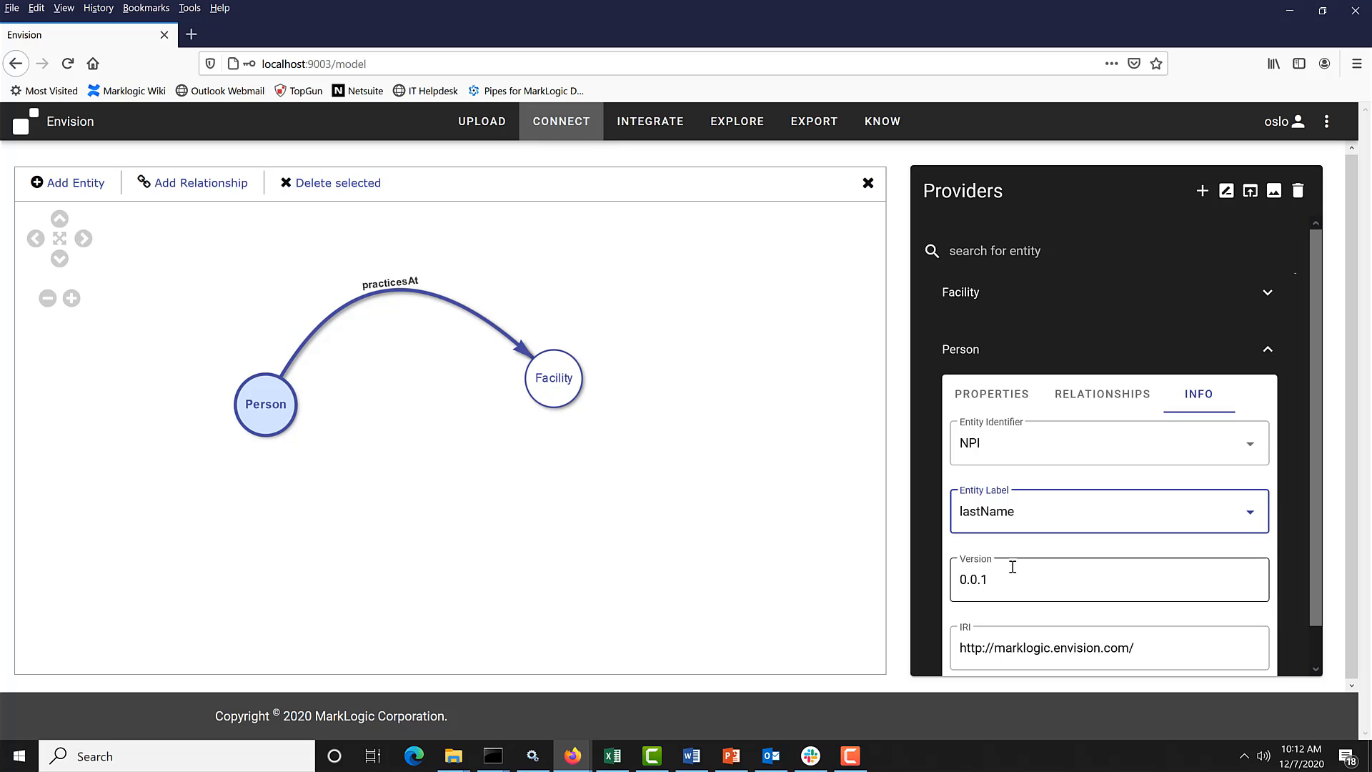
pyautogui.scroll(-2, 1129, 616)
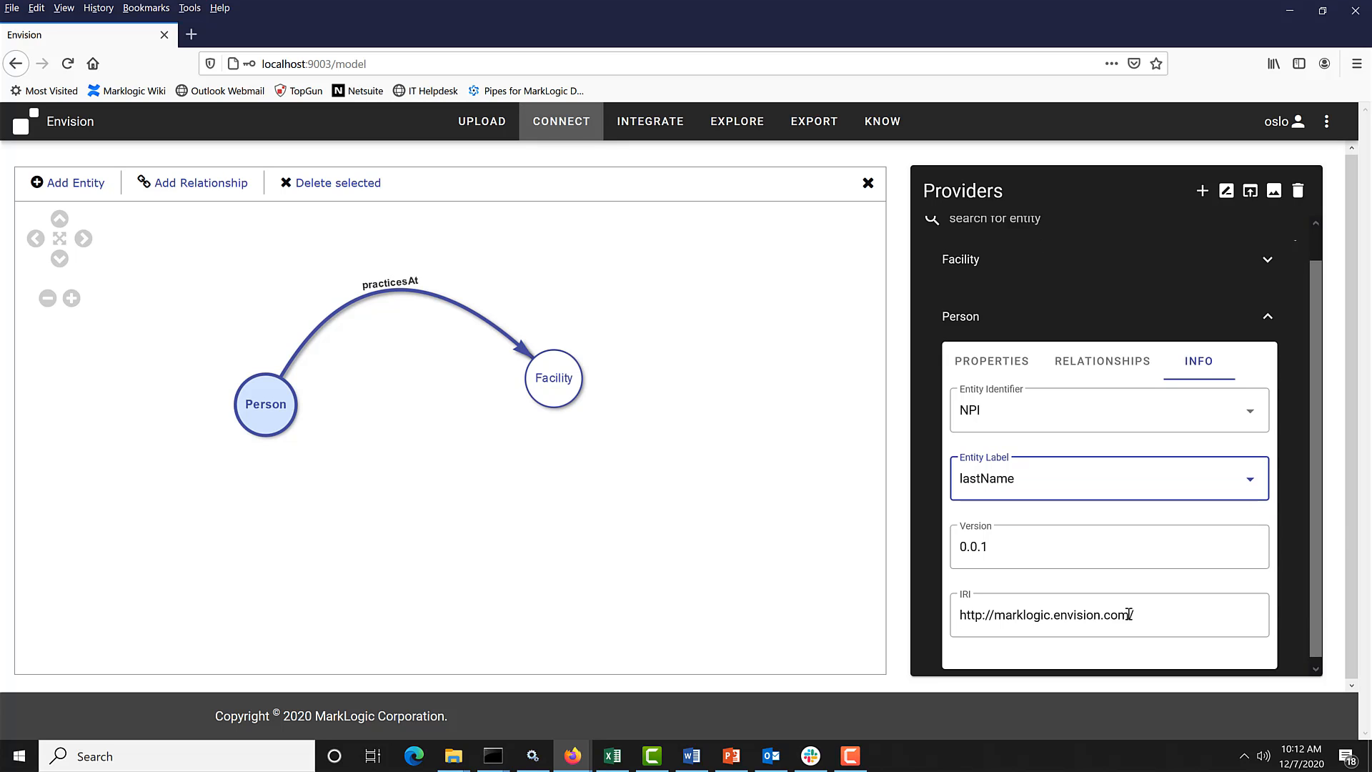
pyautogui.scroll(2, 1106, 452)
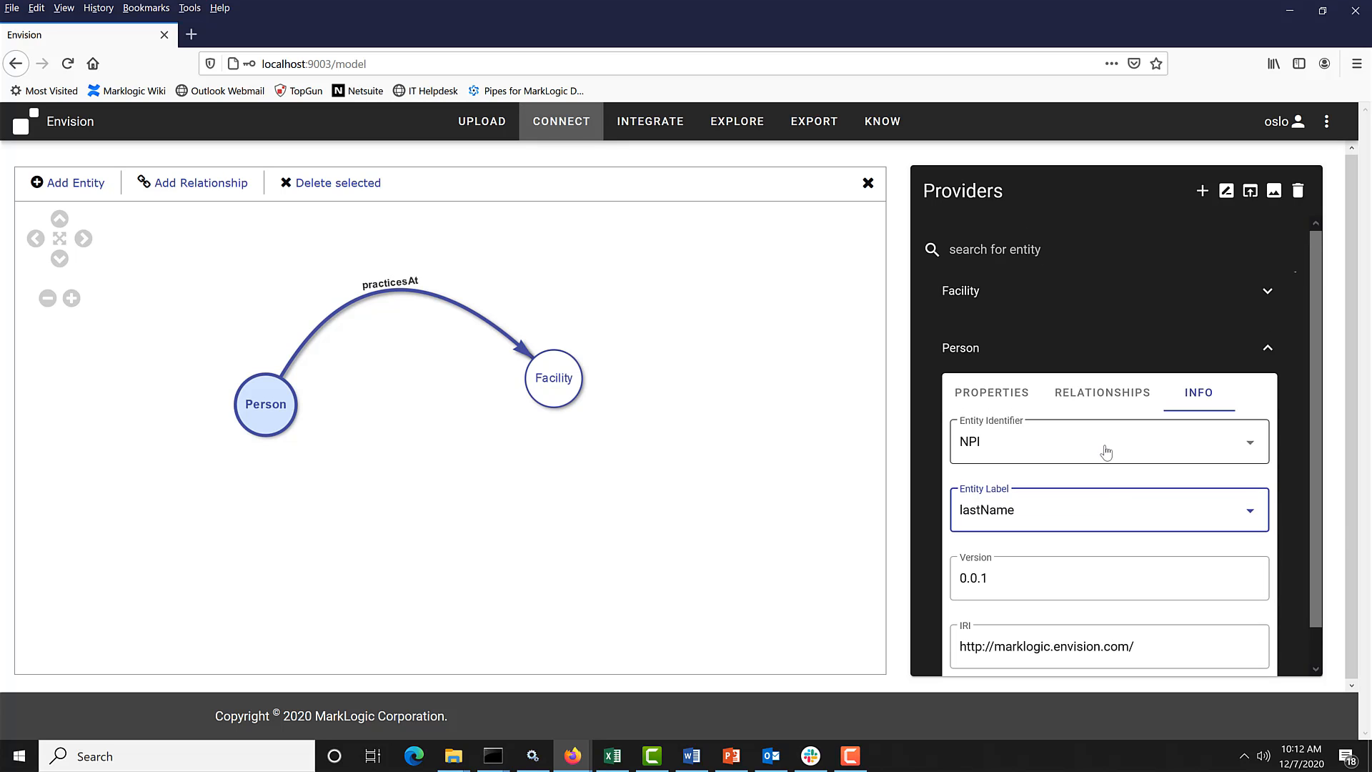
# - Set the Facility entity's identifier to siteID and its label to siteName
pyautogui.click(556, 385)
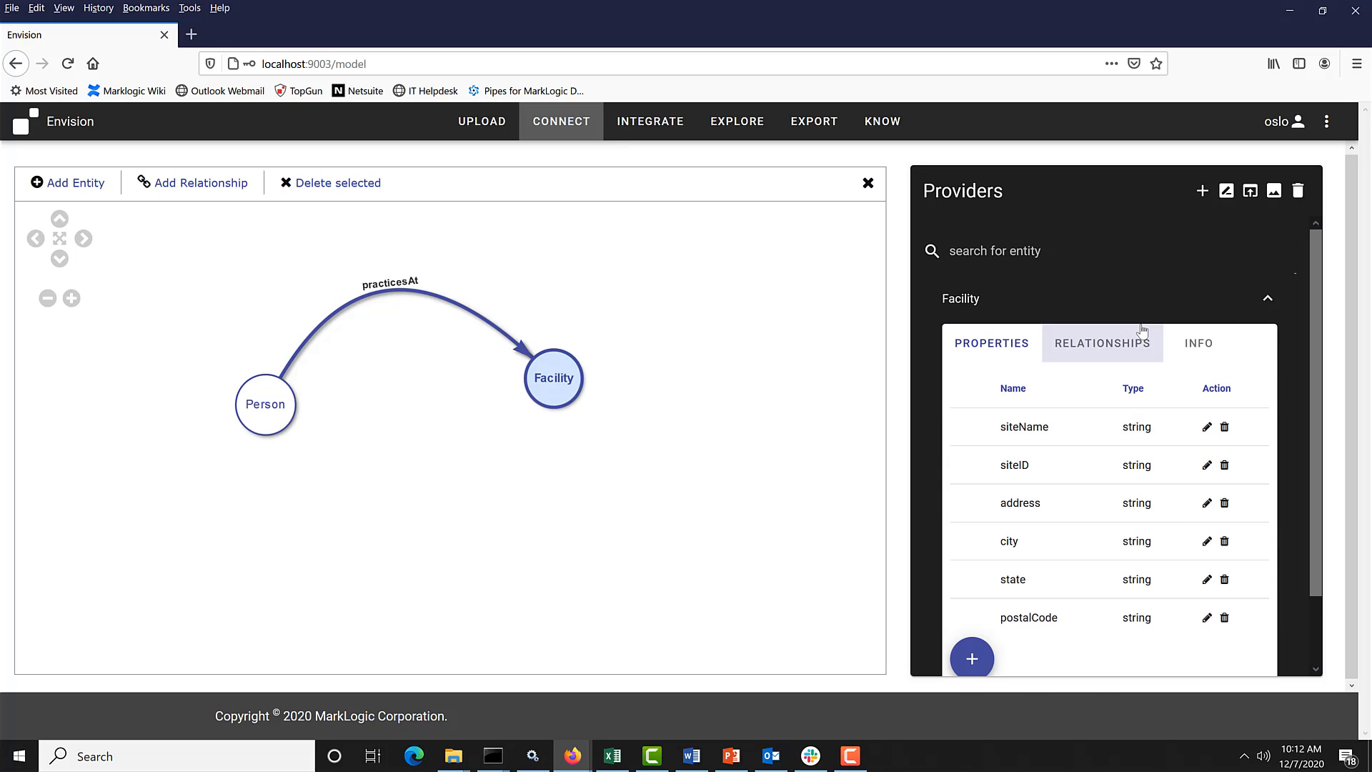
pyautogui.click(1198, 343)
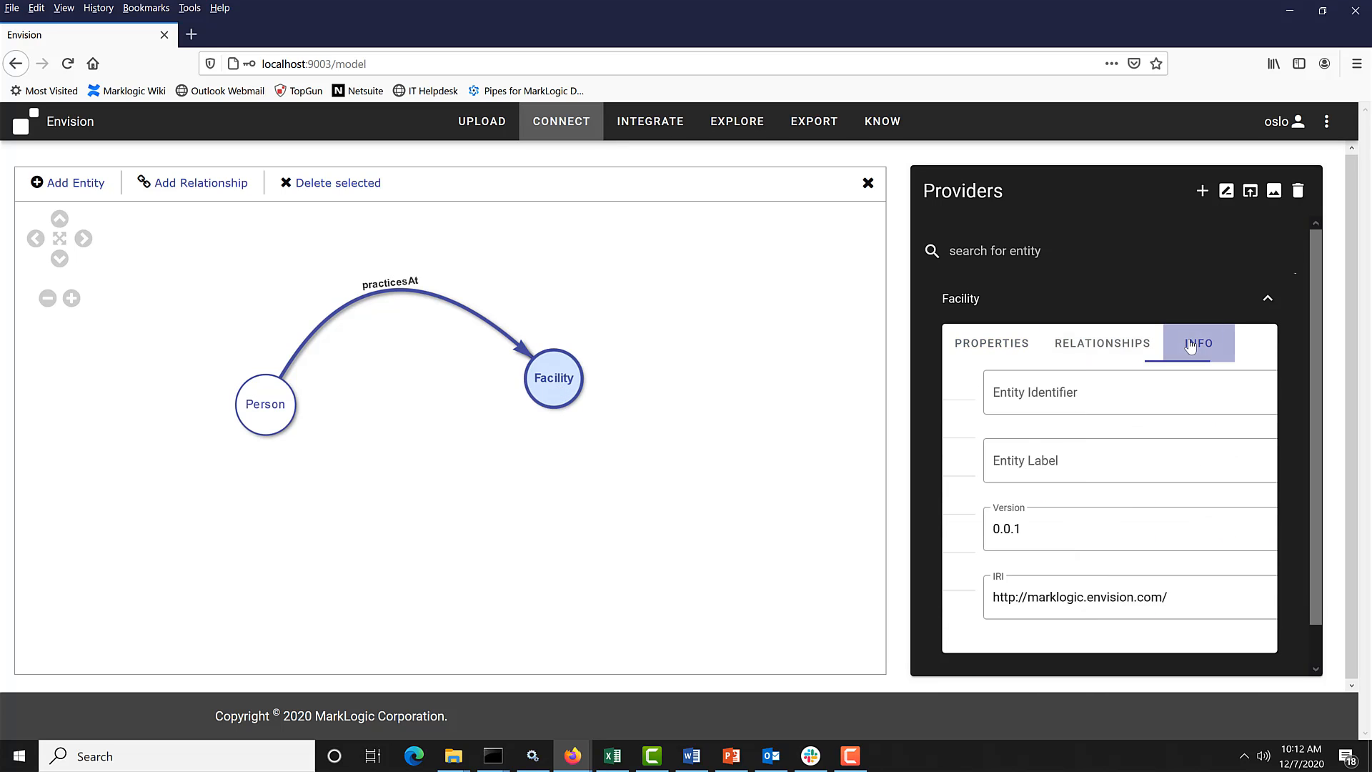
pyautogui.click(1074, 392)
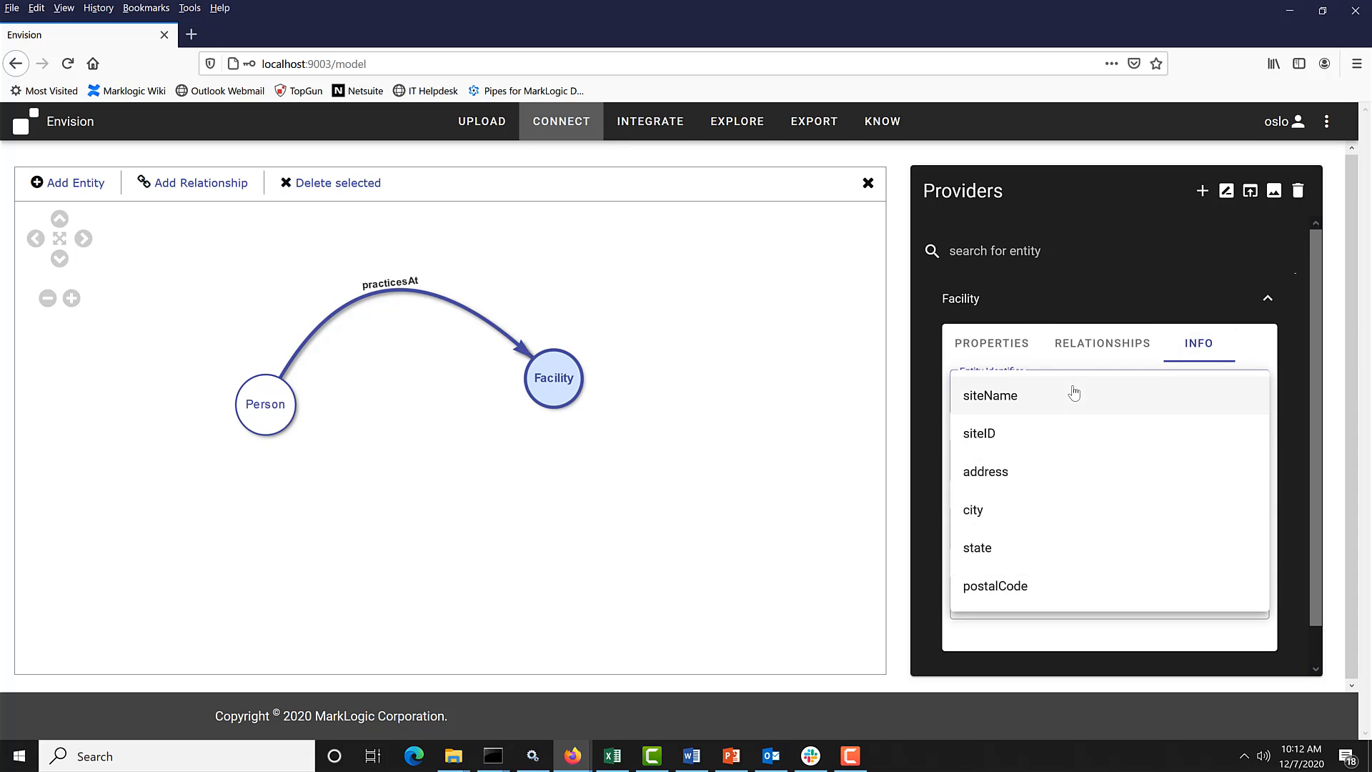
pyautogui.click(998, 439)
pyautogui.click(1067, 480)
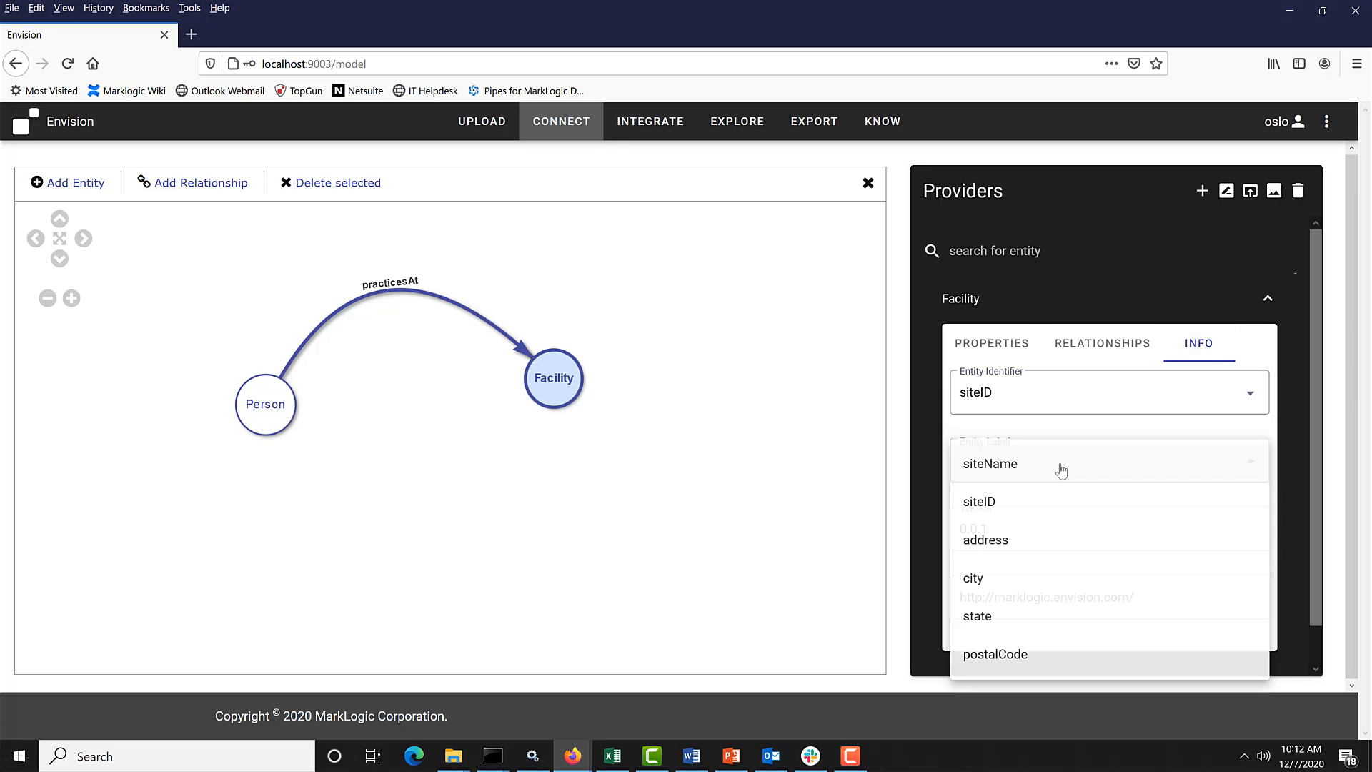
pyautogui.click(993, 466)
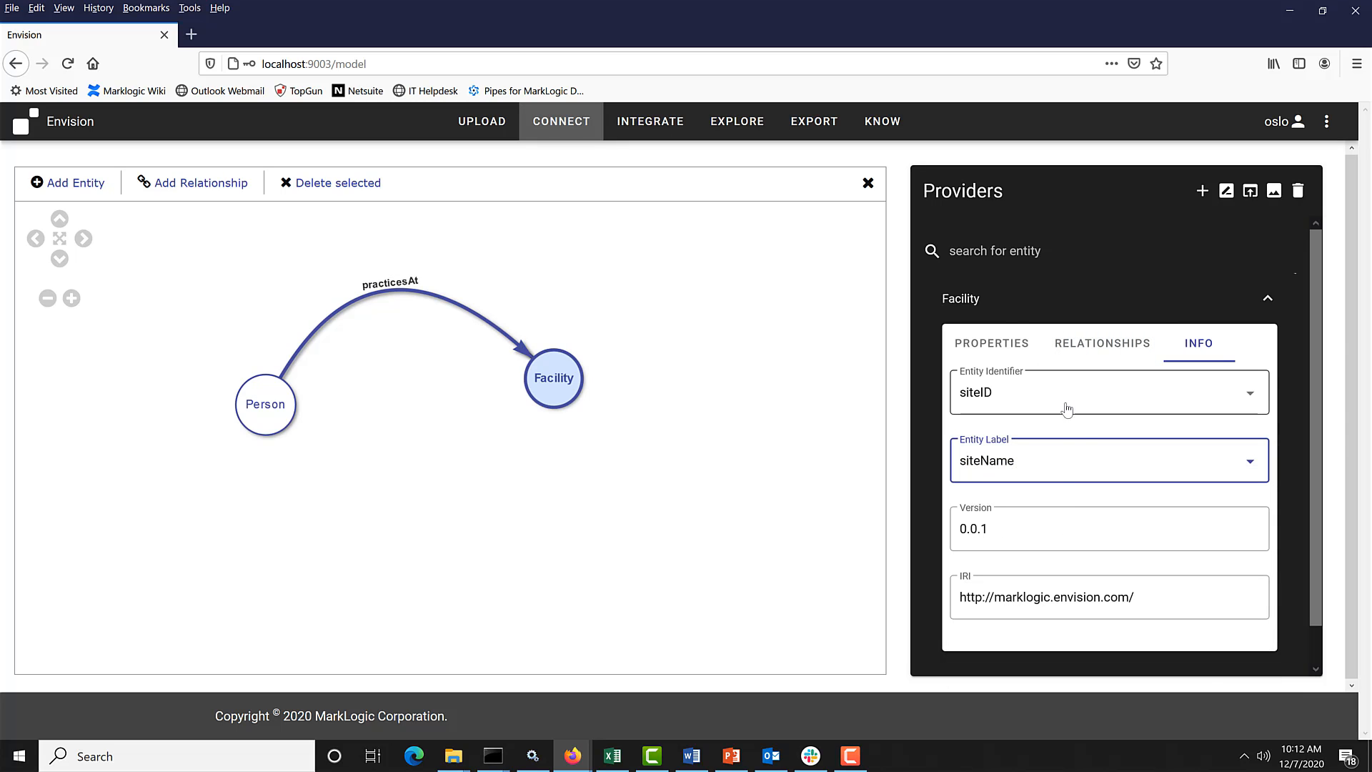
# - Edit the practicesAt relationship to link Person's siteID to Facility's siteID, and return to the Person entity's properties
pyautogui.click(396, 291)
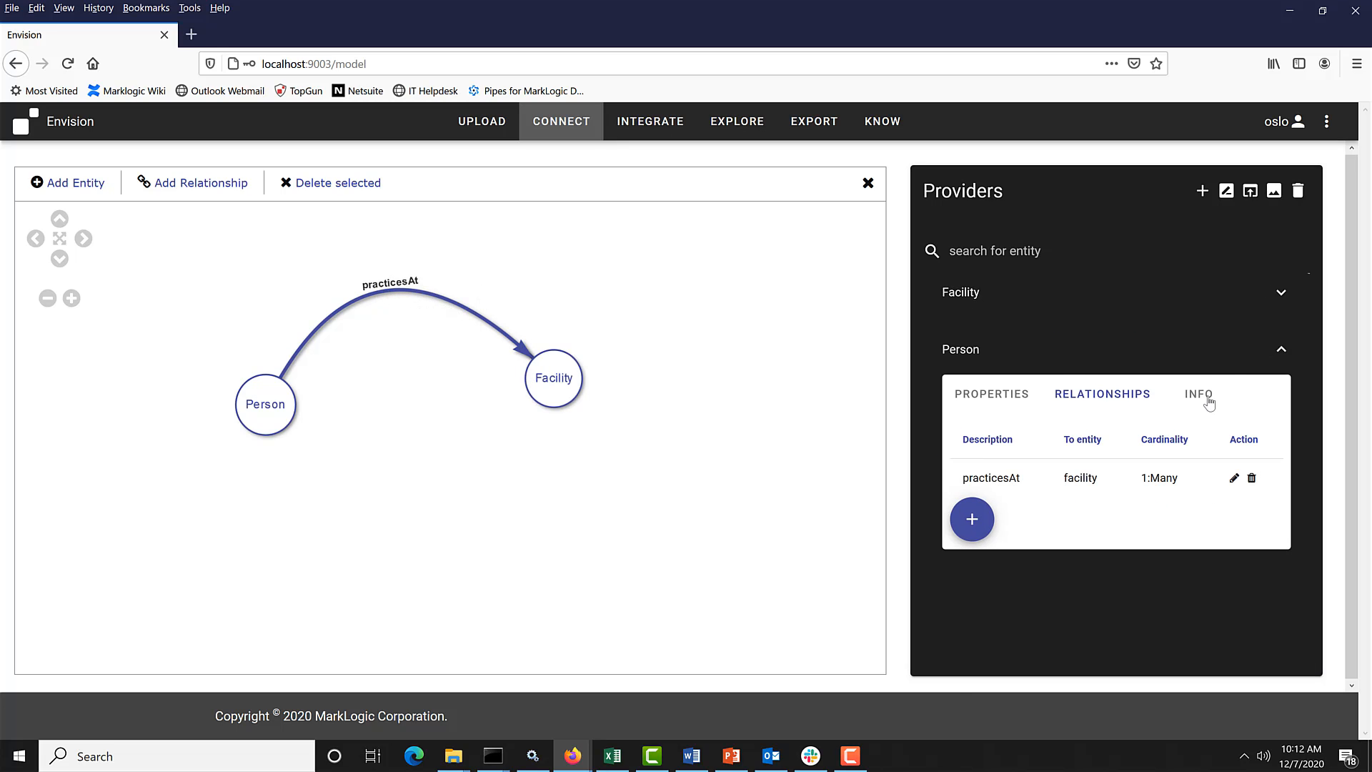
pyautogui.click(1234, 479)
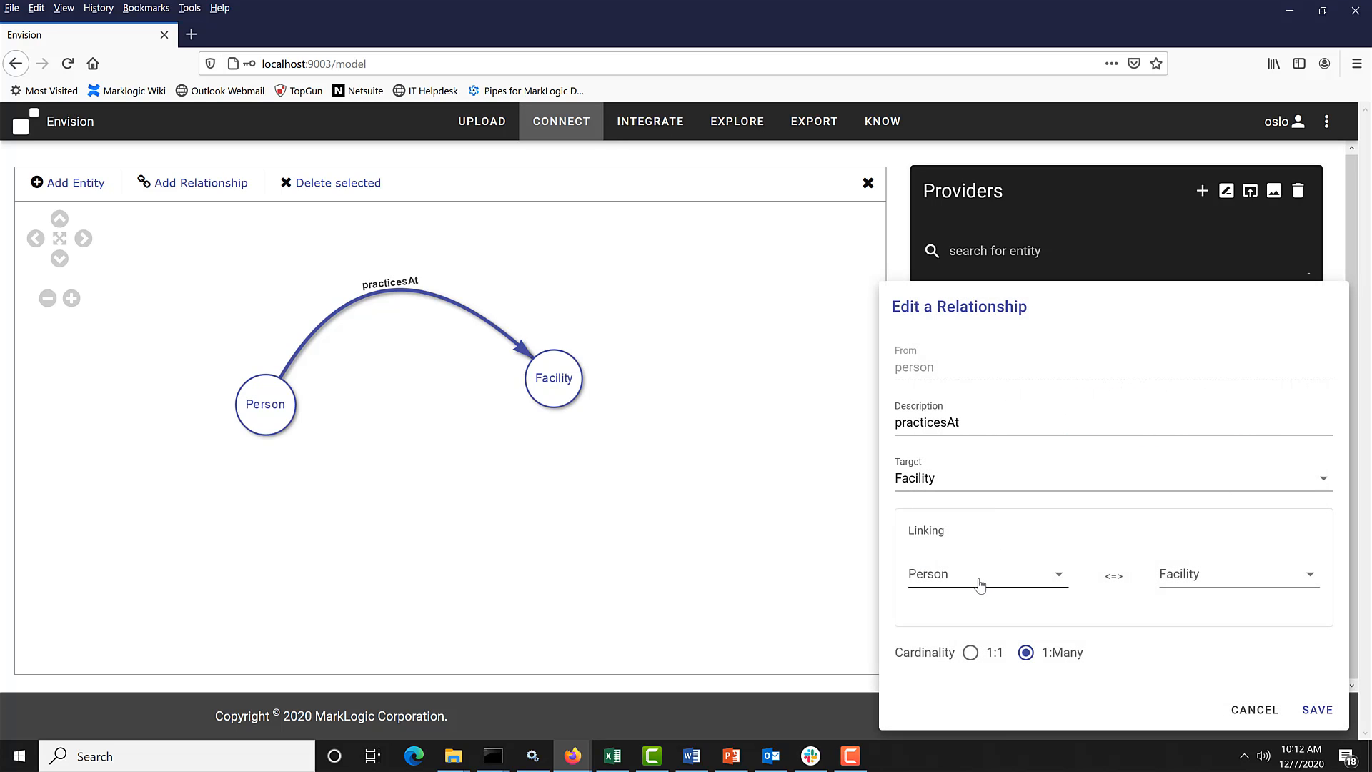
pyautogui.click(982, 576)
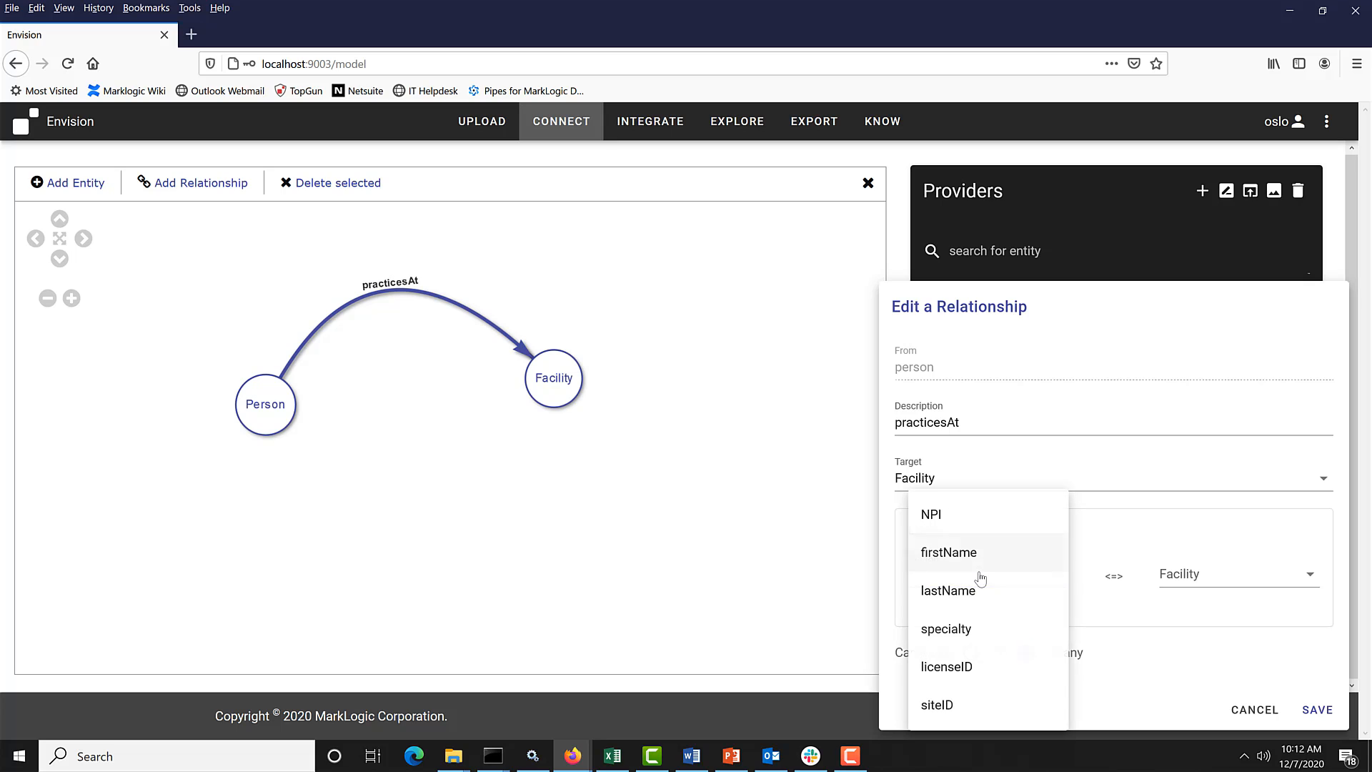
pyautogui.click(942, 708)
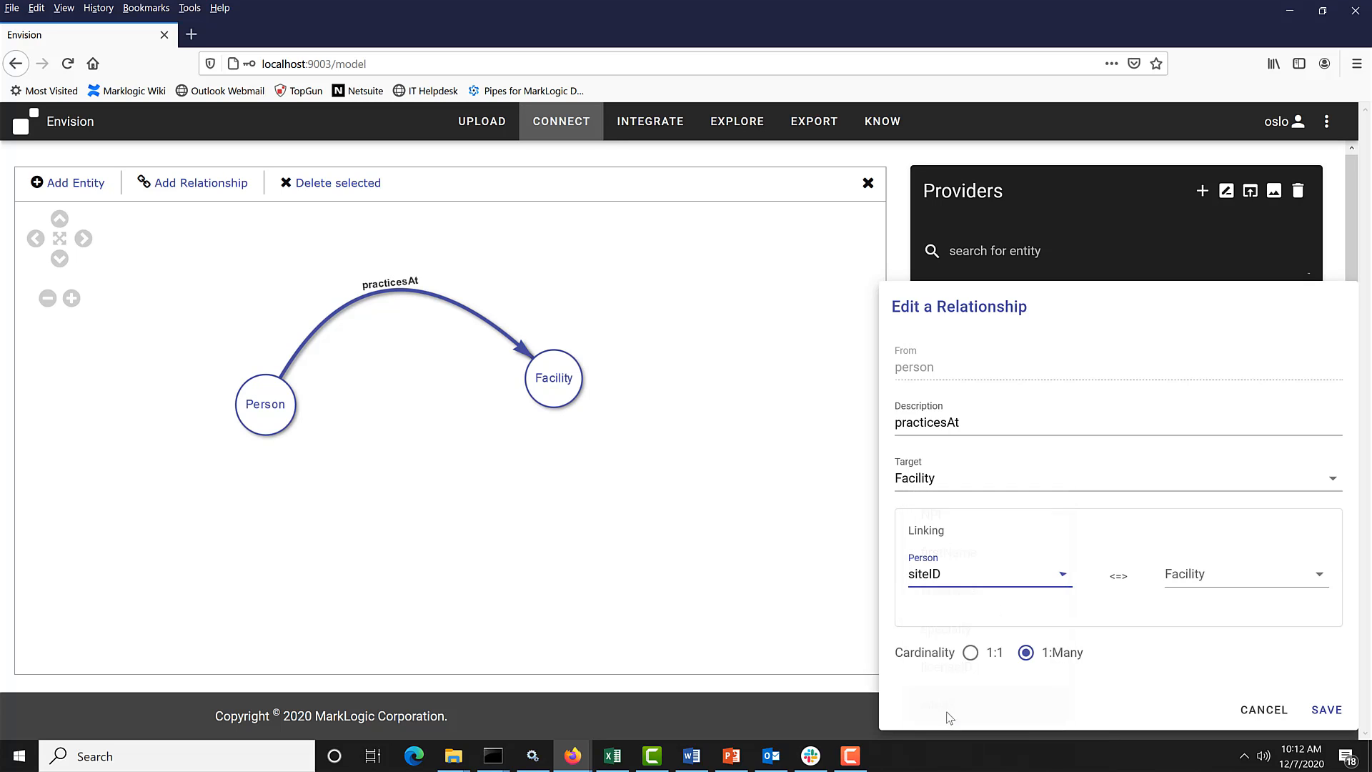
pyautogui.click(1200, 583)
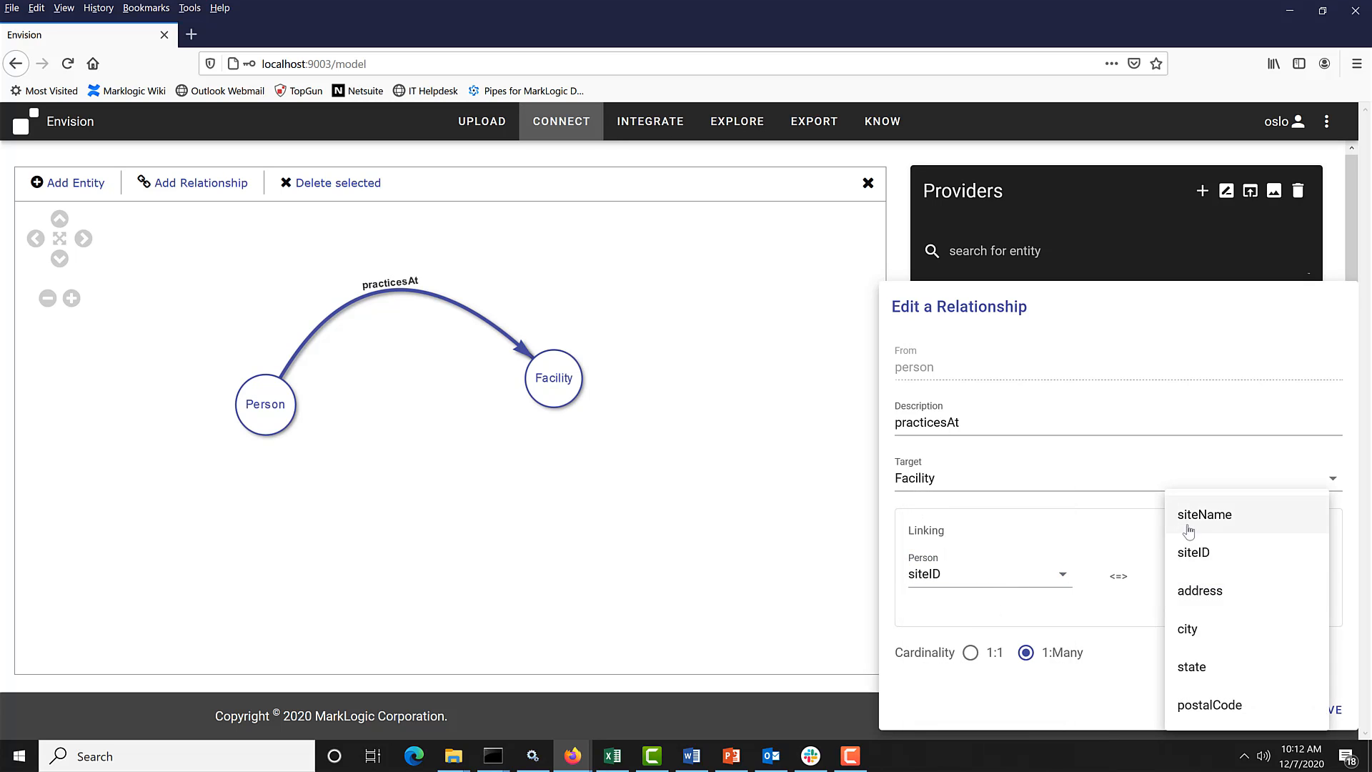
pyautogui.click(1200, 557)
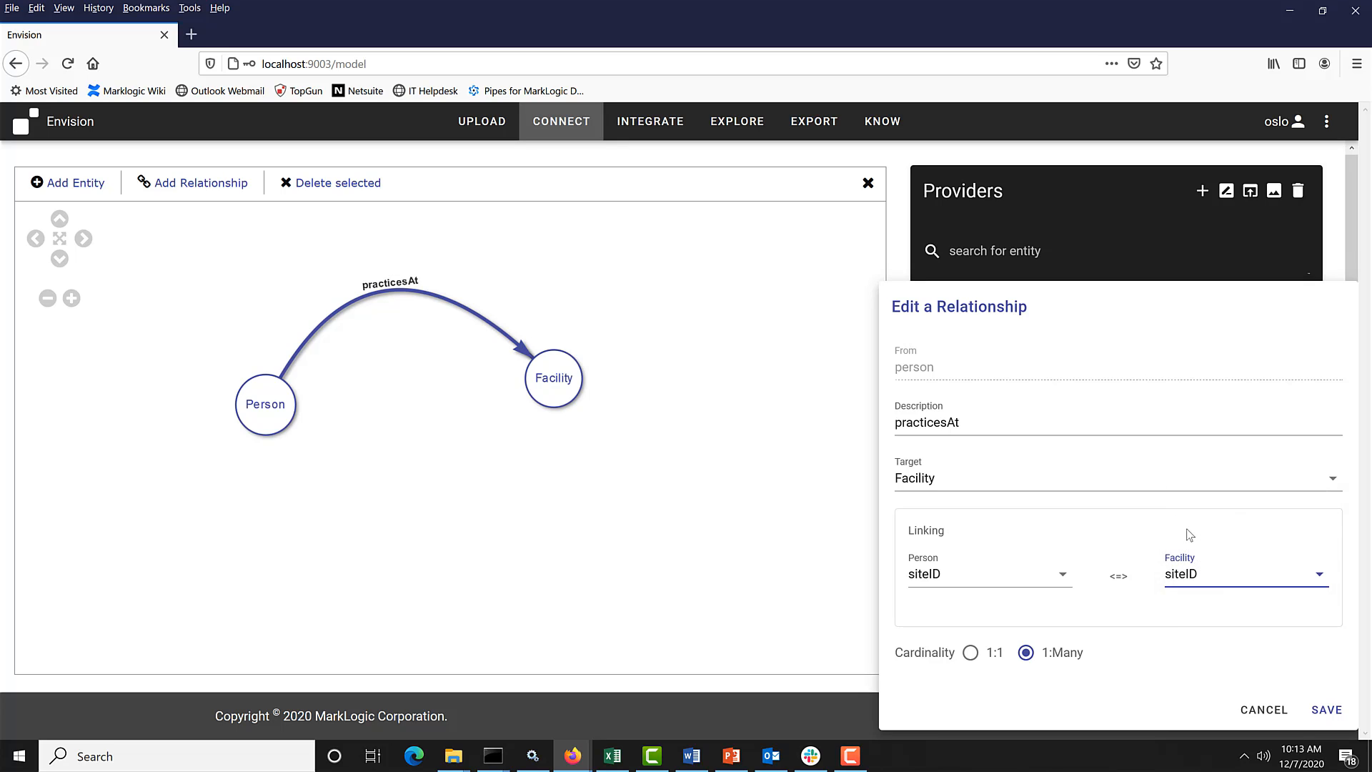
pyautogui.click(1328, 712)
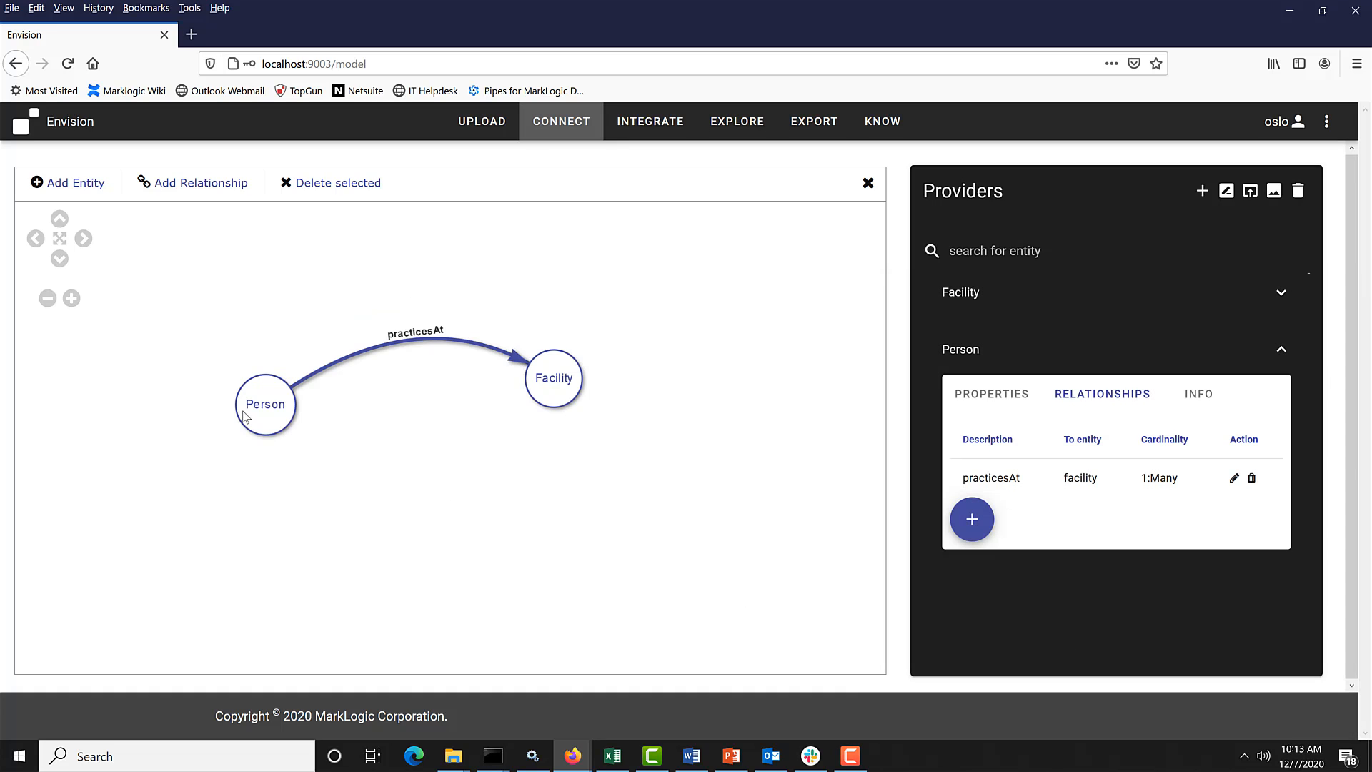
pyautogui.click(271, 433)
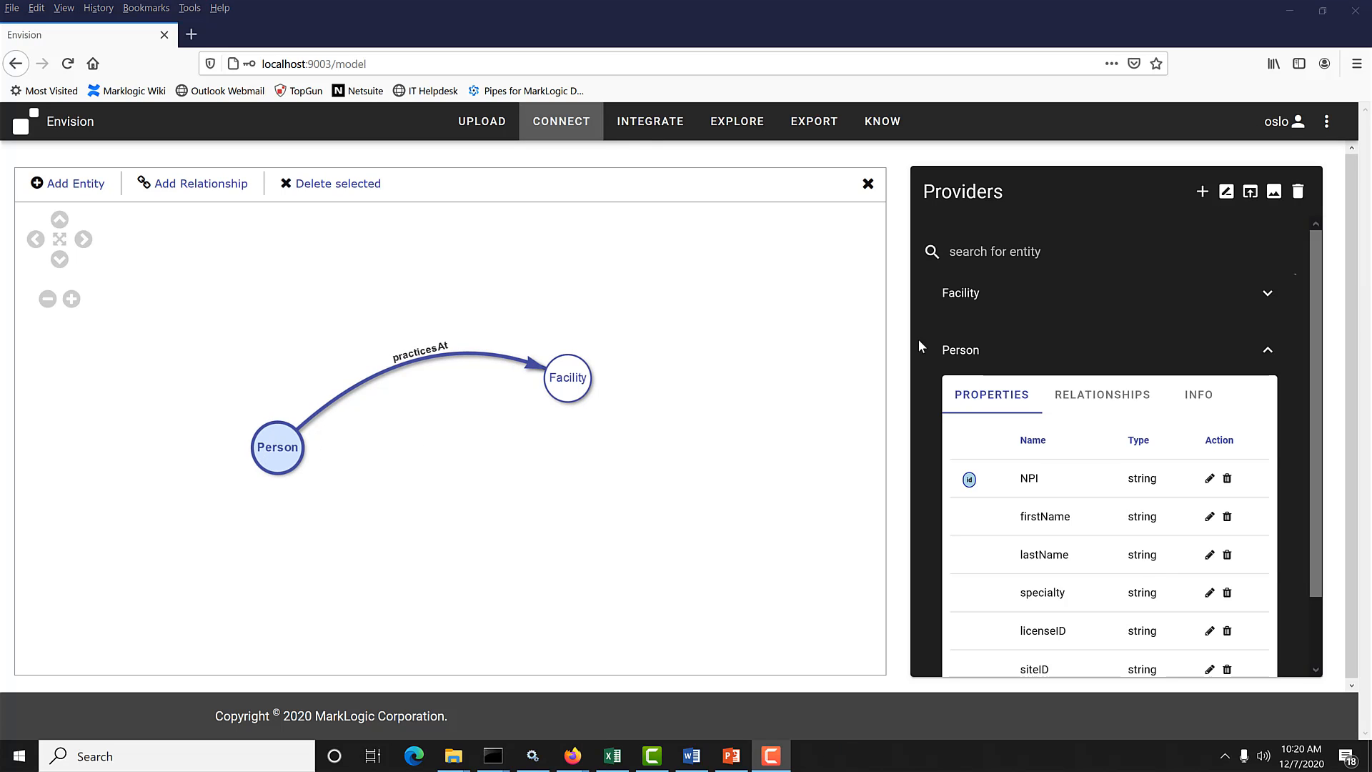
# - Create a new integration flow named ProviderFlow
pyautogui.click(647, 134)
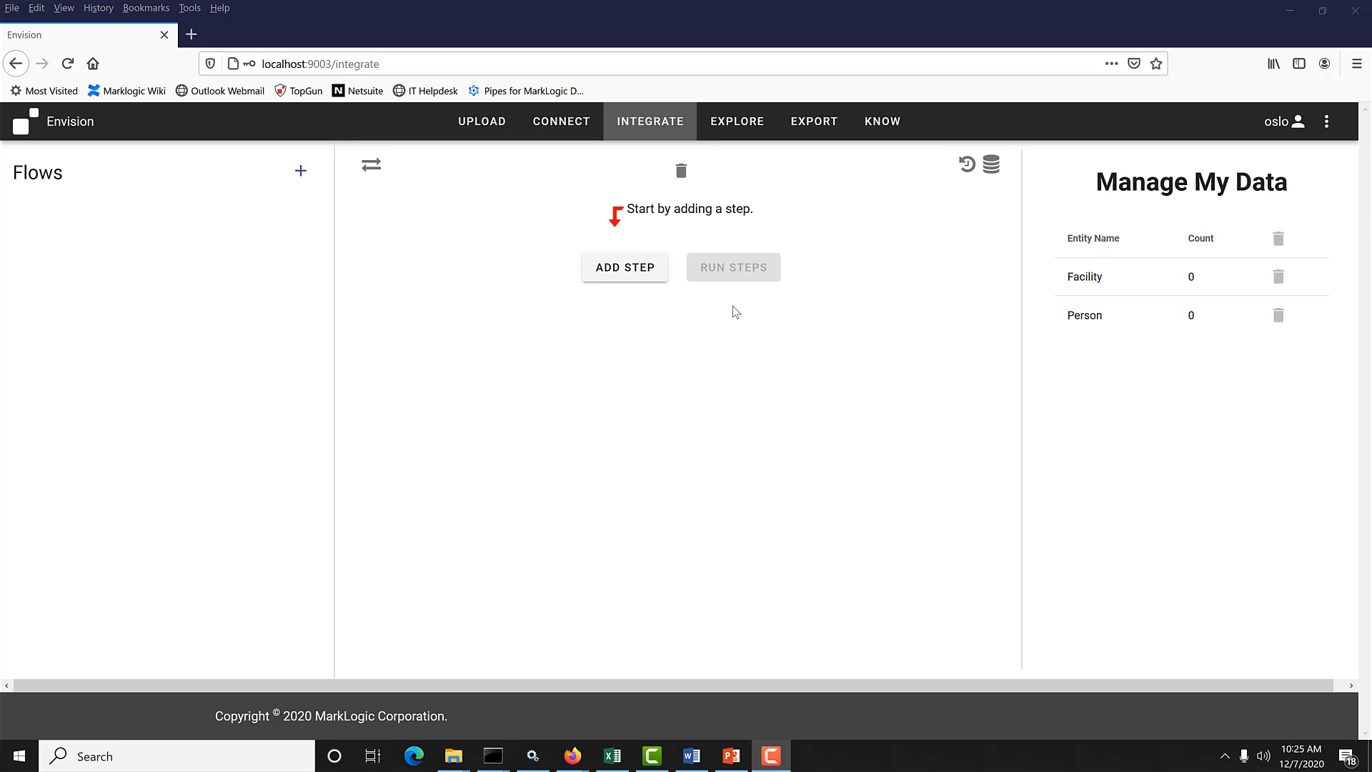
pyautogui.click(300, 170)
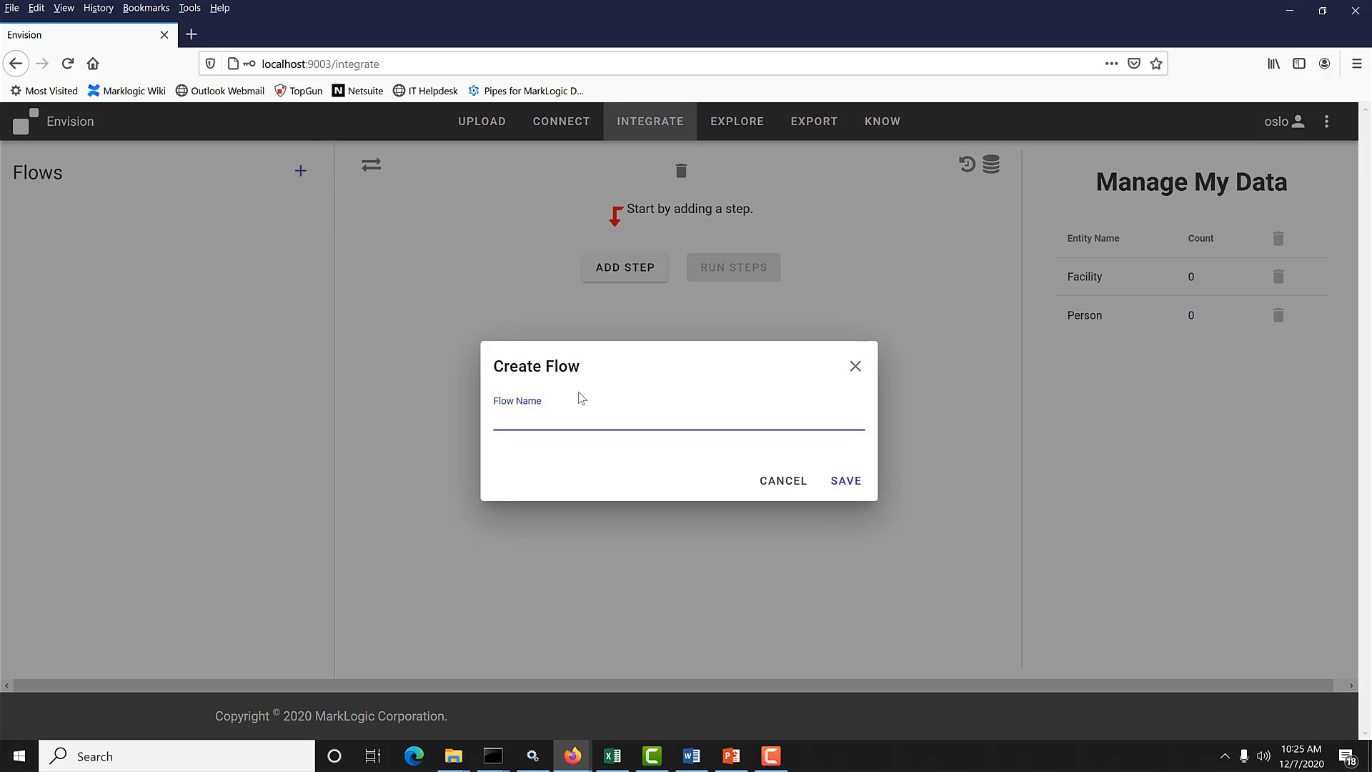
pyautogui.write('ProviderFlow')
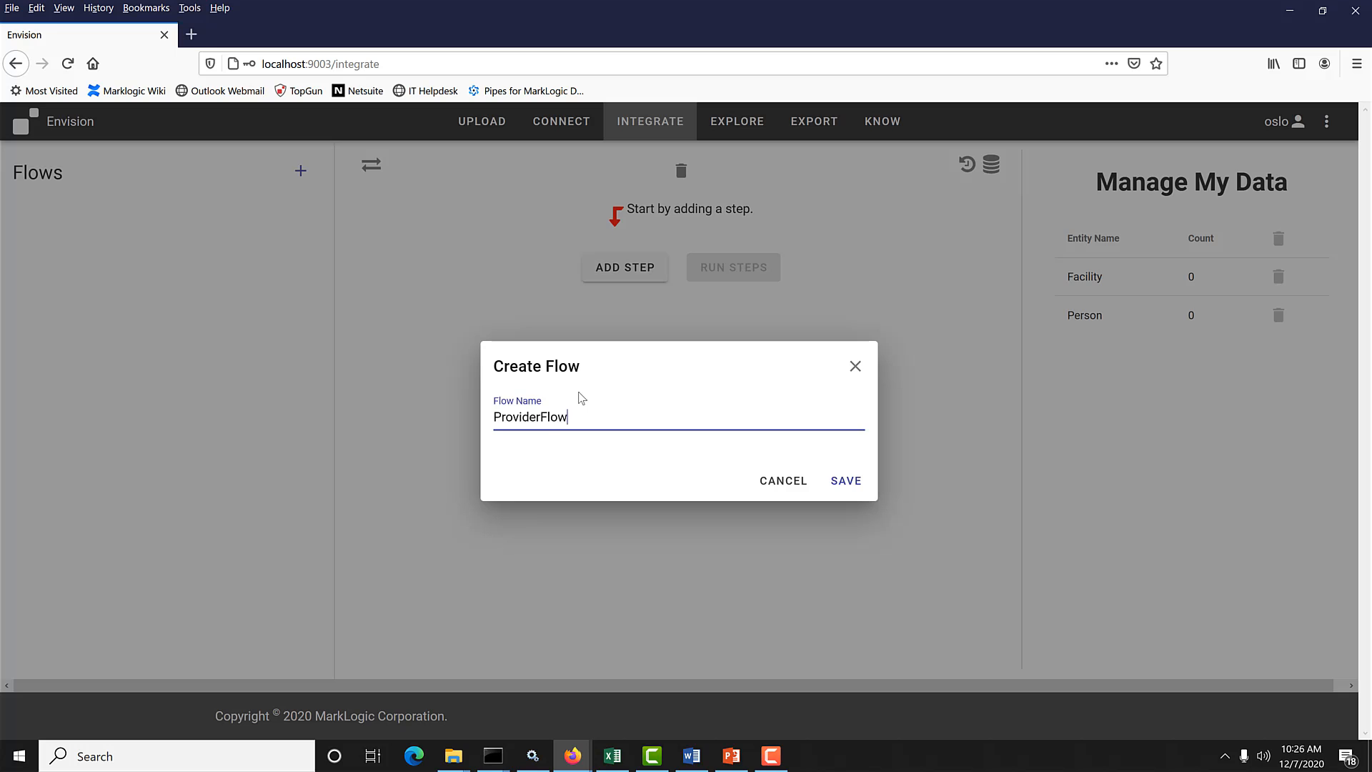
pyautogui.click(847, 482)
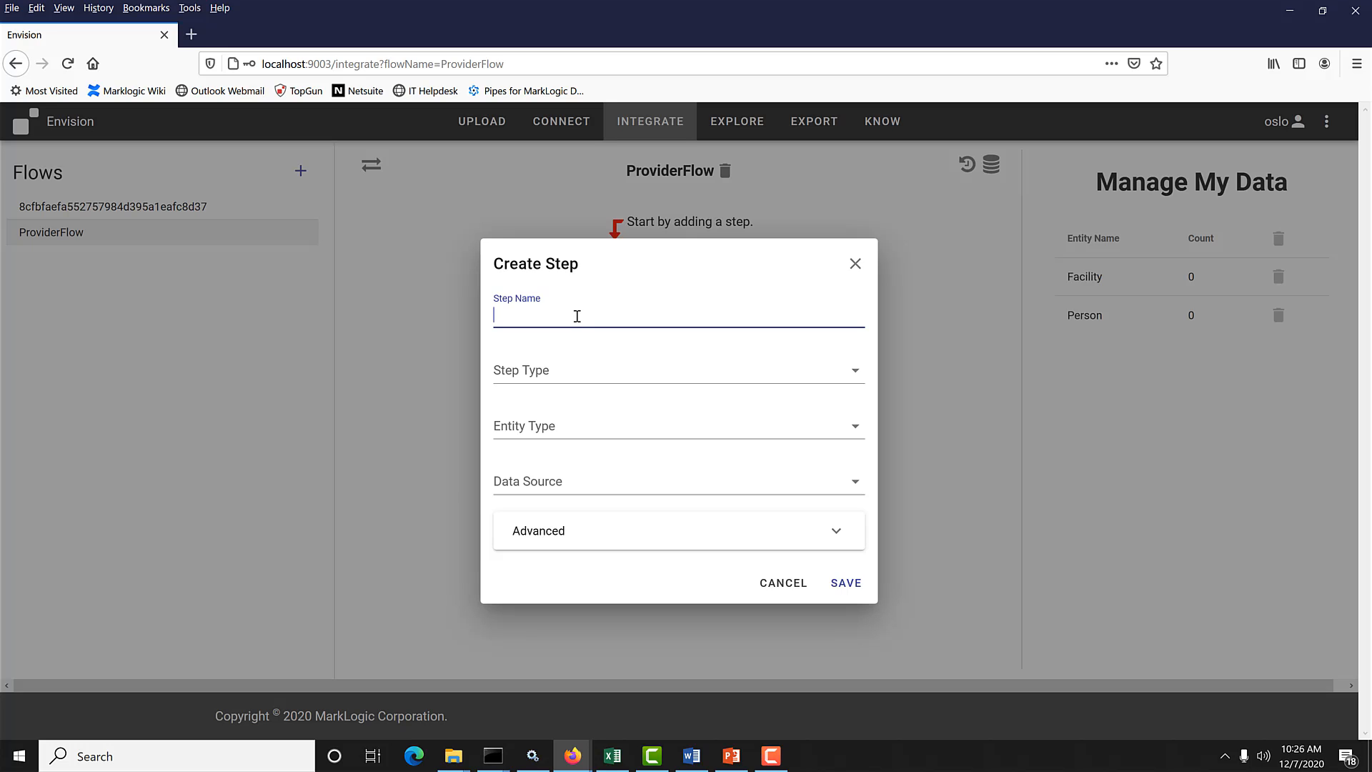
# - Create a step named PersonMapping with step type Mapping, entity type Person and data source Providers.csv
pyautogui.write('PersonMapping')
pyautogui.click(512, 377)
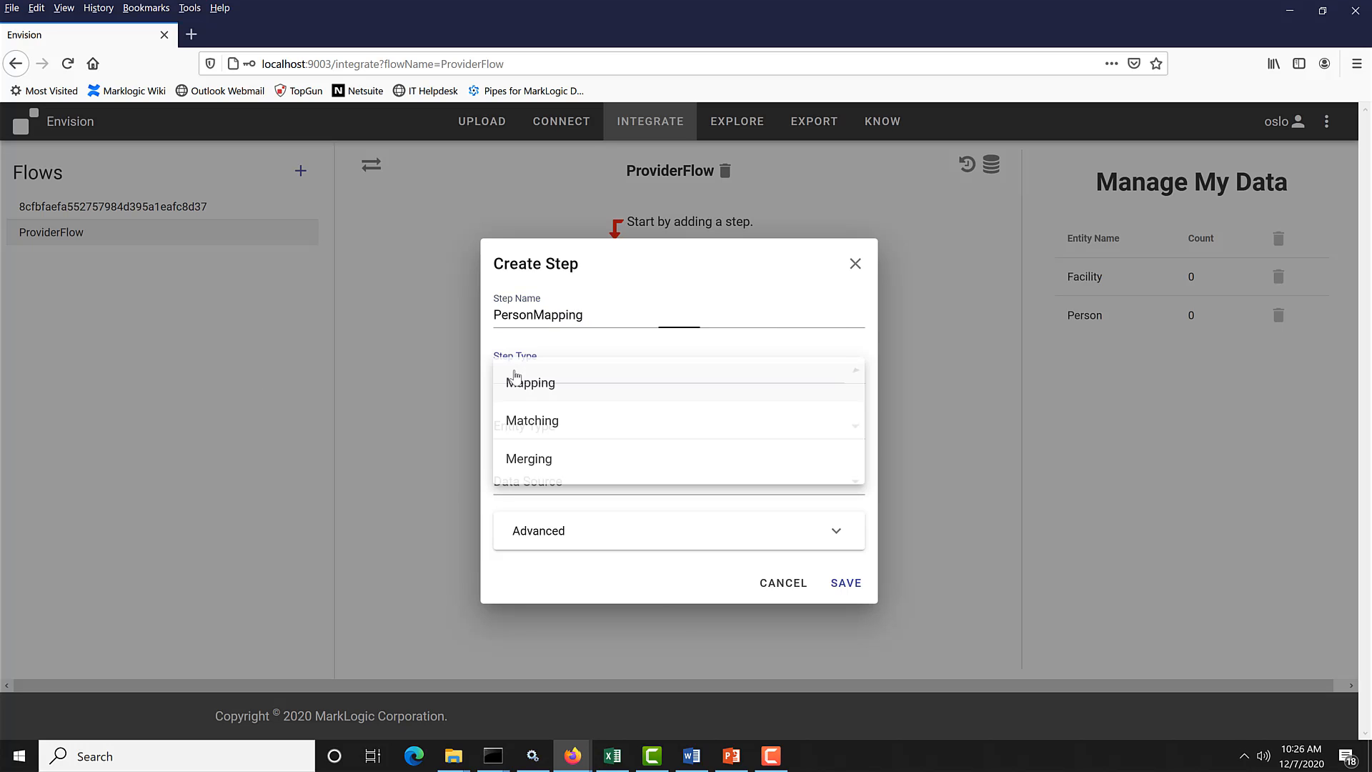
pyautogui.click(570, 388)
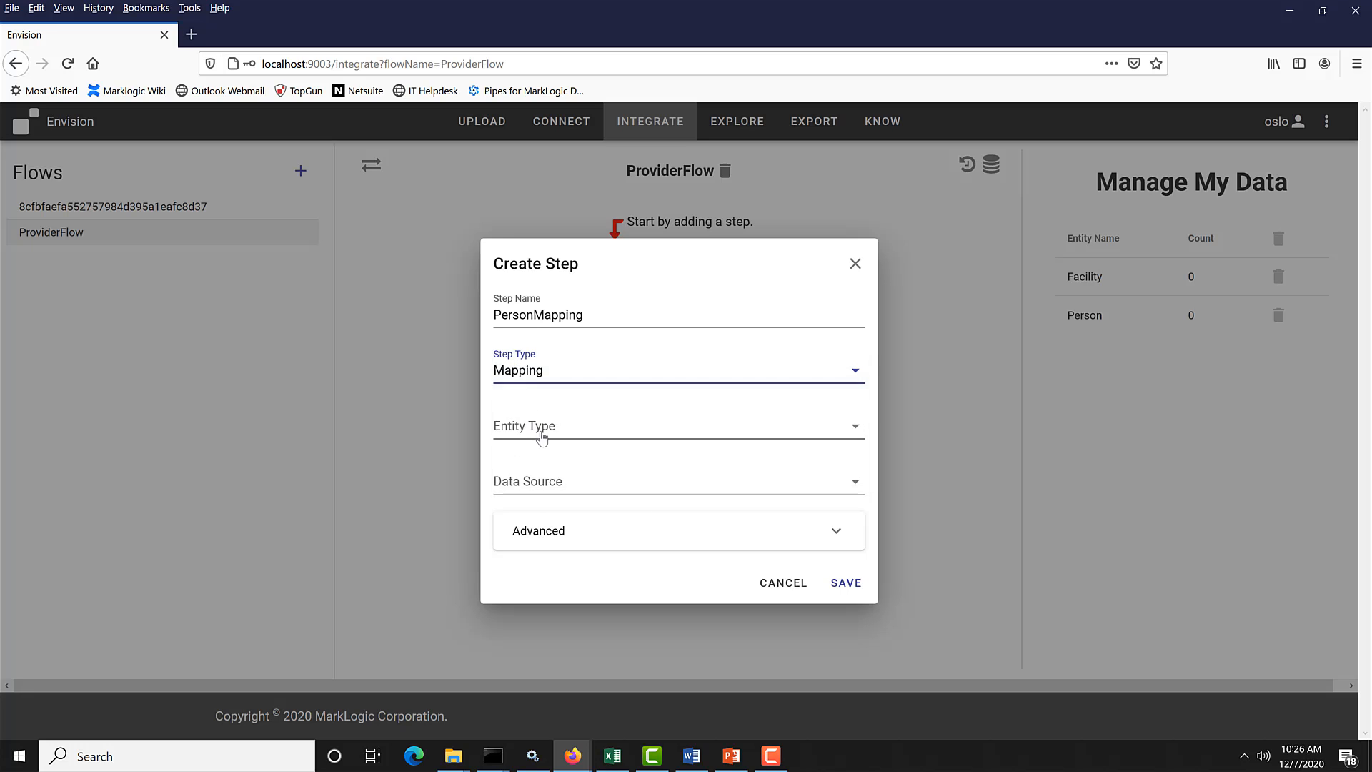
pyautogui.click(538, 432)
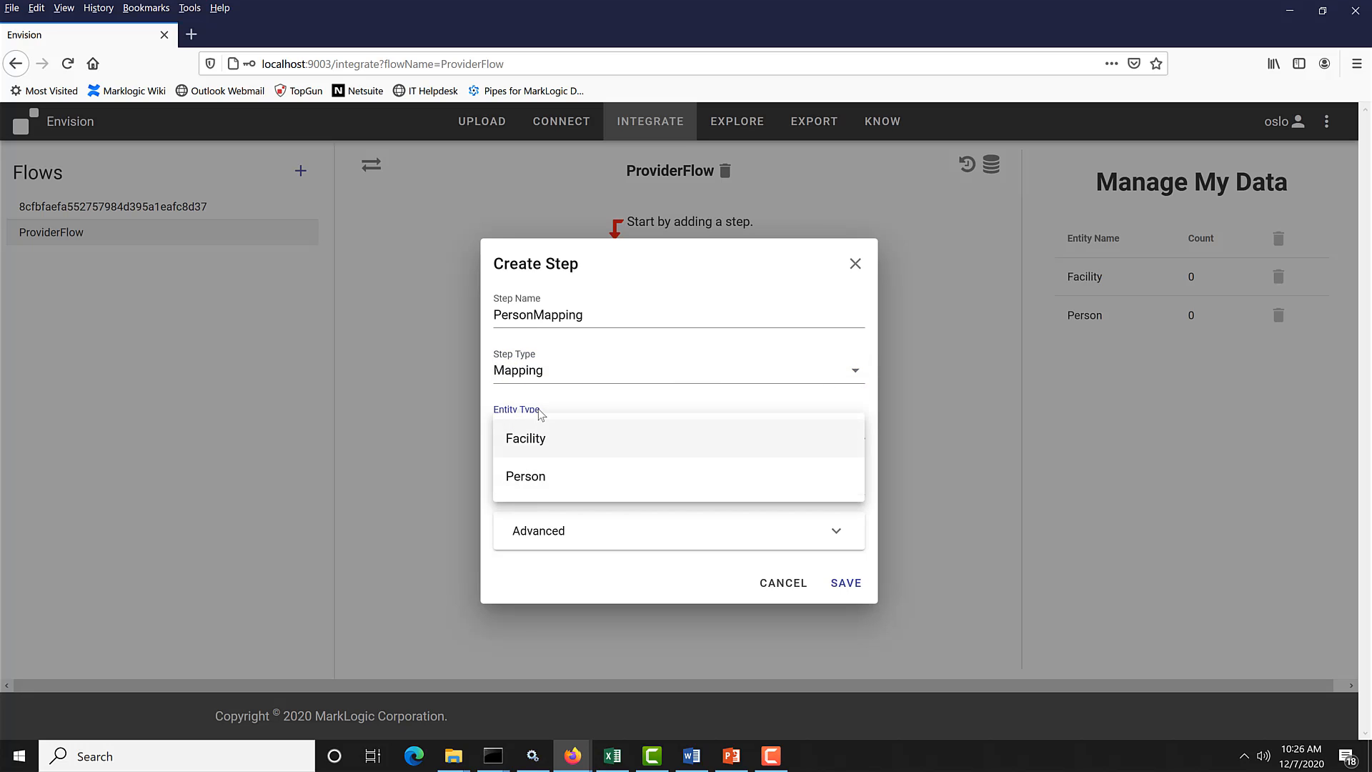
pyautogui.click(533, 486)
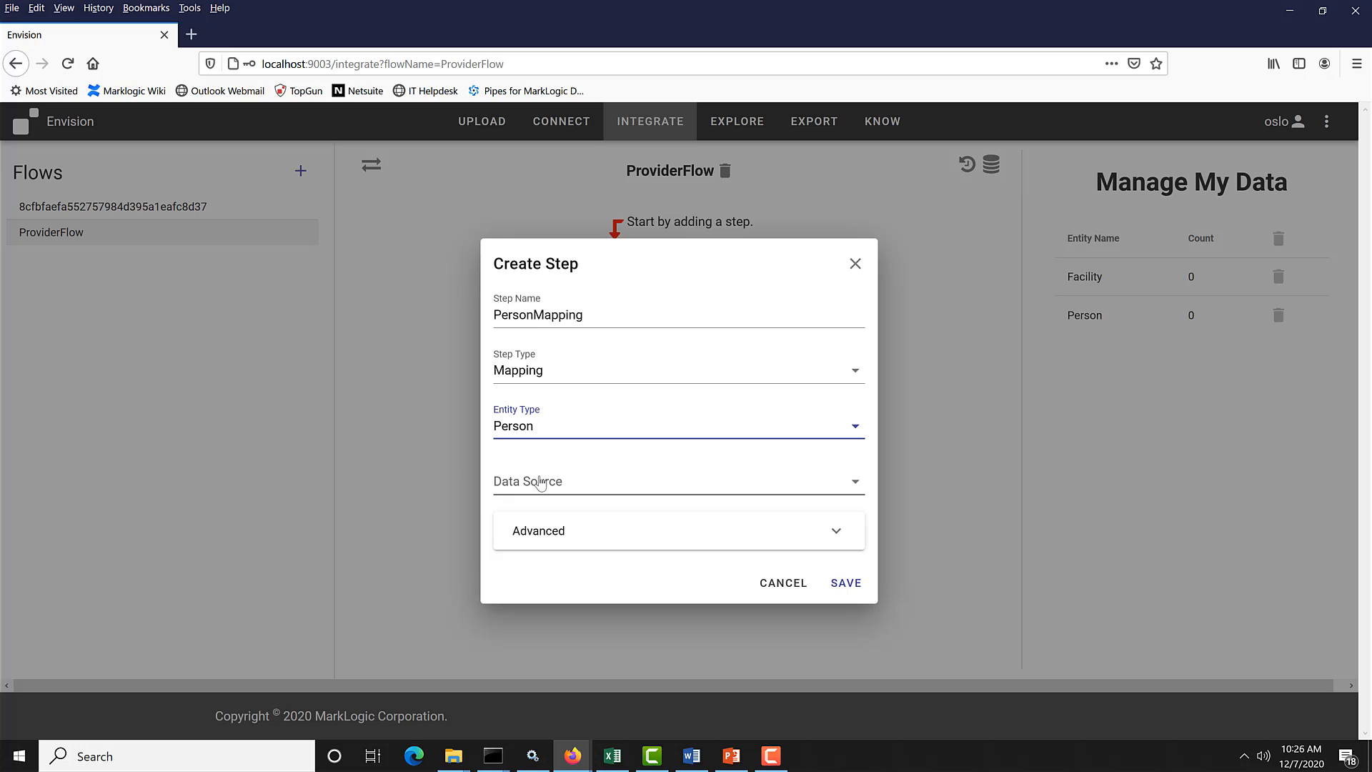
pyautogui.click(541, 483)
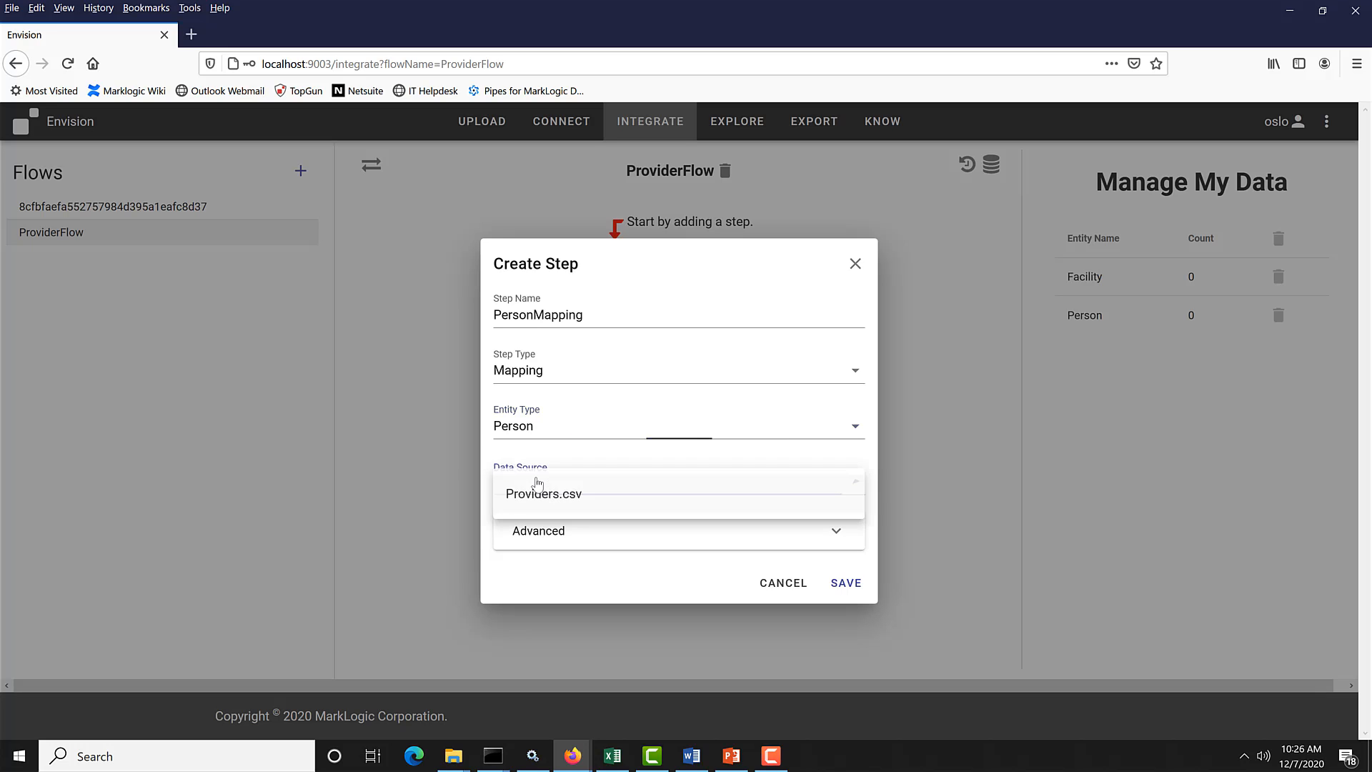
pyautogui.click(571, 503)
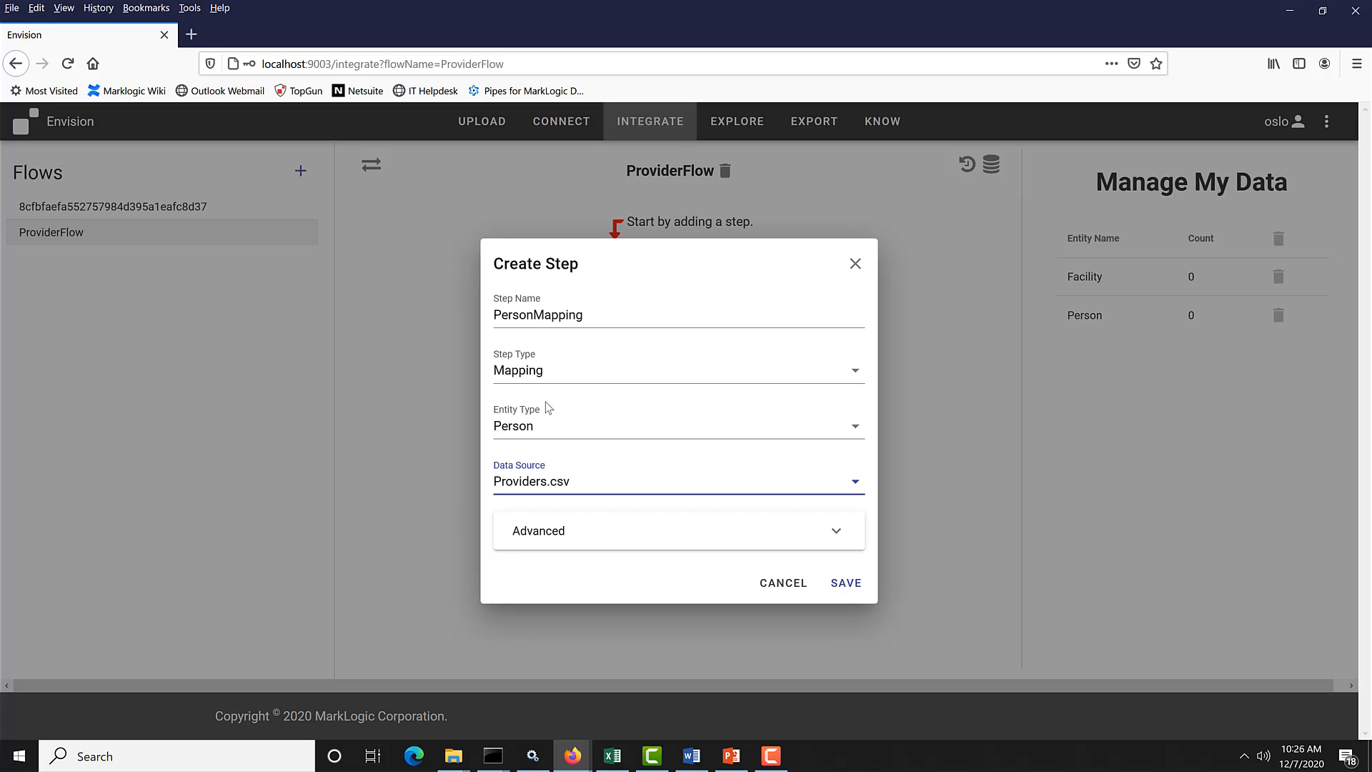
pyautogui.click(847, 583)
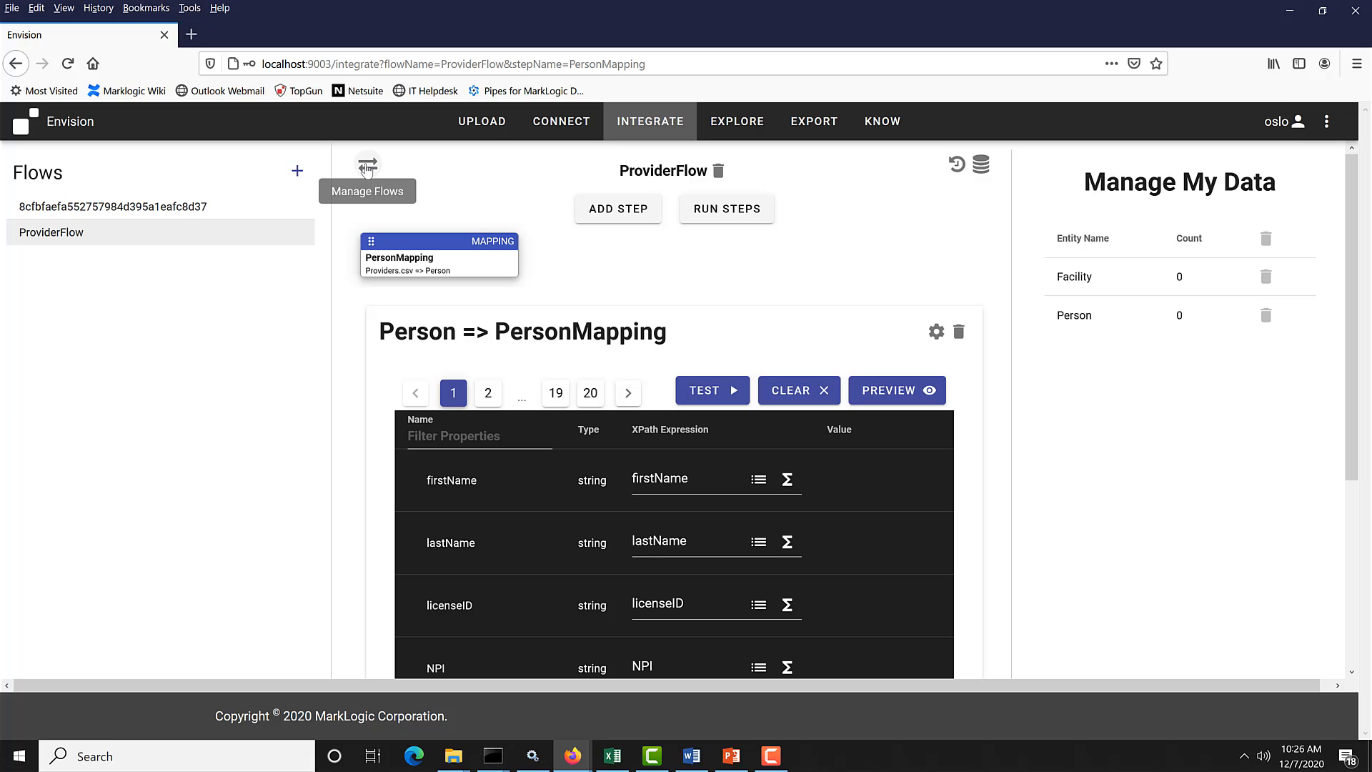
# - Hide the flows list and the Manage My Data summary to widen the PersonMapping table
pyautogui.click(368, 167)
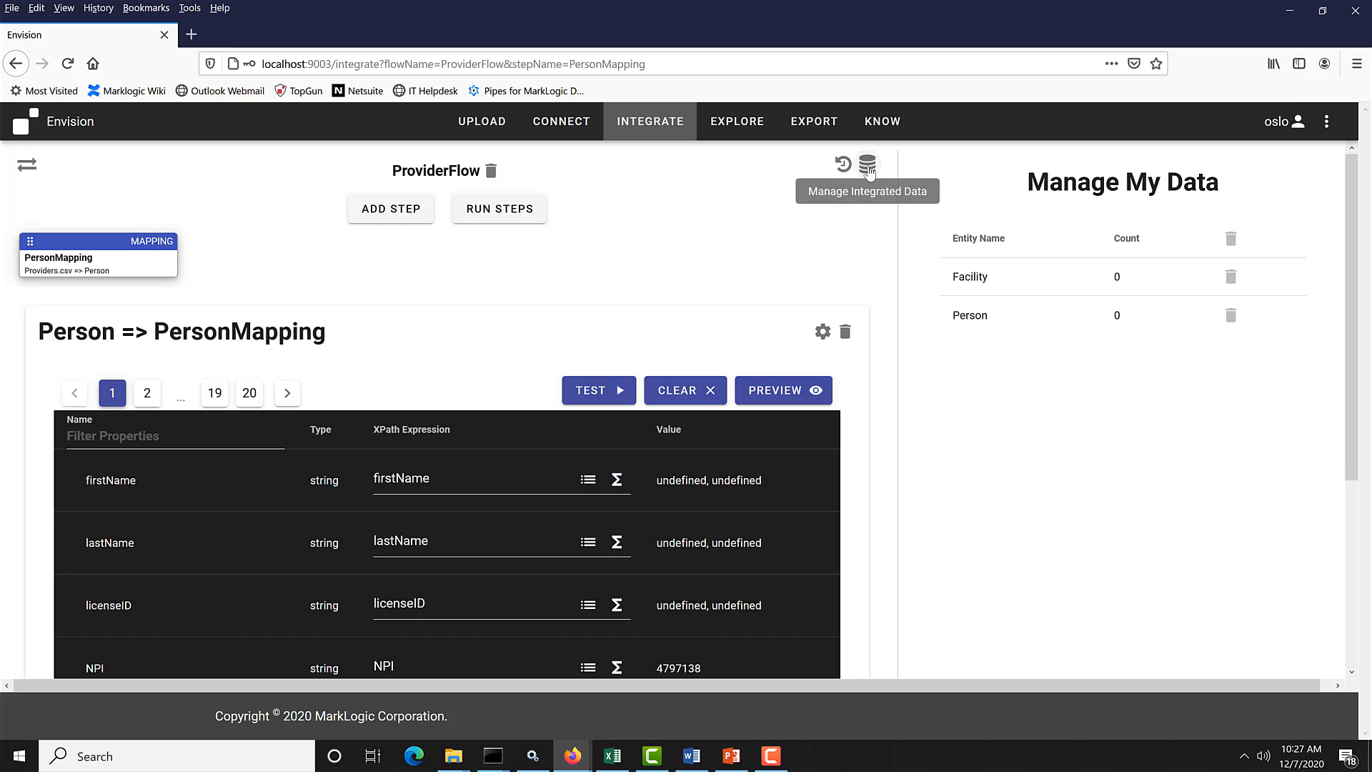
pyautogui.click(867, 165)
pyautogui.scroll(-3, 993, 342)
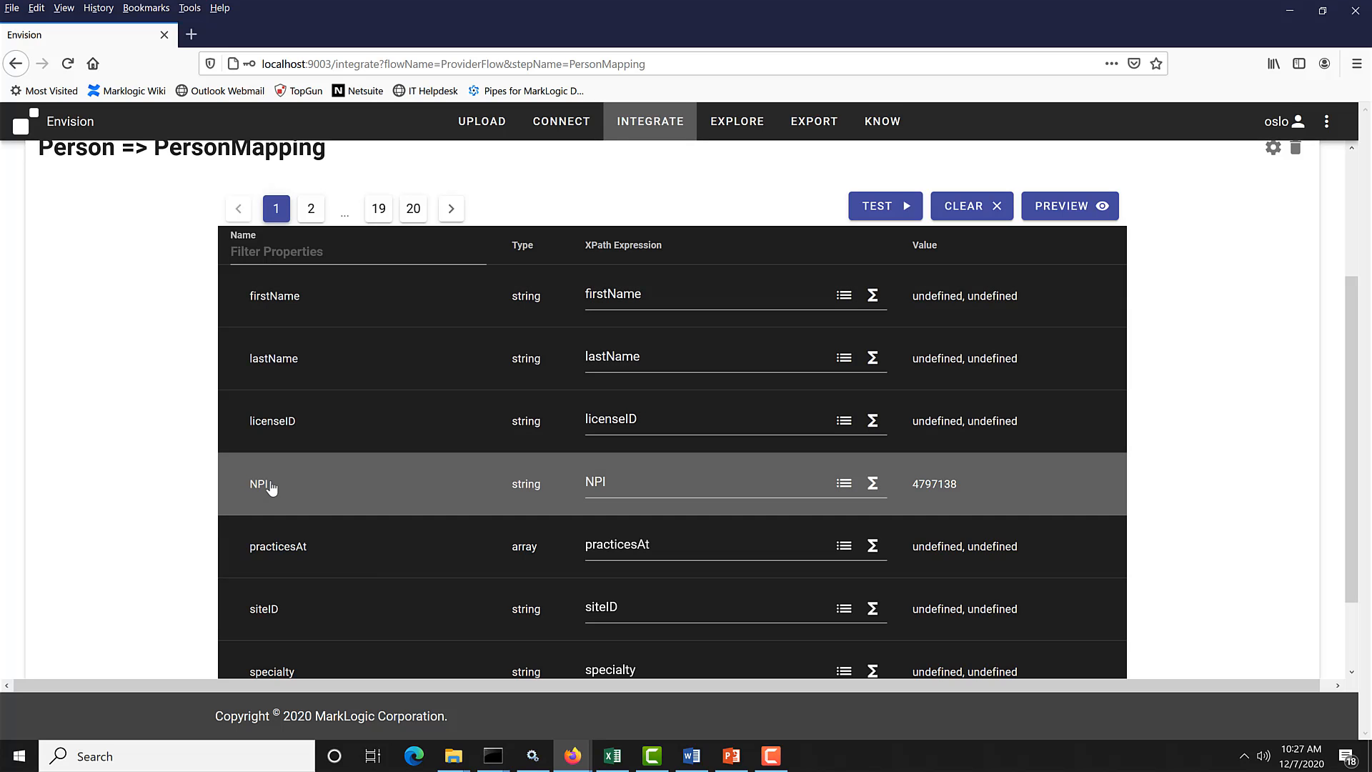
# - Clear the default XPath expressions of the firstName, lastName, licenseID, siteID and specialty properties in PersonMapping
pyautogui.doubleClick(609, 296)
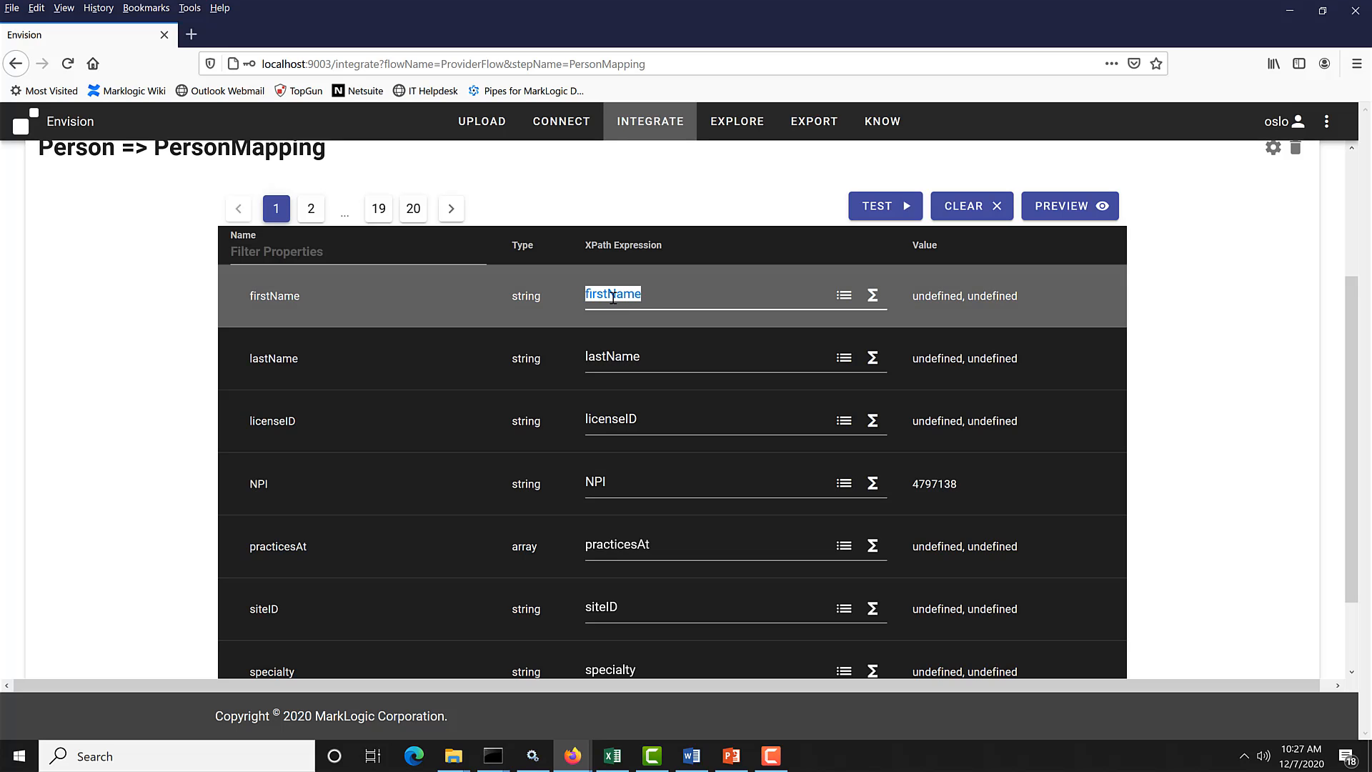
pyautogui.press('BackSpace')
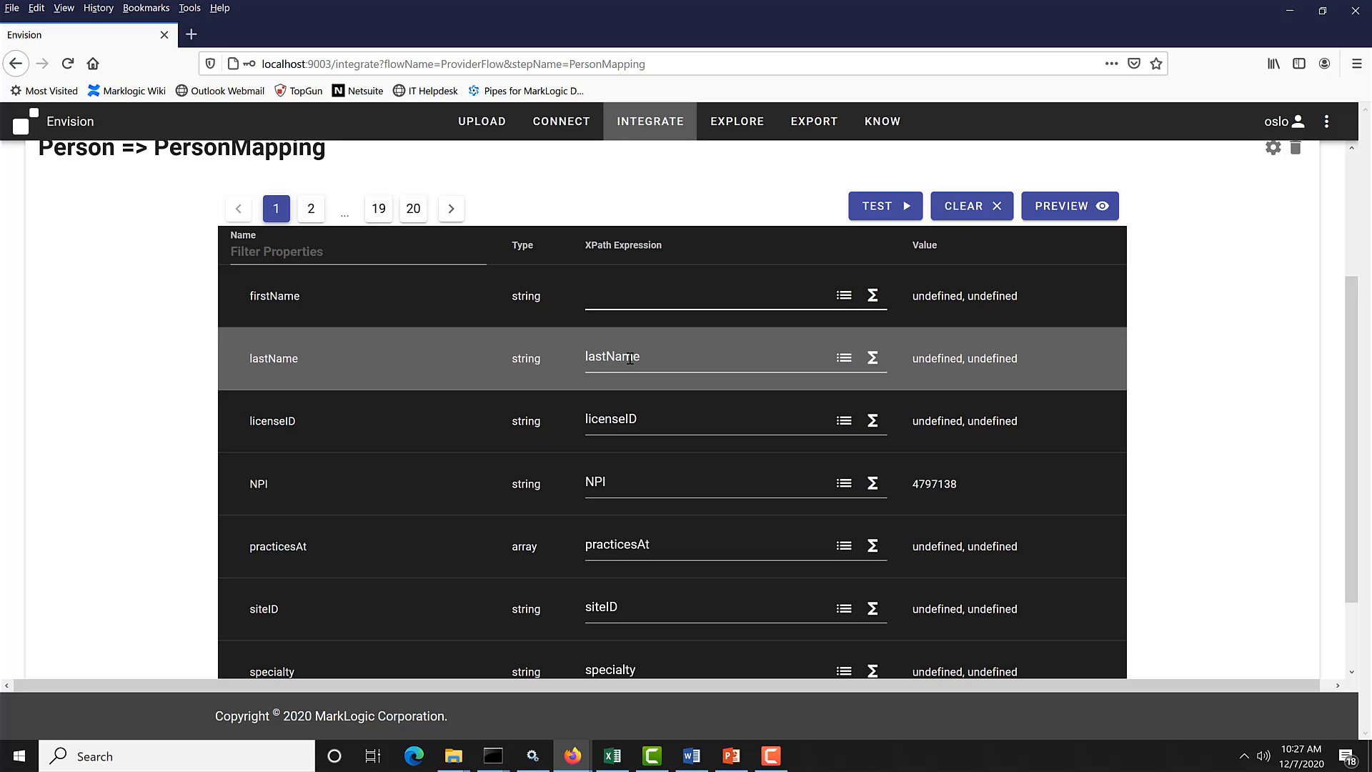
pyautogui.doubleClick(631, 358)
pyautogui.press('BackSpace')
pyautogui.doubleClick(631, 419)
pyautogui.press('BackSpace')
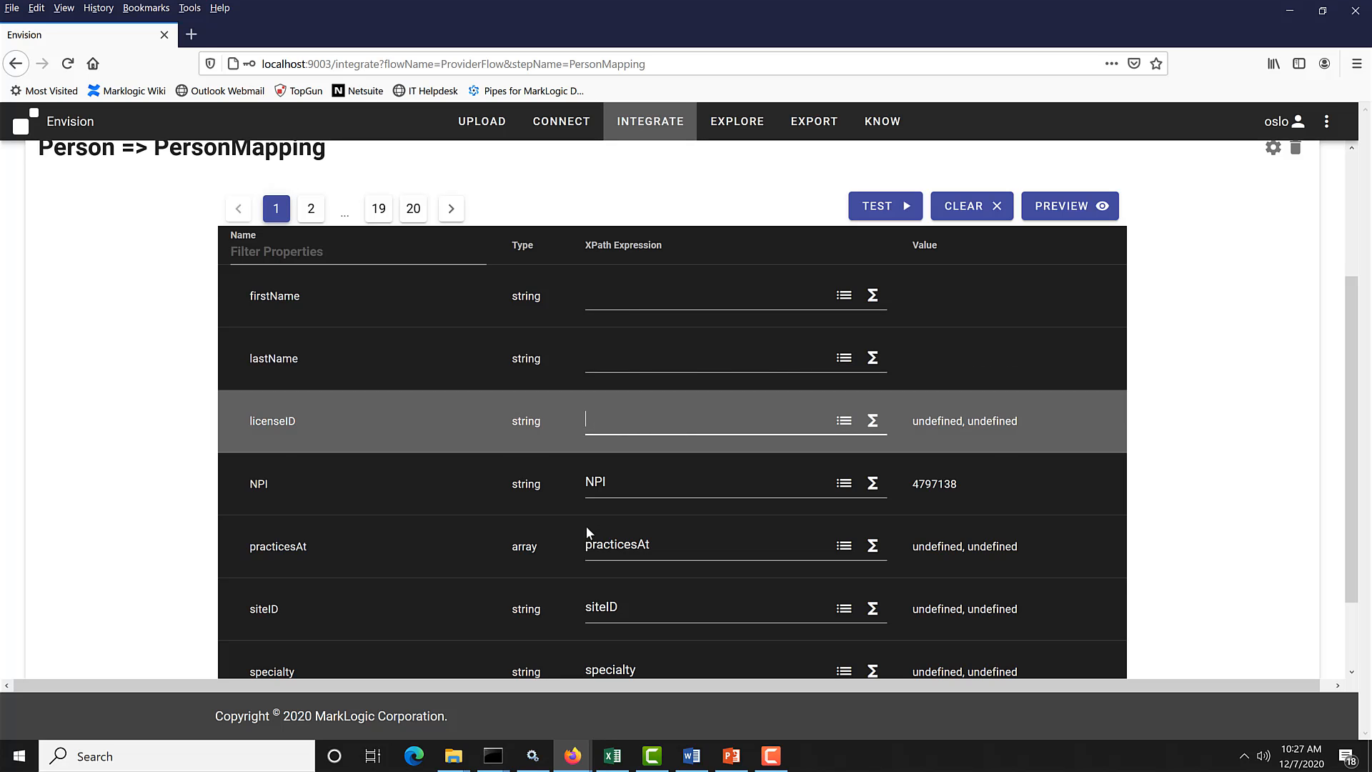
pyautogui.scroll(-1, 602, 565)
pyautogui.doubleClick(601, 515)
pyautogui.press('BackSpace')
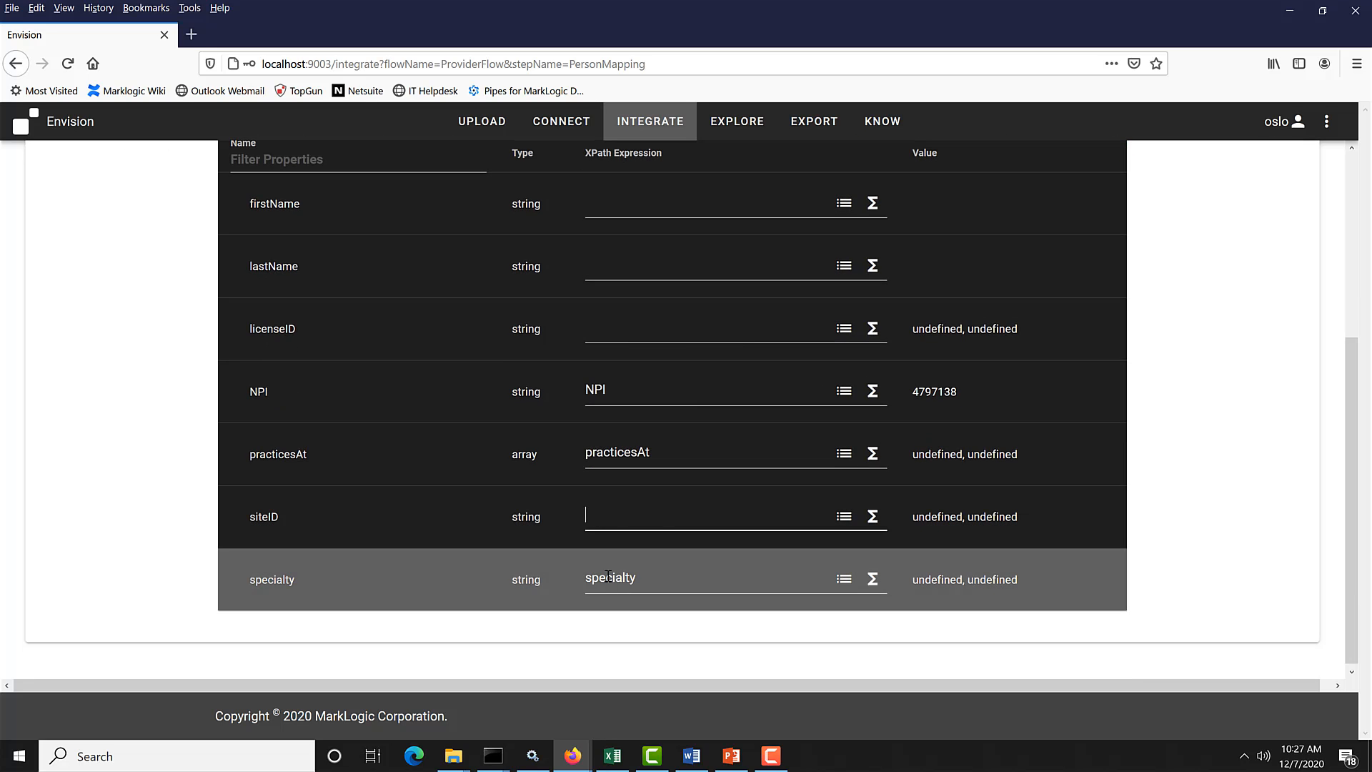
pyautogui.doubleClick(610, 578)
pyautogui.press('BackSpace')
pyautogui.scroll(4, 650, 529)
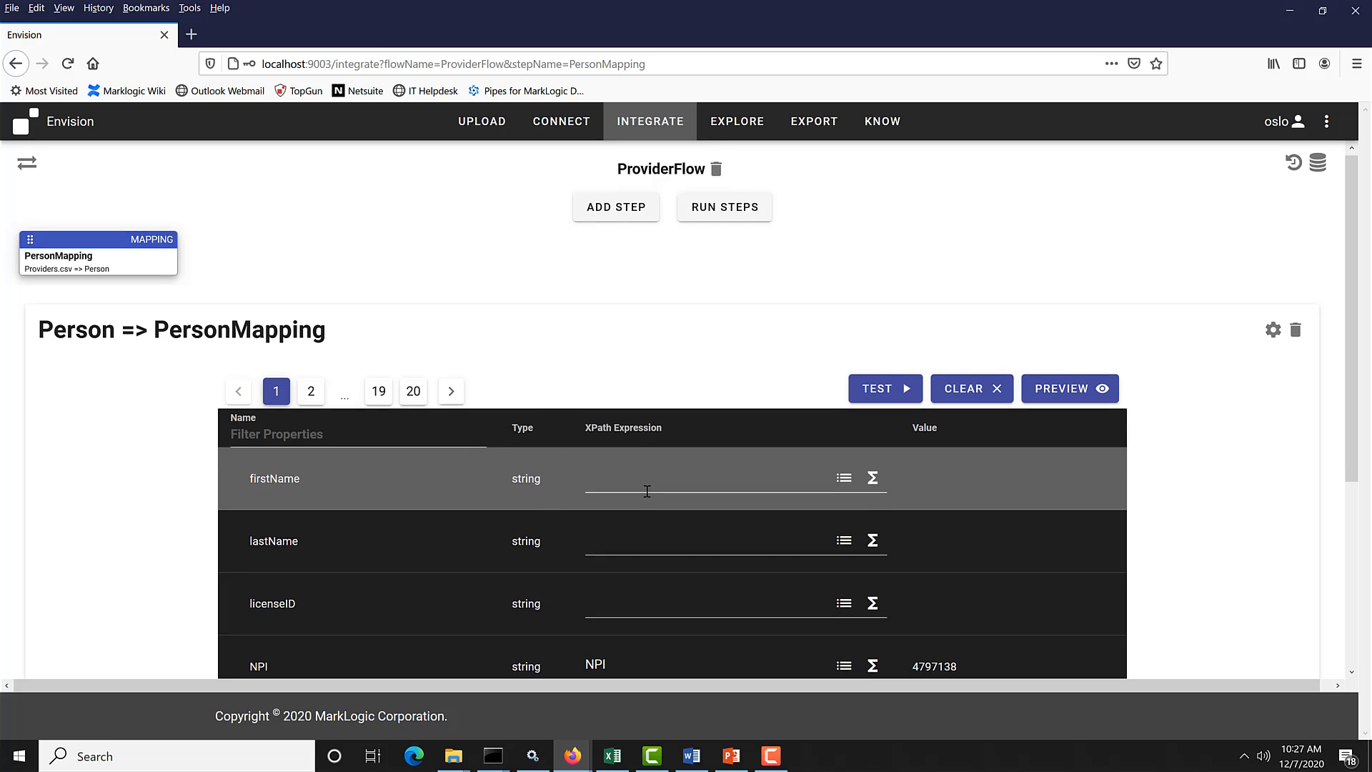
# - Map firstName to the First_Name source field, lastName to Last_Name and licenseID to License_ID
pyautogui.scroll(-3, 649, 490)
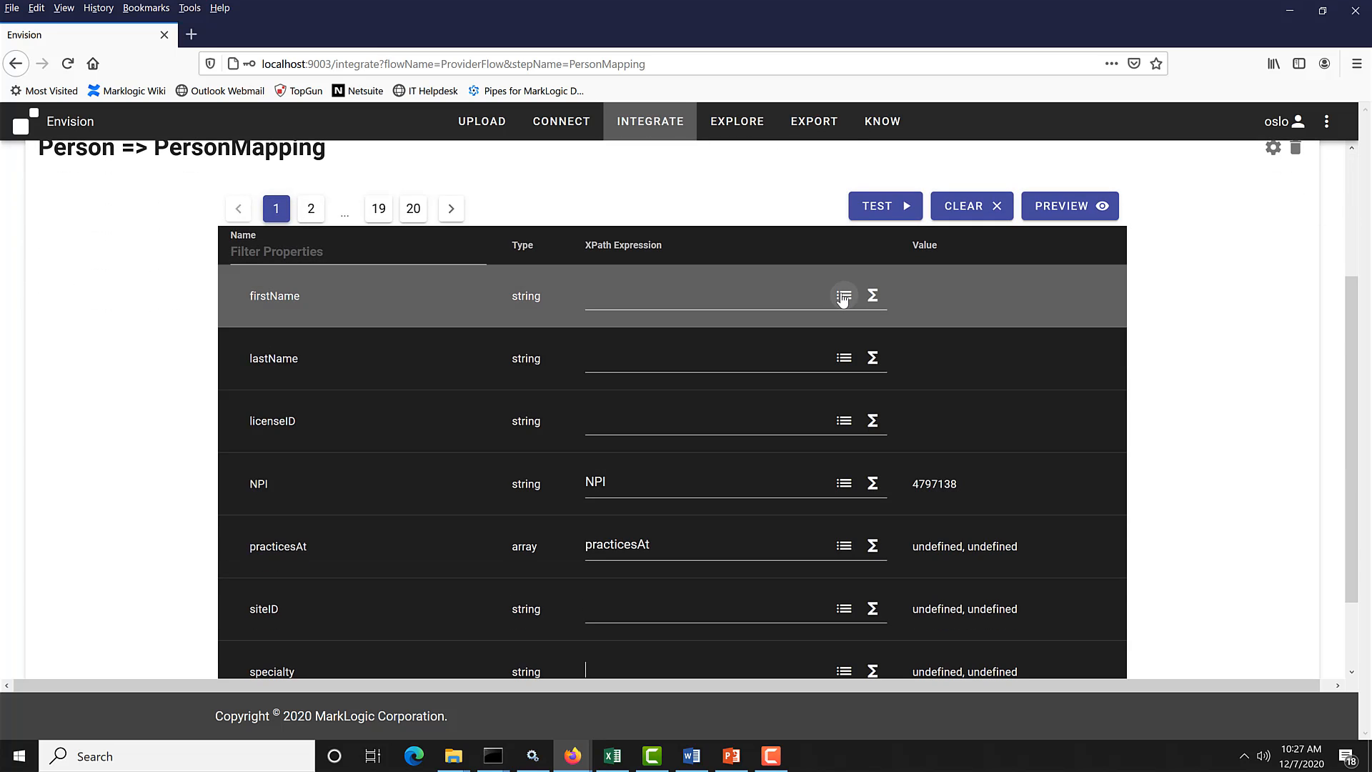
pyautogui.click(843, 298)
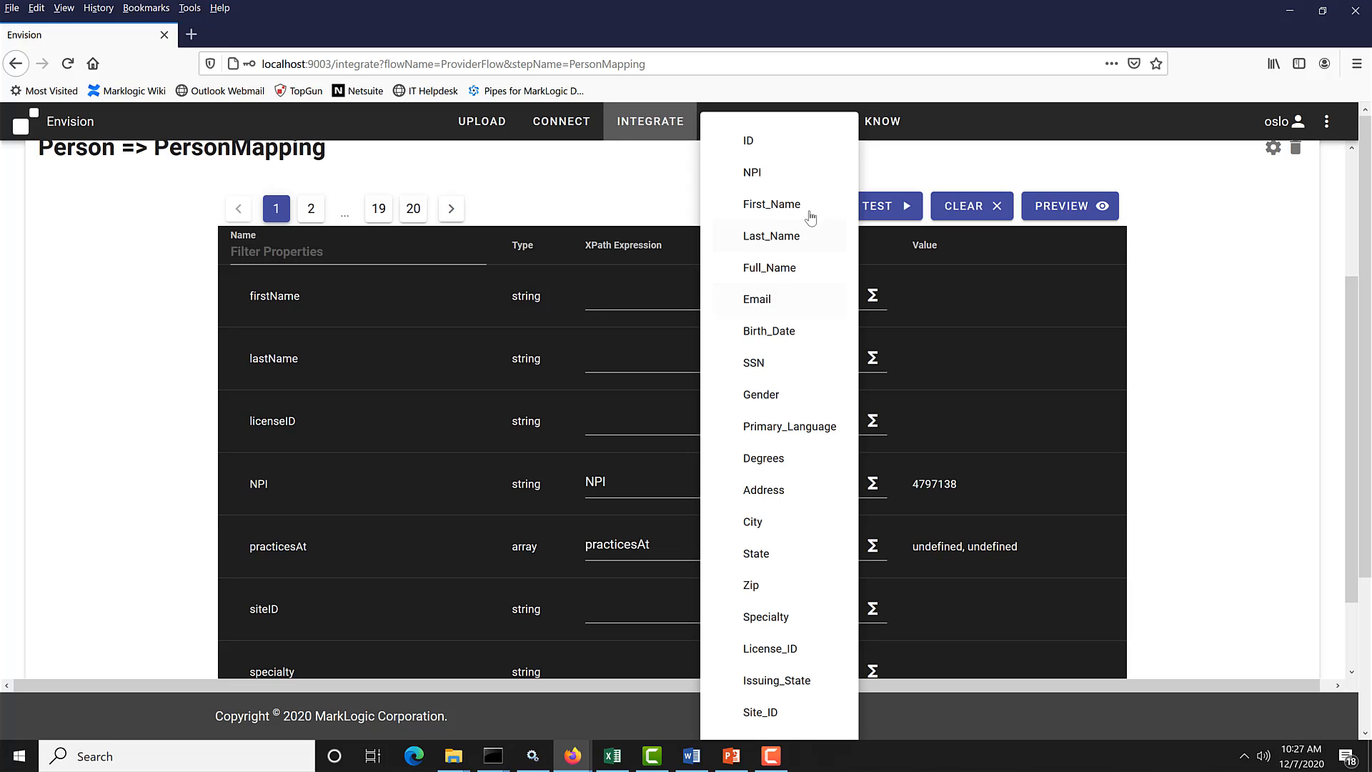
pyautogui.click(778, 209)
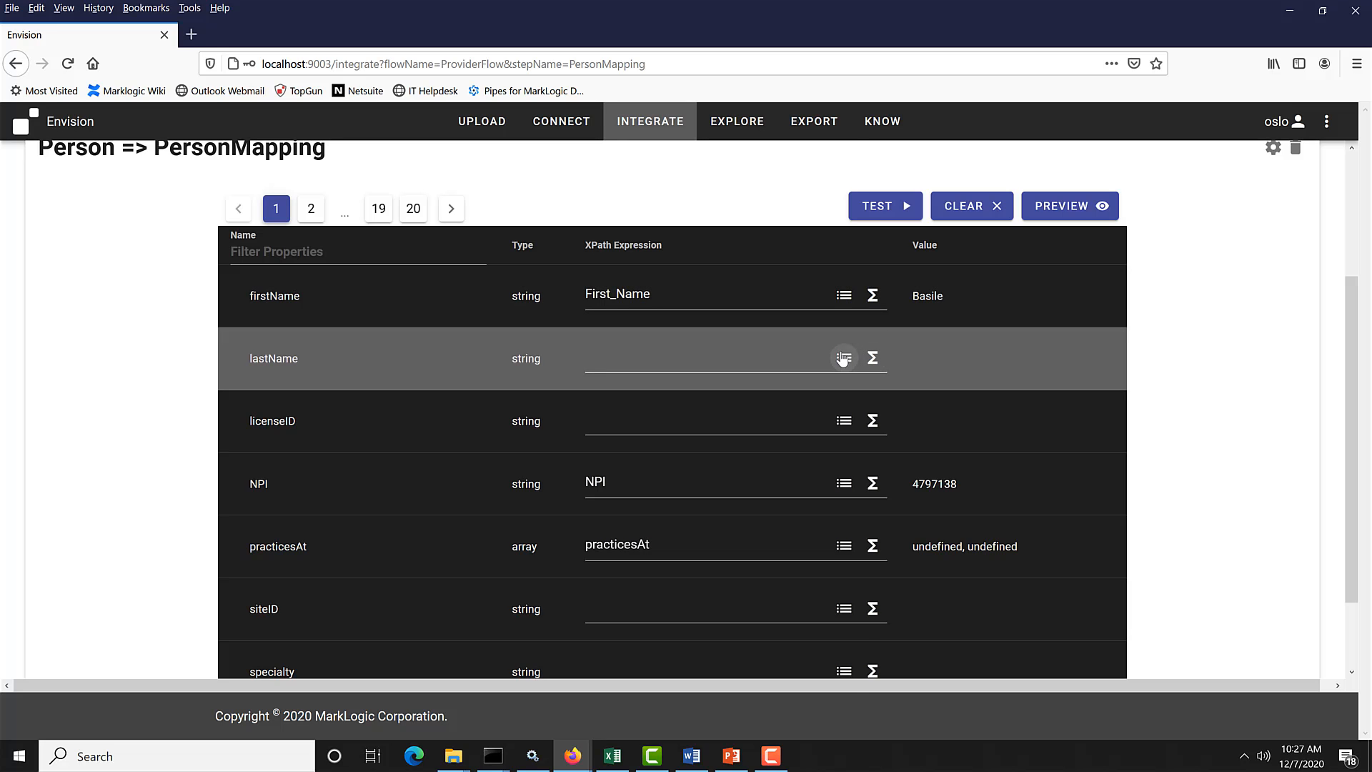
pyautogui.click(843, 358)
pyautogui.click(786, 237)
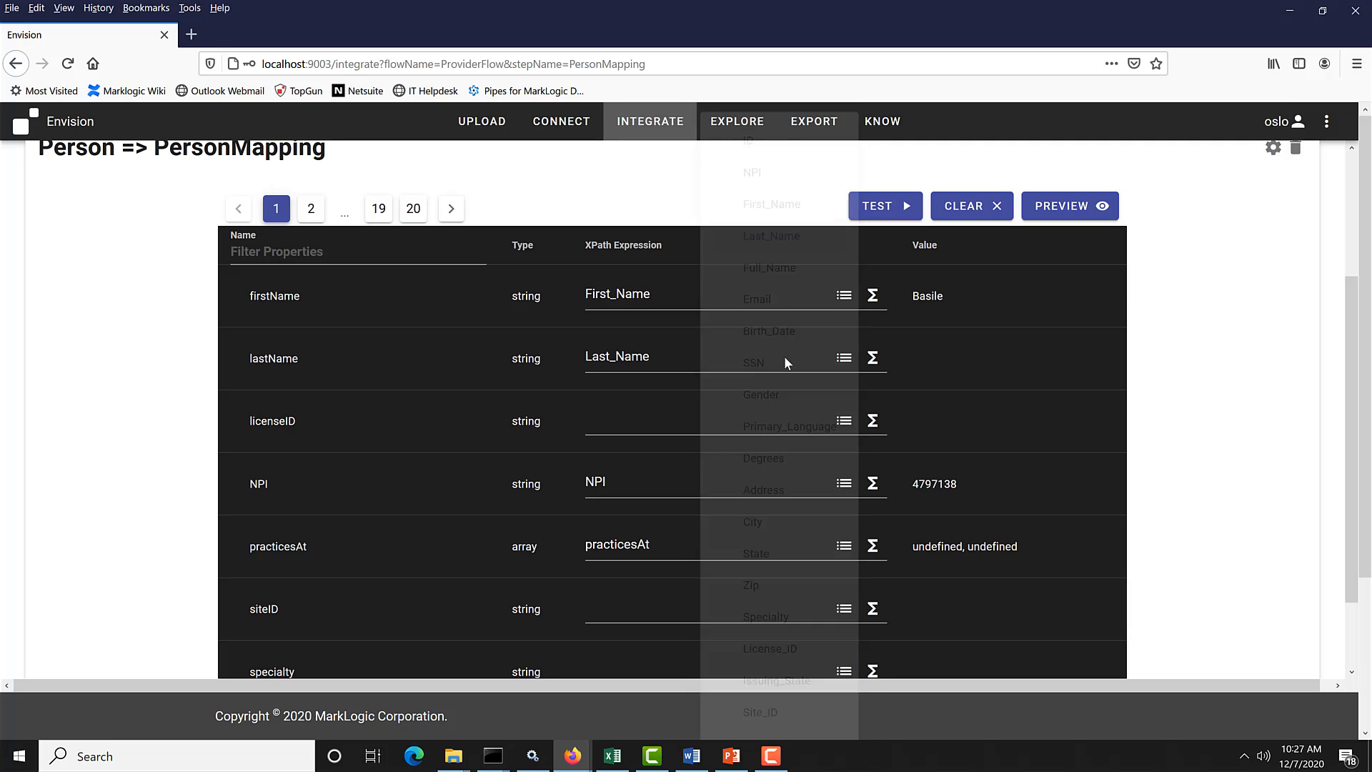
pyautogui.click(844, 420)
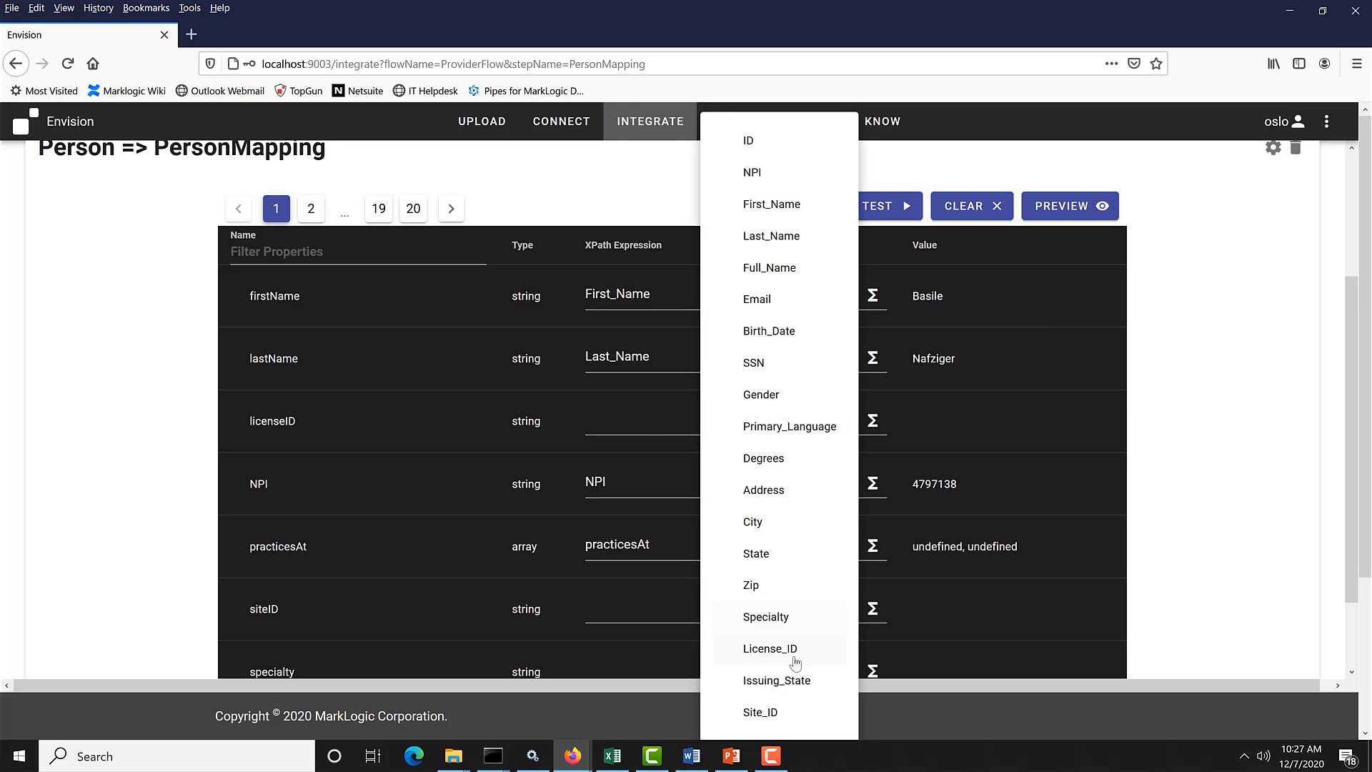
pyautogui.click(795, 656)
# - Map siteID to the Site_ID source field and specialty to Specialty
pyautogui.scroll(-2, 809, 380)
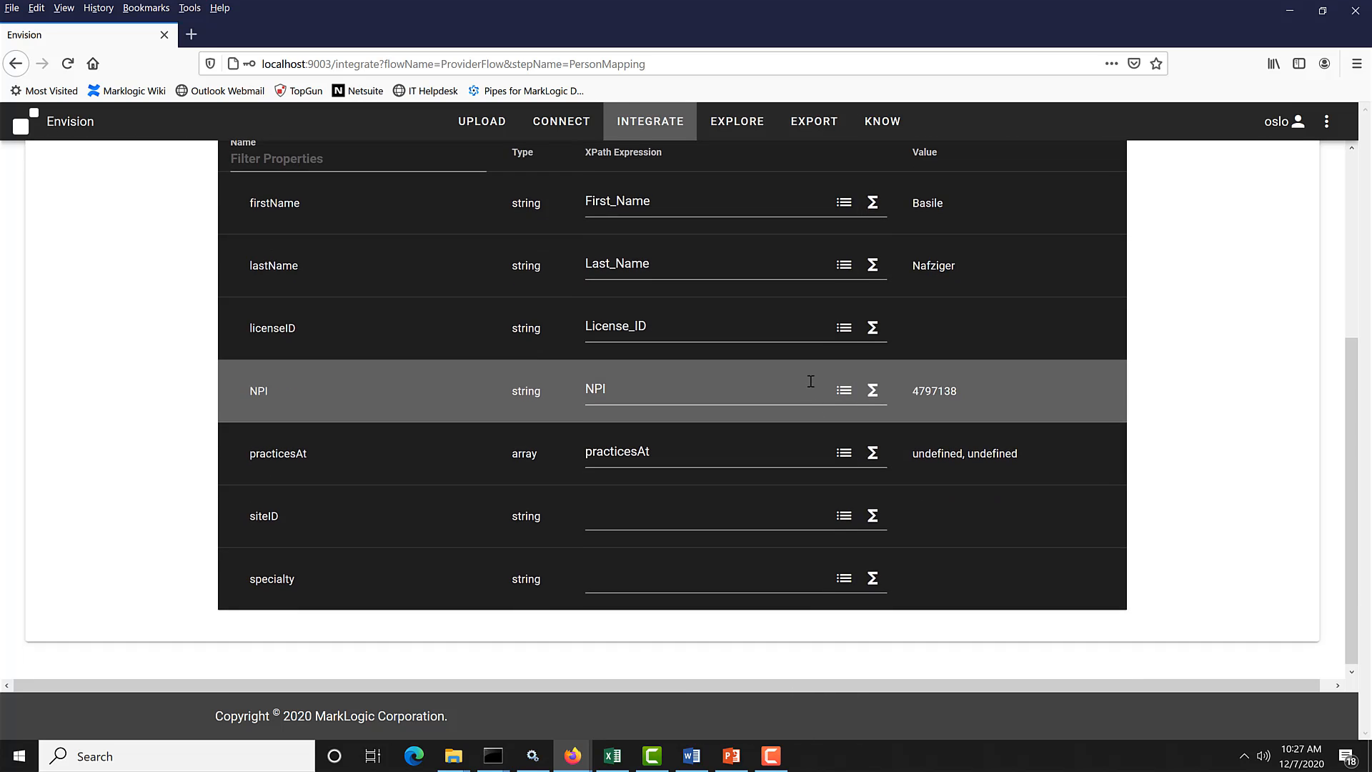
pyautogui.click(845, 515)
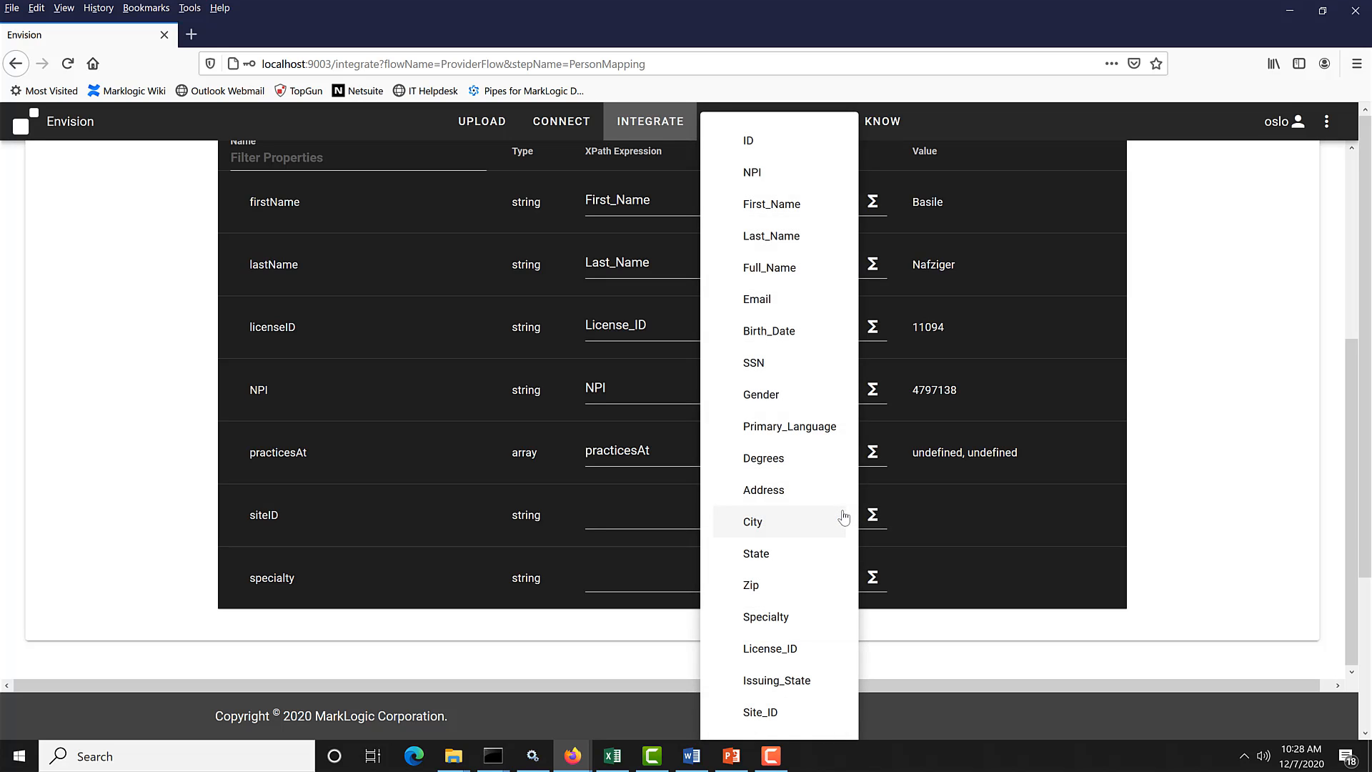
pyautogui.click(776, 714)
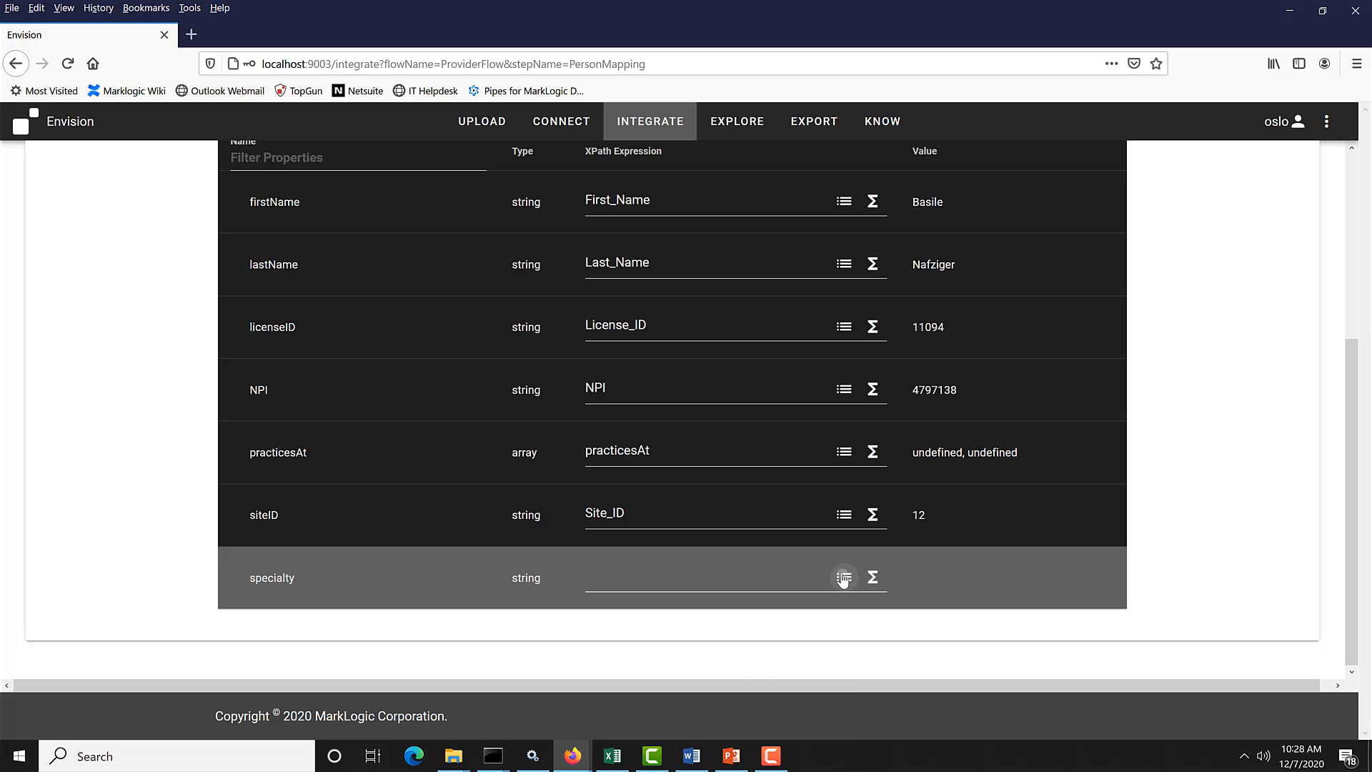
pyautogui.click(844, 579)
pyautogui.click(790, 613)
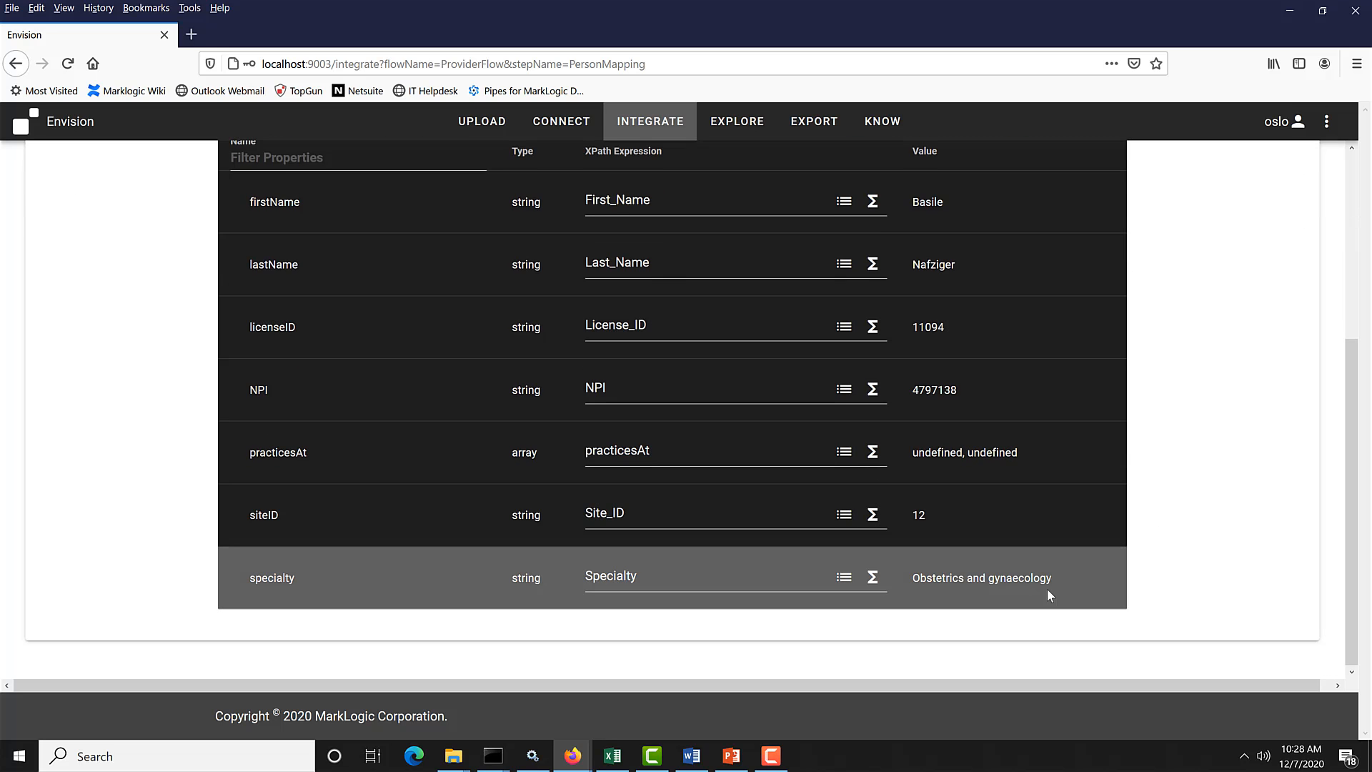
# - Preview the mapped Person record and close the preview
pyautogui.scroll(2, 1139, 579)
pyautogui.scroll(1, 1140, 581)
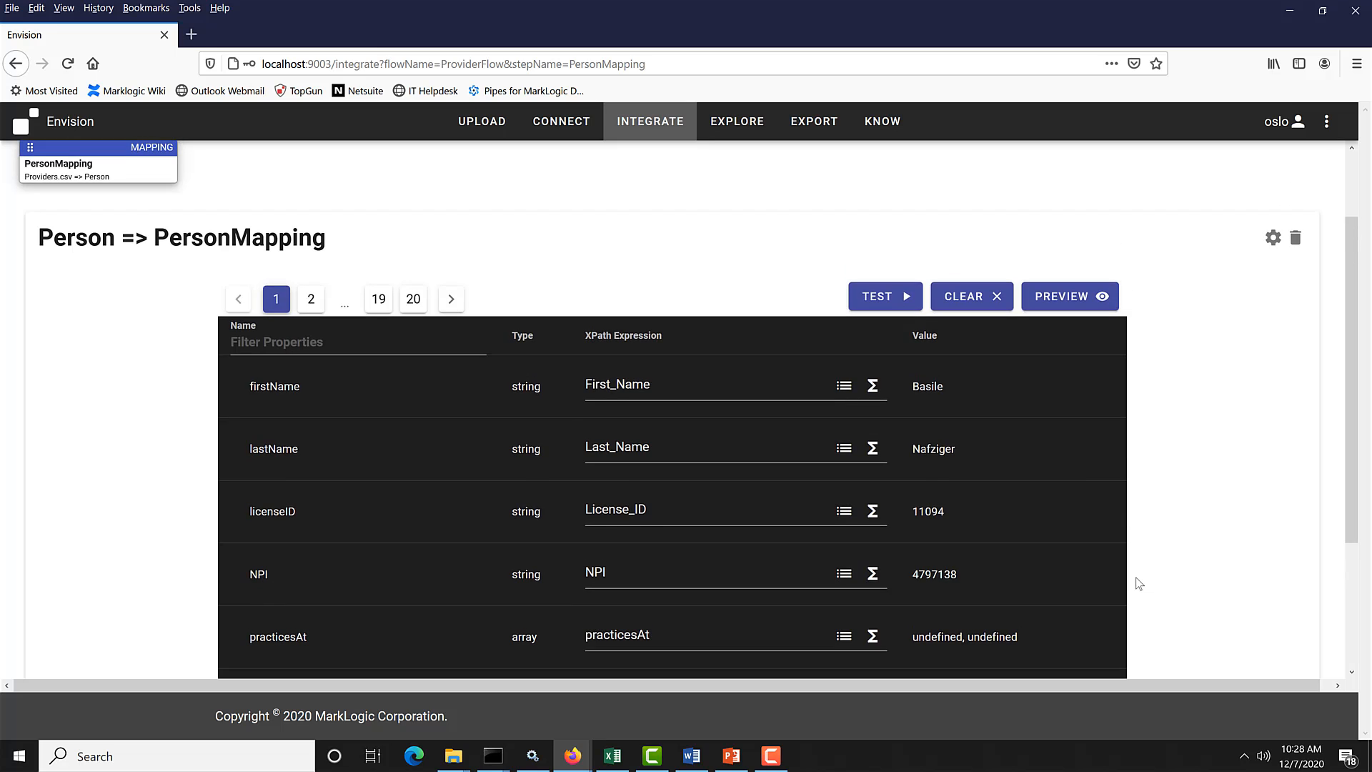
pyautogui.click(1049, 300)
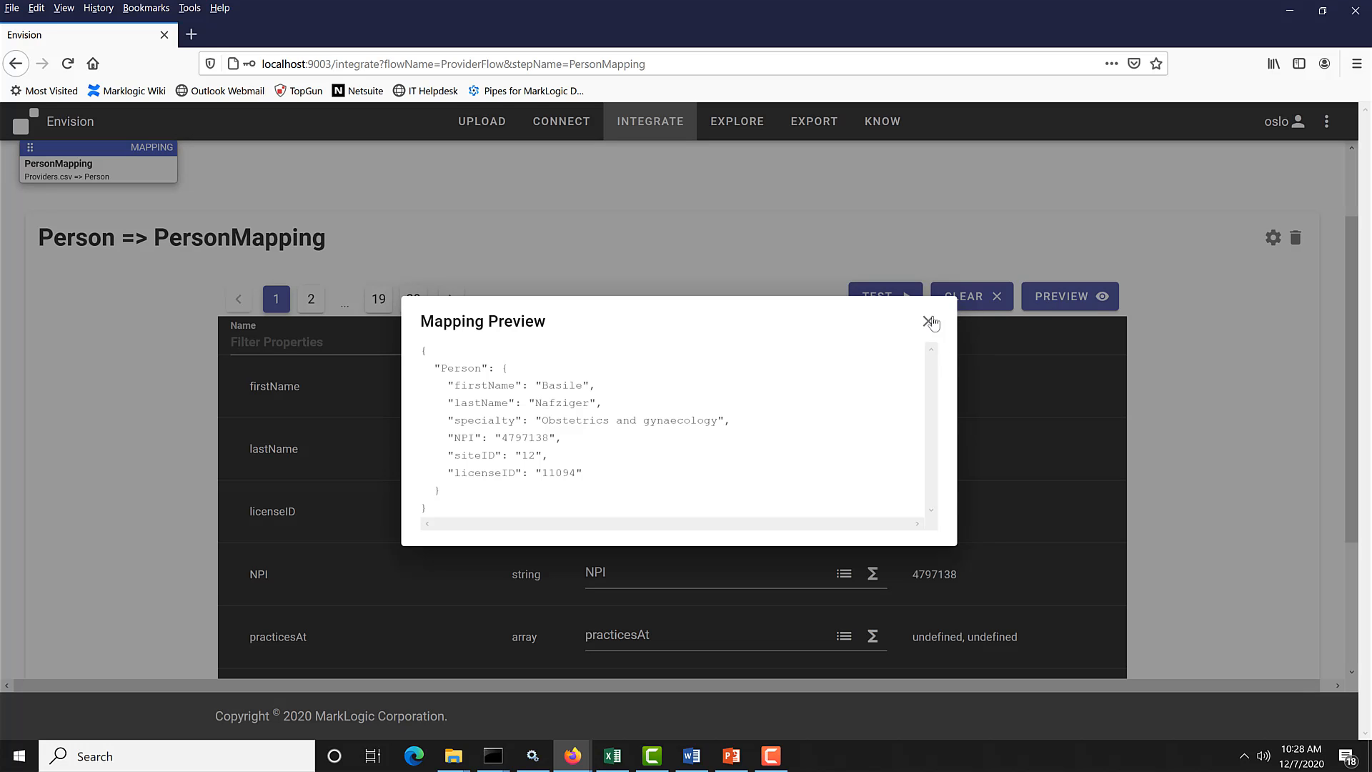
pyautogui.click(929, 323)
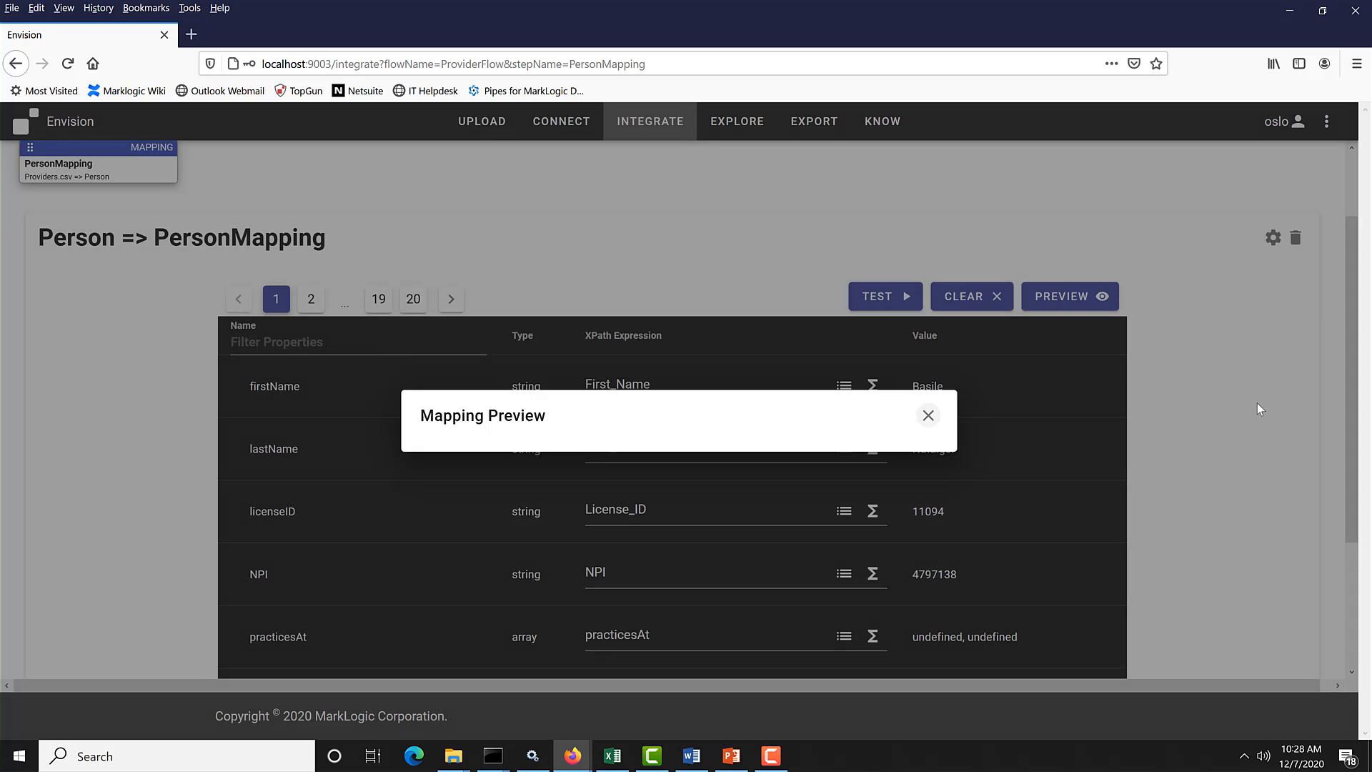
pyautogui.scroll(-3, 1247, 415)
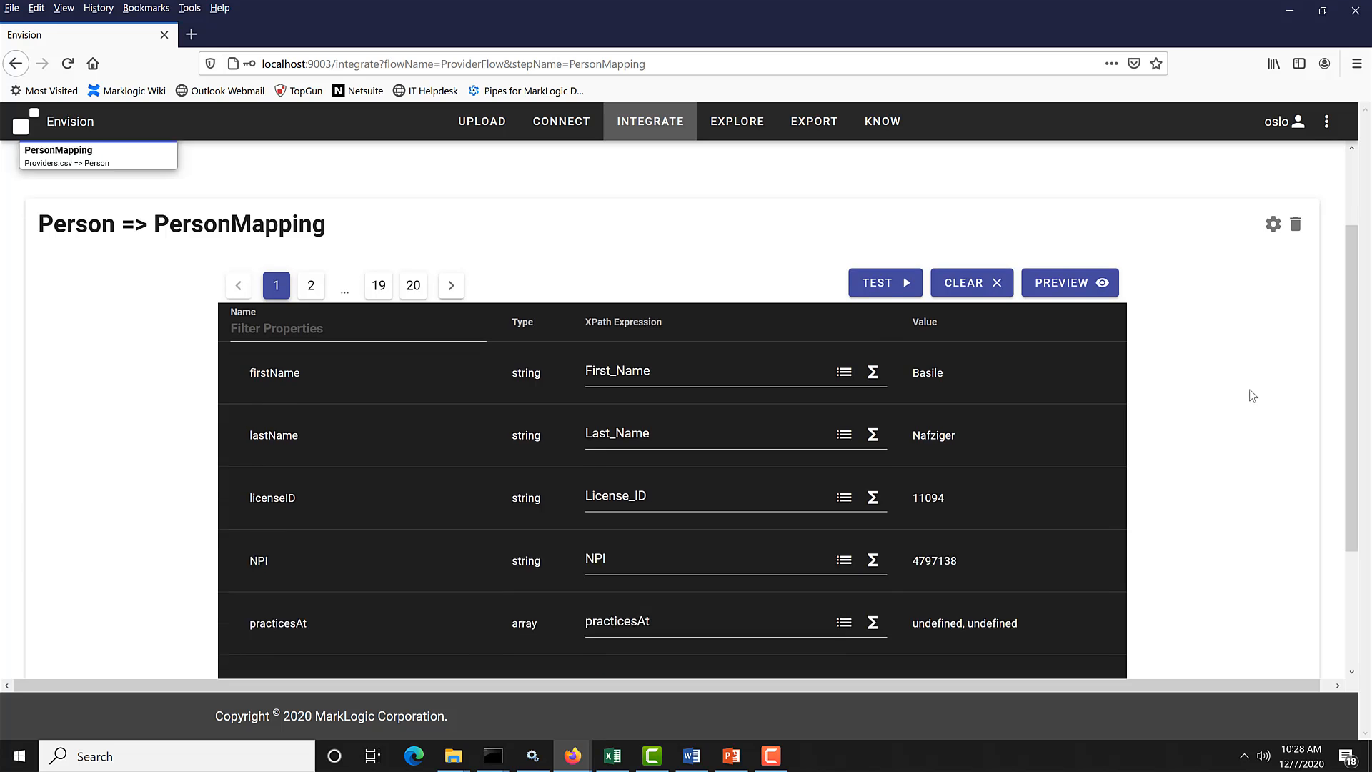
pyautogui.scroll(3, 1251, 400)
pyautogui.scroll(2, 1250, 393)
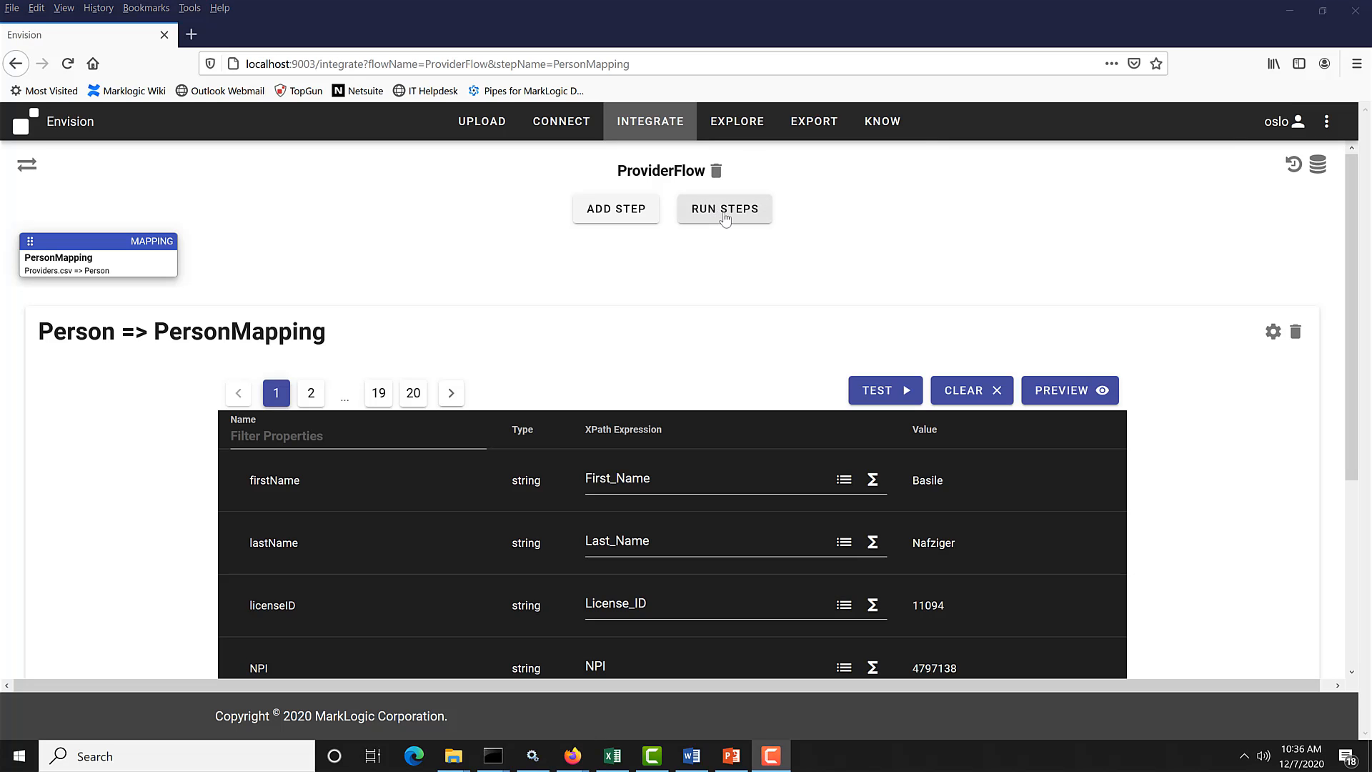
# - Look at the source fields and the mapping functions available for the firstName property without choosing any
pyautogui.click(844, 480)
pyautogui.click(891, 340)
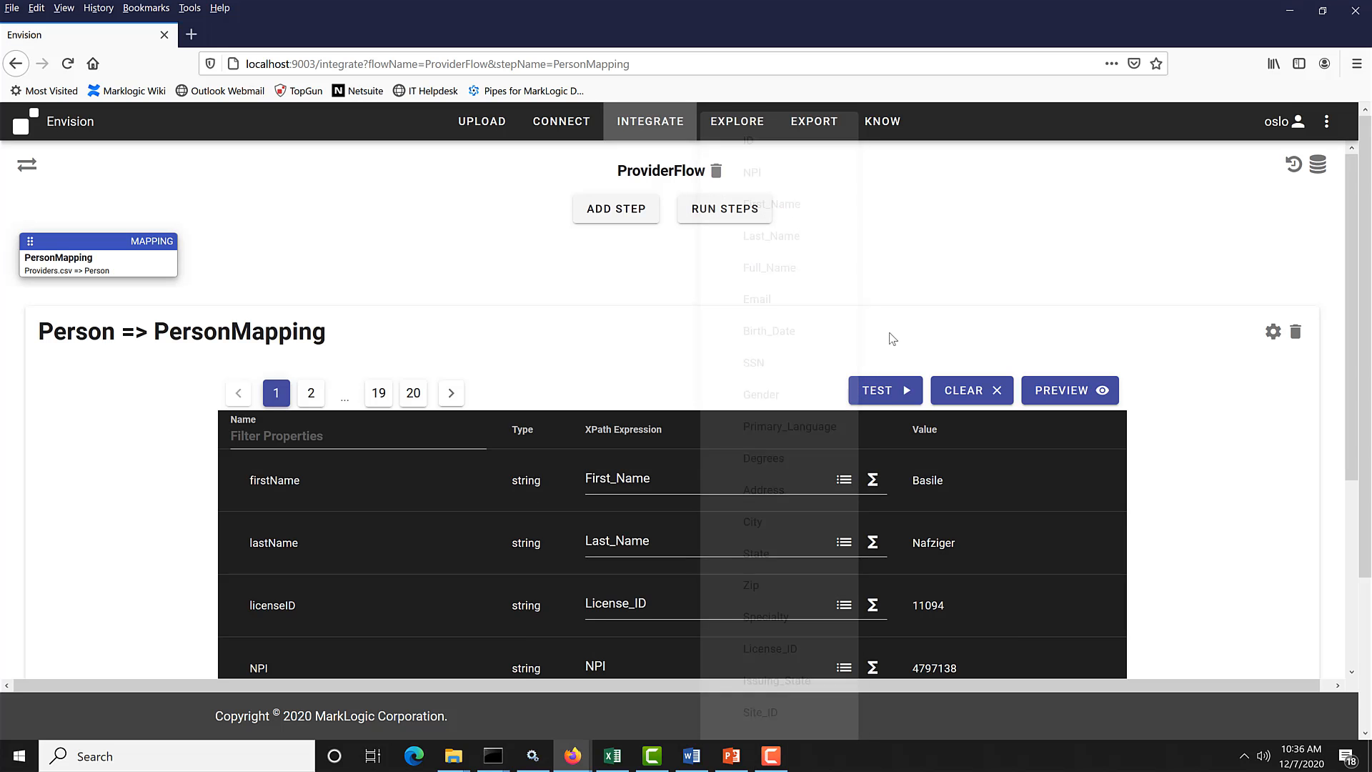
pyautogui.click(873, 482)
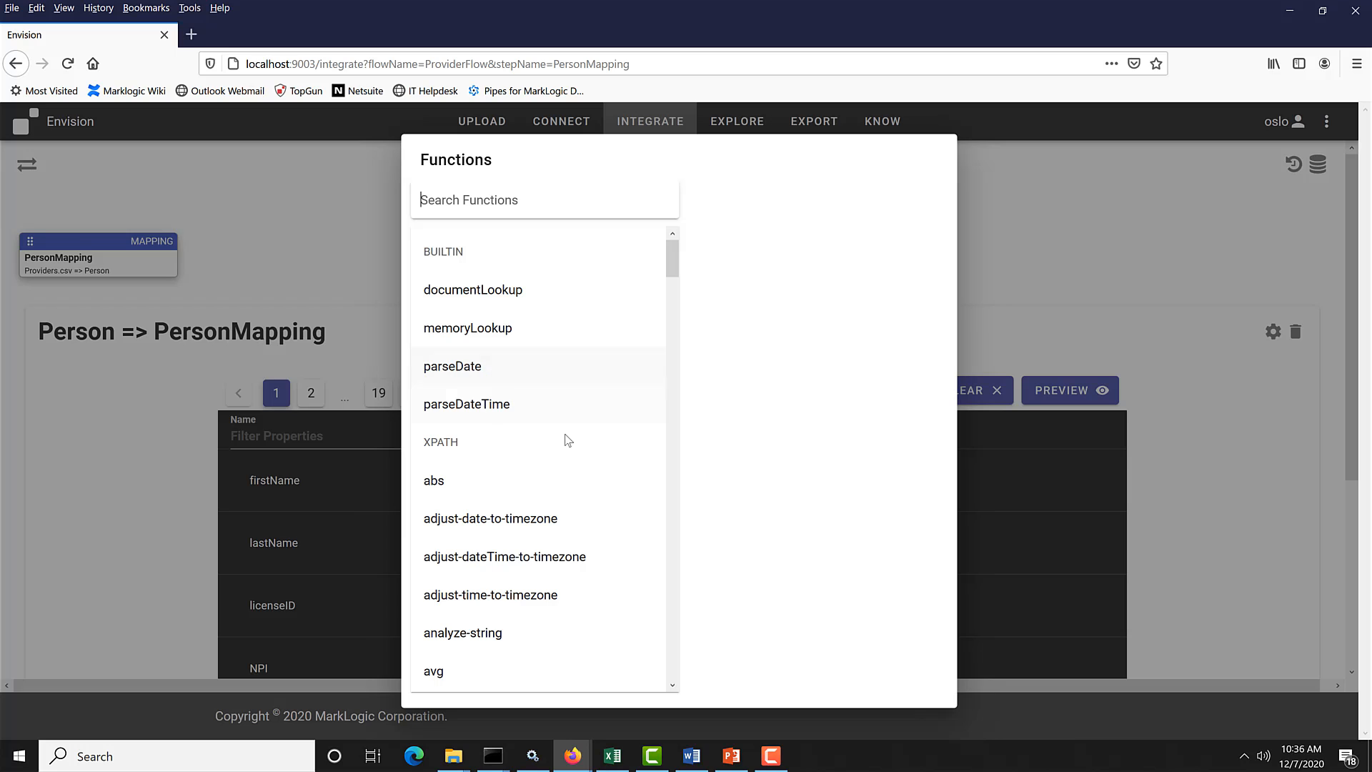
pyautogui.click(1022, 336)
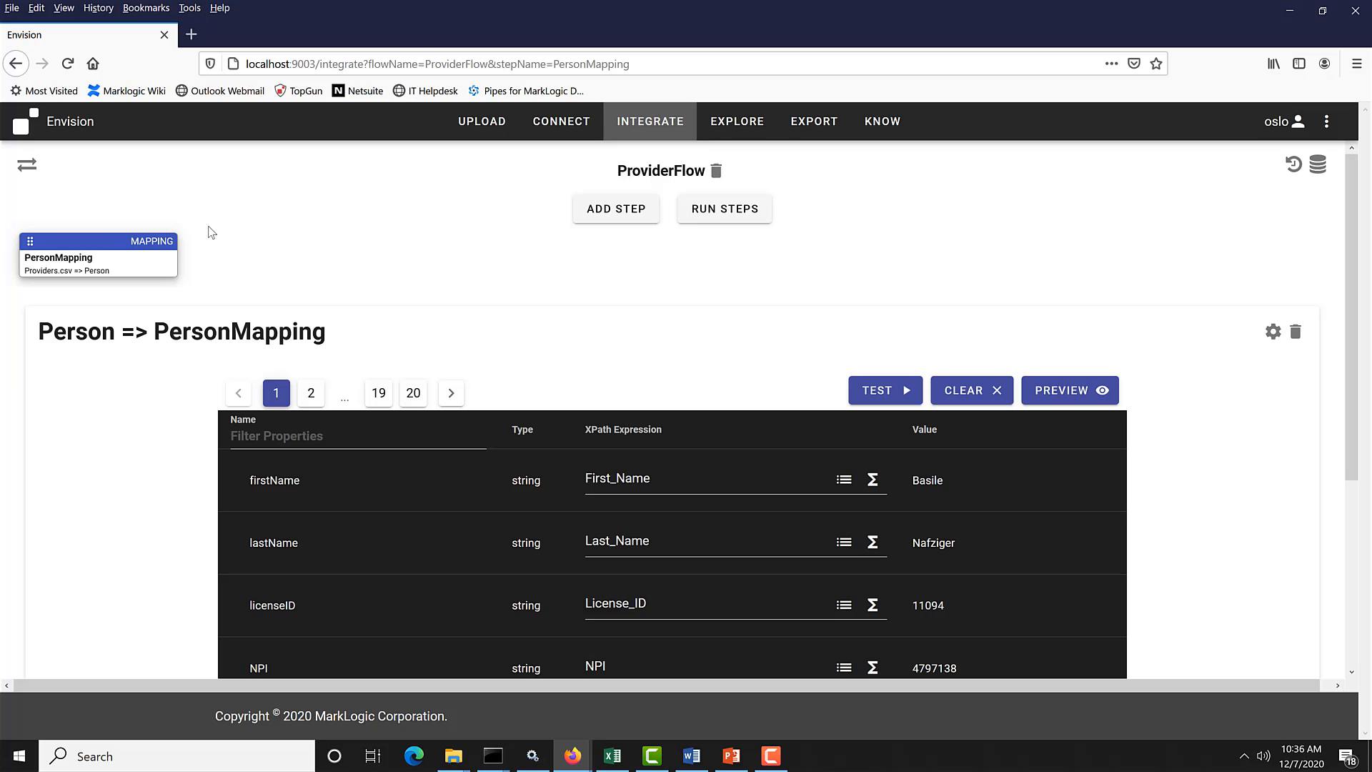
# - Add a Mapping step named FacilityMapping to the flow, with entity type Facility and data source Providers.csv
pyautogui.click(624, 218)
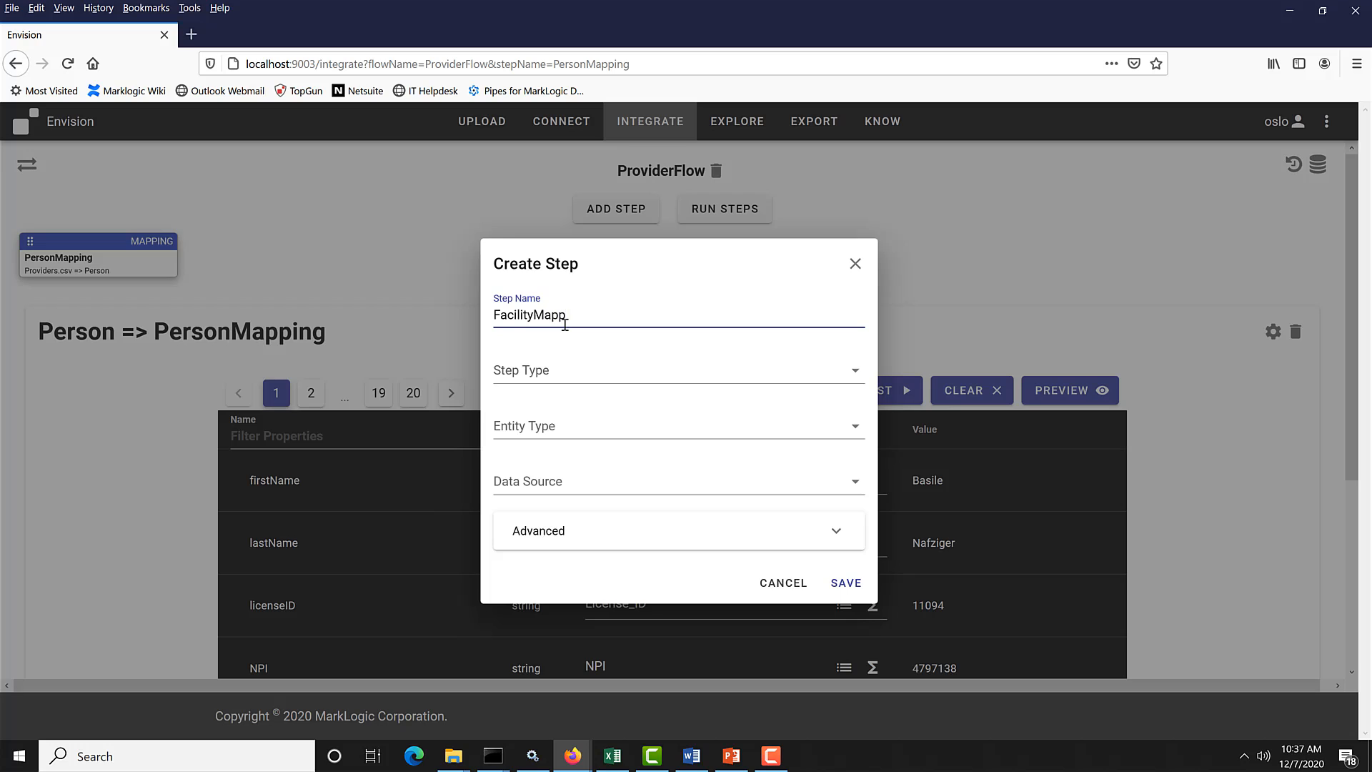
pyautogui.write('FacilityMapping')
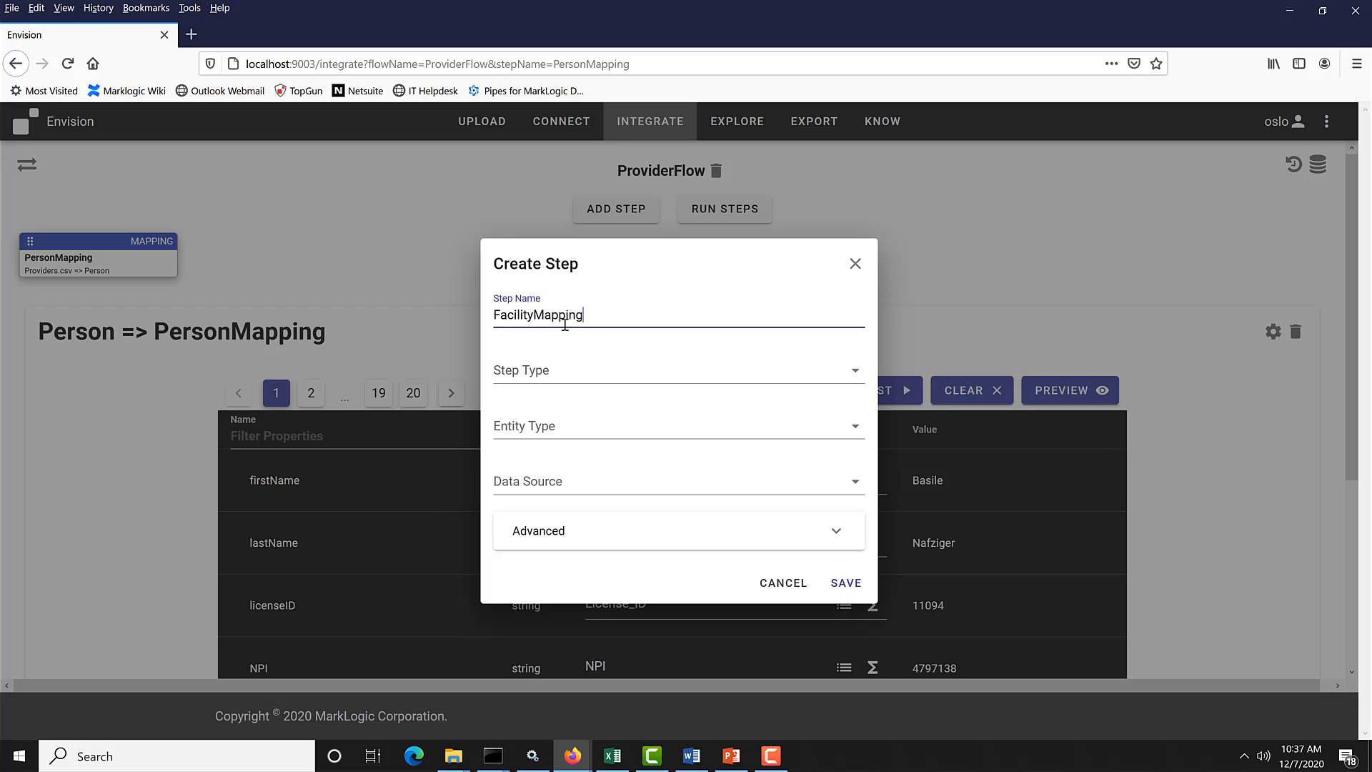
pyautogui.click(619, 379)
pyautogui.click(571, 390)
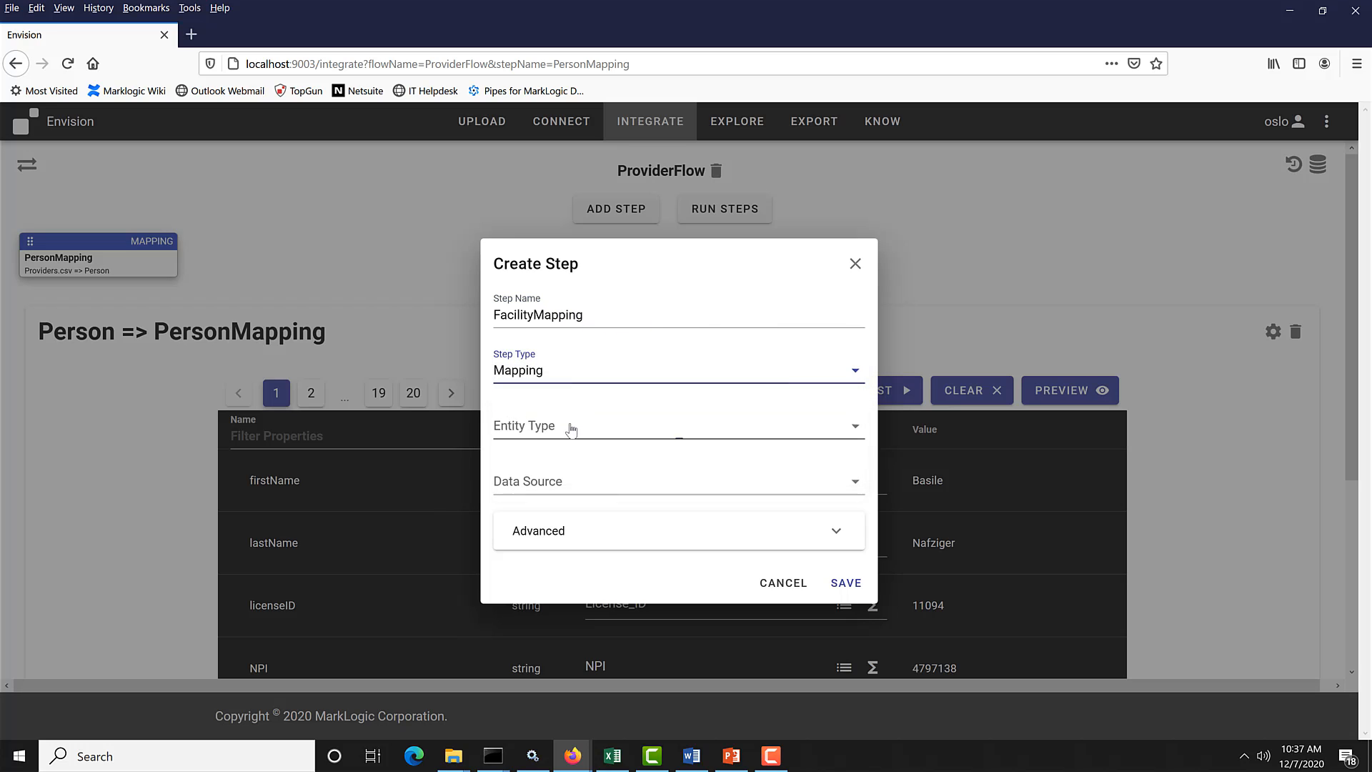
pyautogui.click(566, 431)
pyautogui.click(557, 443)
pyautogui.click(634, 478)
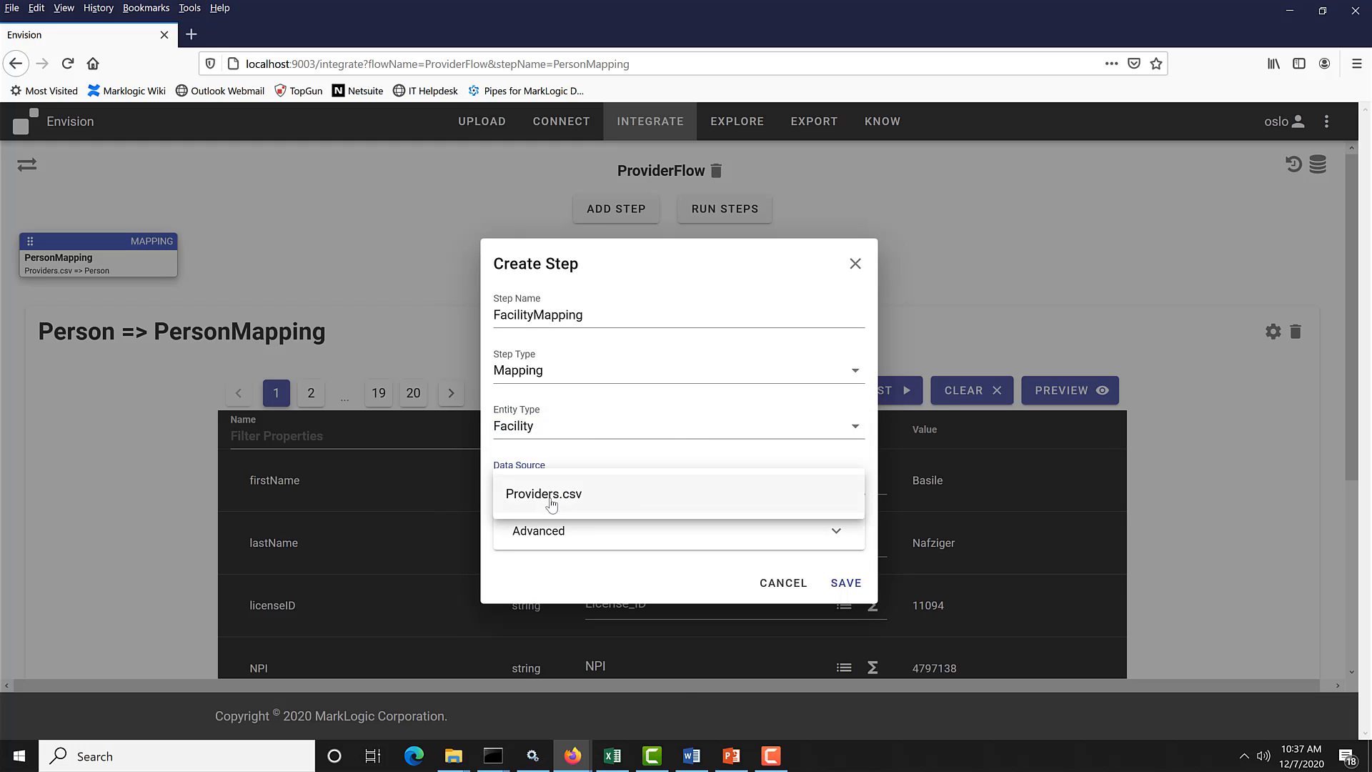
pyautogui.click(632, 490)
pyautogui.click(853, 582)
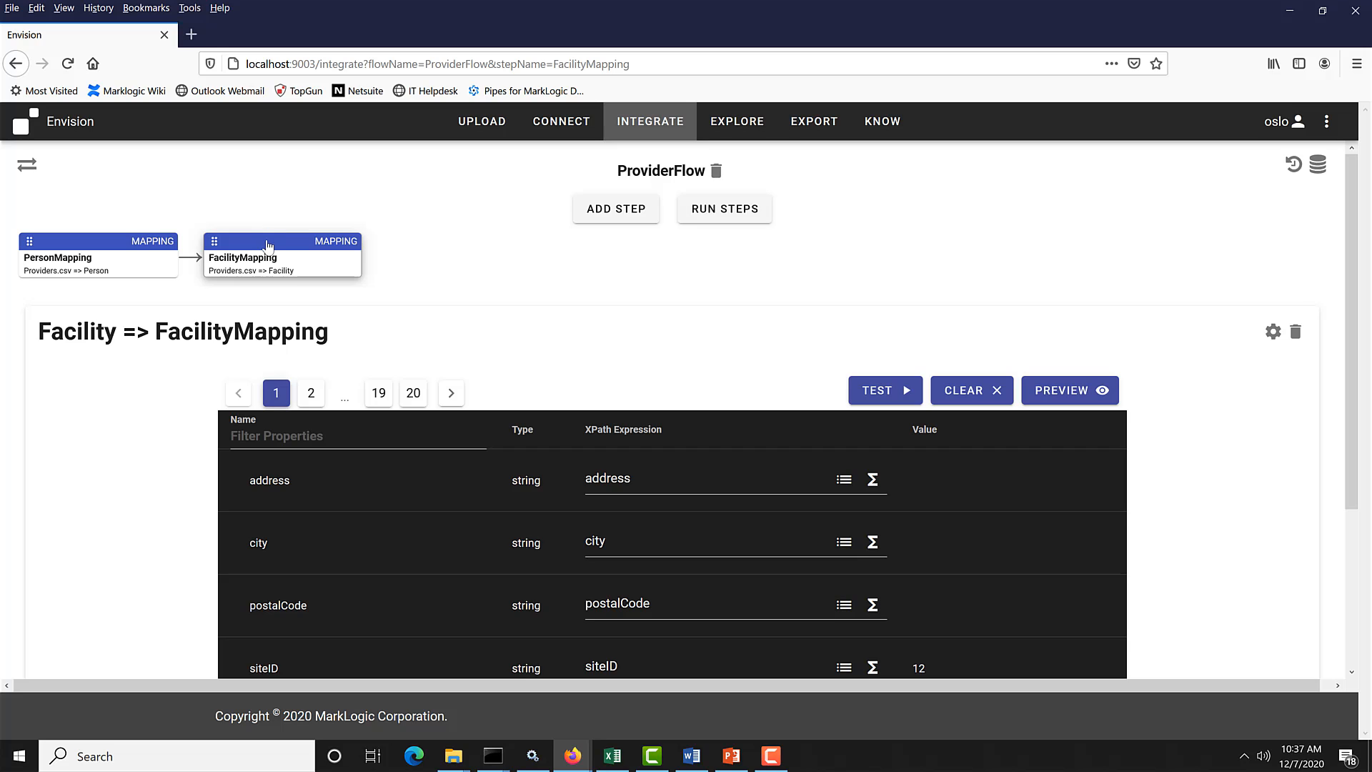
# - Clear the default XPath expressions of the address, city, siteID, siteName and state properties
pyautogui.scroll(-3, 605, 465)
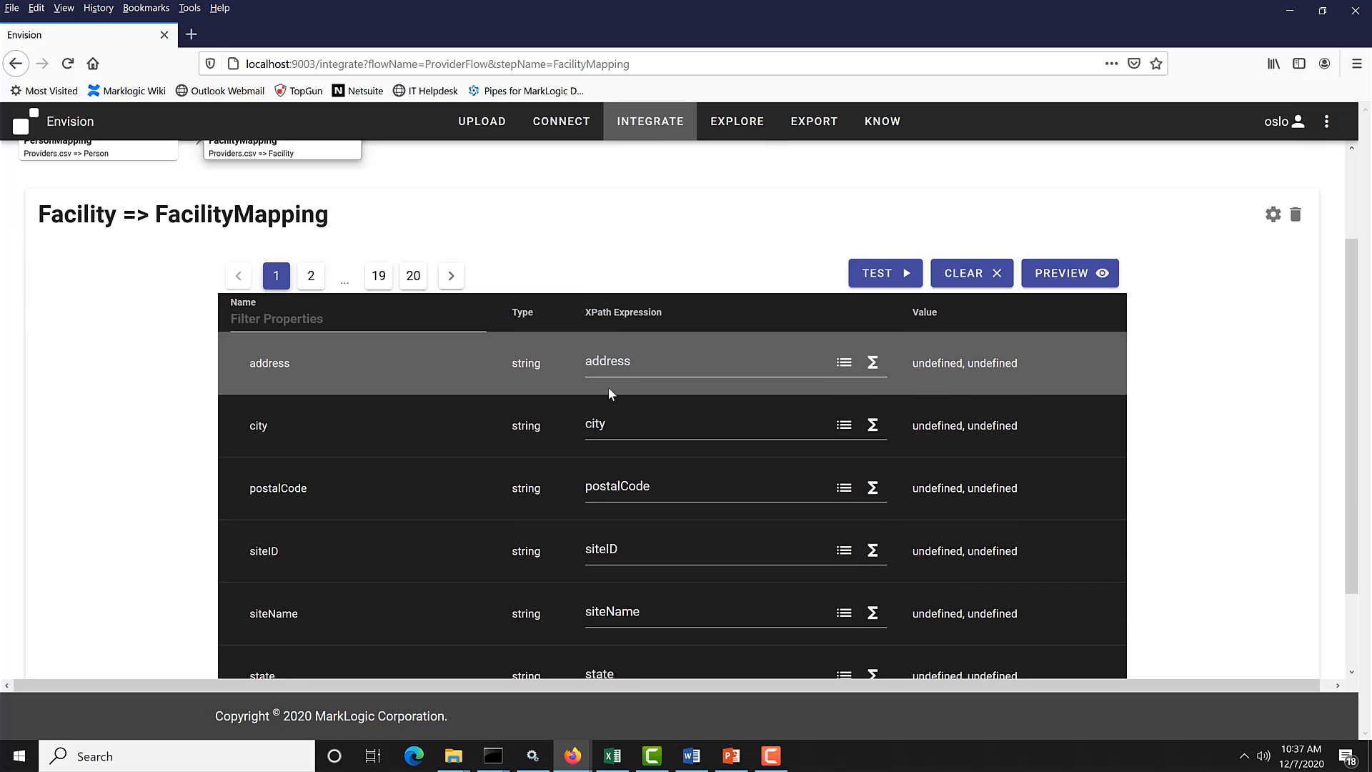
pyautogui.doubleClick(603, 294)
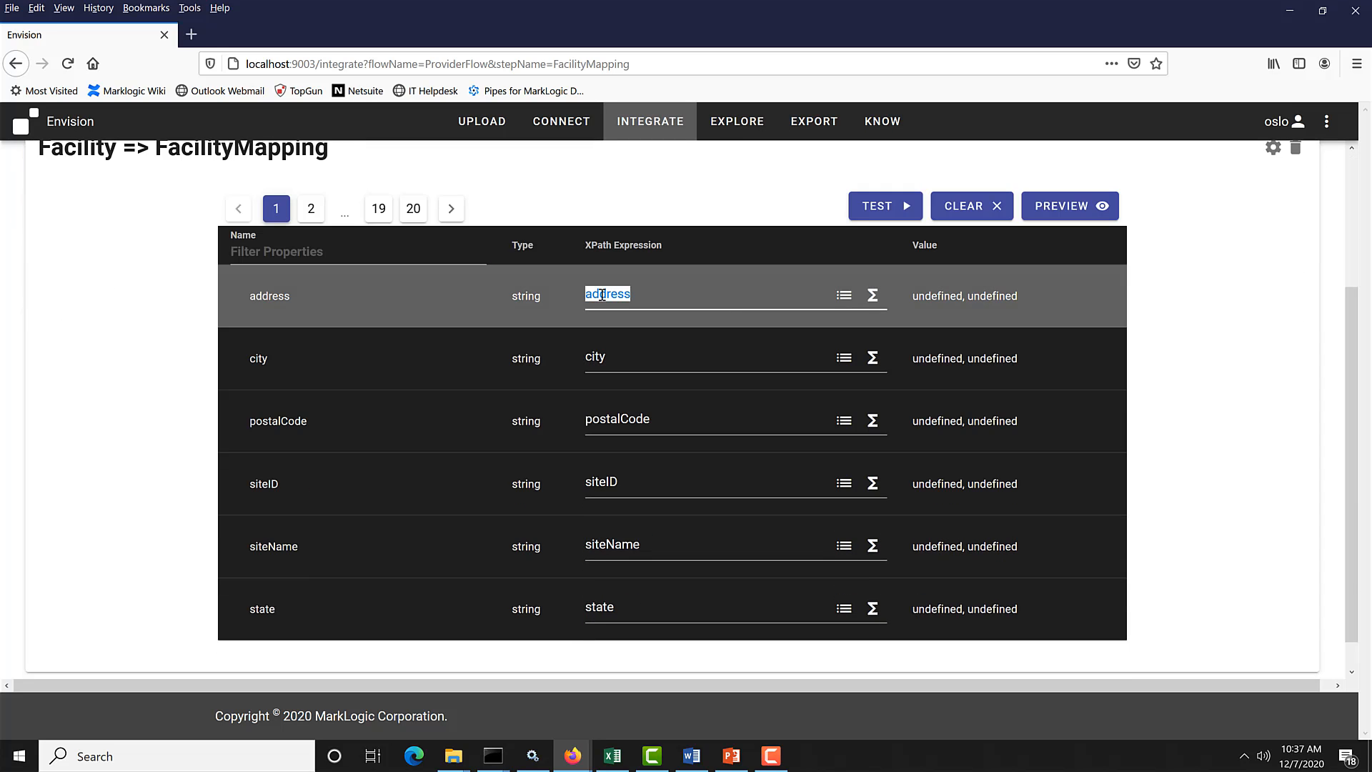
pyautogui.press('BackSpace')
pyautogui.doubleClick(595, 356)
pyautogui.press('BackSpace')
pyautogui.doubleClick(601, 482)
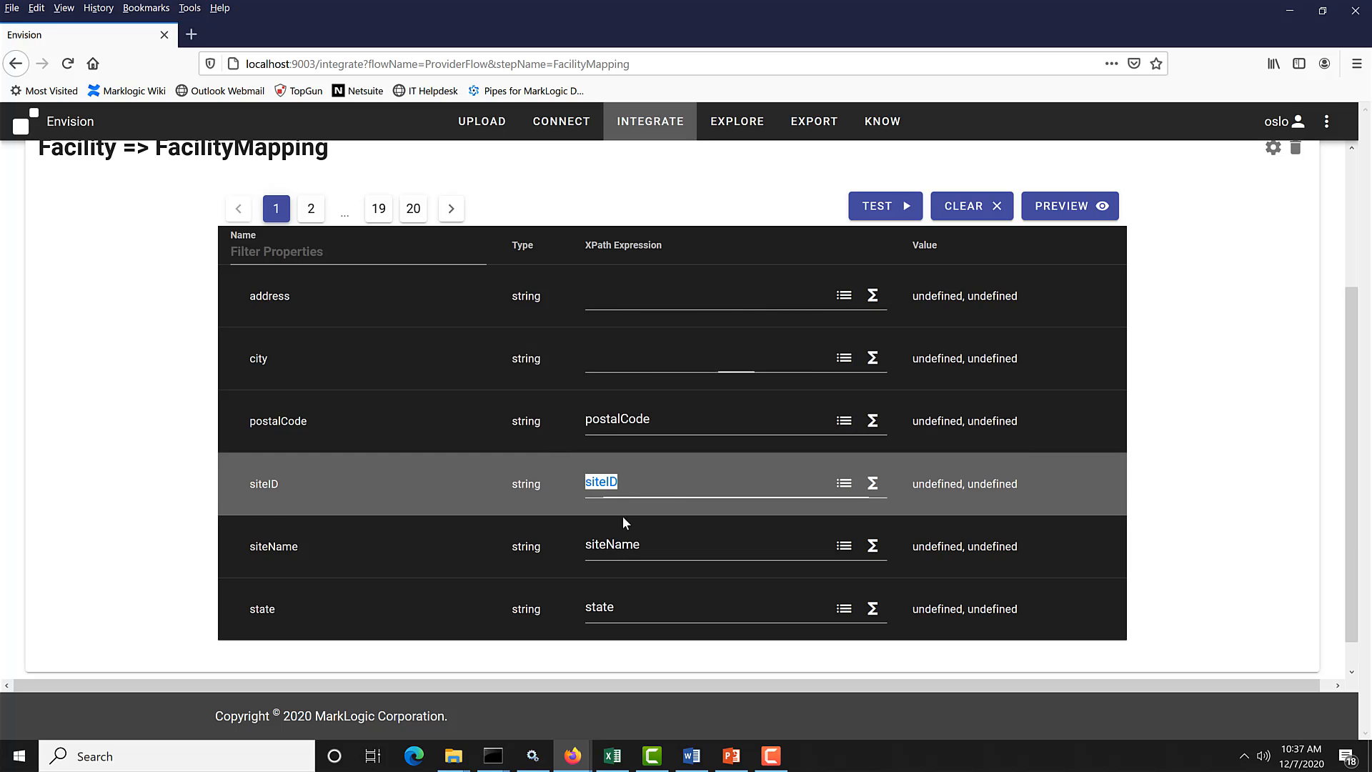
pyautogui.press('BackSpace')
pyautogui.doubleClick(614, 544)
pyautogui.press('BackSpace')
pyautogui.doubleClick(615, 605)
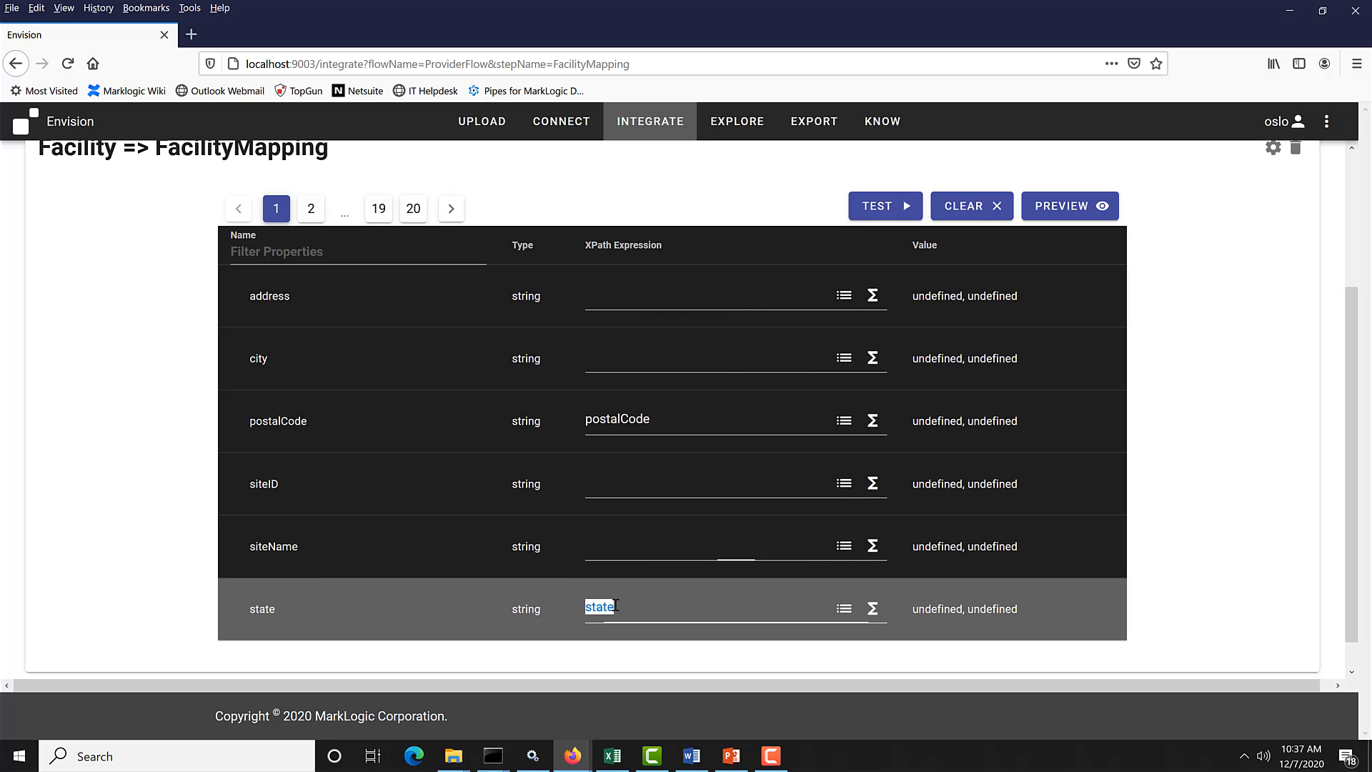
pyautogui.press('BackSpace')
# - Map address to the Site_Address source field and city to Site_City
pyautogui.click(844, 296)
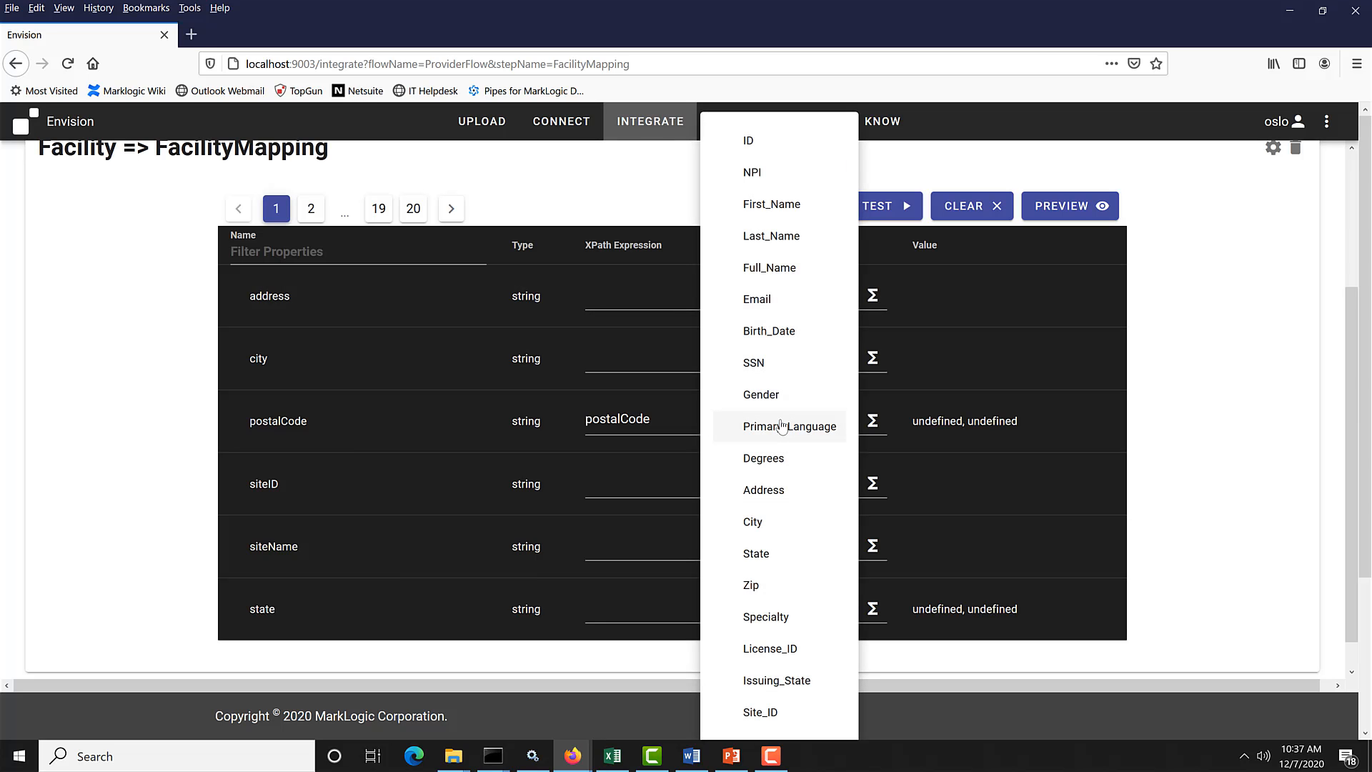
pyautogui.scroll(-3, 779, 572)
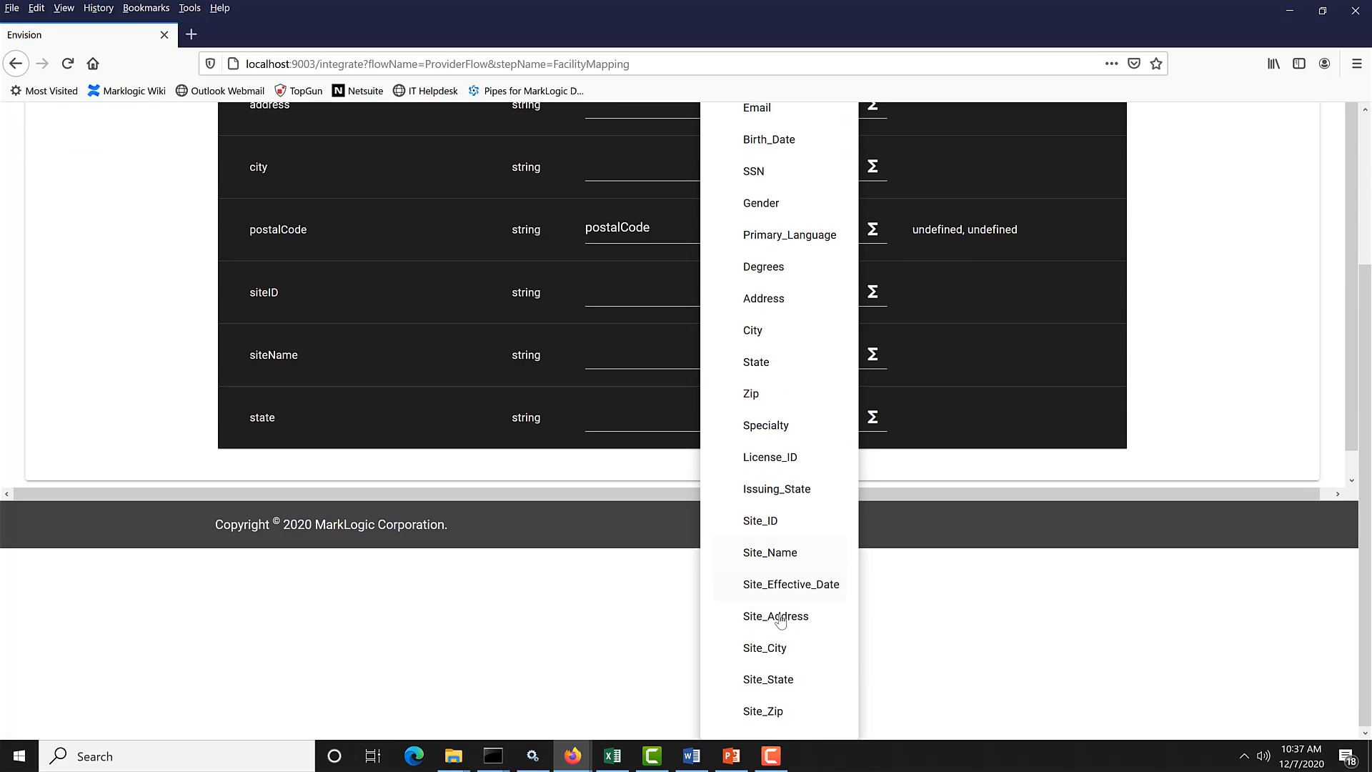
pyautogui.click(777, 617)
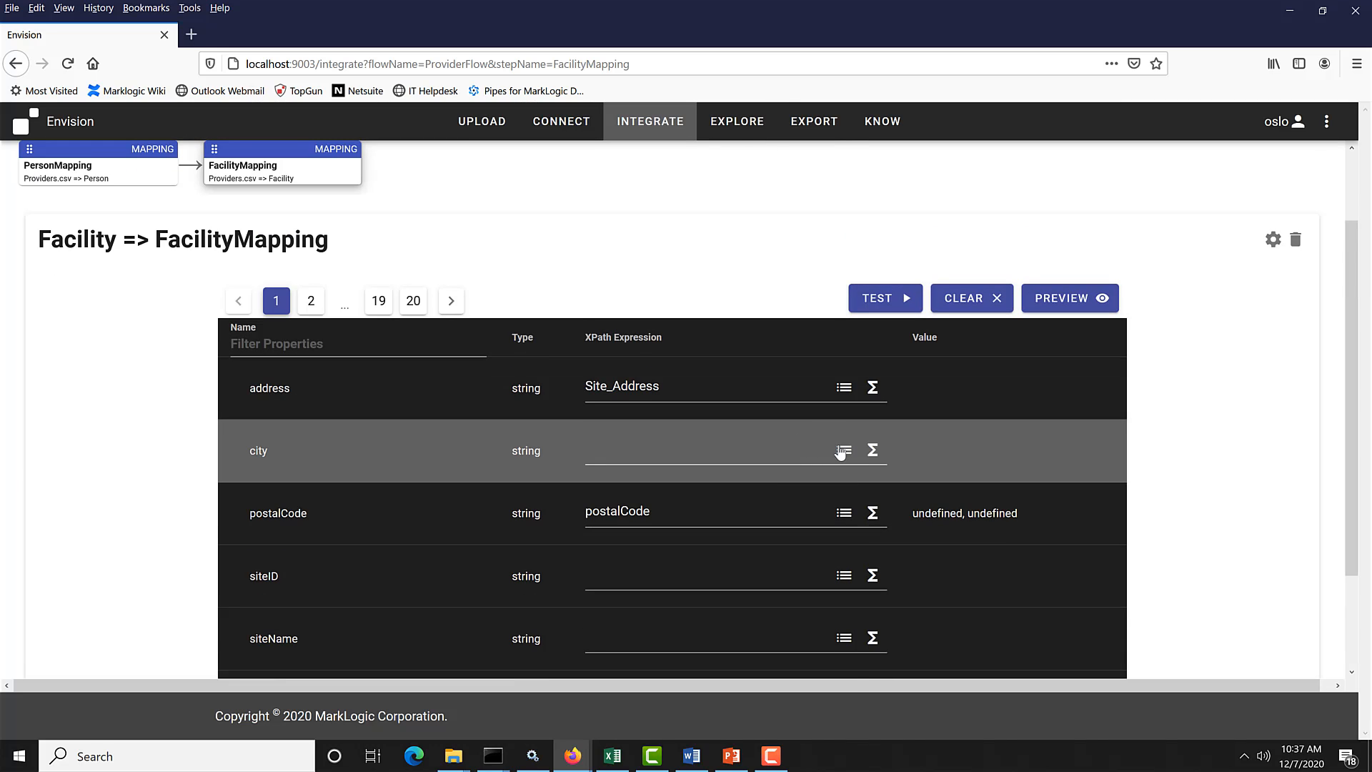
pyautogui.click(844, 449)
pyautogui.scroll(-3, 815, 543)
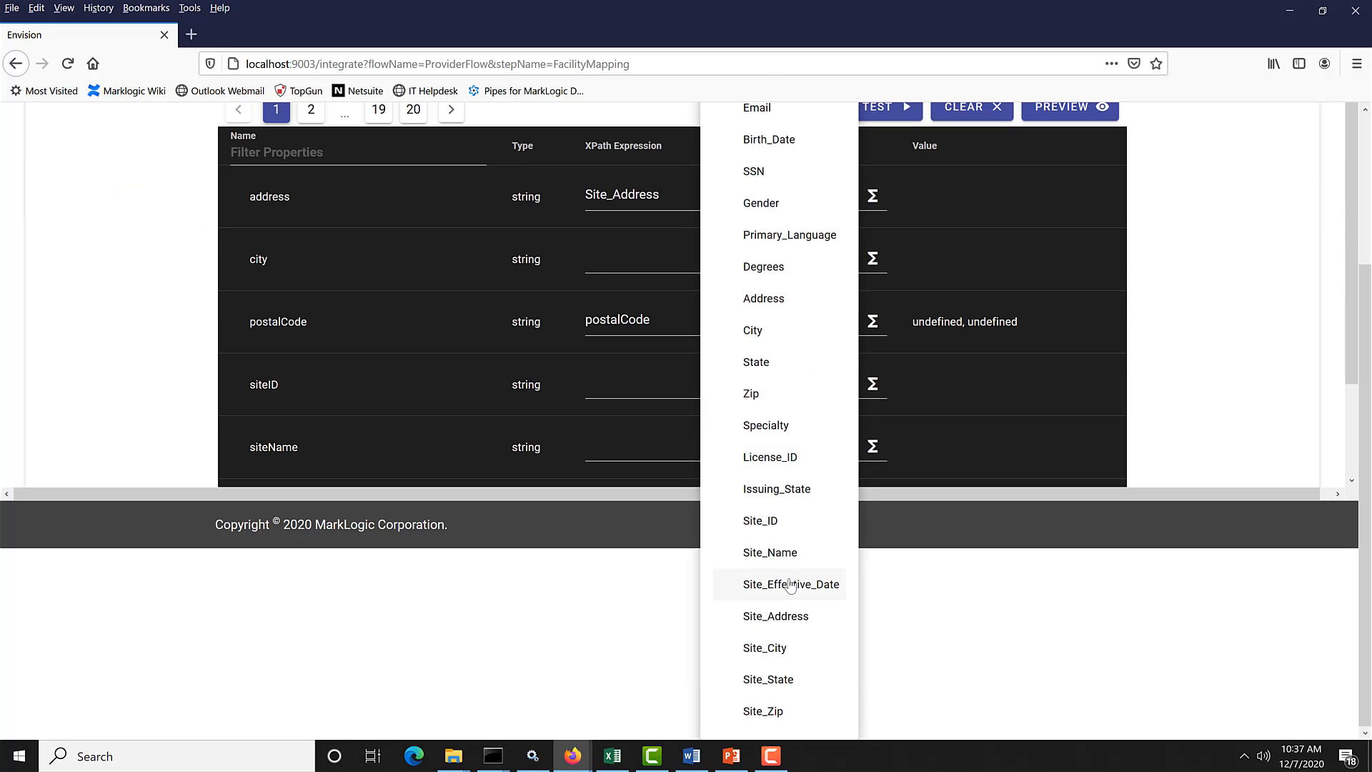
pyautogui.click(770, 649)
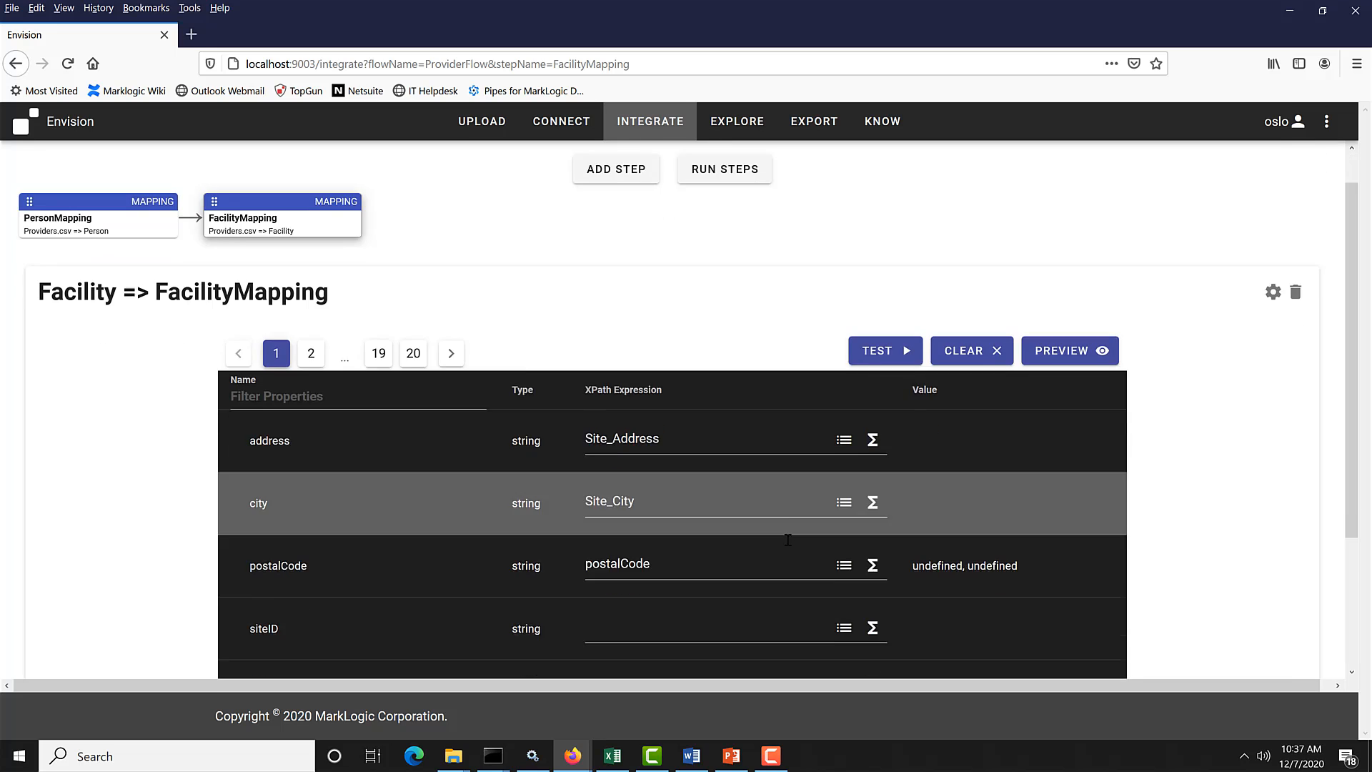
# - Replace the default postalCode expression with the Site_Zip source field
pyautogui.scroll(-2, 786, 545)
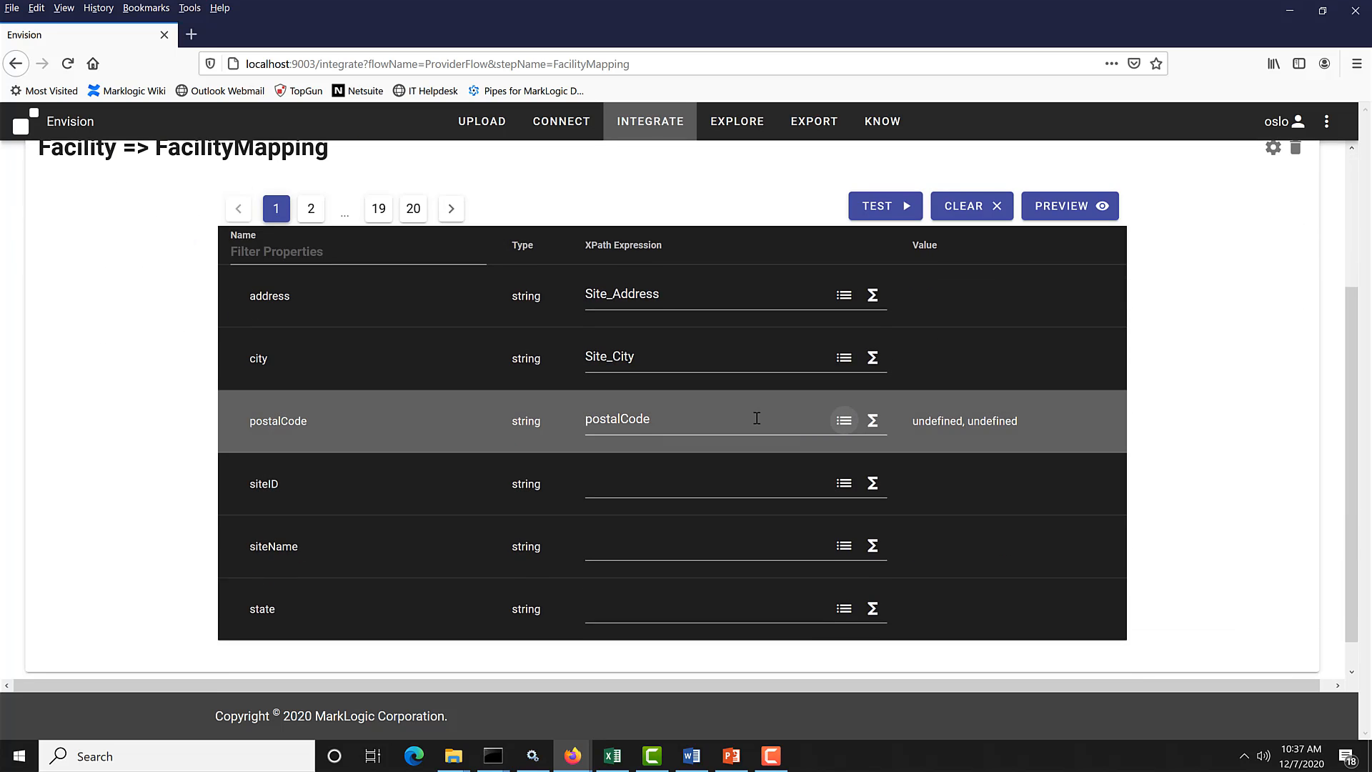
pyautogui.doubleClick(756, 418)
pyautogui.press('BackSpace')
pyautogui.click(844, 421)
pyautogui.scroll(-2, 803, 481)
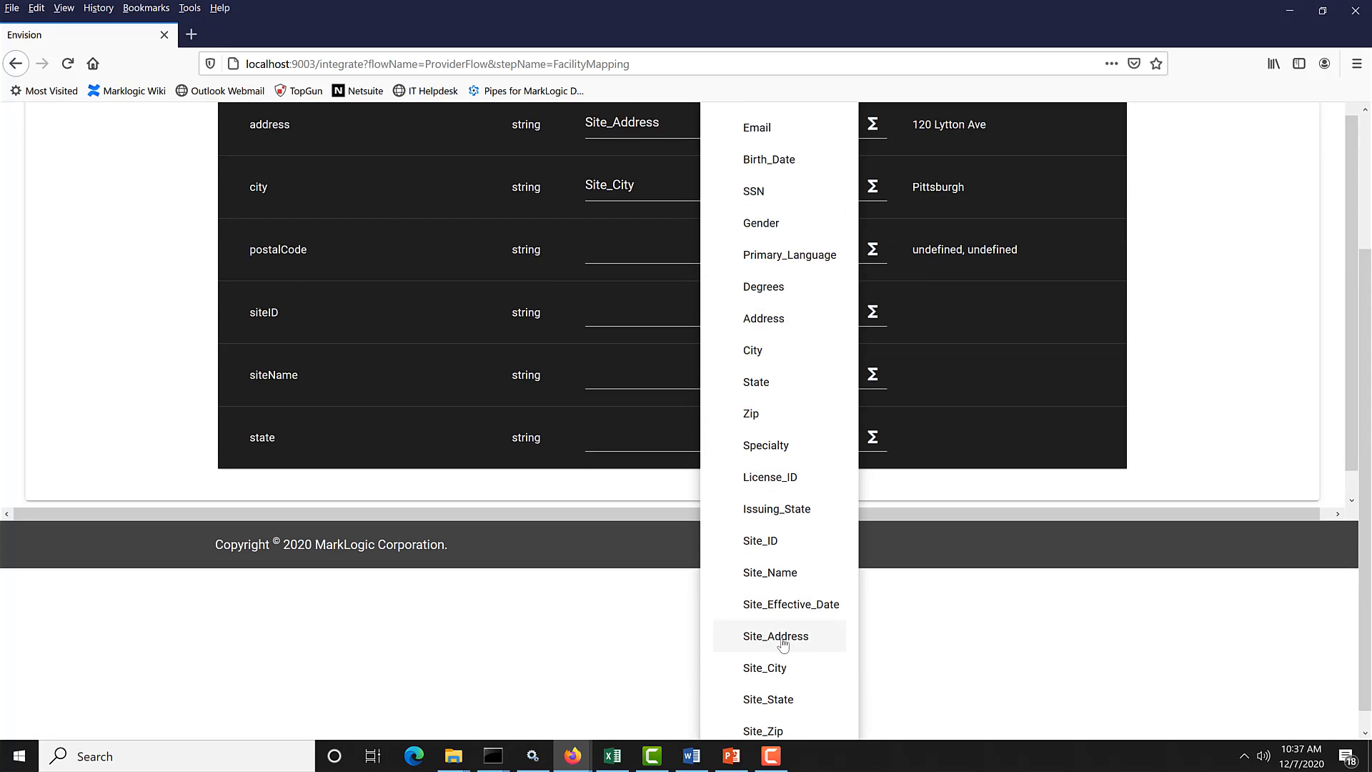
pyautogui.scroll(-1, 779, 638)
pyautogui.click(779, 715)
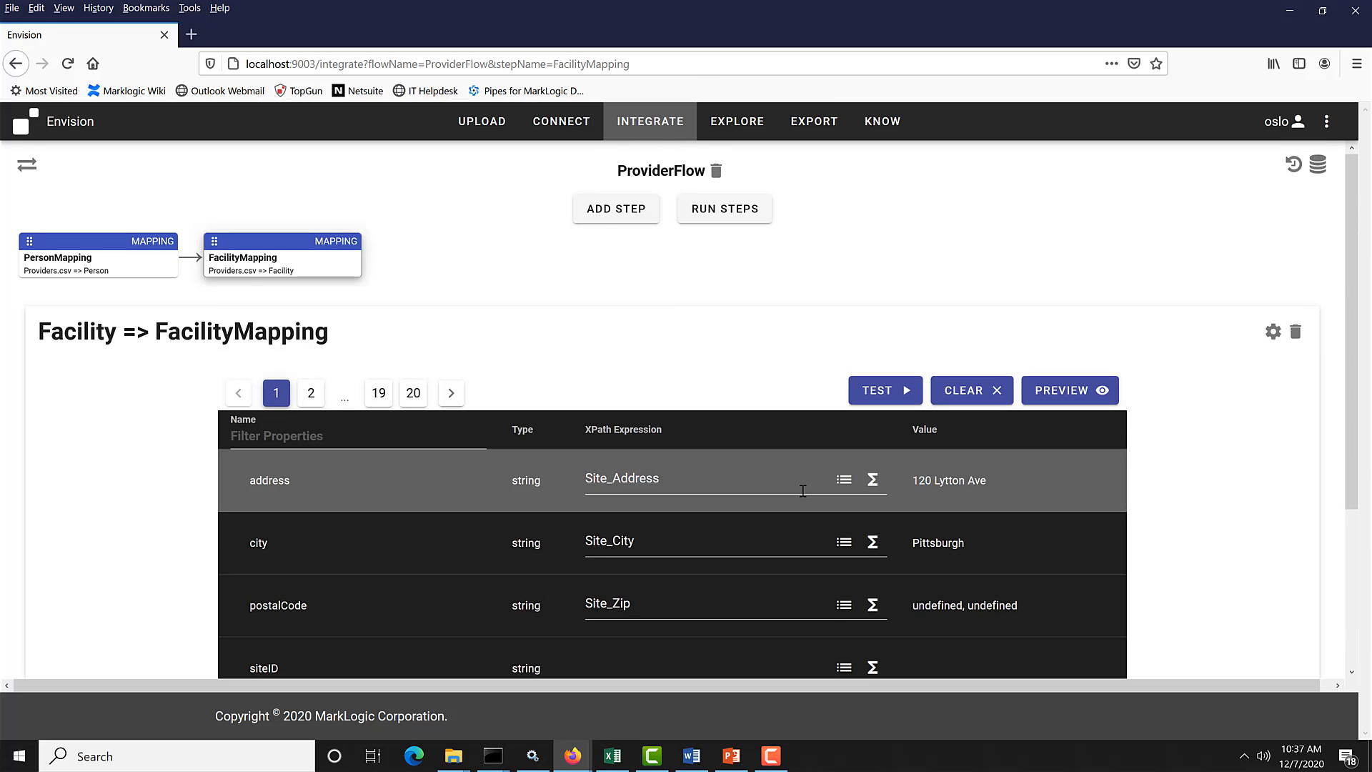
# - Map siteID to the Site_ID source field and siteName to Site_Name
pyautogui.click(844, 484)
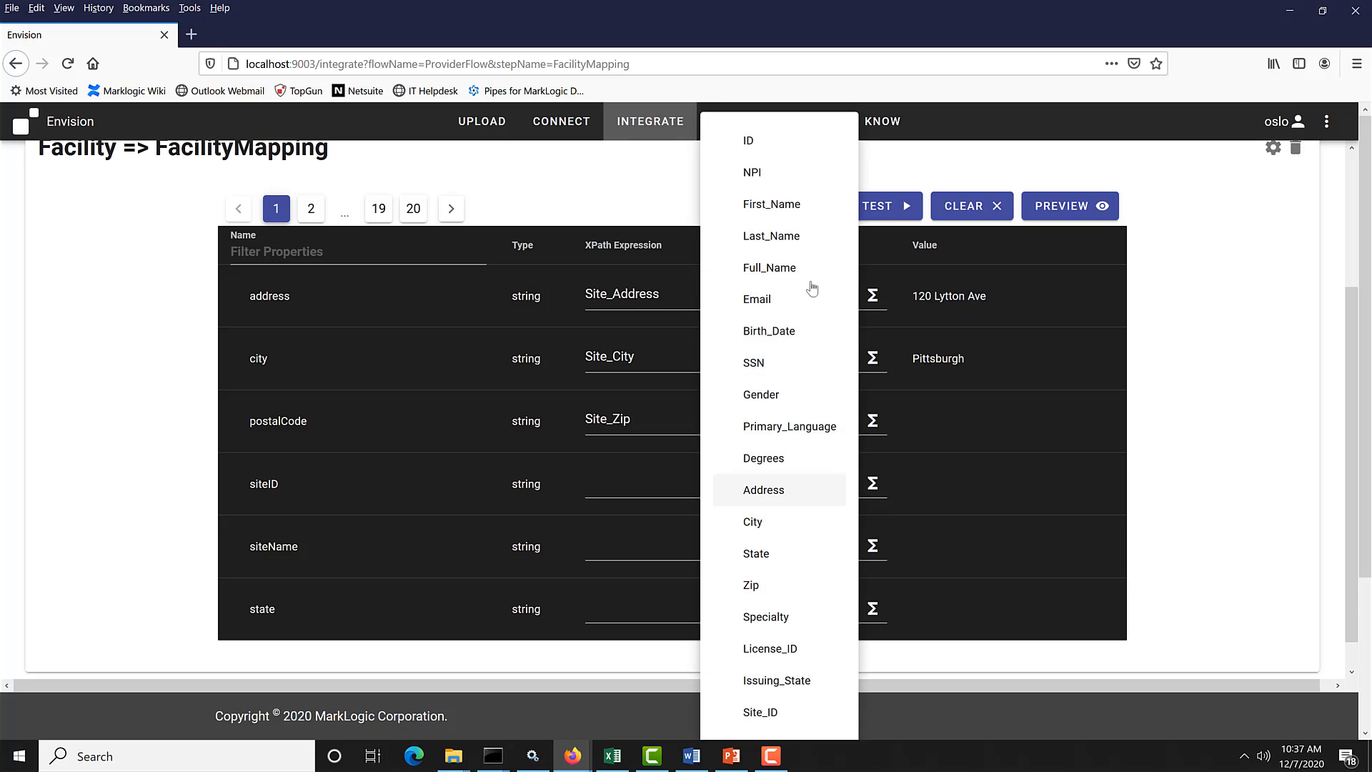
pyautogui.click(754, 712)
pyautogui.click(844, 548)
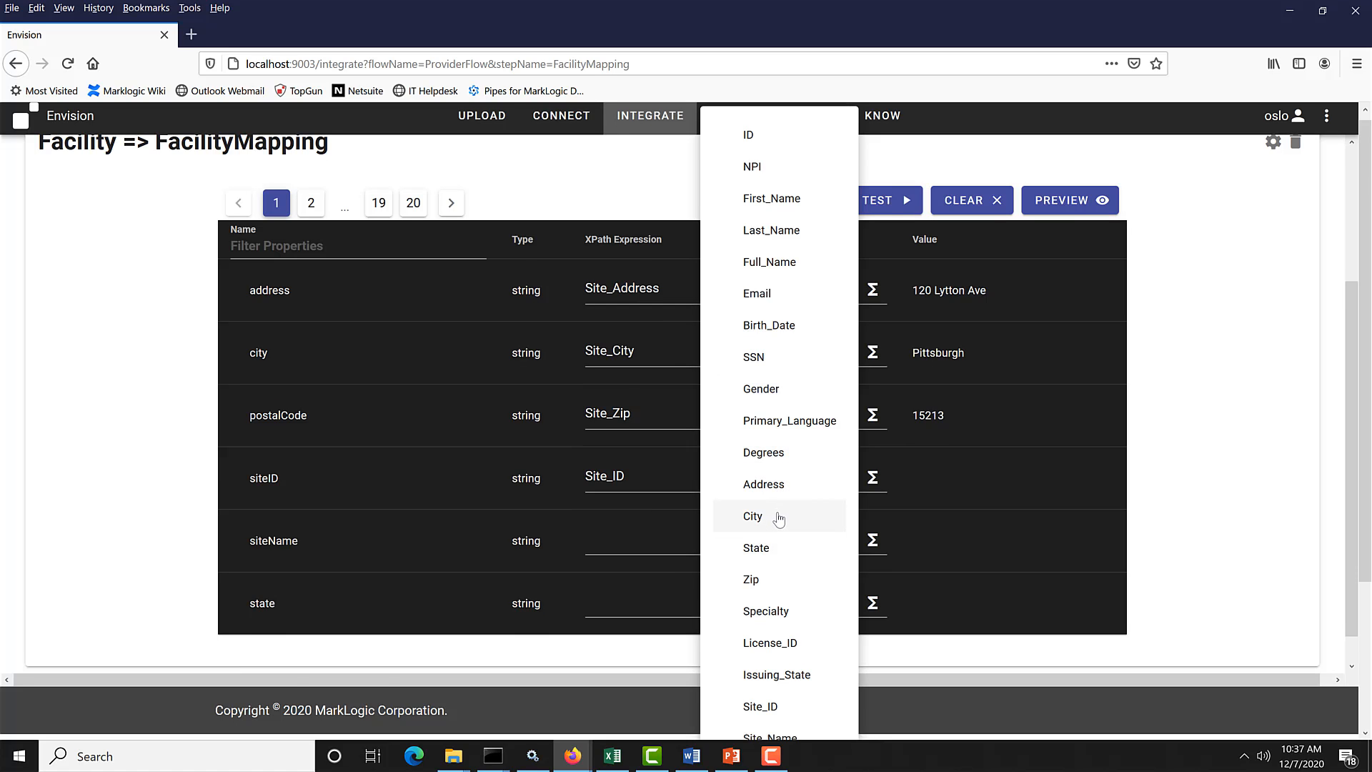
pyautogui.scroll(-2, 778, 521)
pyautogui.click(769, 658)
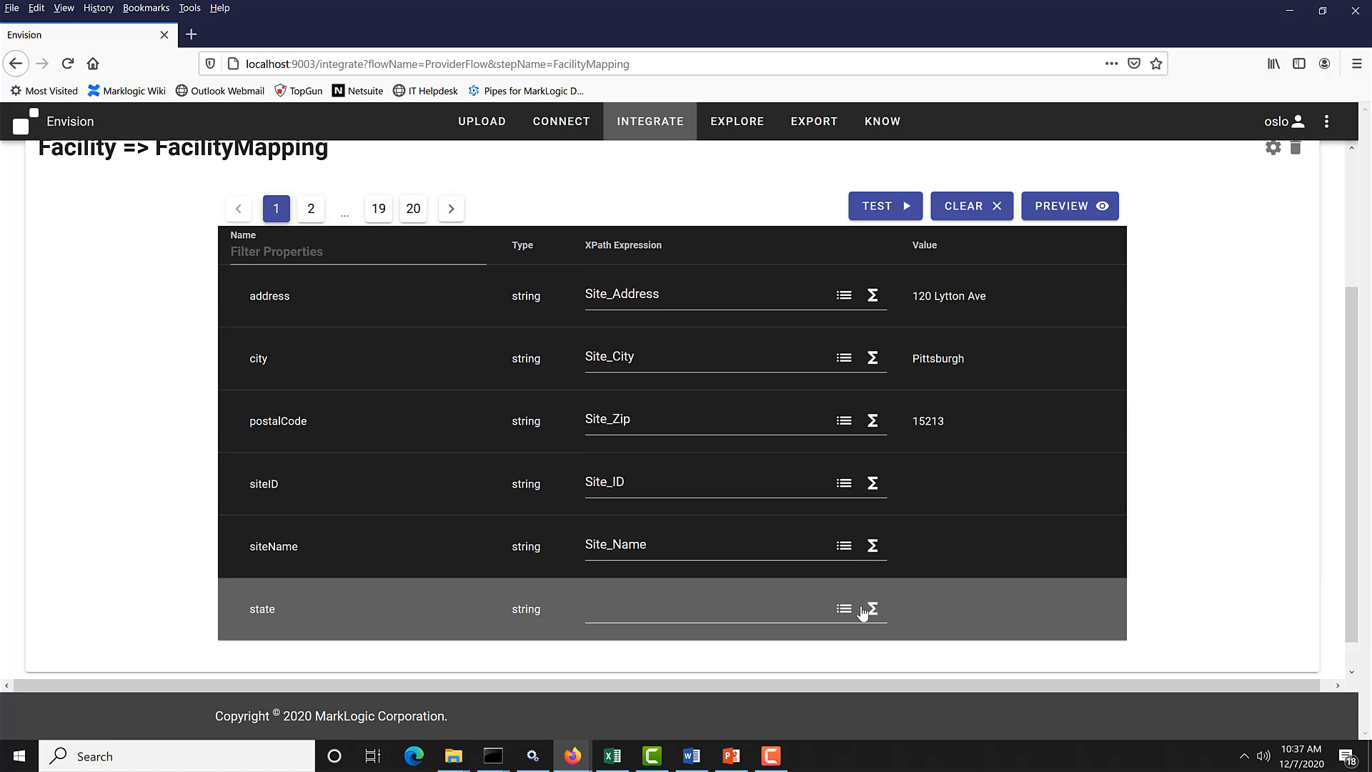
# - Map the state property to the Site_Name source field
pyautogui.click(844, 608)
pyautogui.scroll(-3, 799, 536)
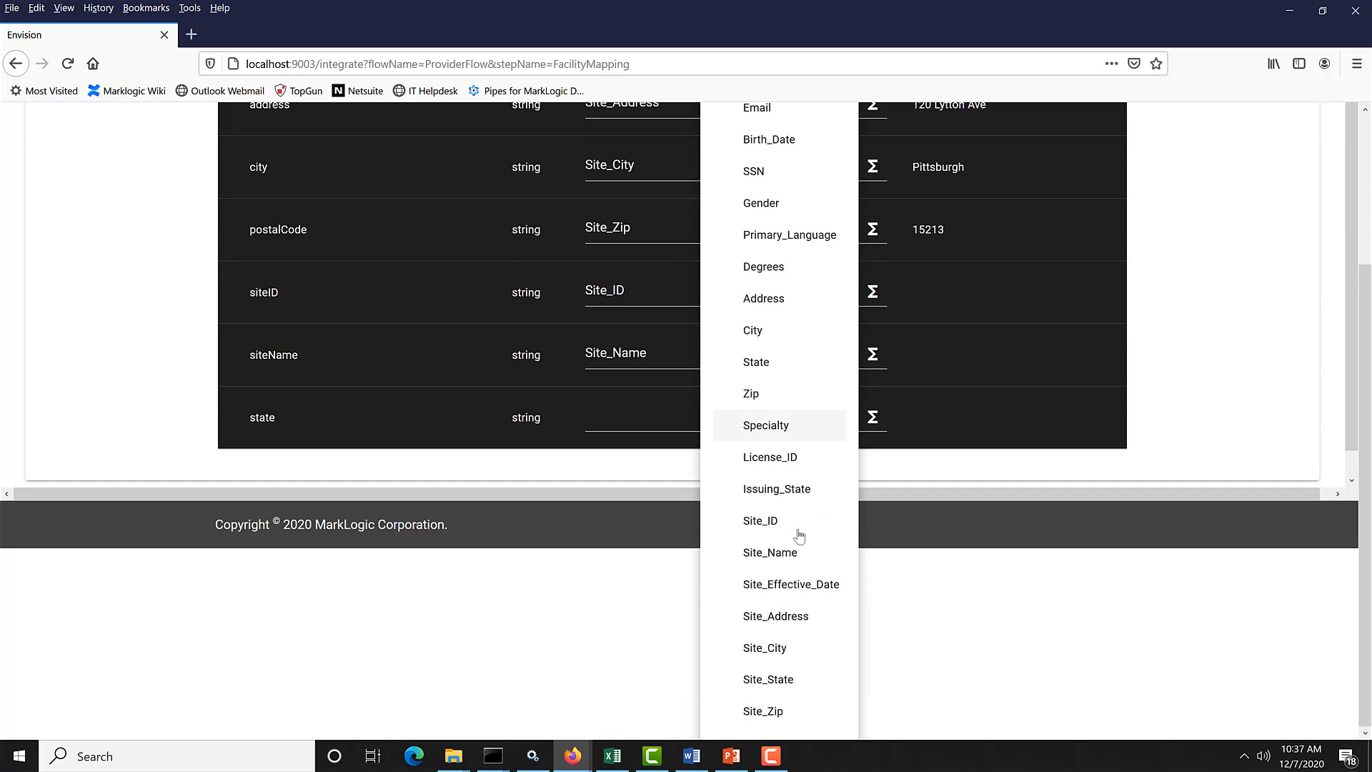
pyautogui.click(793, 555)
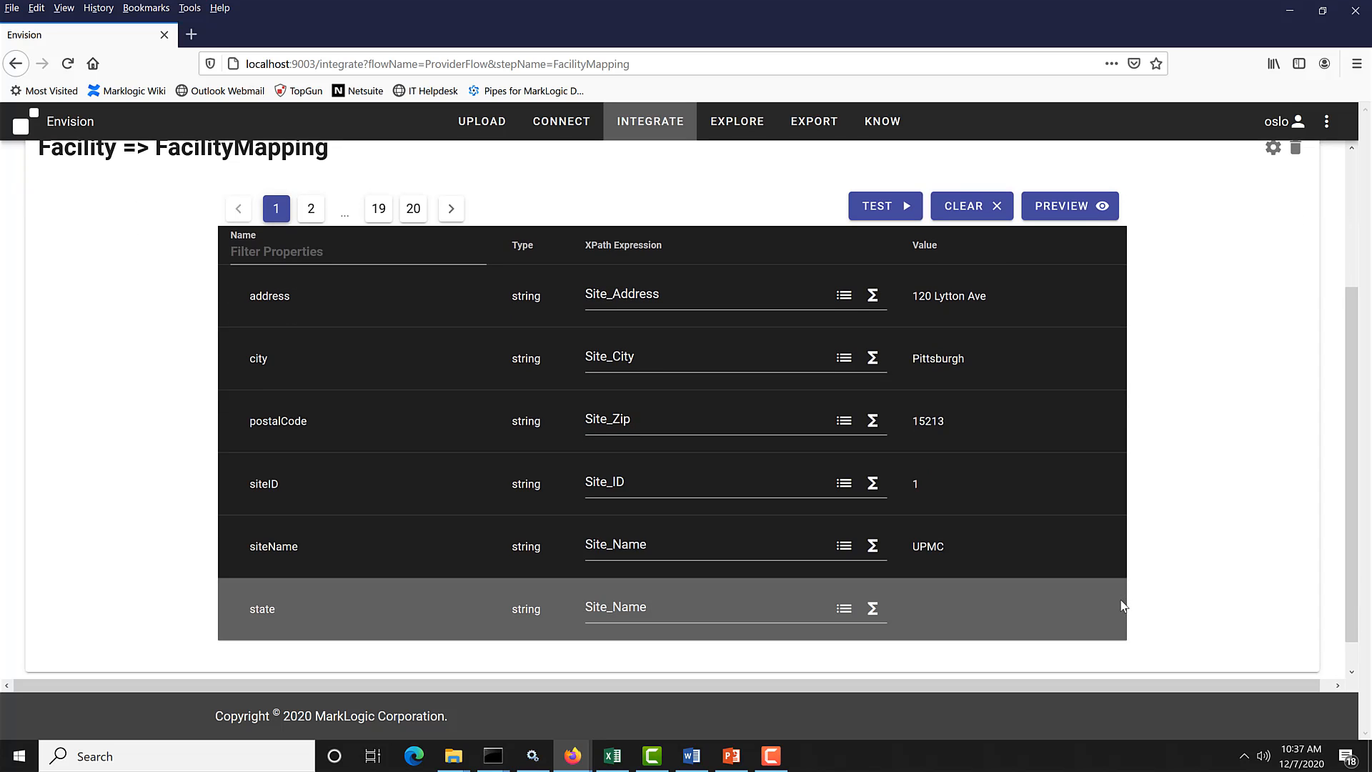
pyautogui.scroll(3, 1125, 605)
pyautogui.scroll(-3, 1175, 588)
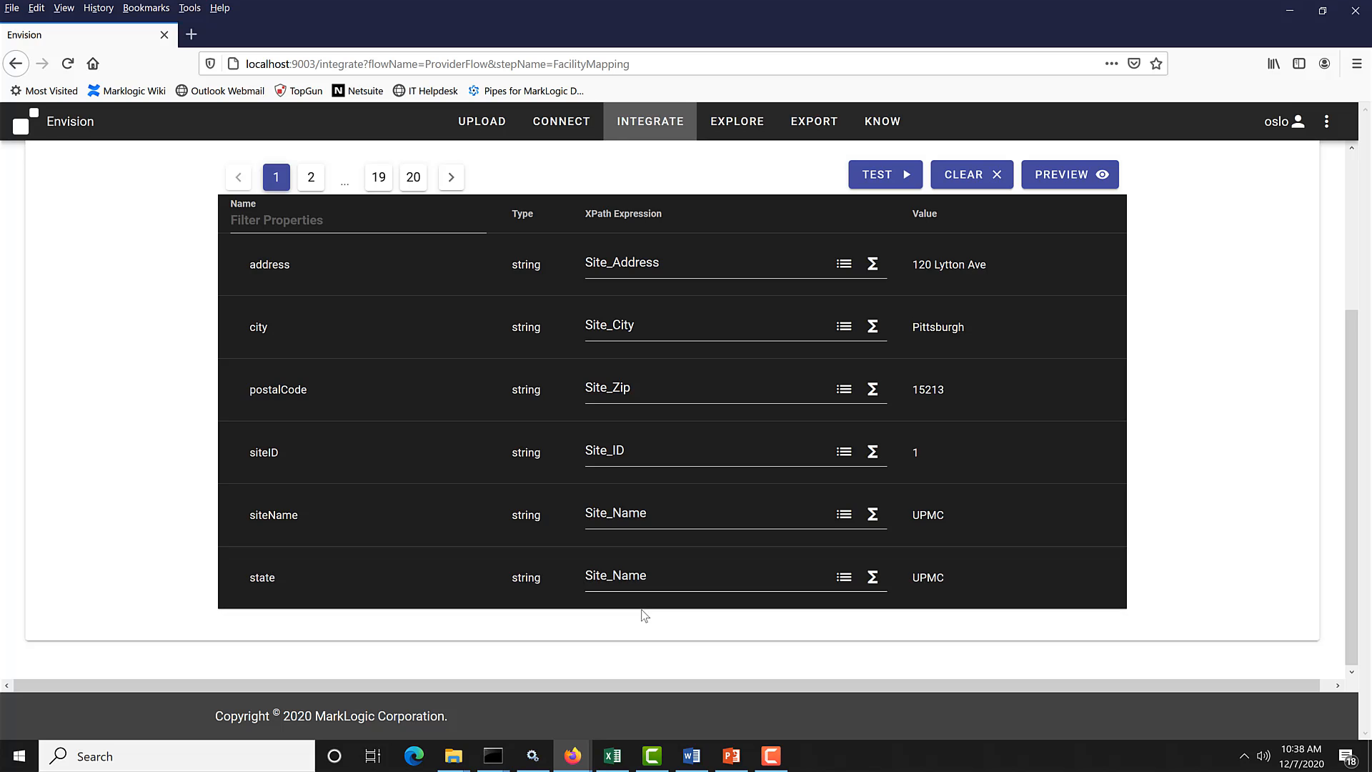
# - Clear the state property's expression and map it to the Site_State source field
pyautogui.click(844, 579)
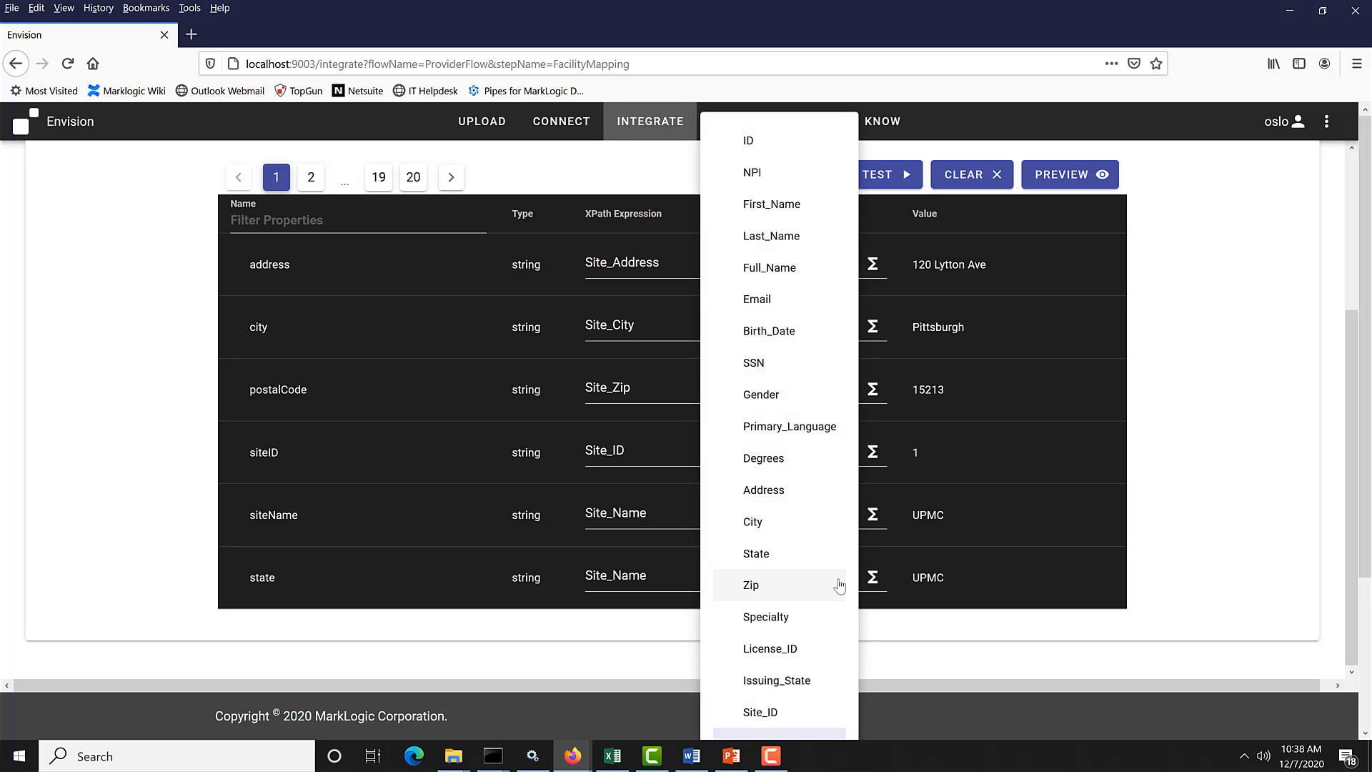
pyautogui.doubleClick(611, 579)
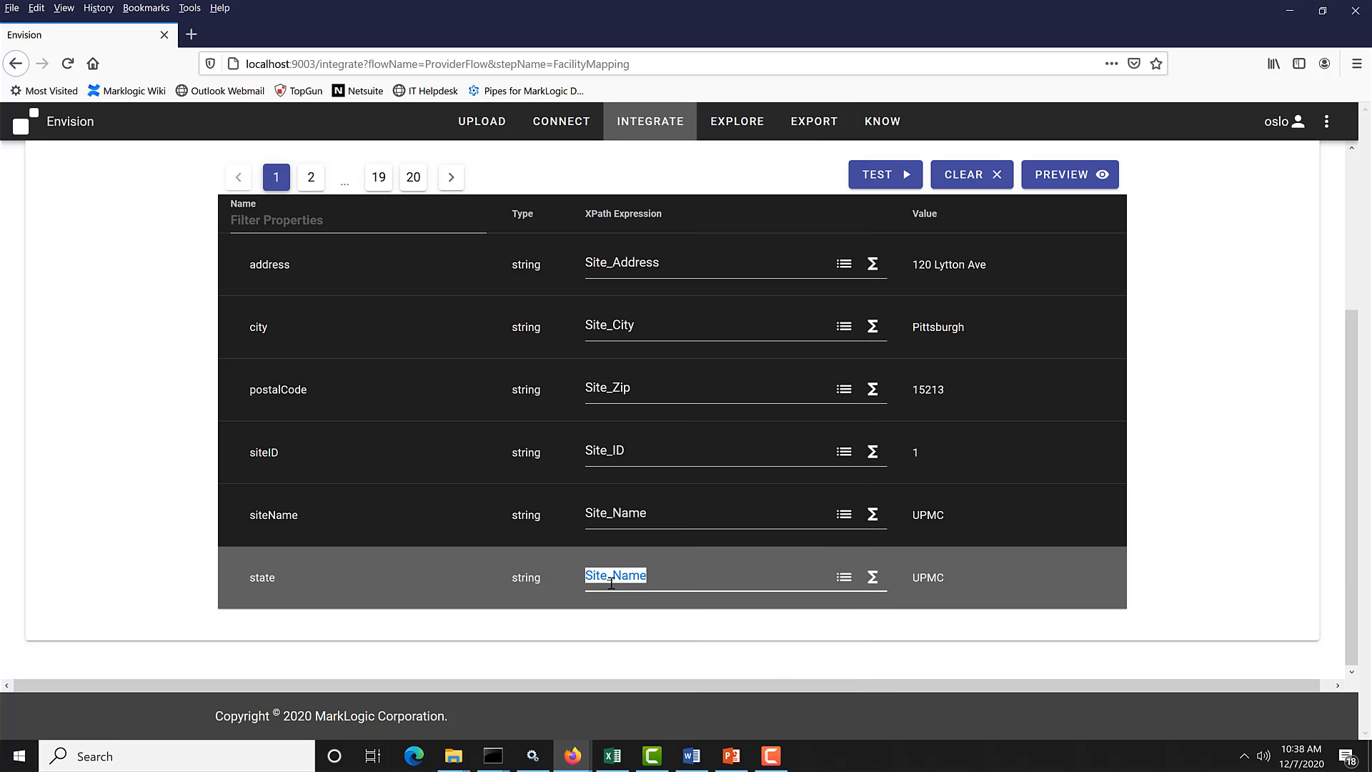
pyautogui.press('BackSpace')
pyautogui.click(845, 577)
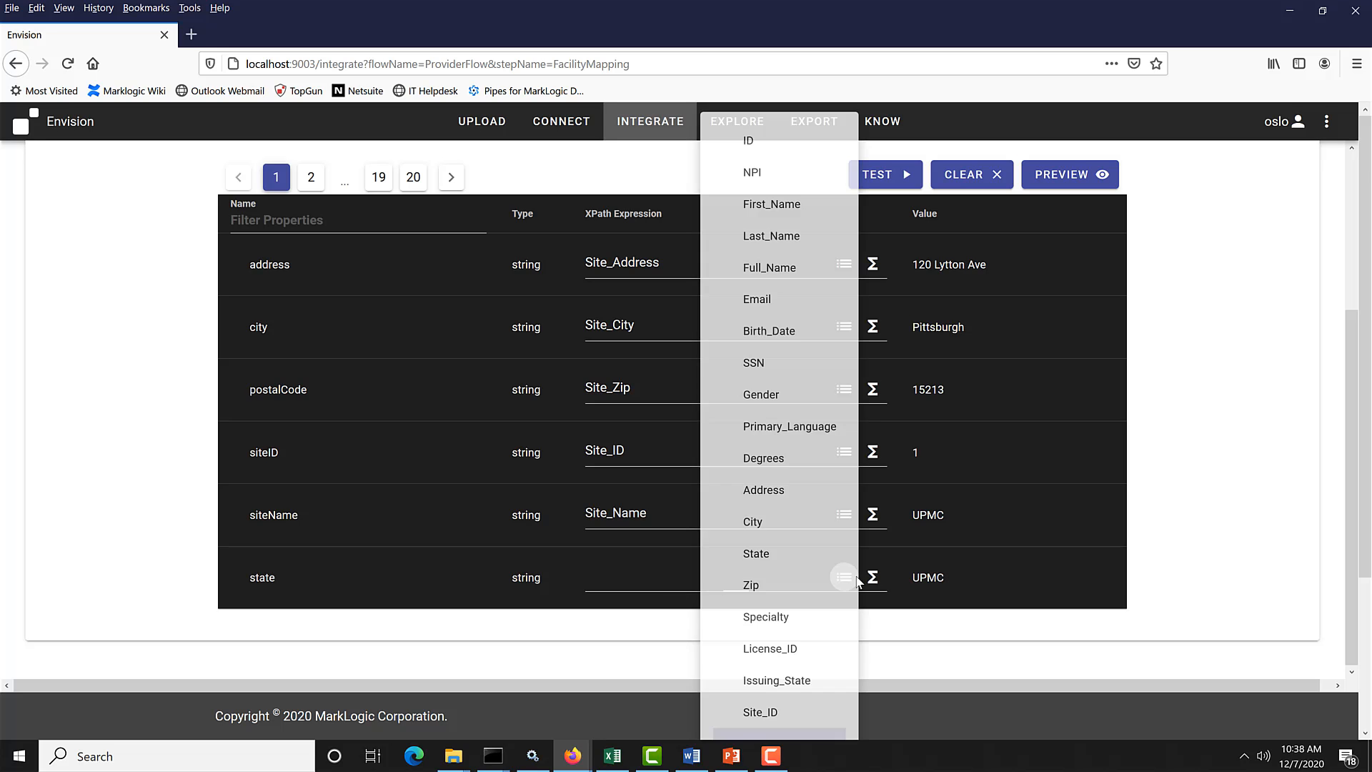
pyautogui.scroll(-3, 825, 519)
pyautogui.click(764, 679)
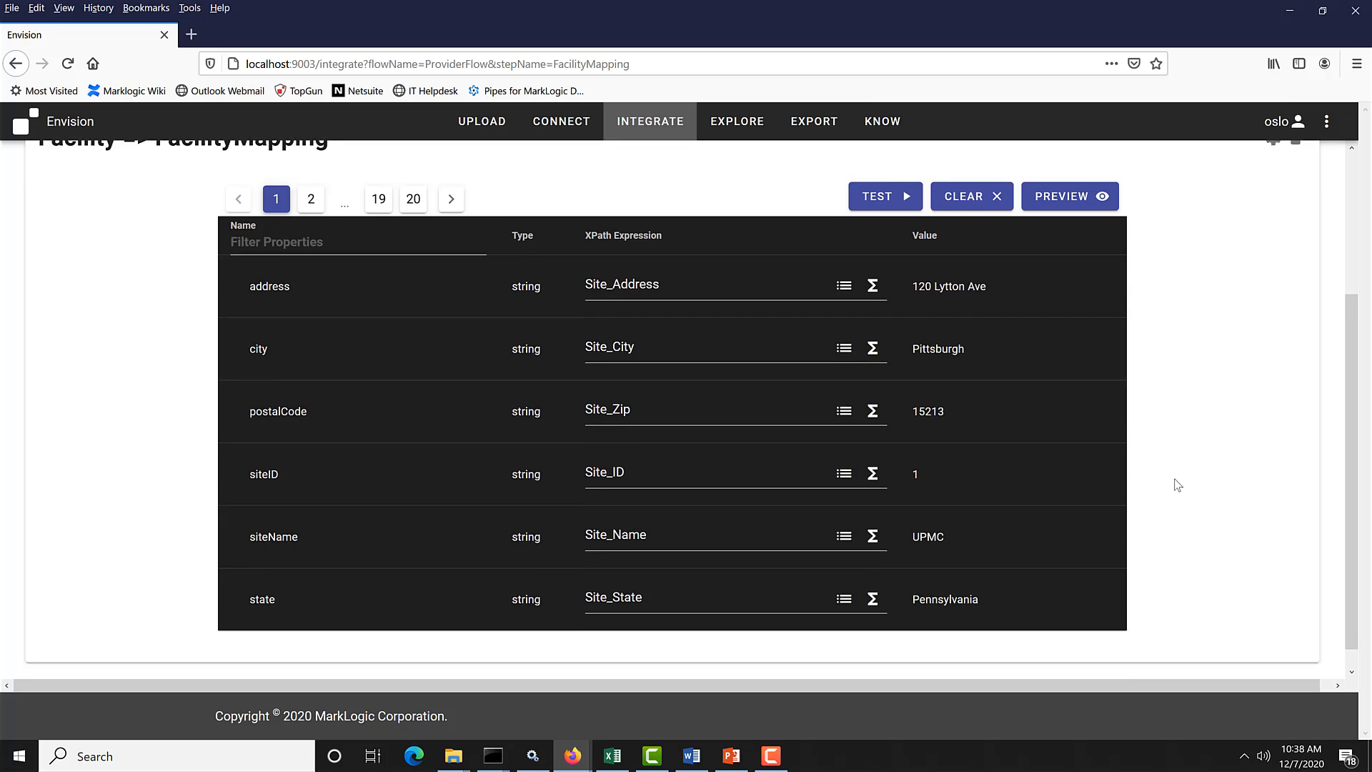
# - Run both the PersonMapping and FacilityMapping steps of ProviderFlow and show the overview for managing the entity data
pyautogui.scroll(2, 1178, 486)
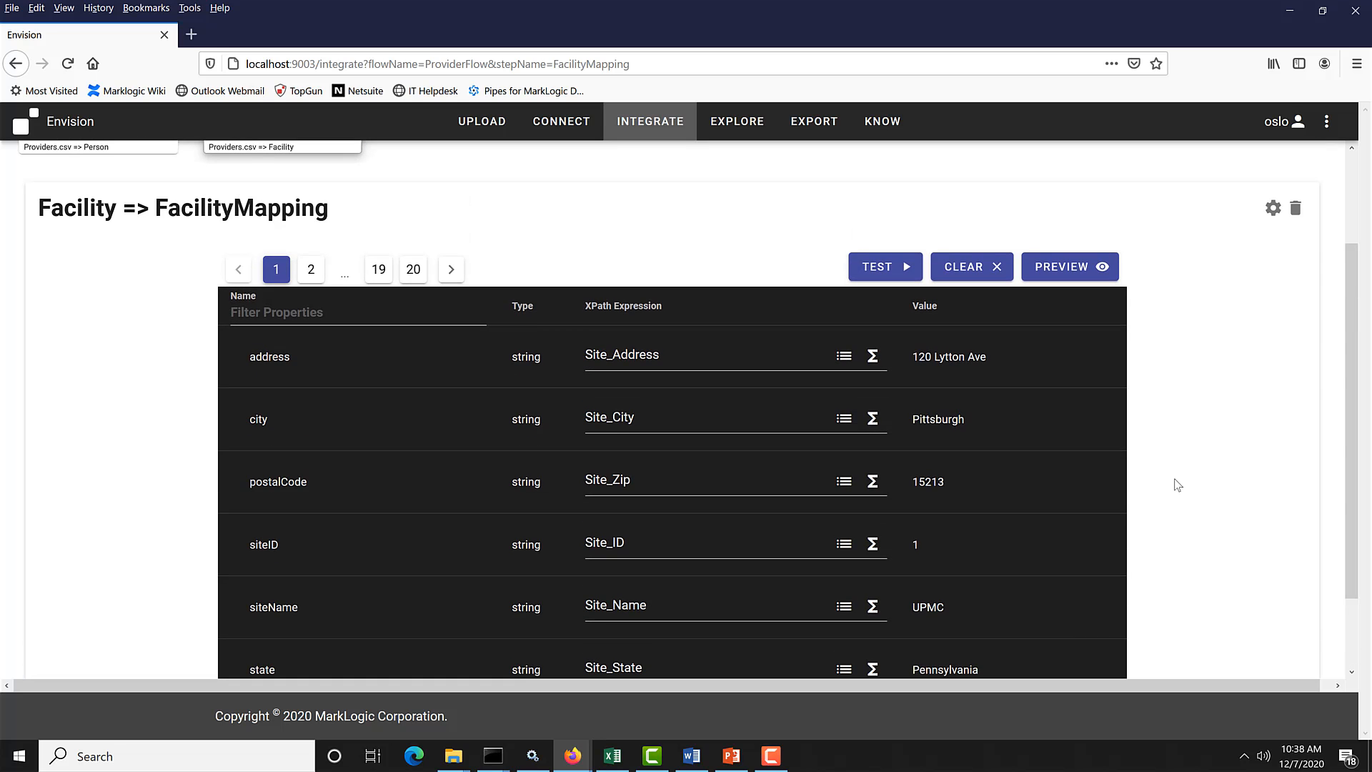
pyautogui.scroll(3, 1178, 485)
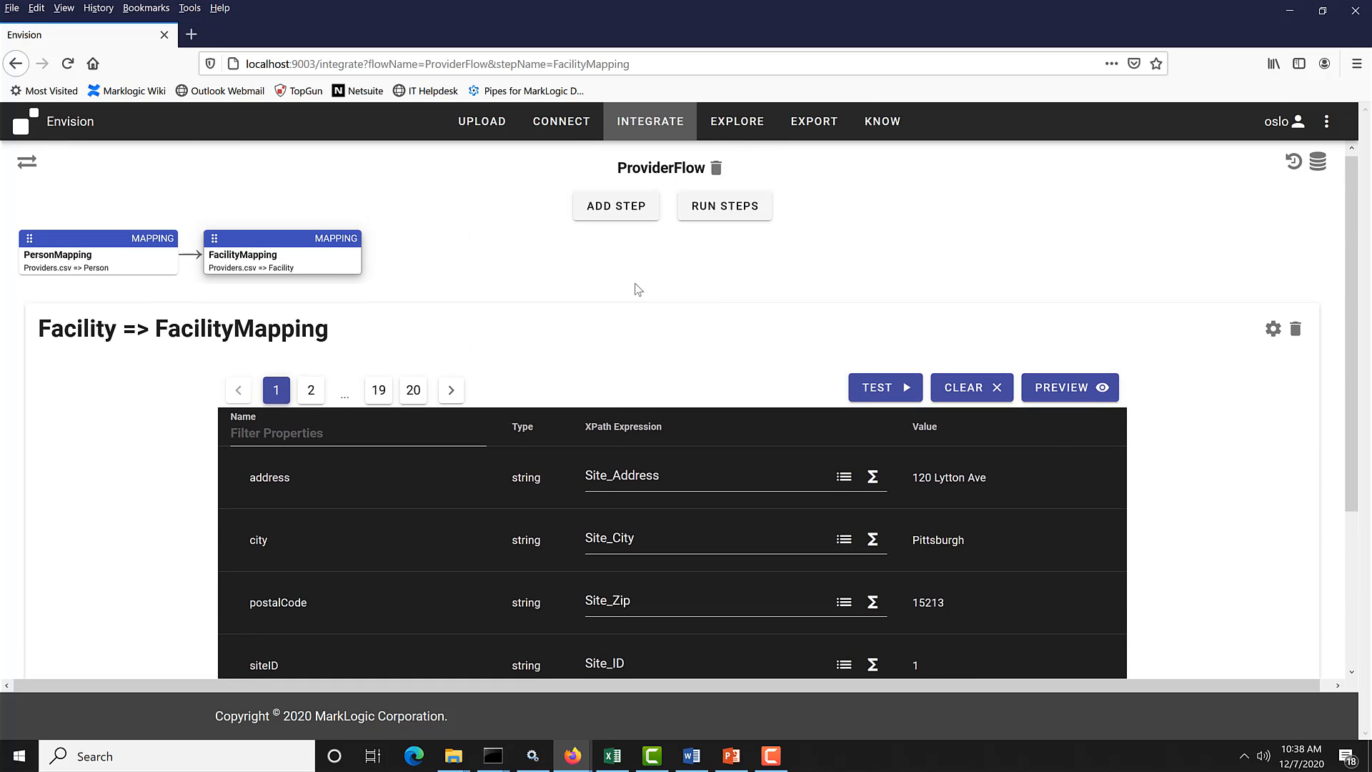
pyautogui.click(735, 224)
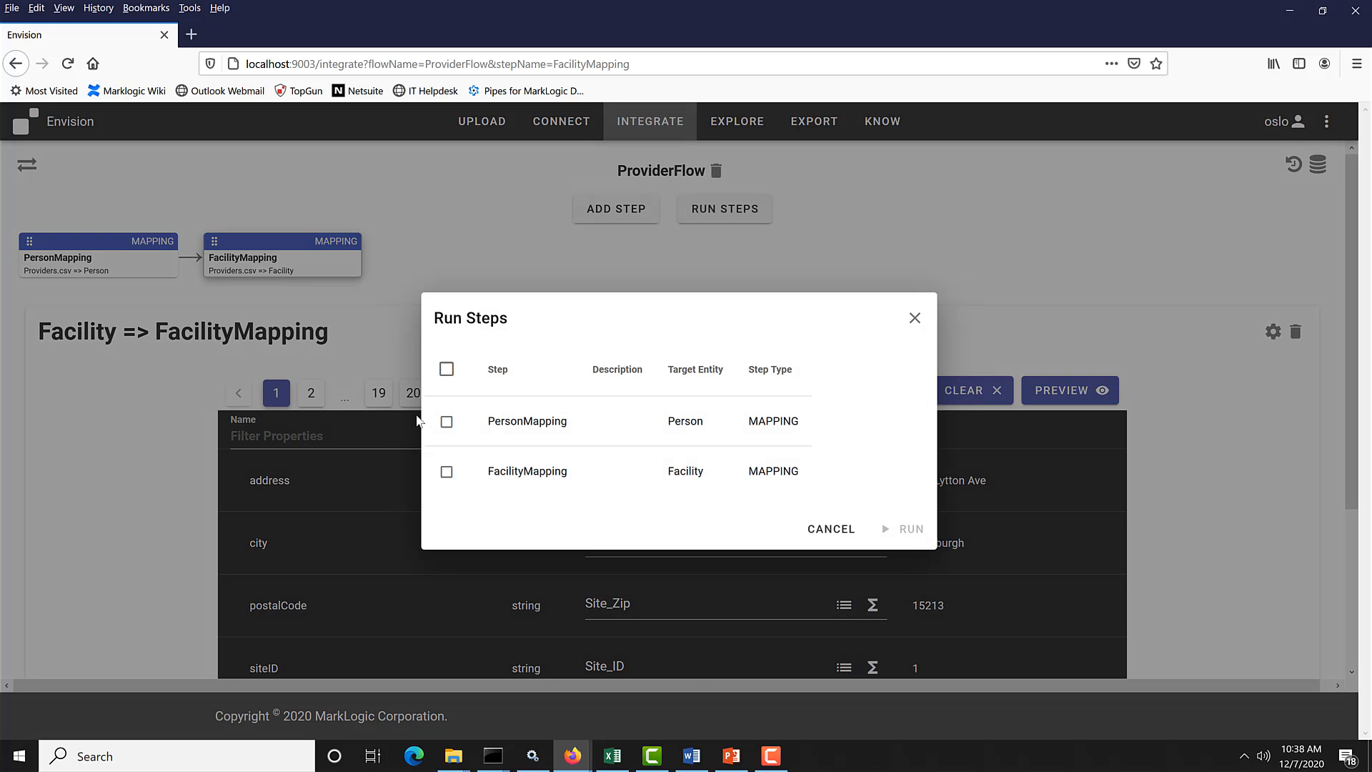
pyautogui.click(446, 421)
pyautogui.click(446, 471)
pyautogui.click(905, 529)
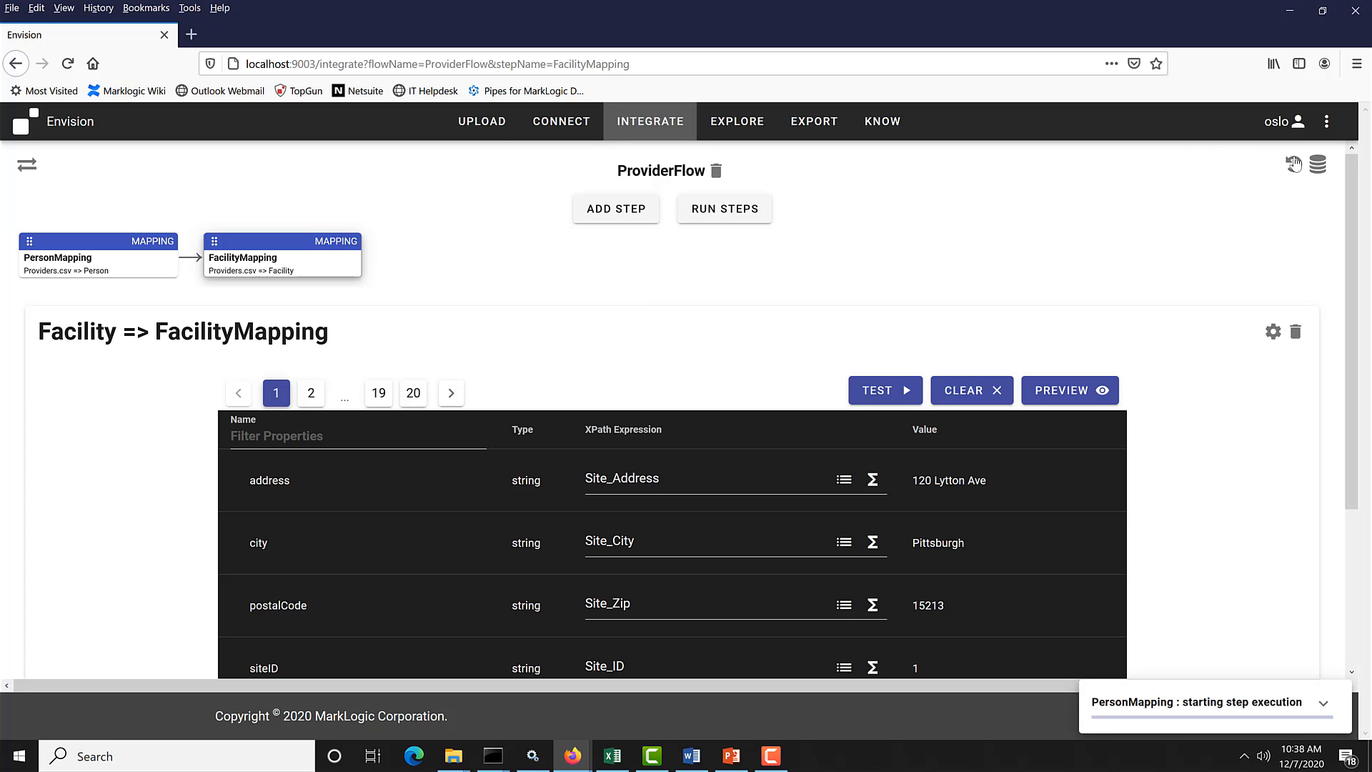
pyautogui.click(1319, 167)
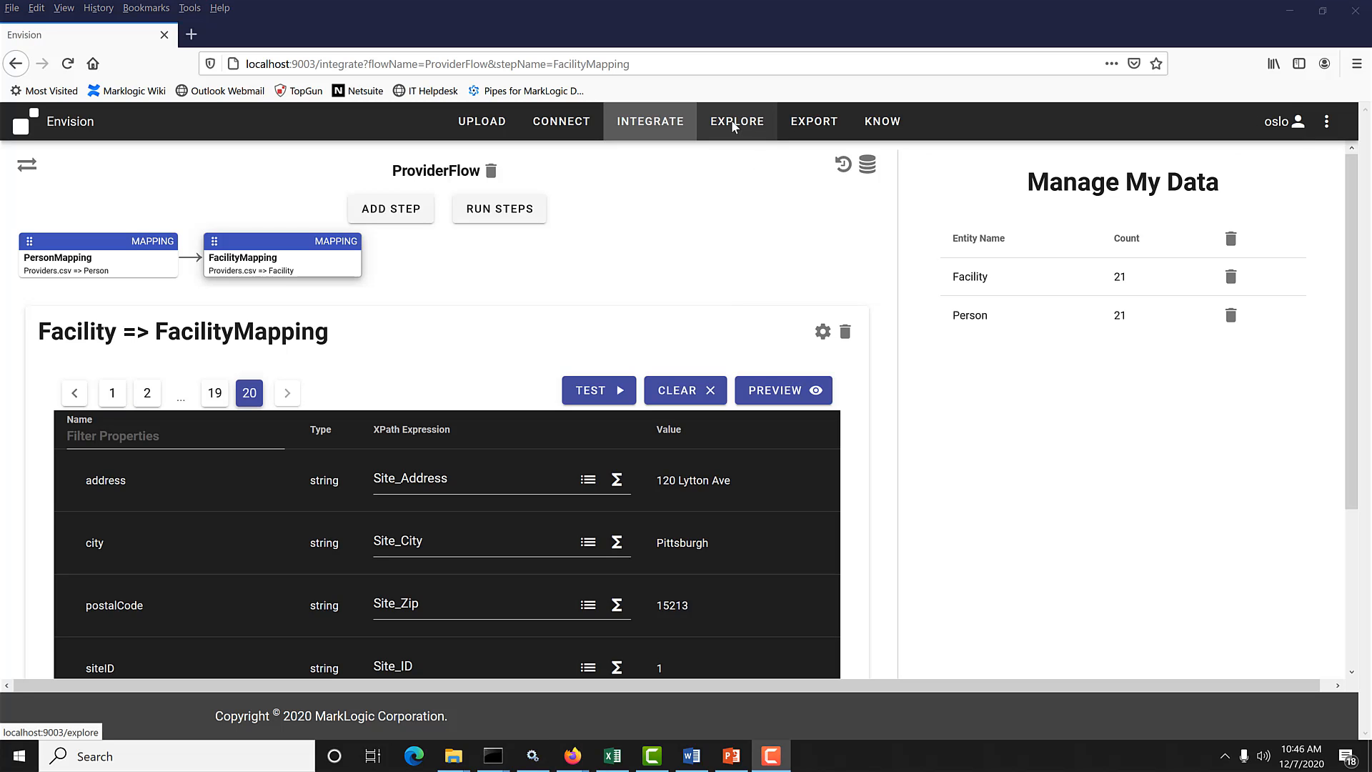
# - Explore the data as a graph, view the properties of the Person node linked to three Memorial Hospital facilities, and shift that node slightly
pyautogui.click(734, 127)
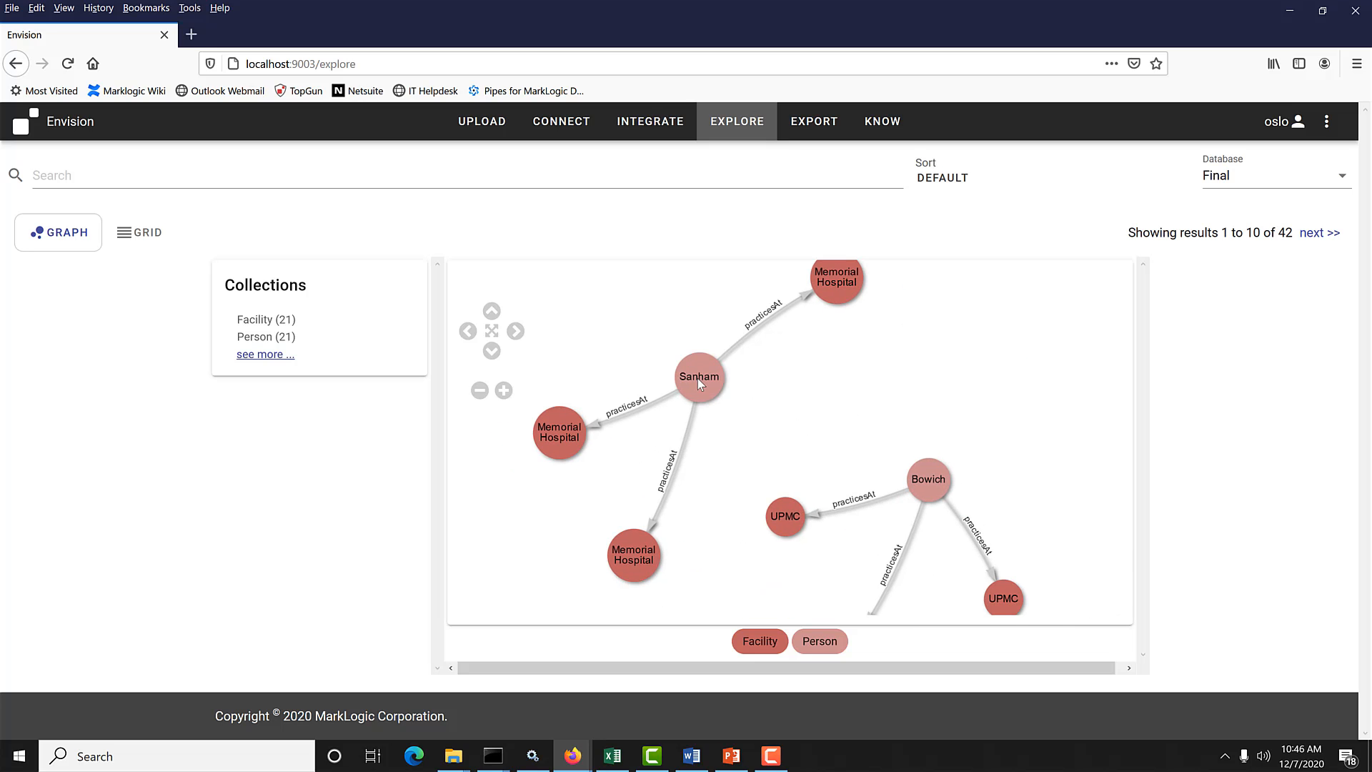
pyautogui.click(699, 382)
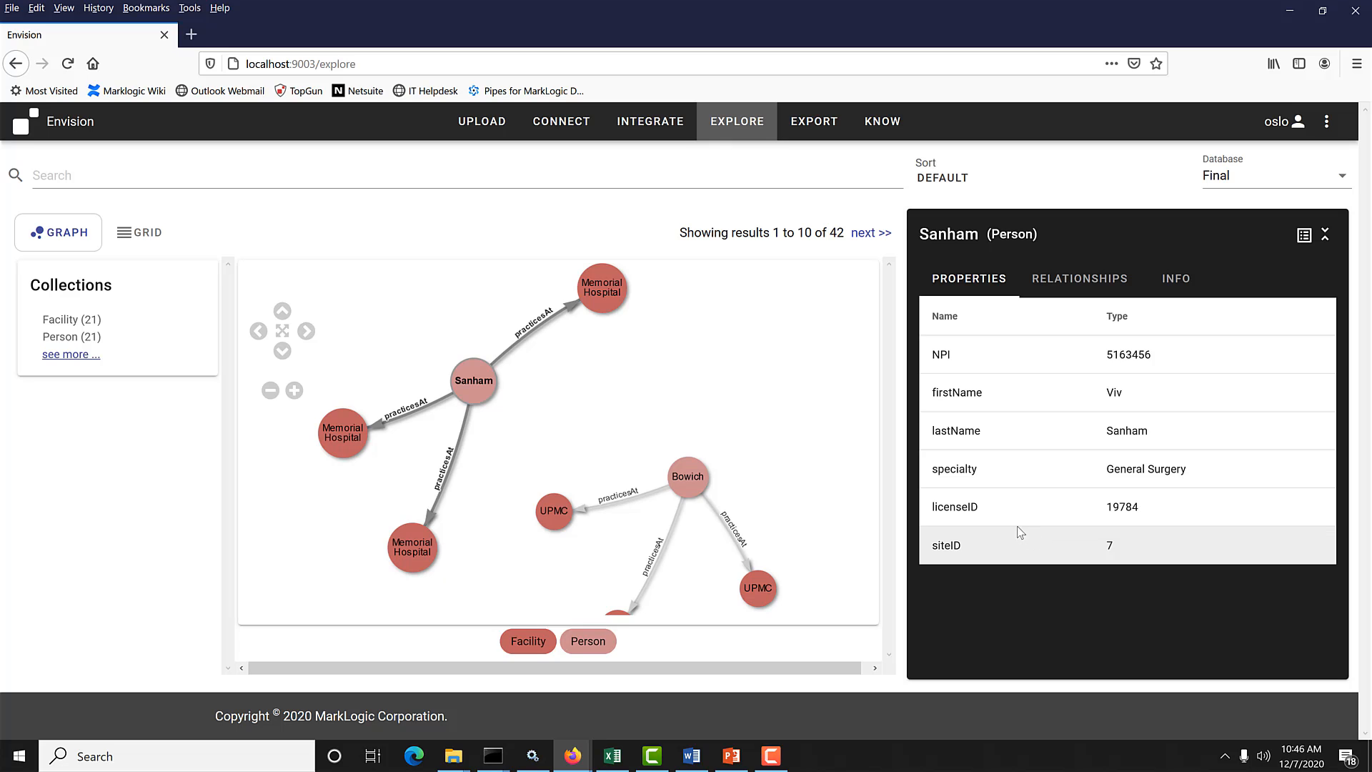
pyautogui.moveTo(472, 389); pyautogui.dragTo(492, 405)
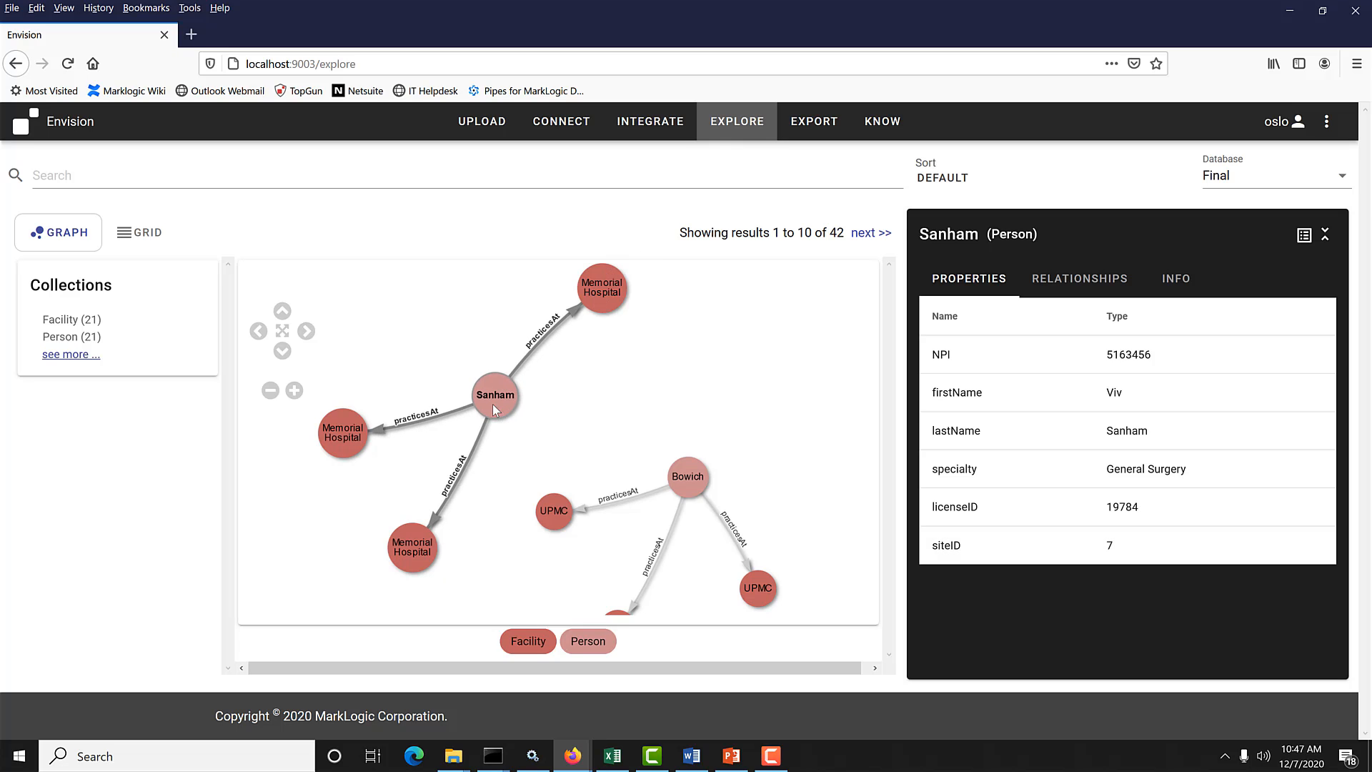
# - View the properties of the Memorial Hospital facility nodes linked to the selected Person node and spread the nodes apart slightly
pyautogui.click(599, 300)
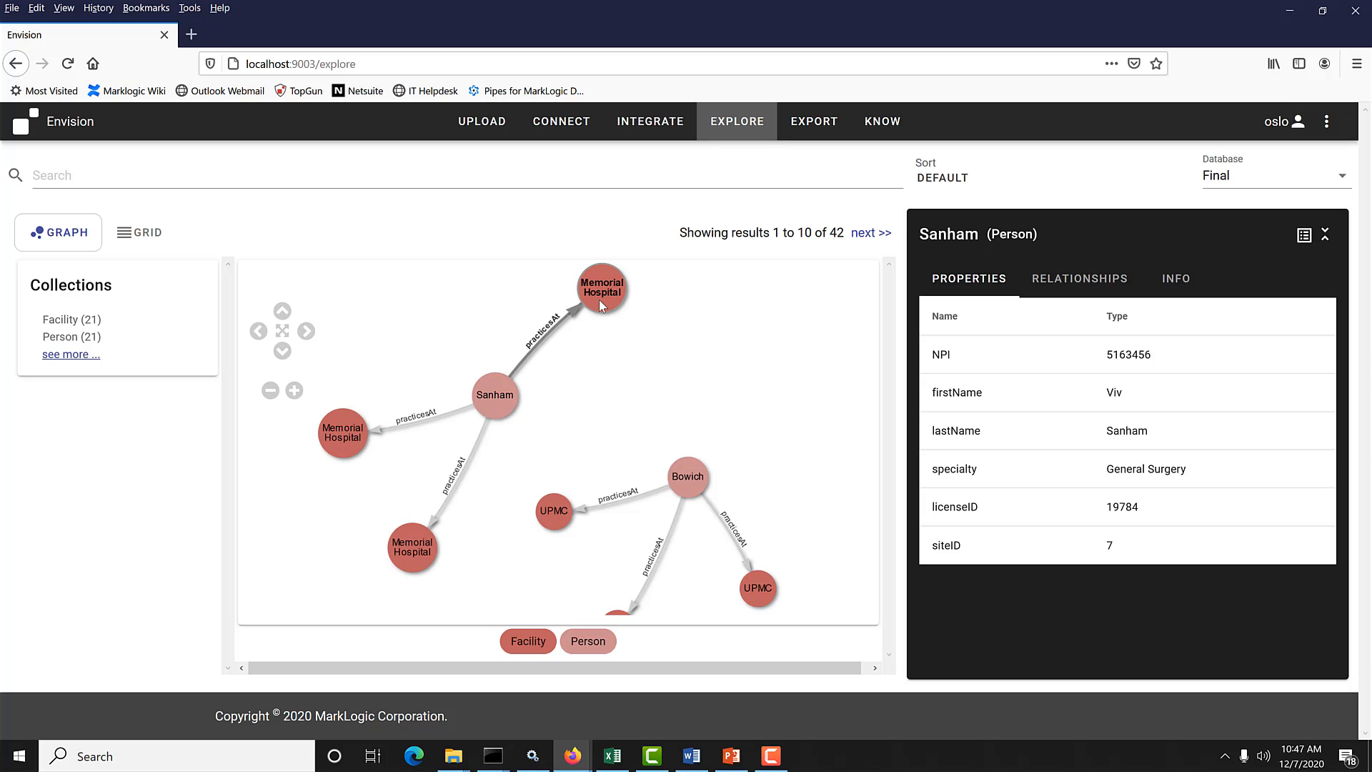
pyautogui.click(404, 559)
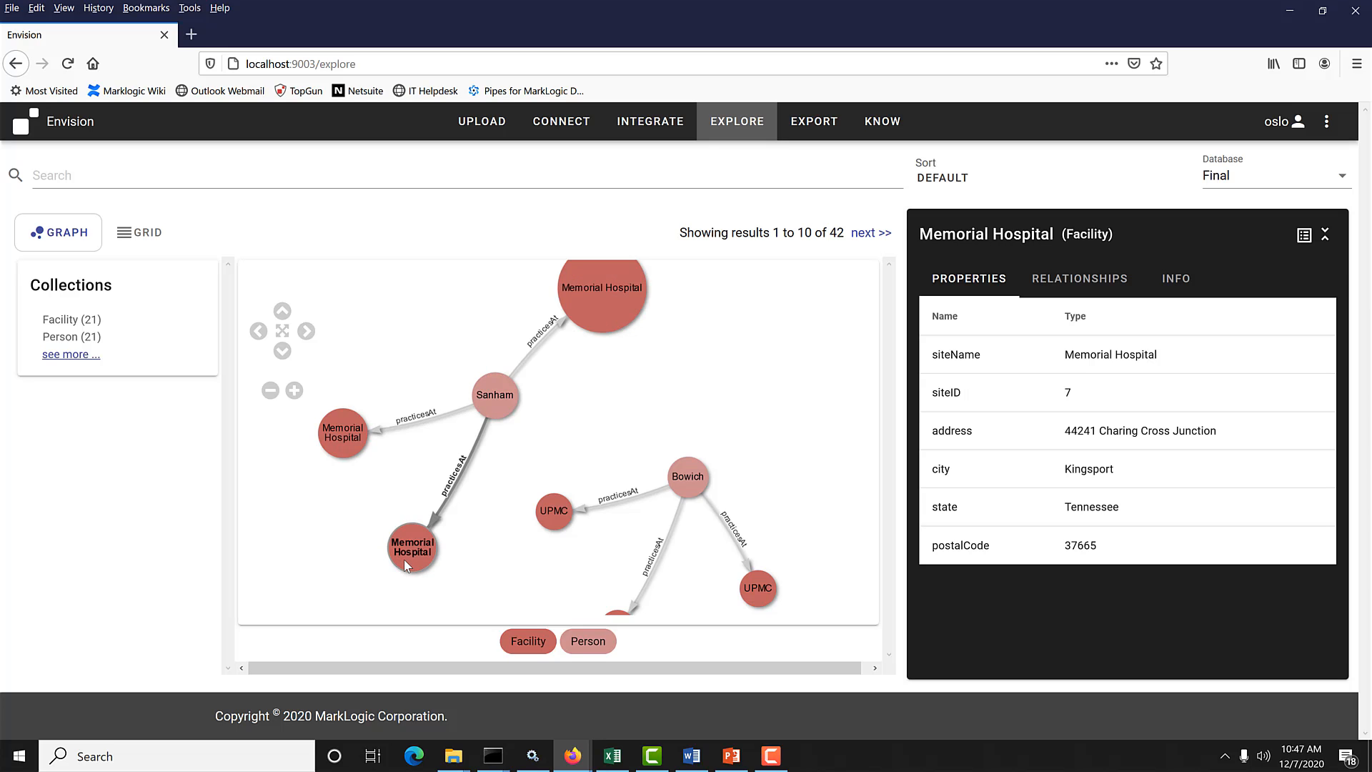
pyautogui.click(349, 438)
pyautogui.moveTo(501, 396); pyautogui.dragTo(537, 407)
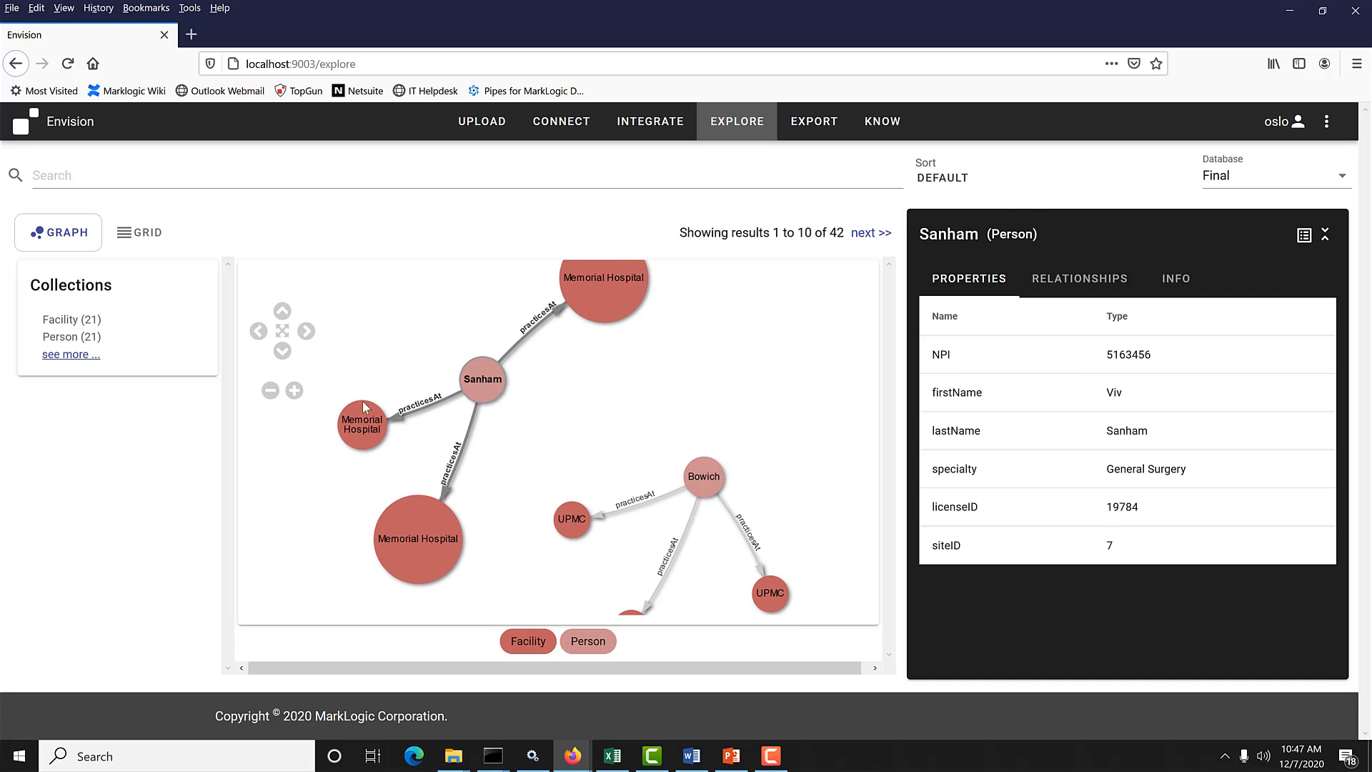
pyautogui.moveTo(363, 401); pyautogui.dragTo(362, 340)
pyautogui.click(497, 390)
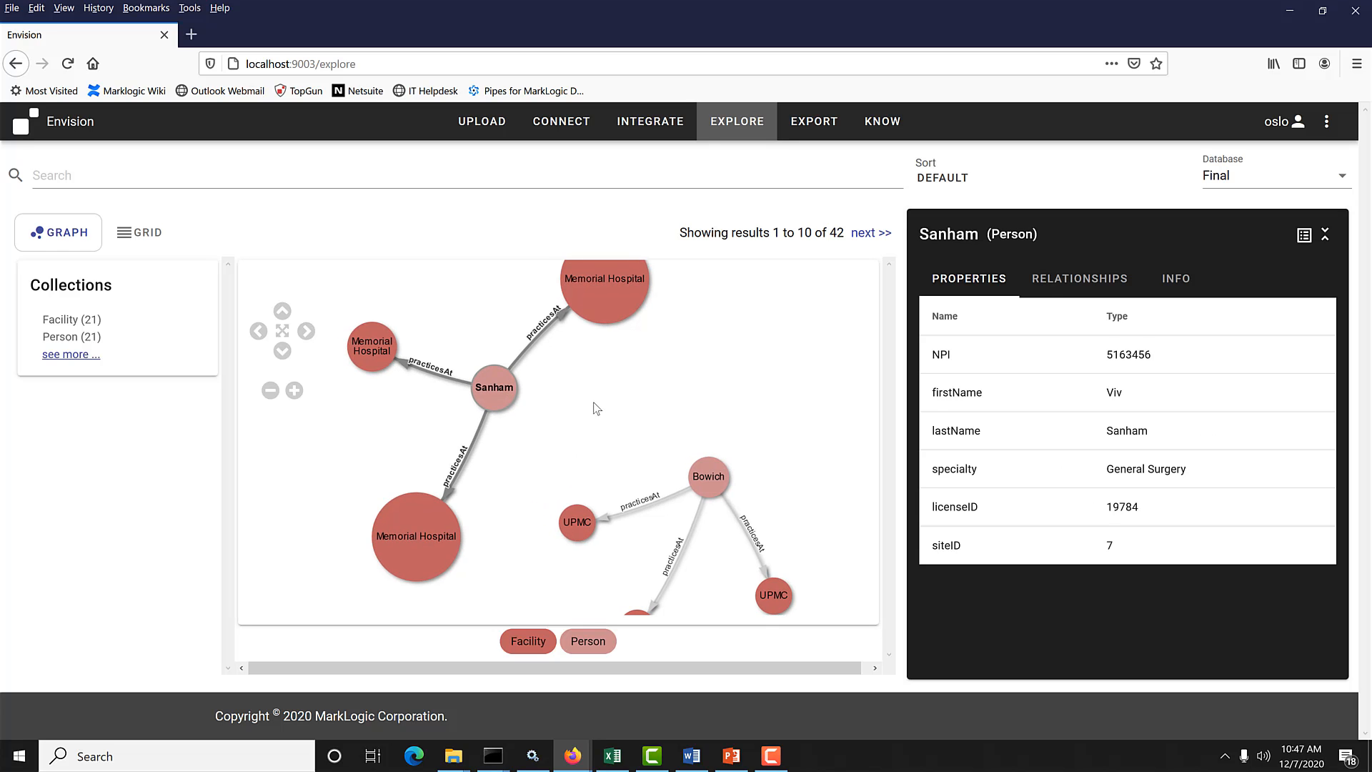
pyautogui.moveTo(565, 378)
pyautogui.mouseDown()
pyautogui.moveTo(561, 406)
pyautogui.moveTo(542, 385)
pyautogui.mouseUp()
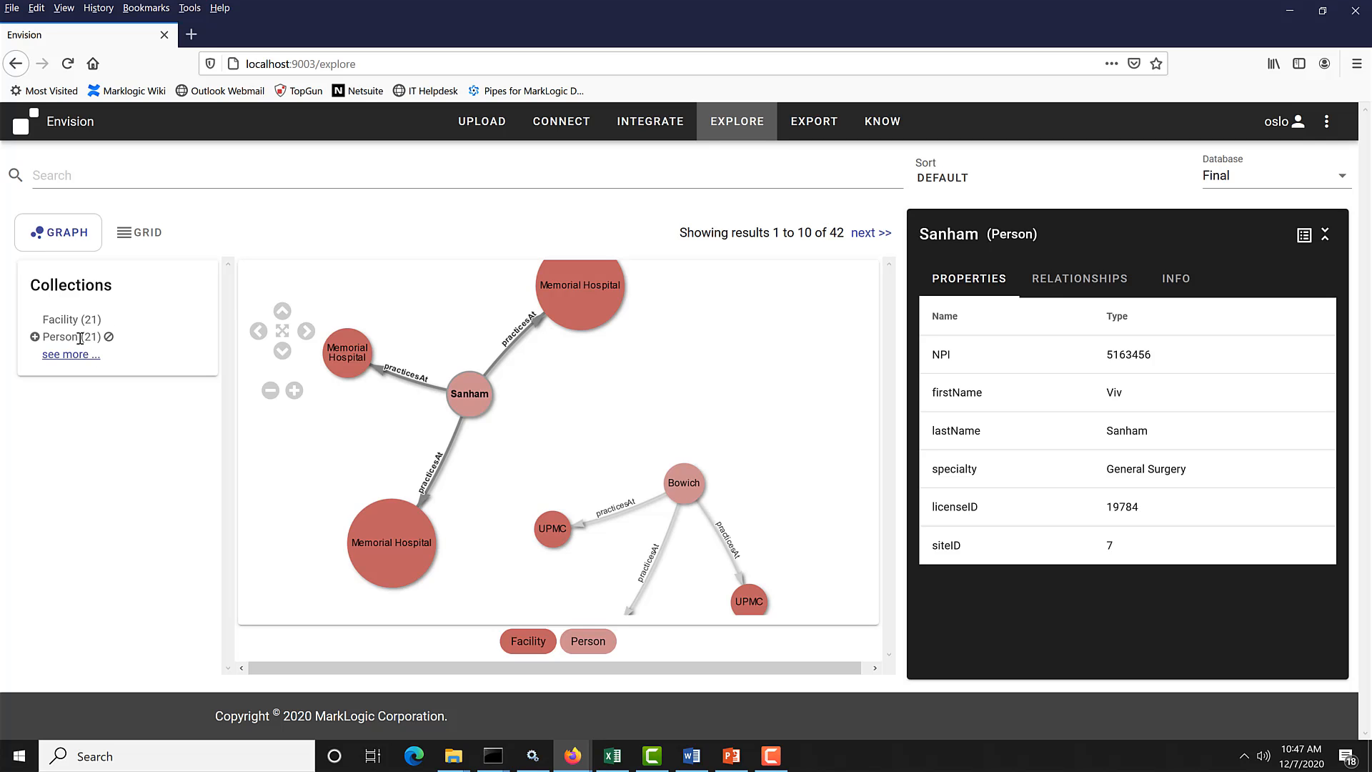
# - Show the data as a grid, filter it to the Facility collection, and view the first facility record's properties
pyautogui.click(150, 230)
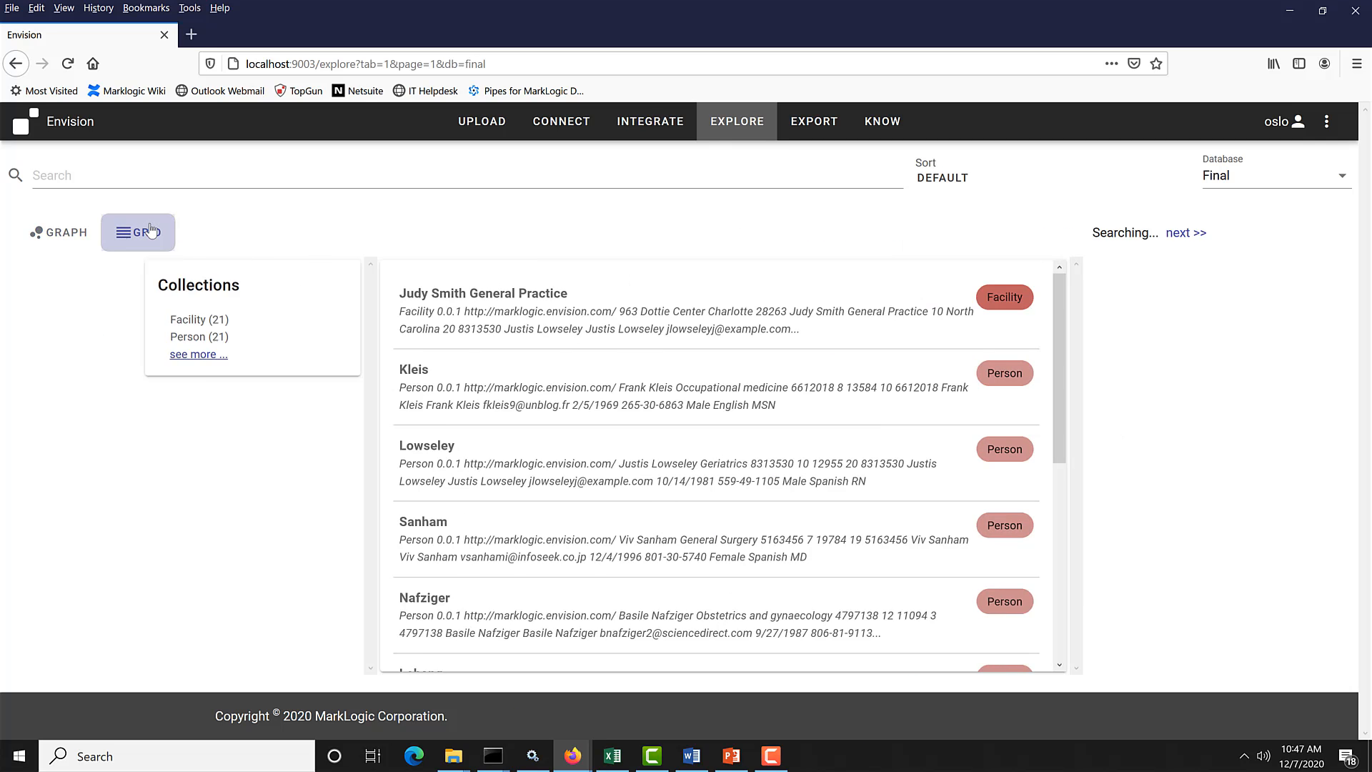
pyautogui.click(264, 318)
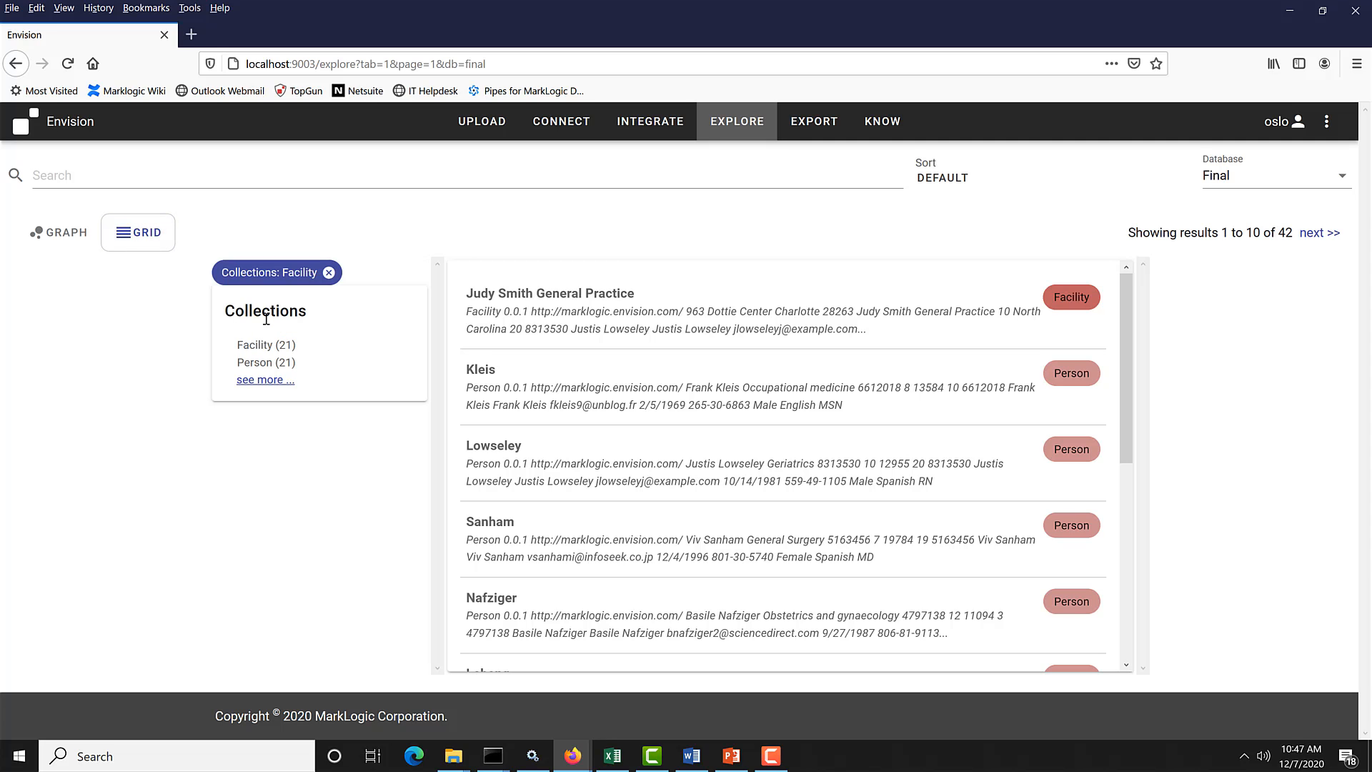
pyautogui.click(567, 323)
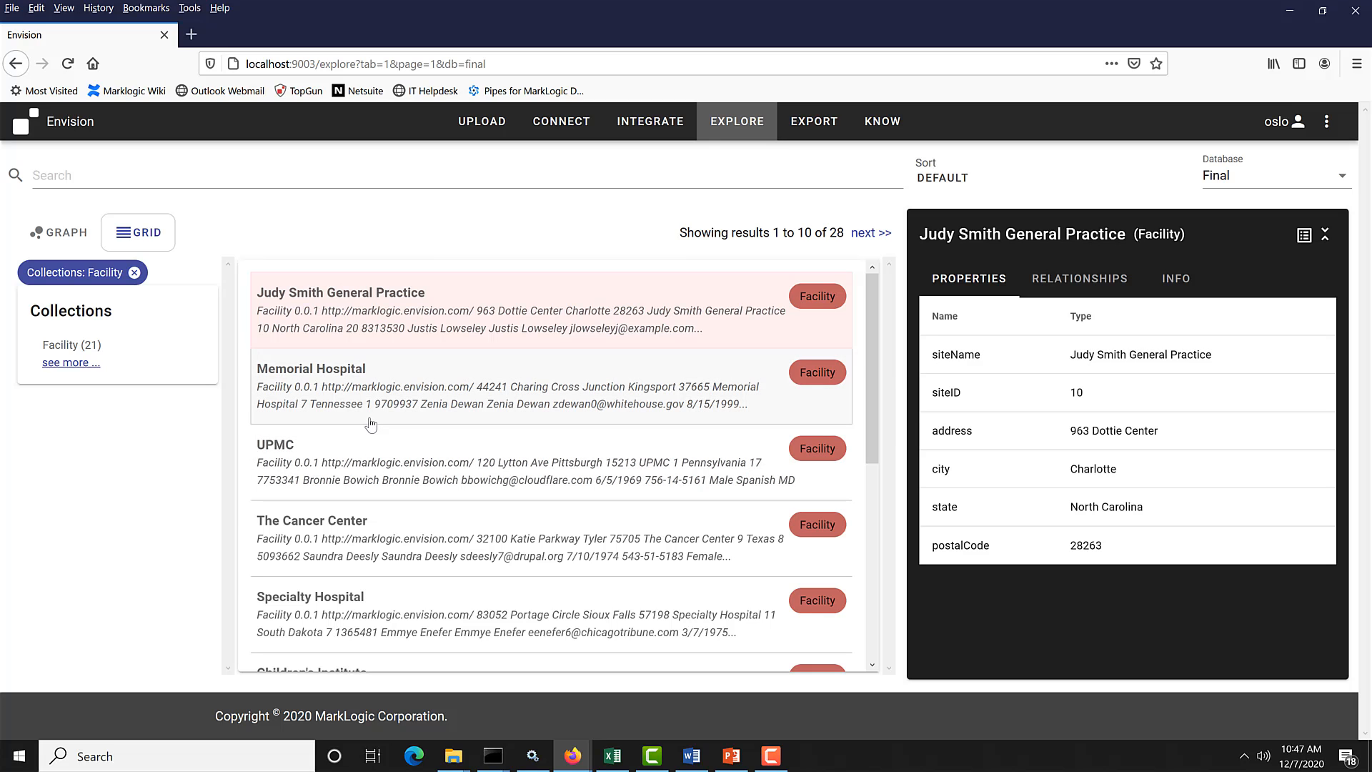
# - Show the Facility-filtered data as a graph and view the properties of the Memorial Hospital node
pyautogui.click(66, 238)
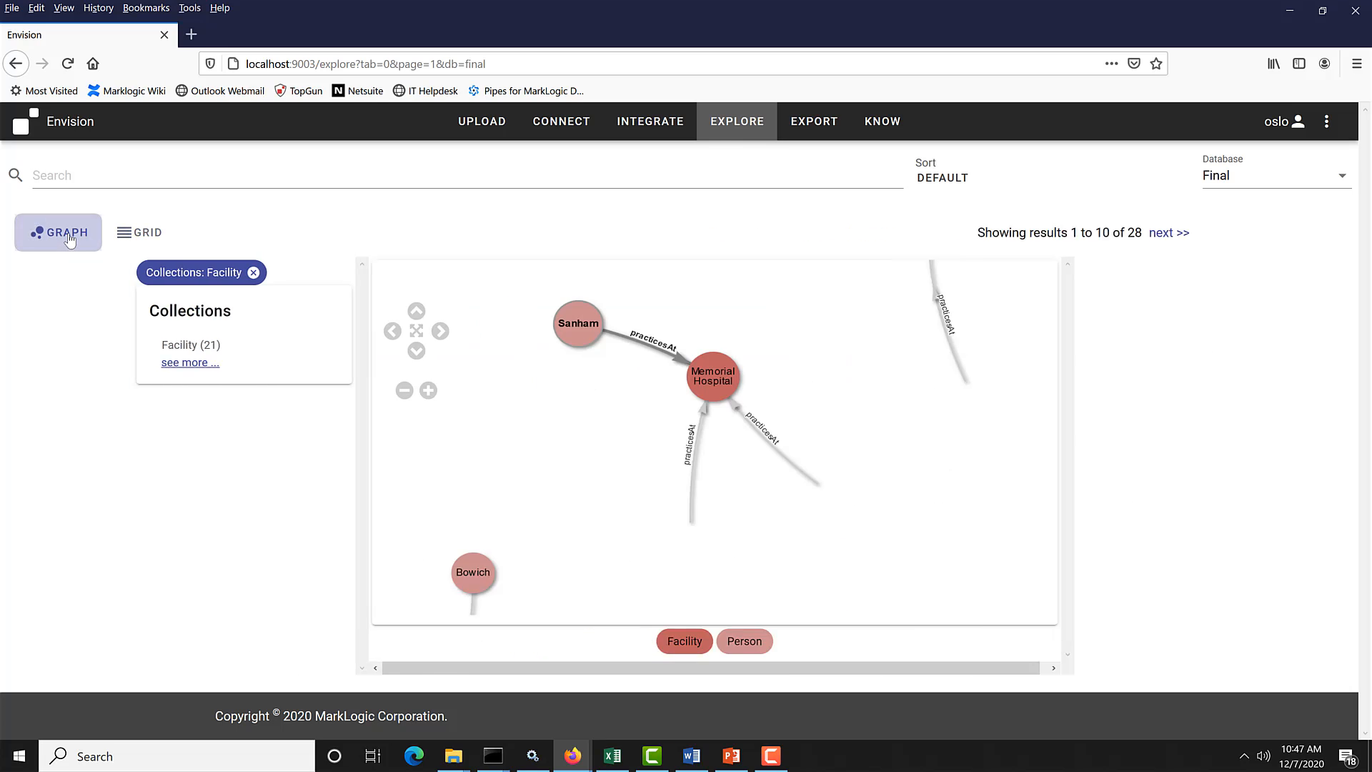
pyautogui.click(669, 322)
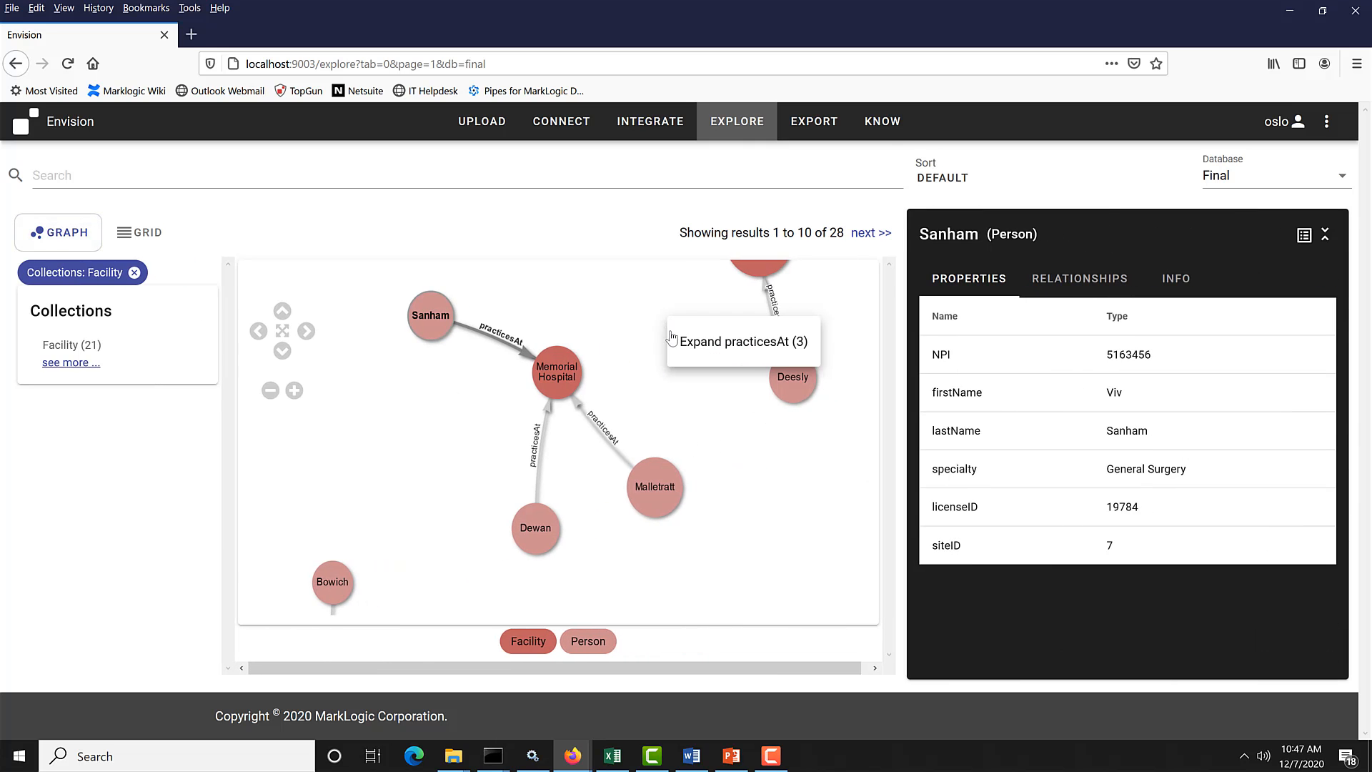
pyautogui.click(564, 372)
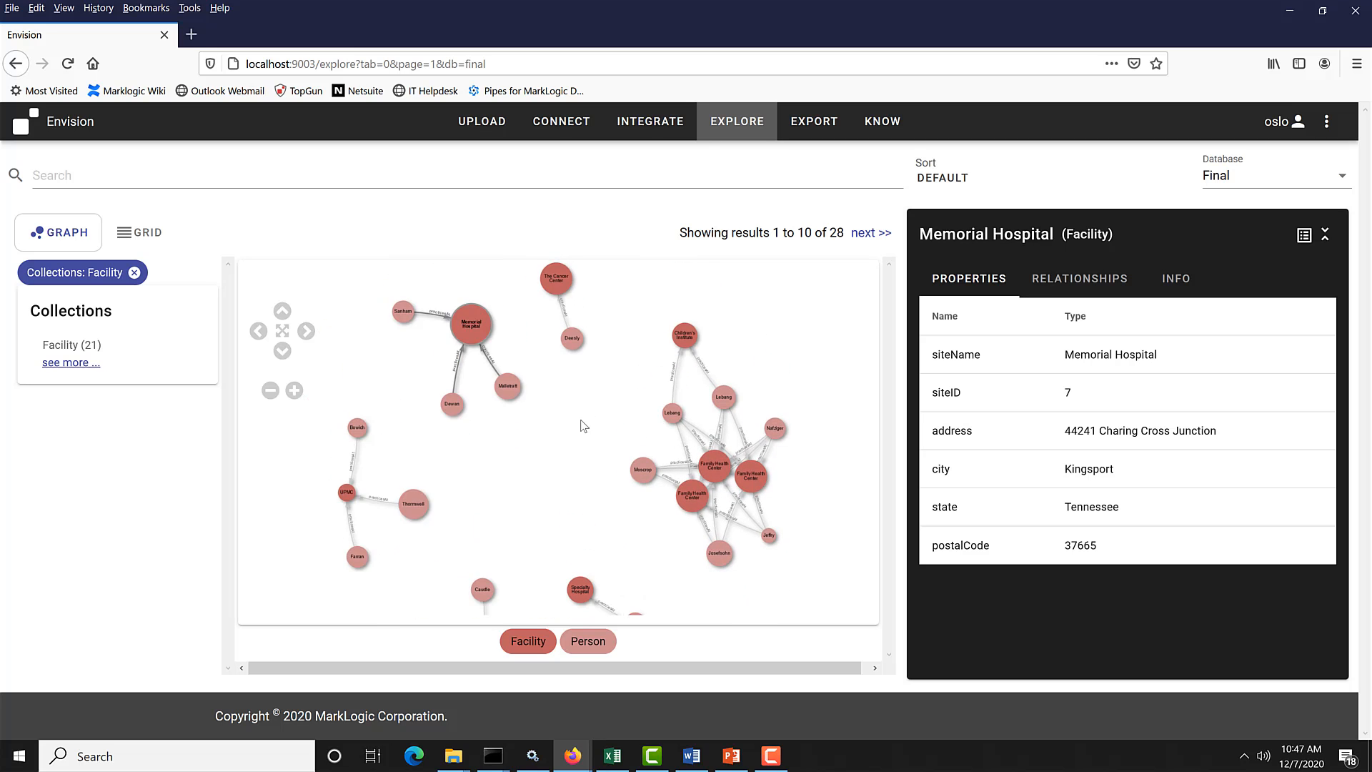
pyautogui.scroll(3, 564, 457)
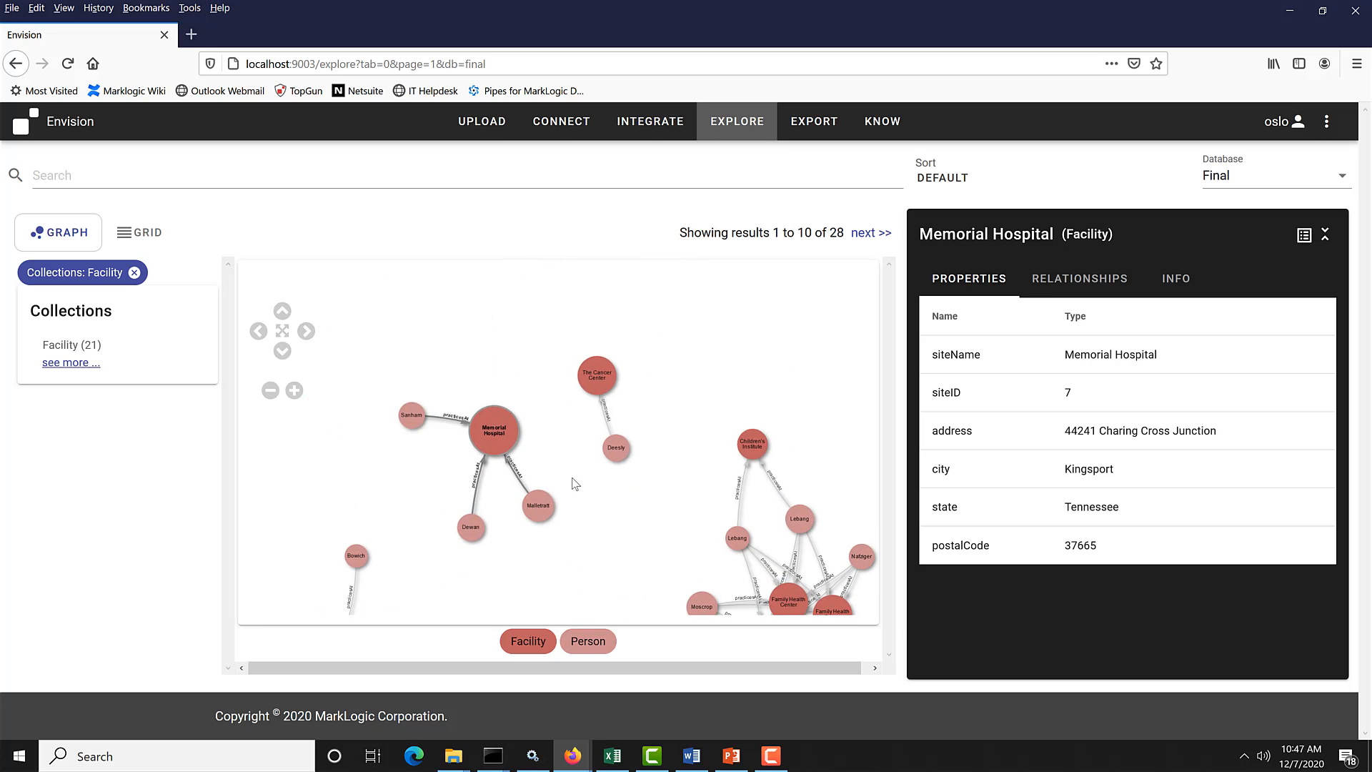
pyautogui.moveTo(563, 461); pyautogui.dragTo(527, 355)
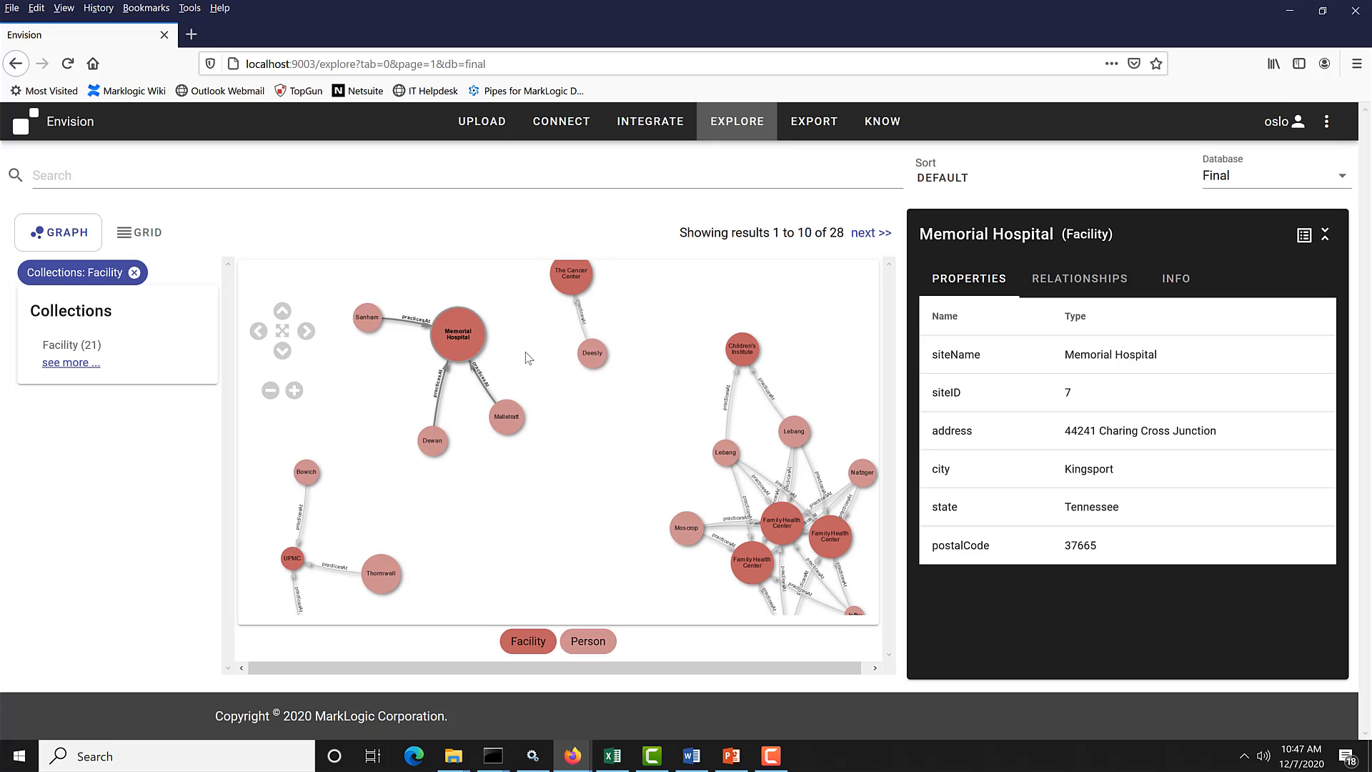
# - Clear the Facility filter and examine the dhf:DocUpdated history entry of the Person node linked to three Memorial Hospital facilities
pyautogui.click(134, 273)
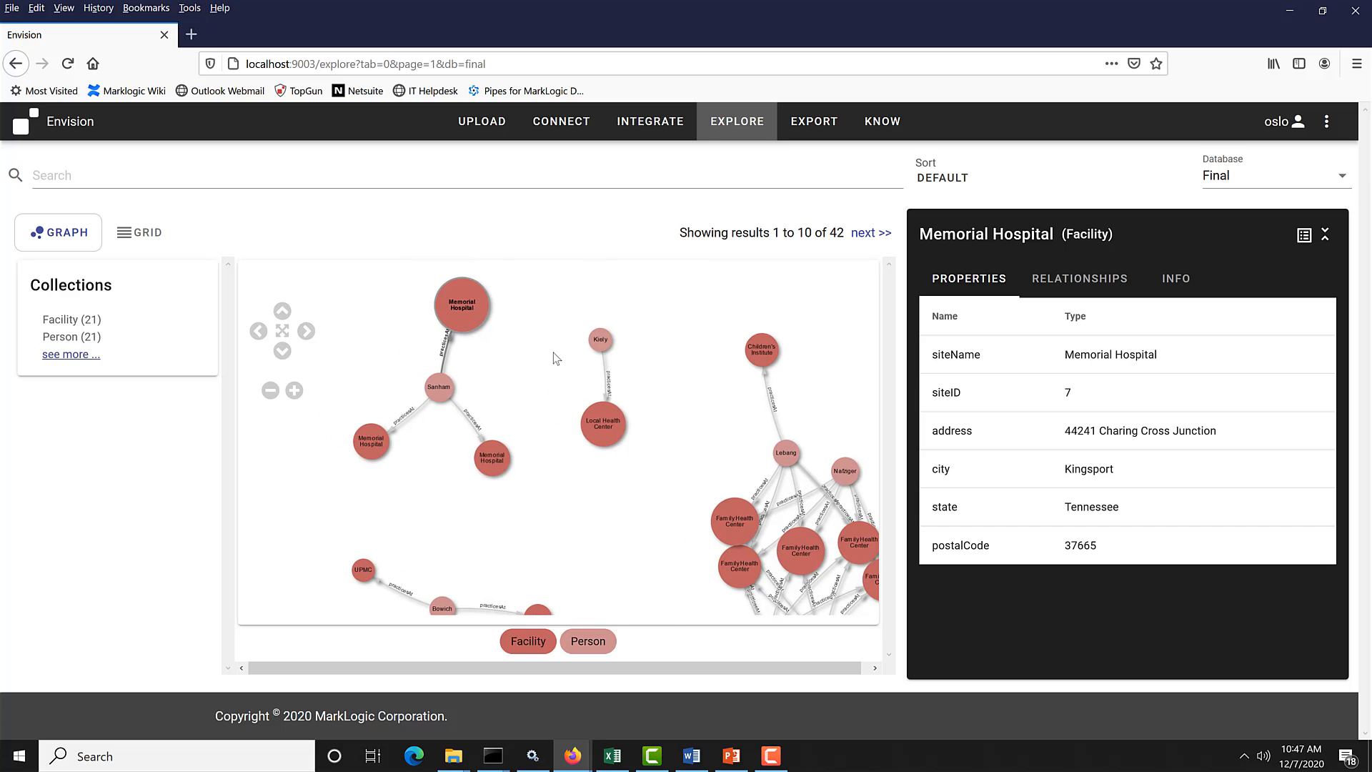
pyautogui.click(459, 417)
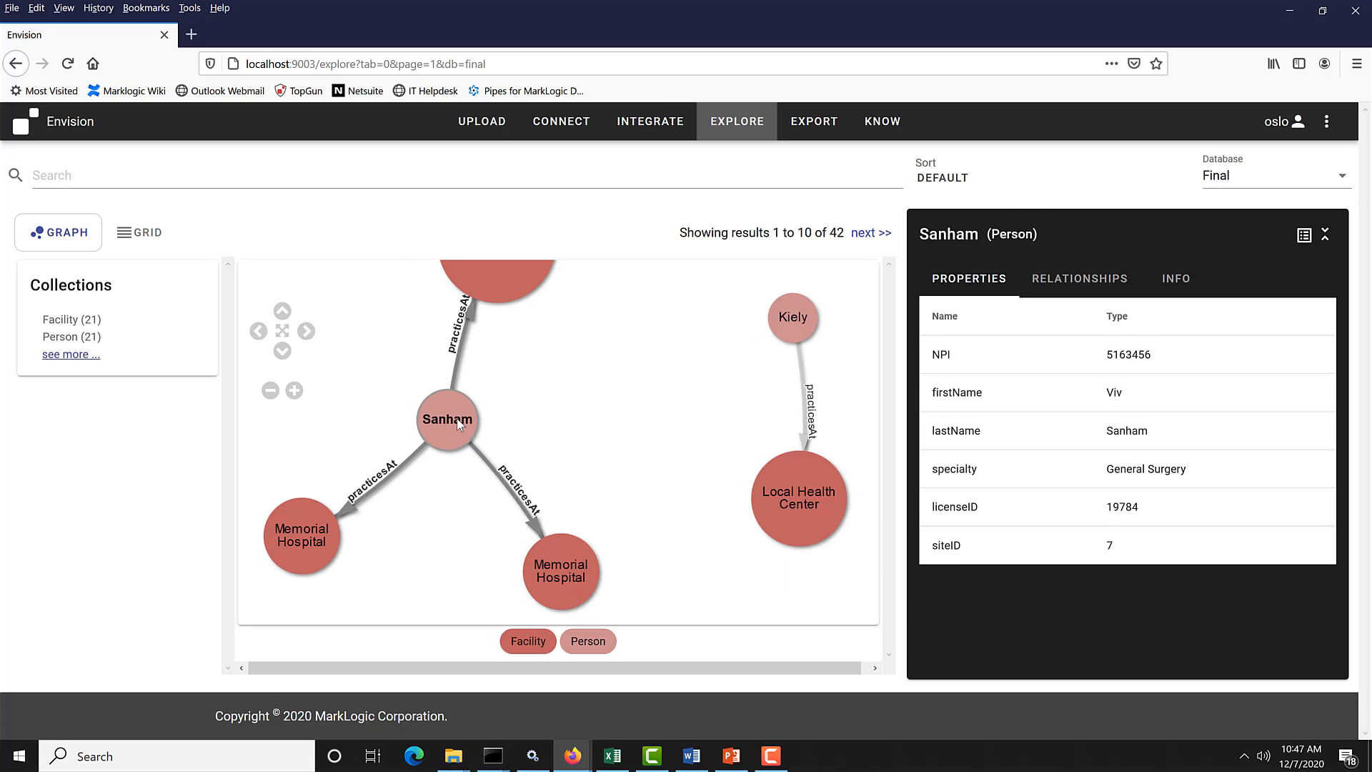
pyautogui.click(1163, 280)
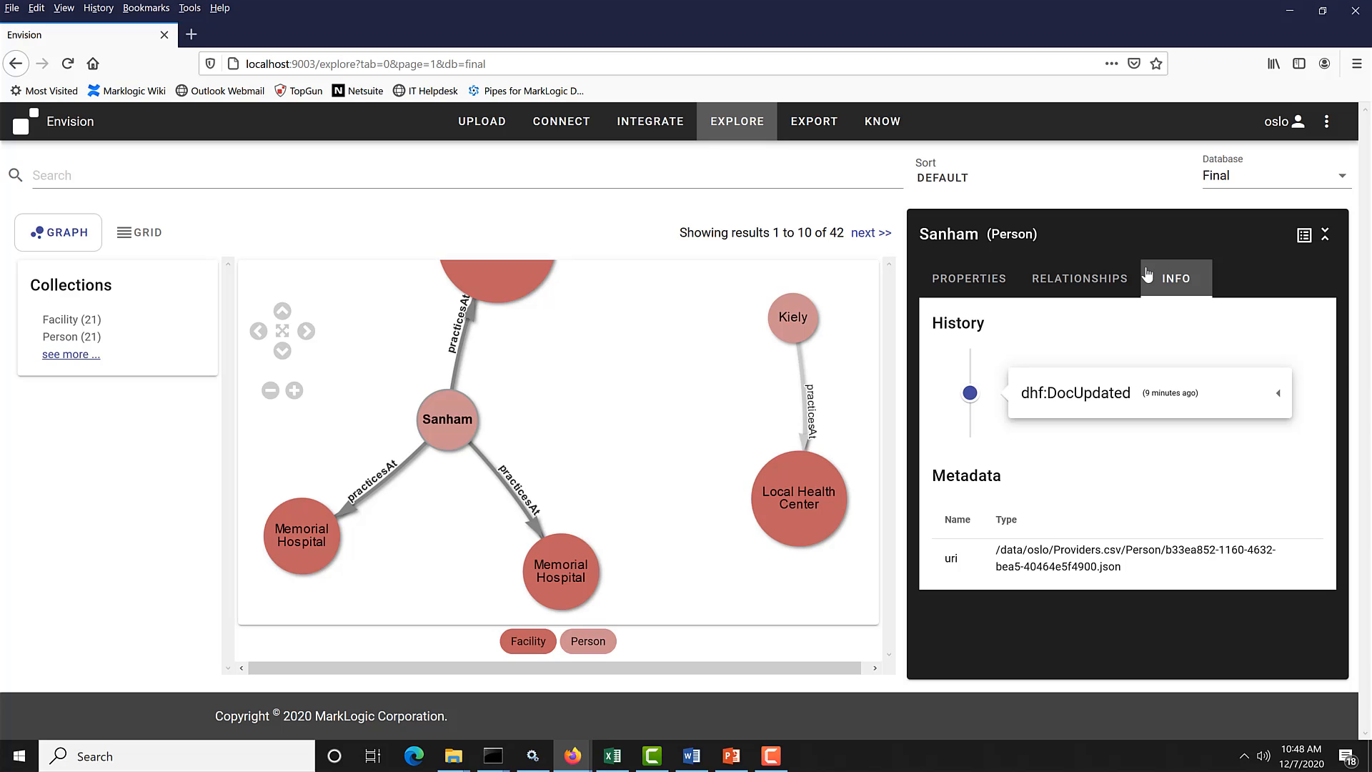
pyautogui.click(1087, 400)
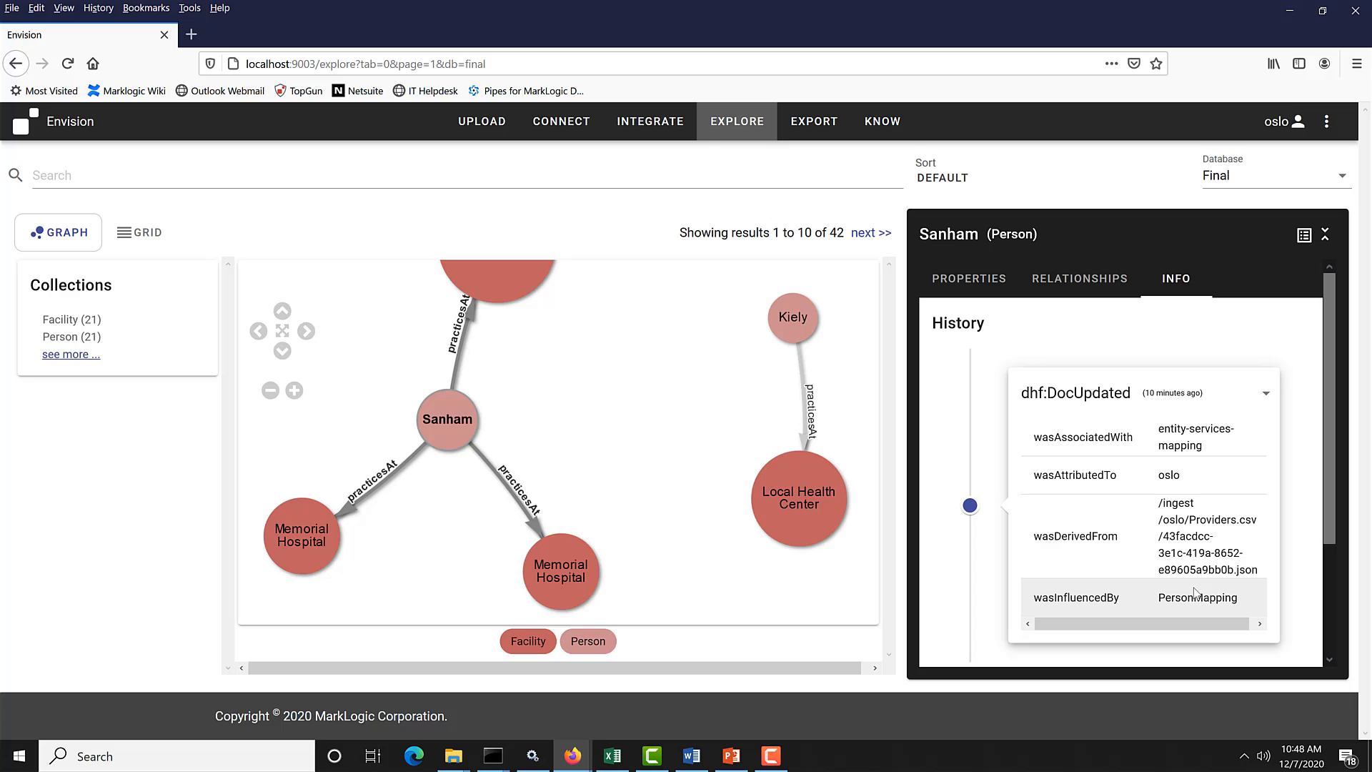
pyautogui.click(1090, 390)
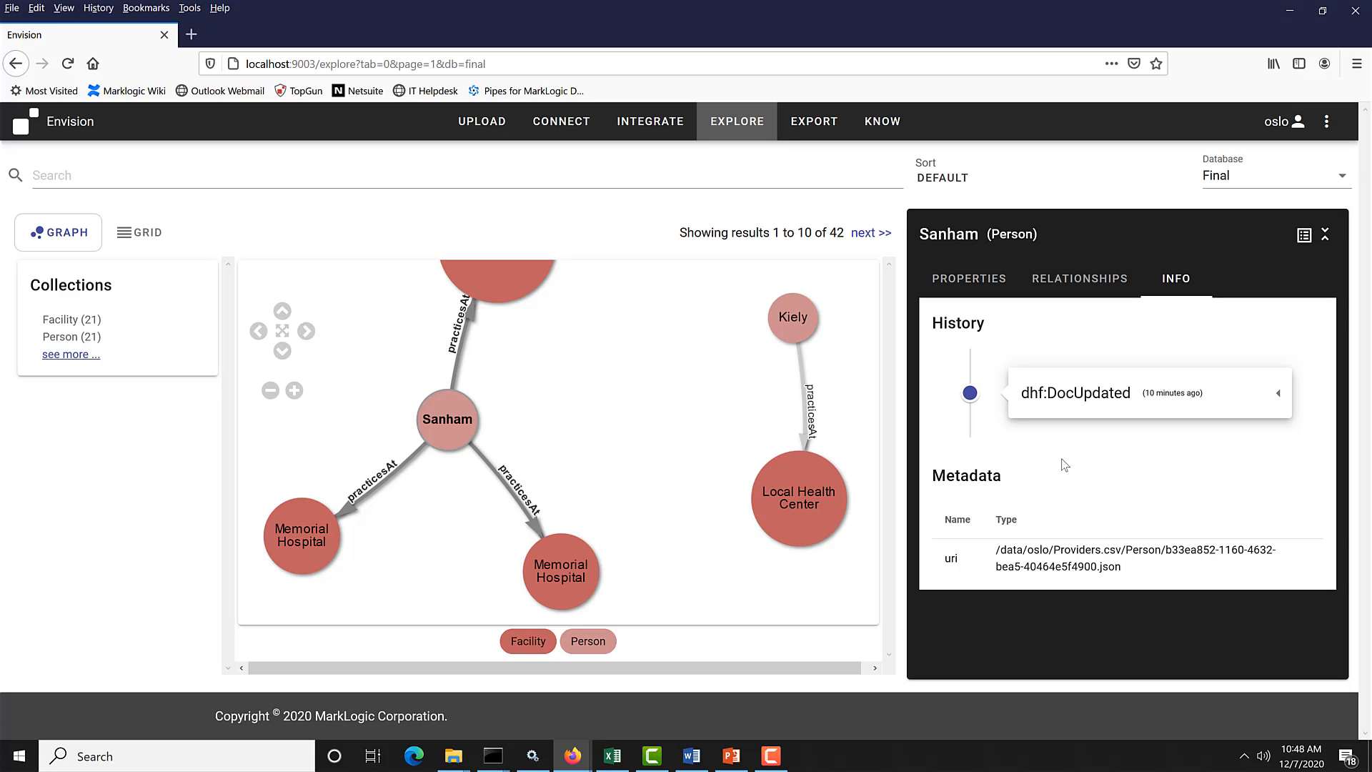
# - View the history and metadata of the largest Memorial Hospital facility node
pyautogui.moveTo(570, 318); pyautogui.dragTo(620, 395)
pyautogui.moveTo(583, 343); pyautogui.dragTo(624, 360)
pyautogui.moveTo(740, 485); pyautogui.dragTo(631, 465)
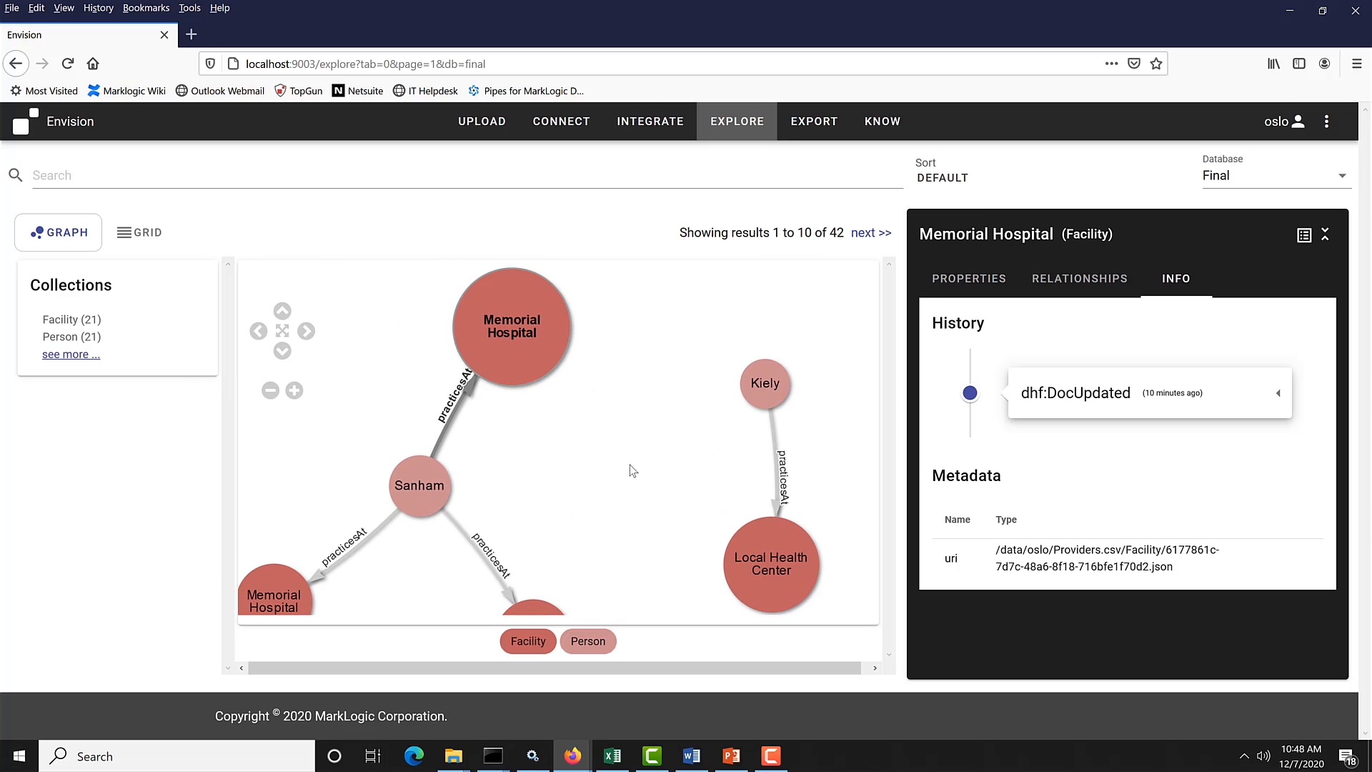
# - Add a Matching step named FacilityMatch to ProviderFlow with Facility as both the entity type and the data source
pyautogui.click(656, 123)
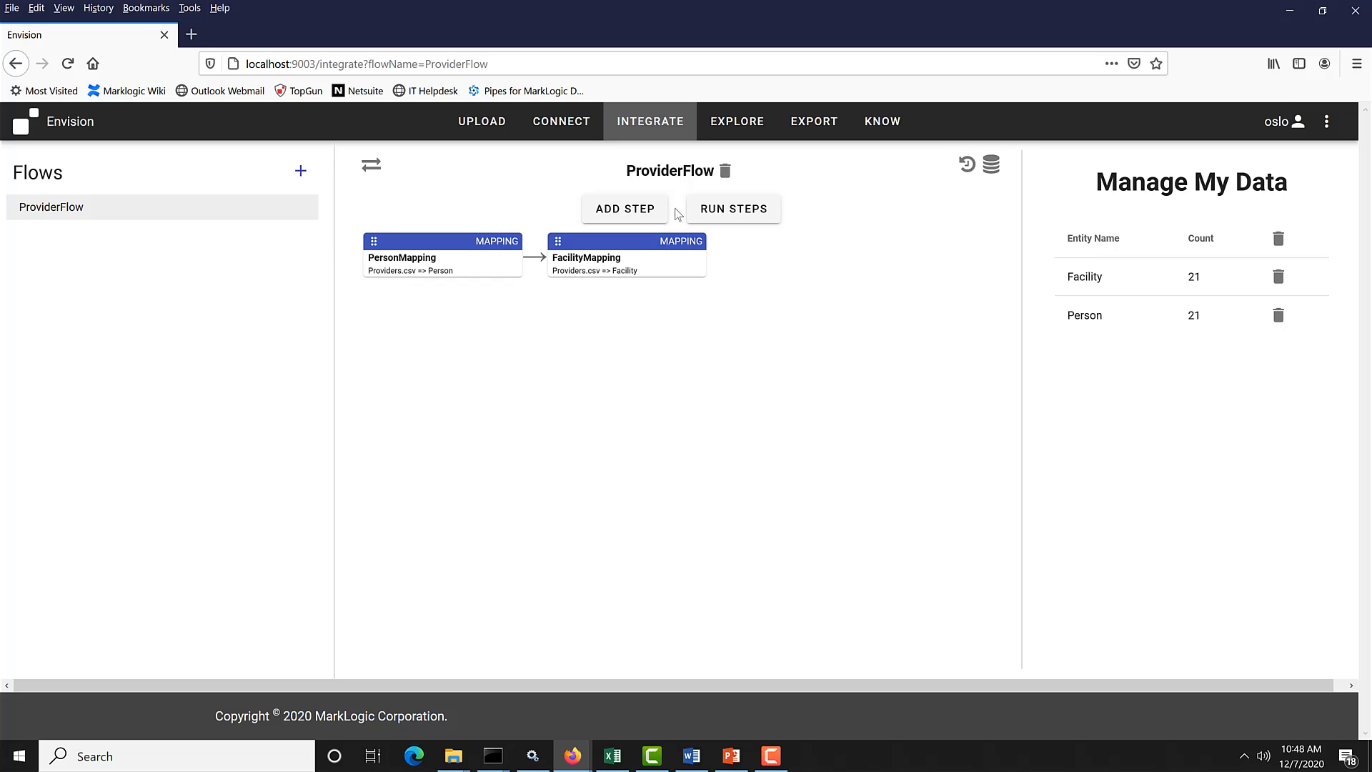
pyautogui.click(625, 209)
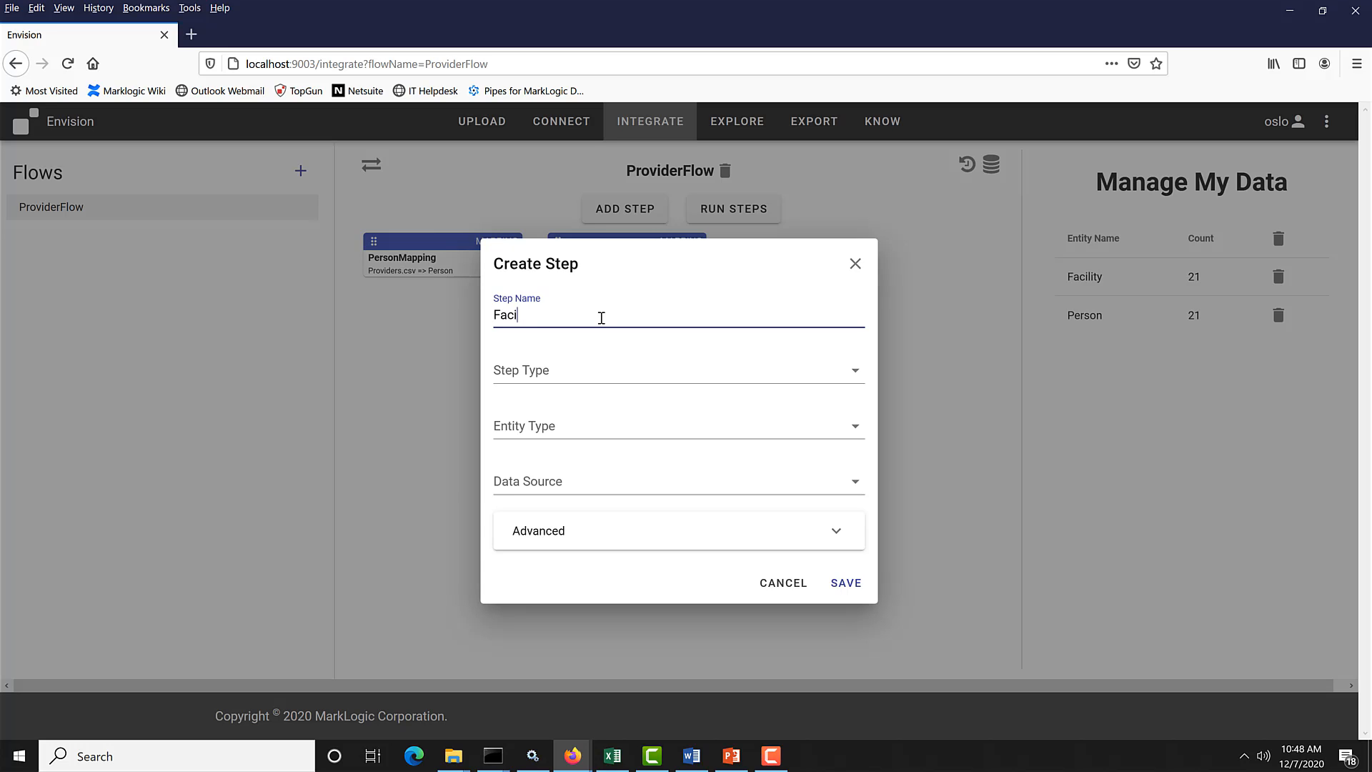
pyautogui.write('FacilityMatch')
pyautogui.click(584, 373)
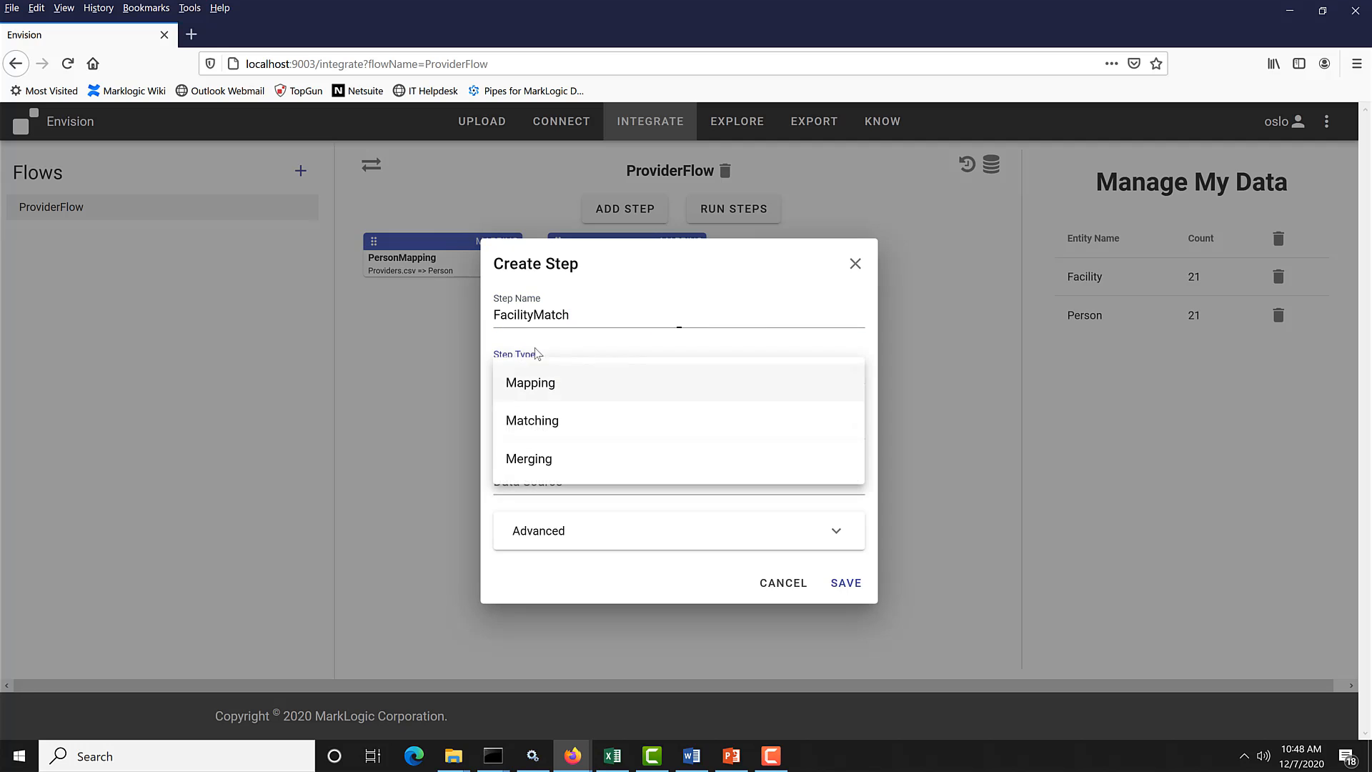
pyautogui.click(557, 422)
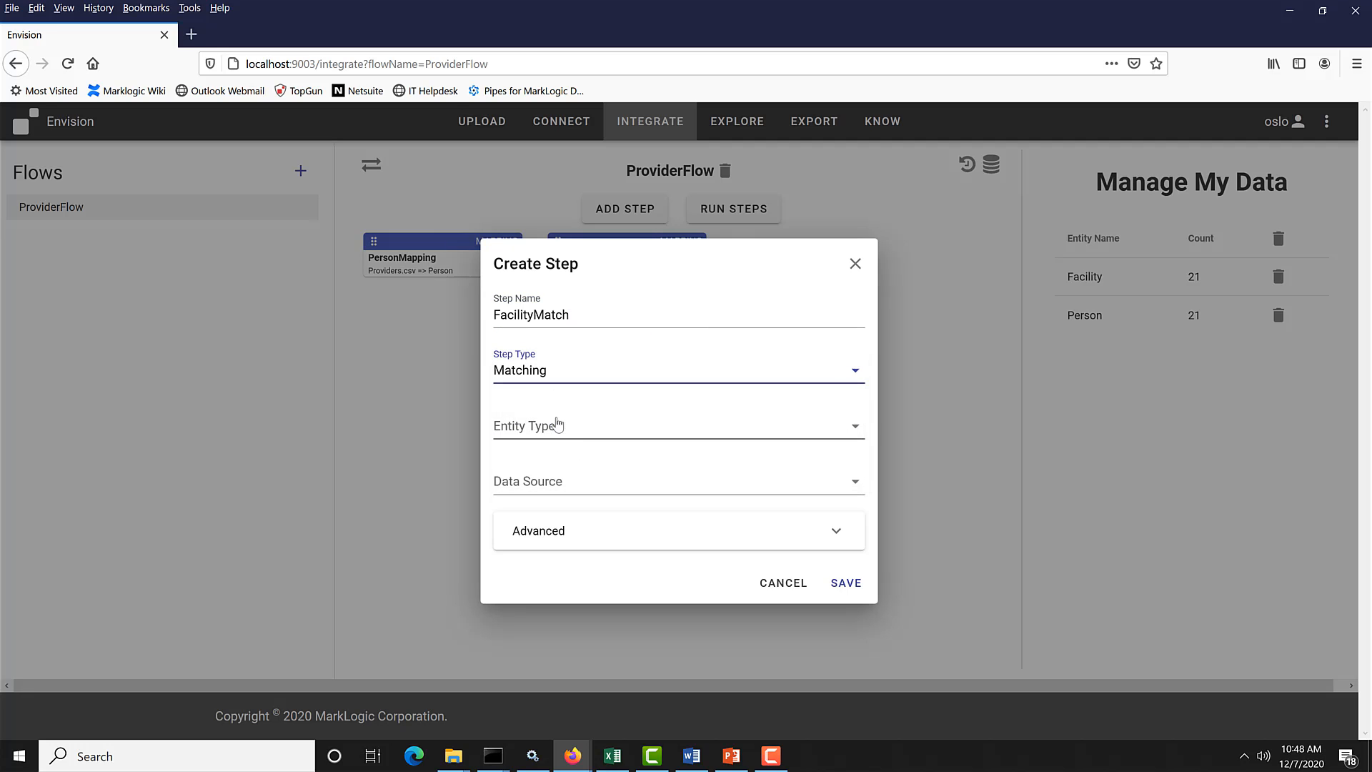
pyautogui.click(558, 424)
pyautogui.click(539, 439)
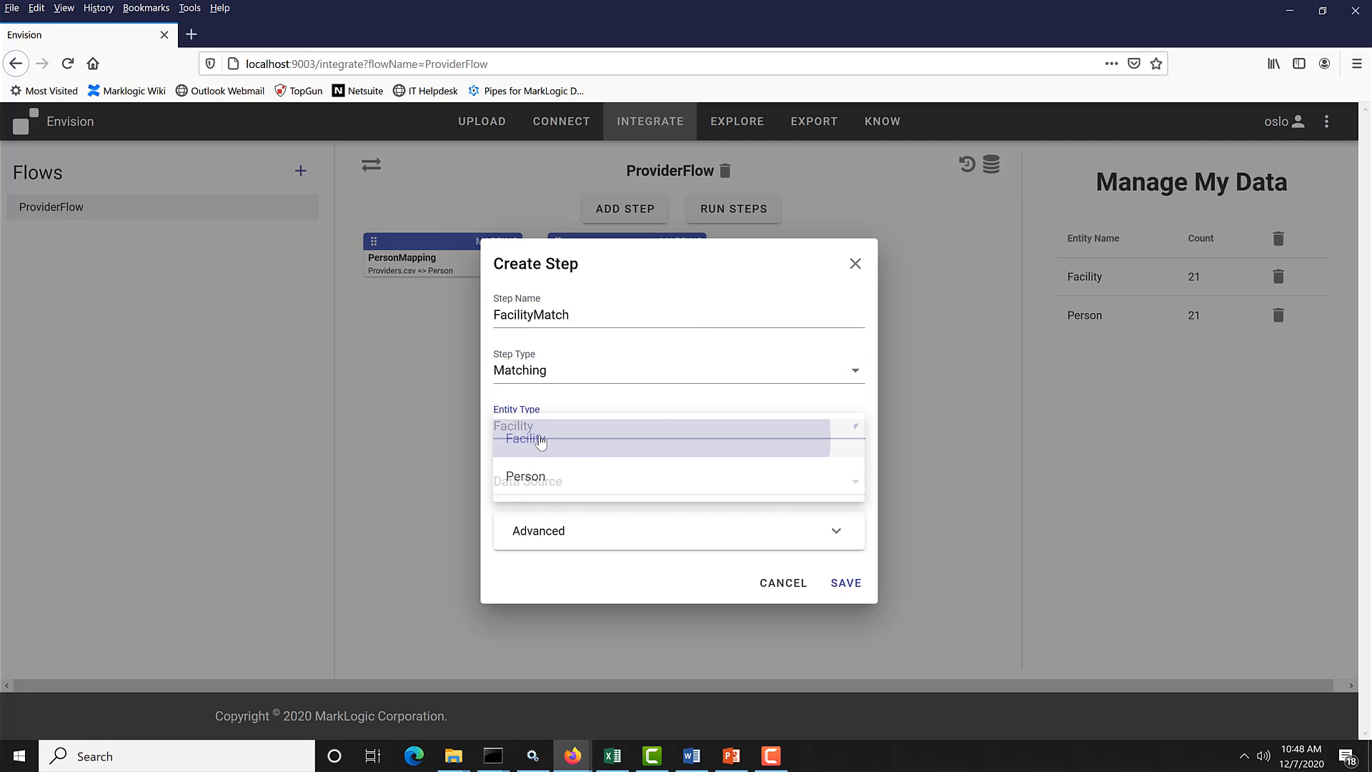
pyautogui.click(557, 480)
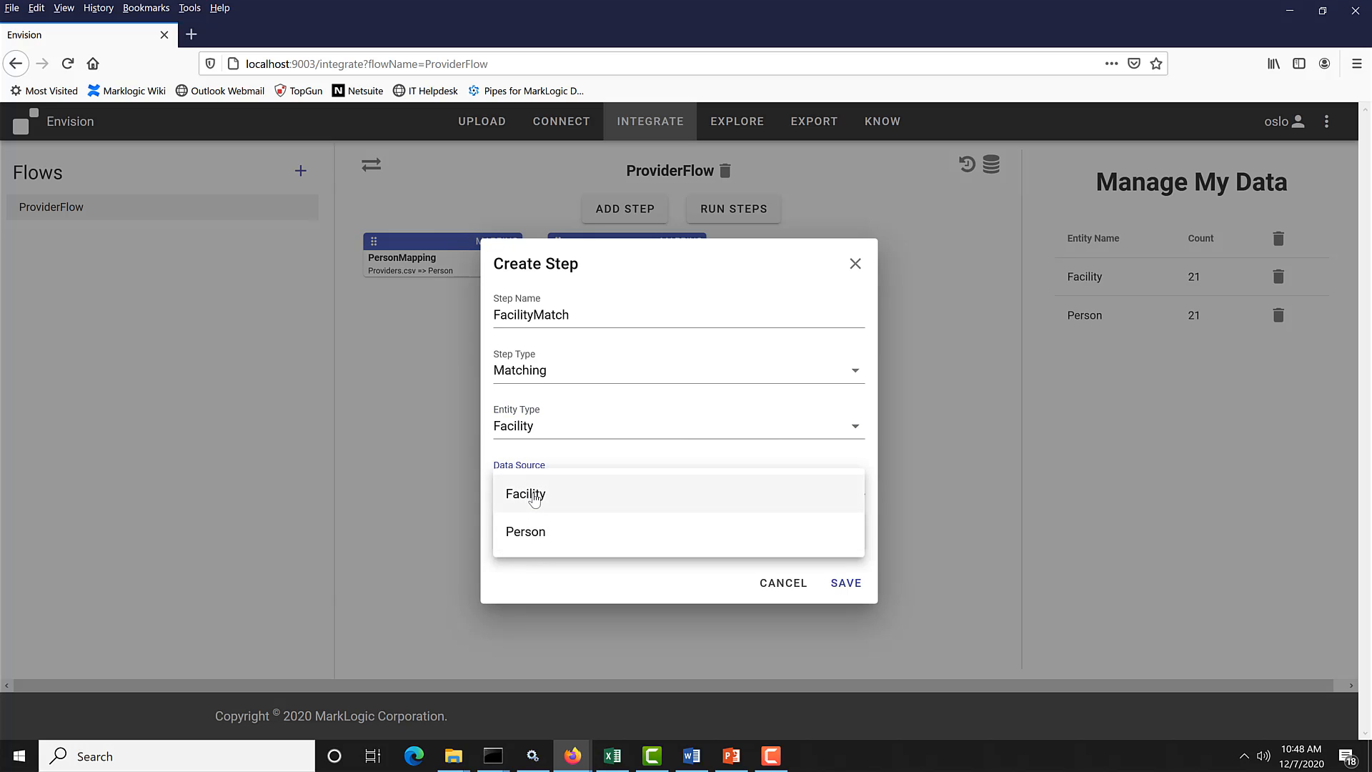
pyautogui.click(535, 500)
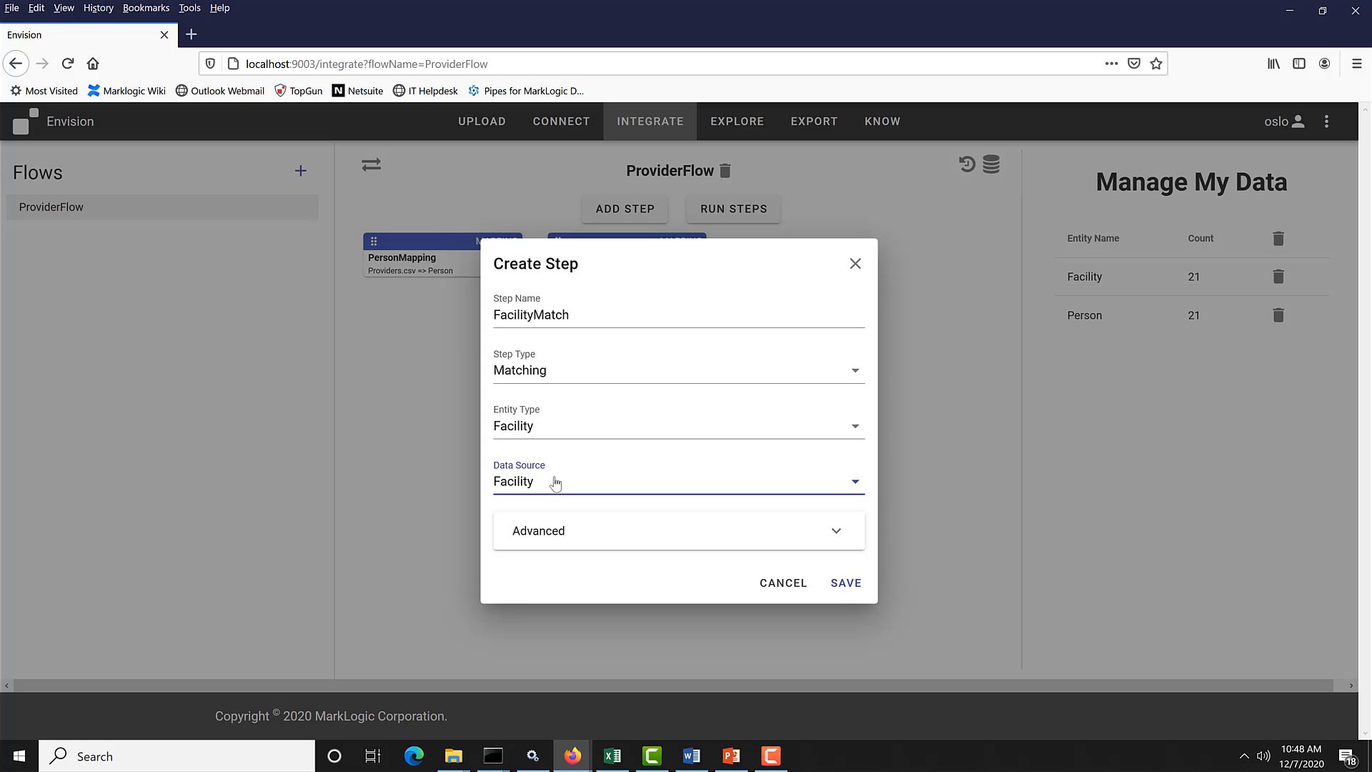
pyautogui.click(848, 585)
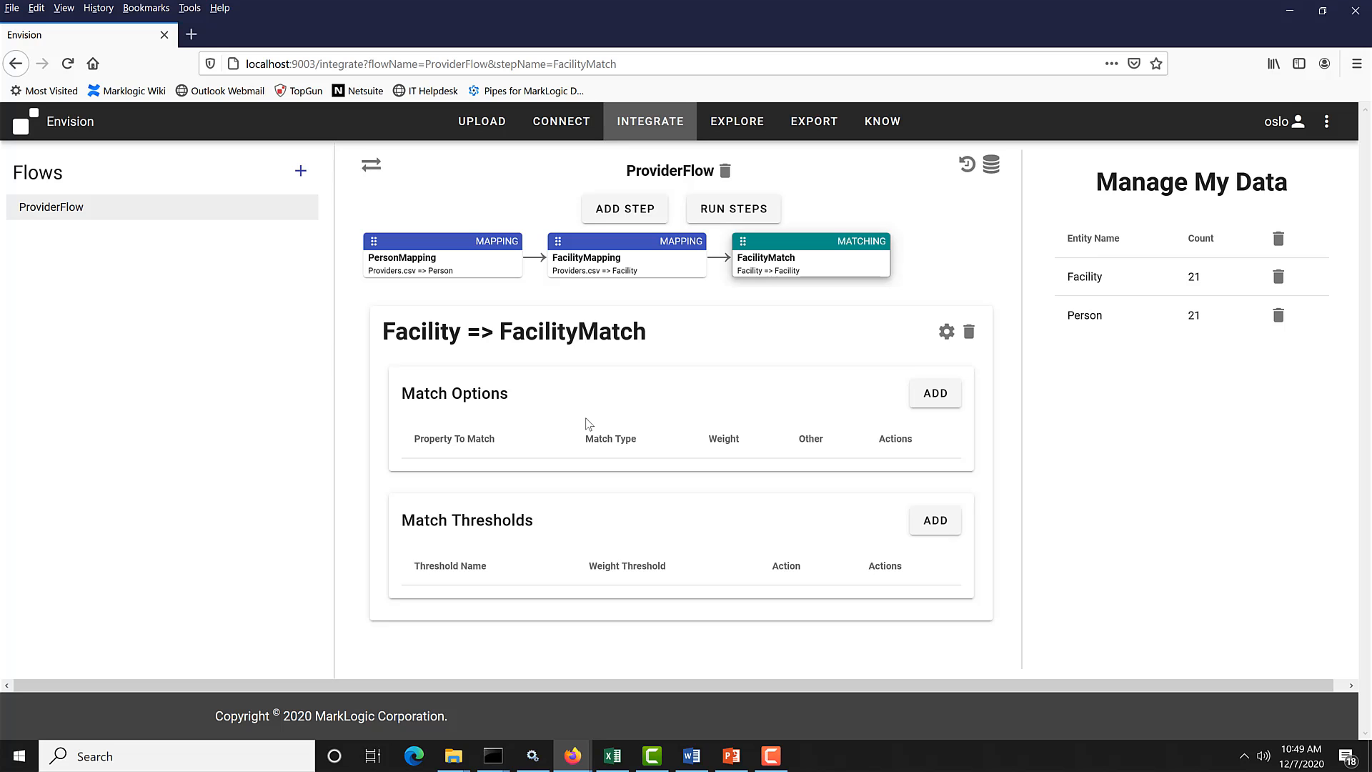
# - Add an Exact match option on the state property with a weight of 10 to FacilityMatch
pyautogui.click(934, 394)
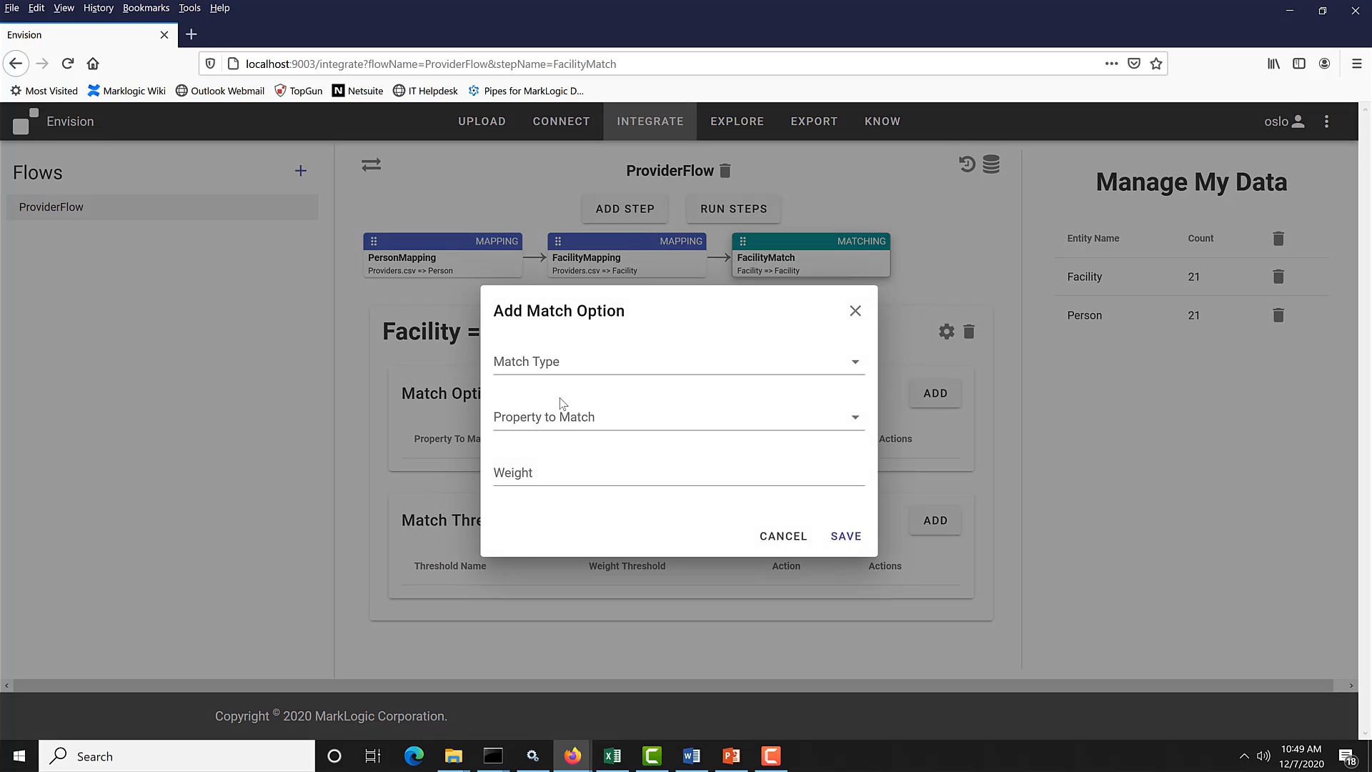
pyautogui.click(552, 362)
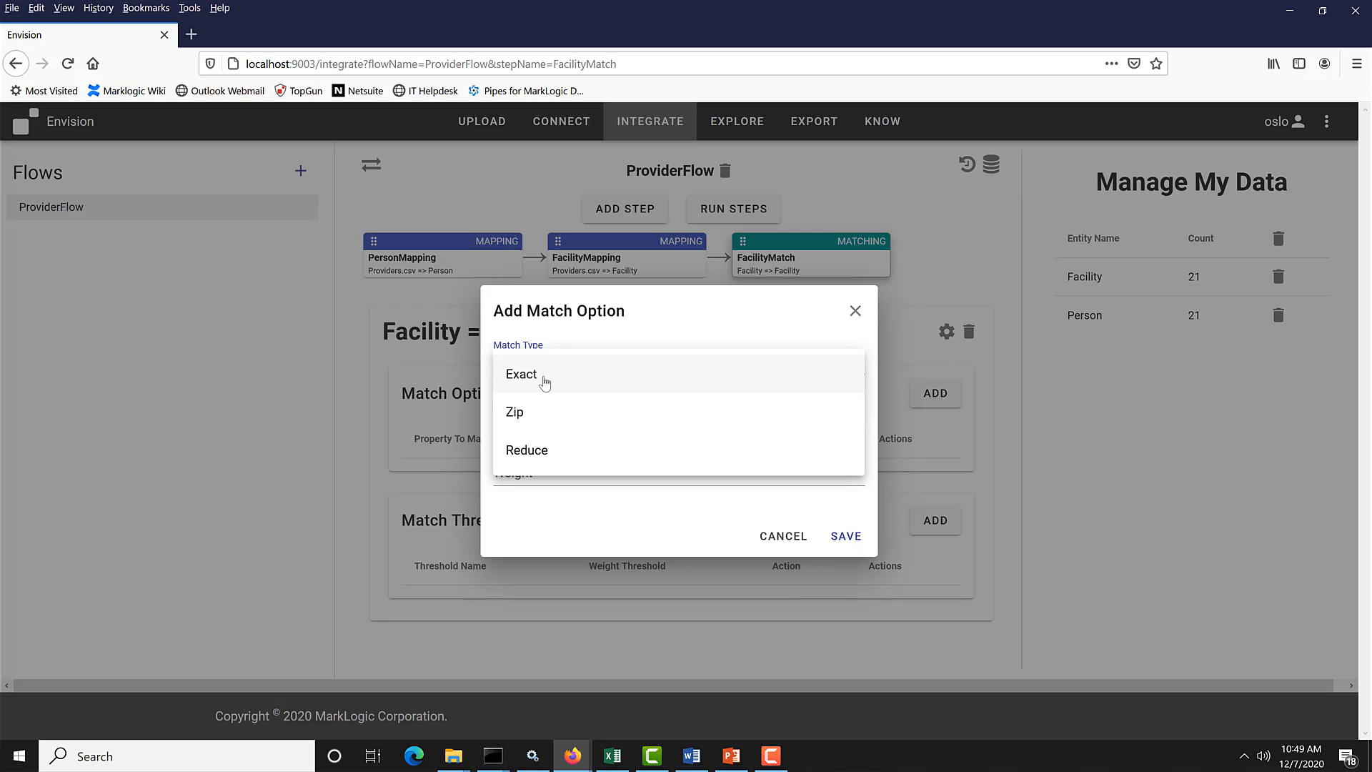
pyautogui.click(535, 376)
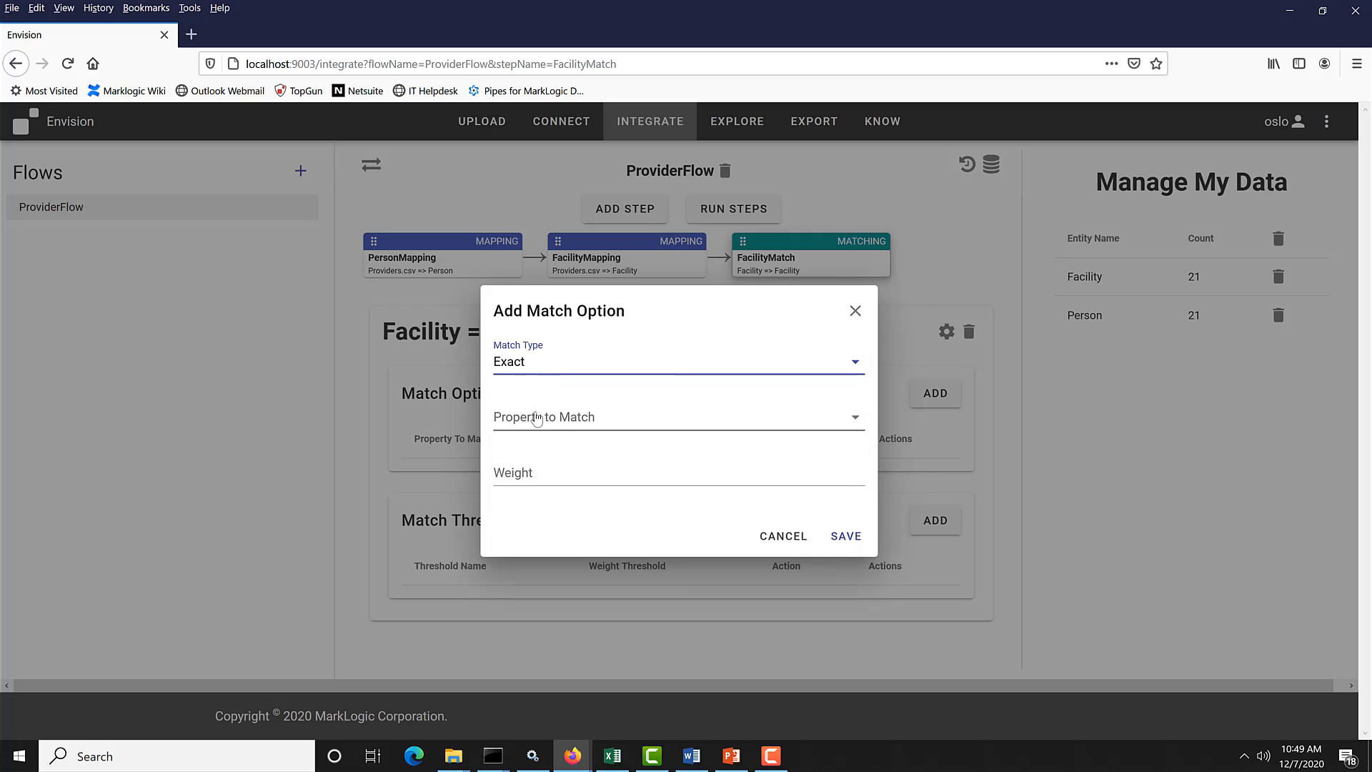
pyautogui.click(538, 417)
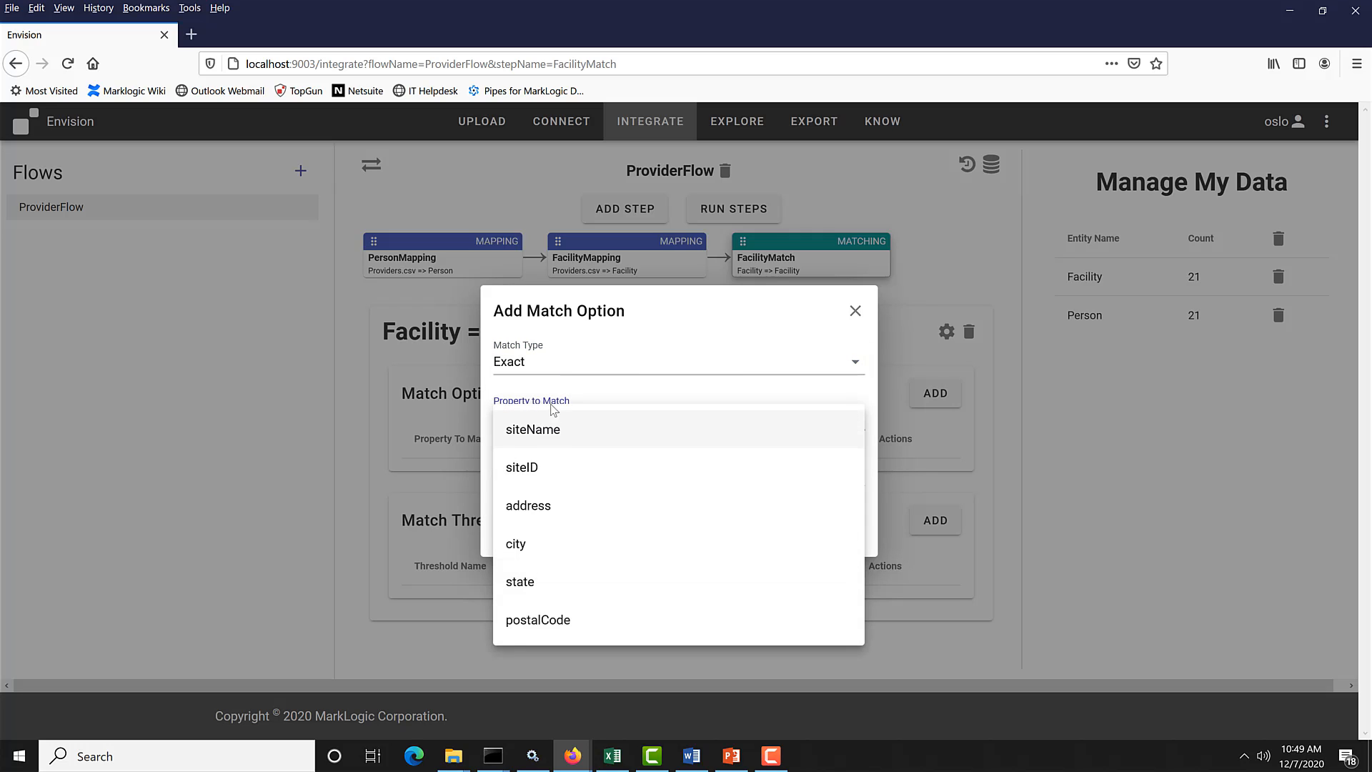
pyautogui.click(538, 592)
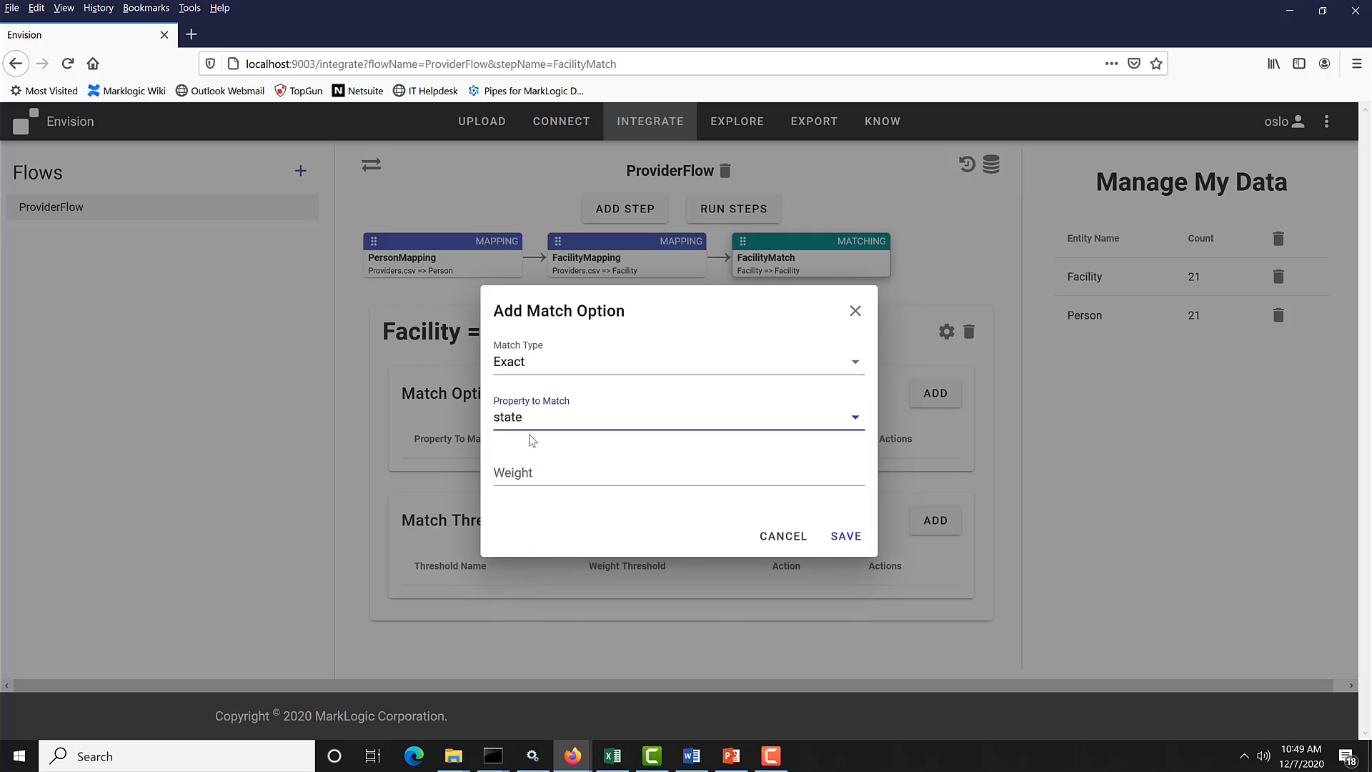
pyautogui.click(544, 472)
pyautogui.write('10')
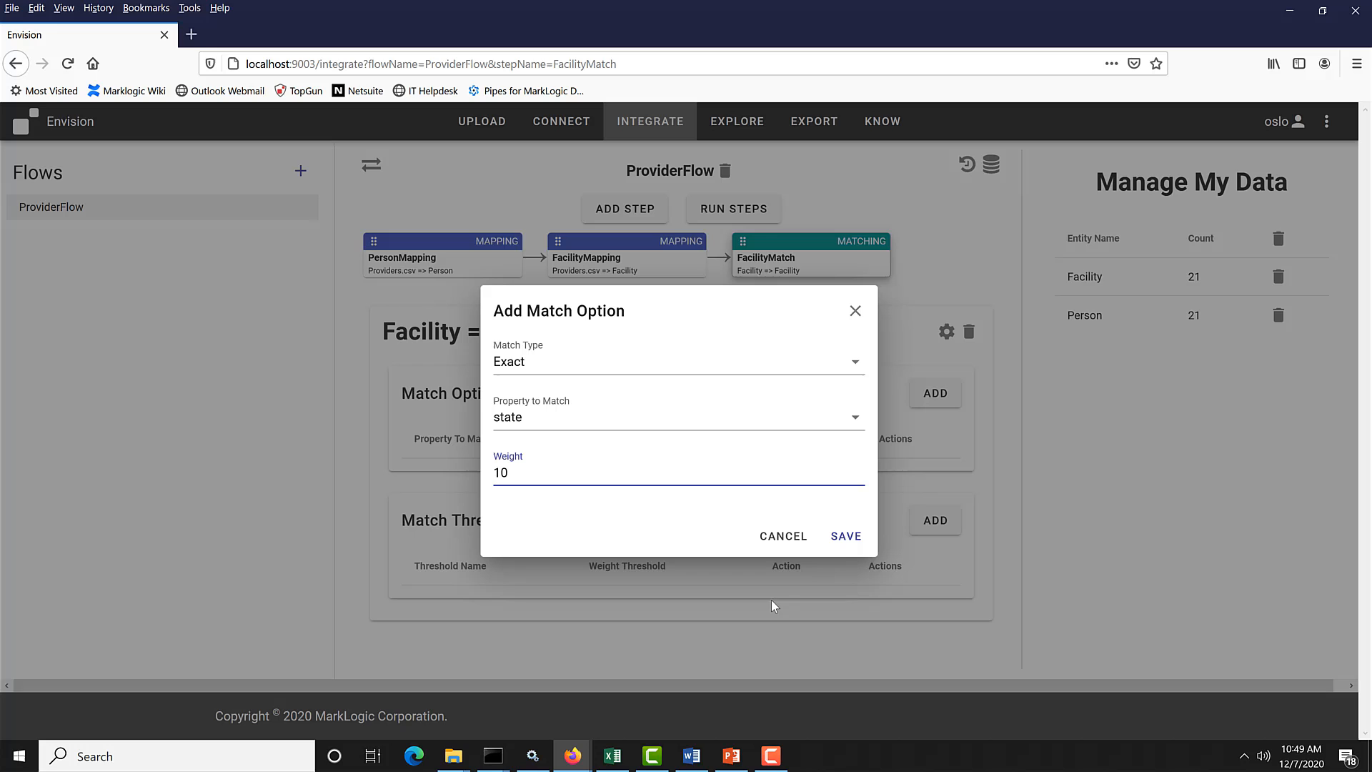
pyautogui.click(845, 538)
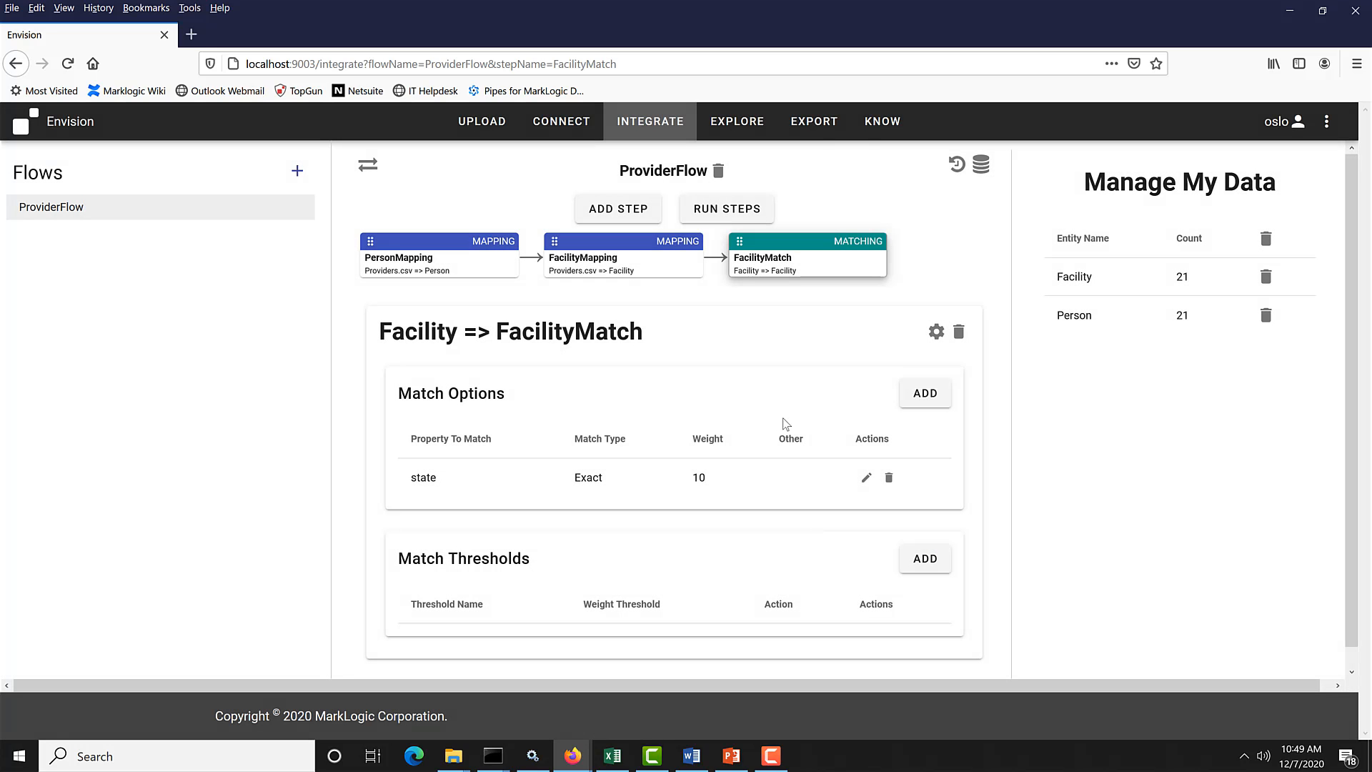
# - Add an Exact match option on the siteName property with a weight of 15 to FacilityMatch
pyautogui.click(926, 394)
pyautogui.click(582, 362)
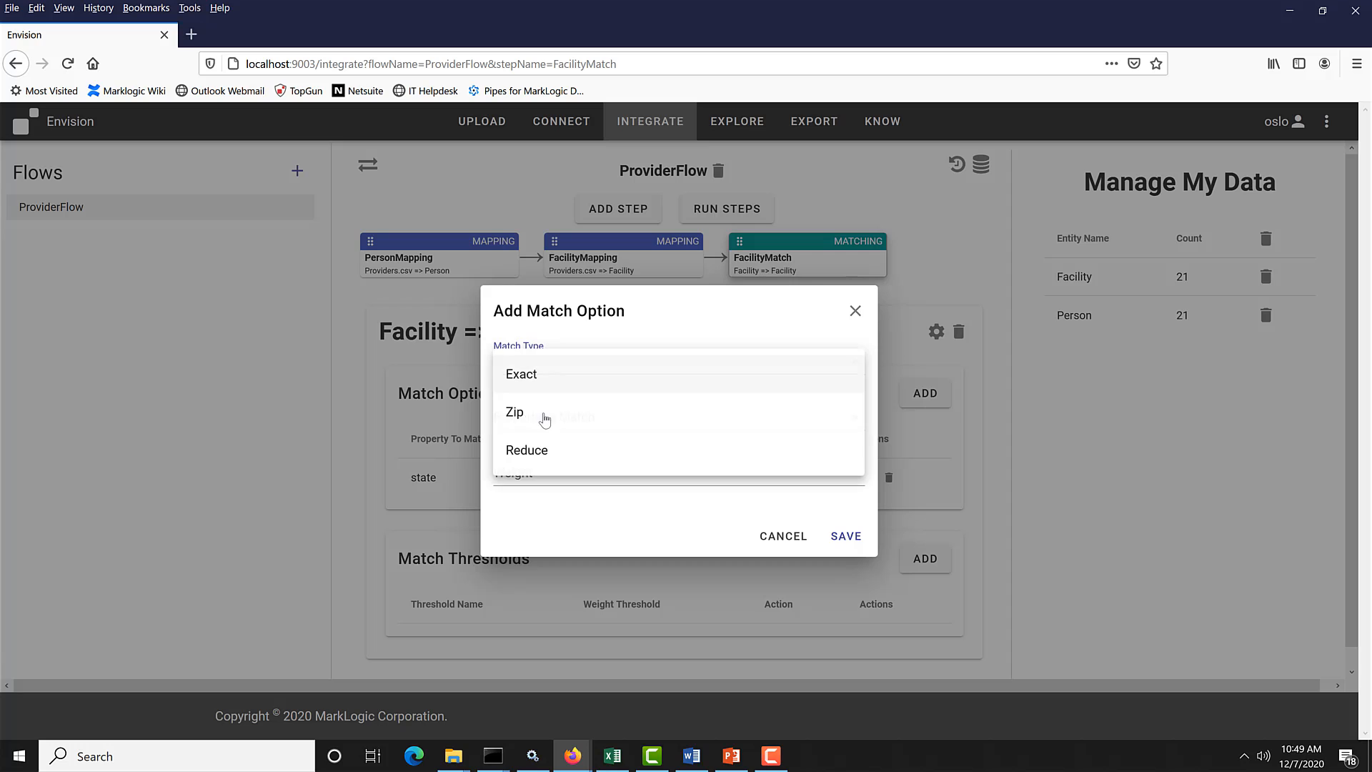
pyautogui.click(541, 370)
pyautogui.click(597, 423)
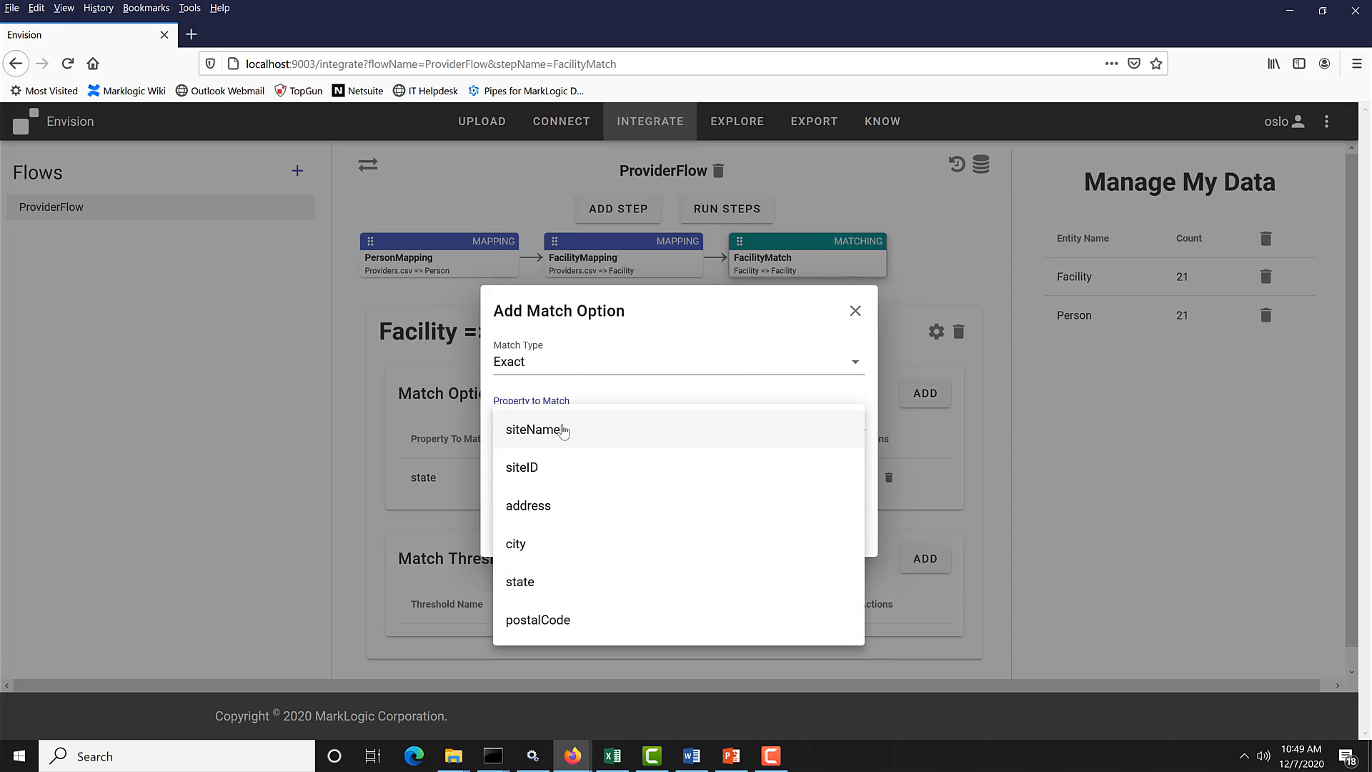
pyautogui.click(565, 431)
pyautogui.click(541, 466)
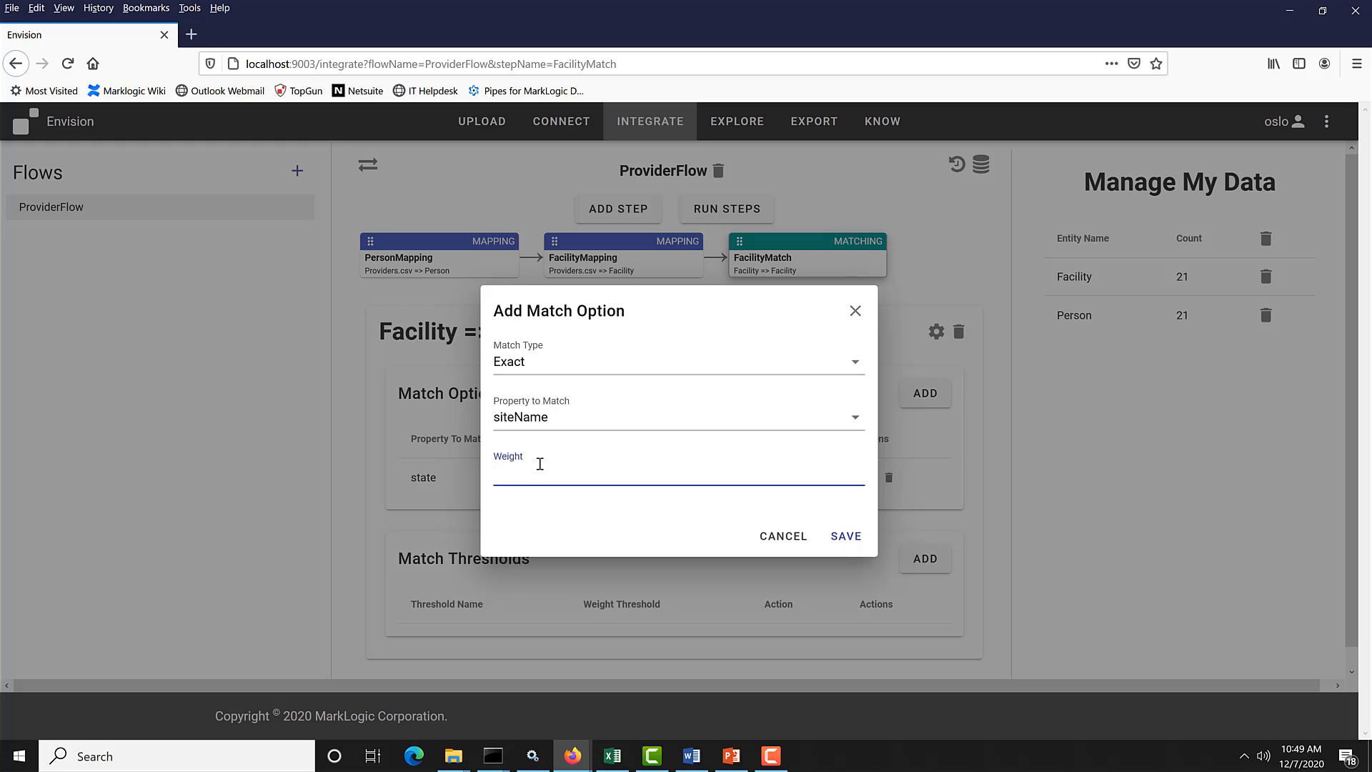
pyautogui.write('15')
pyautogui.click(844, 539)
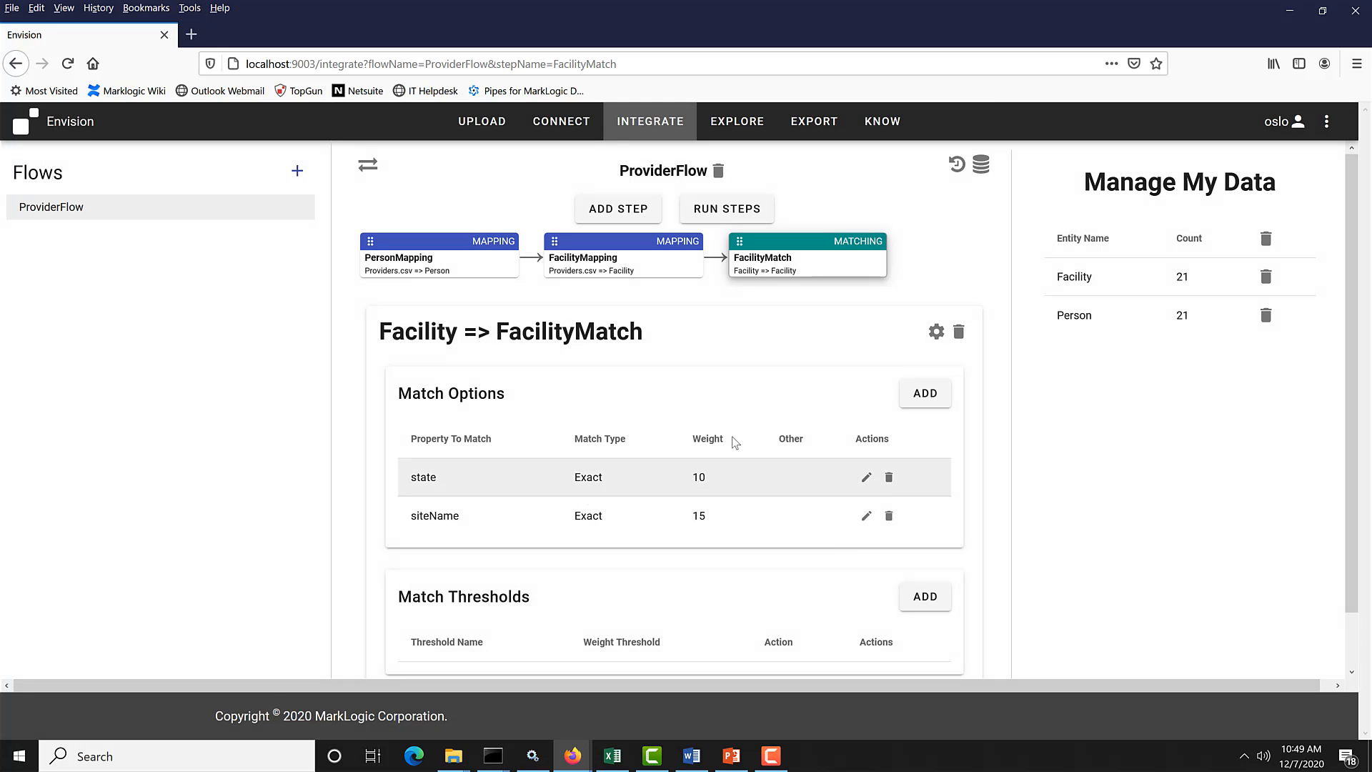
# - Add an Exact match option on the postalCode property with a weight of 20 to FacilityMatch
pyautogui.click(924, 392)
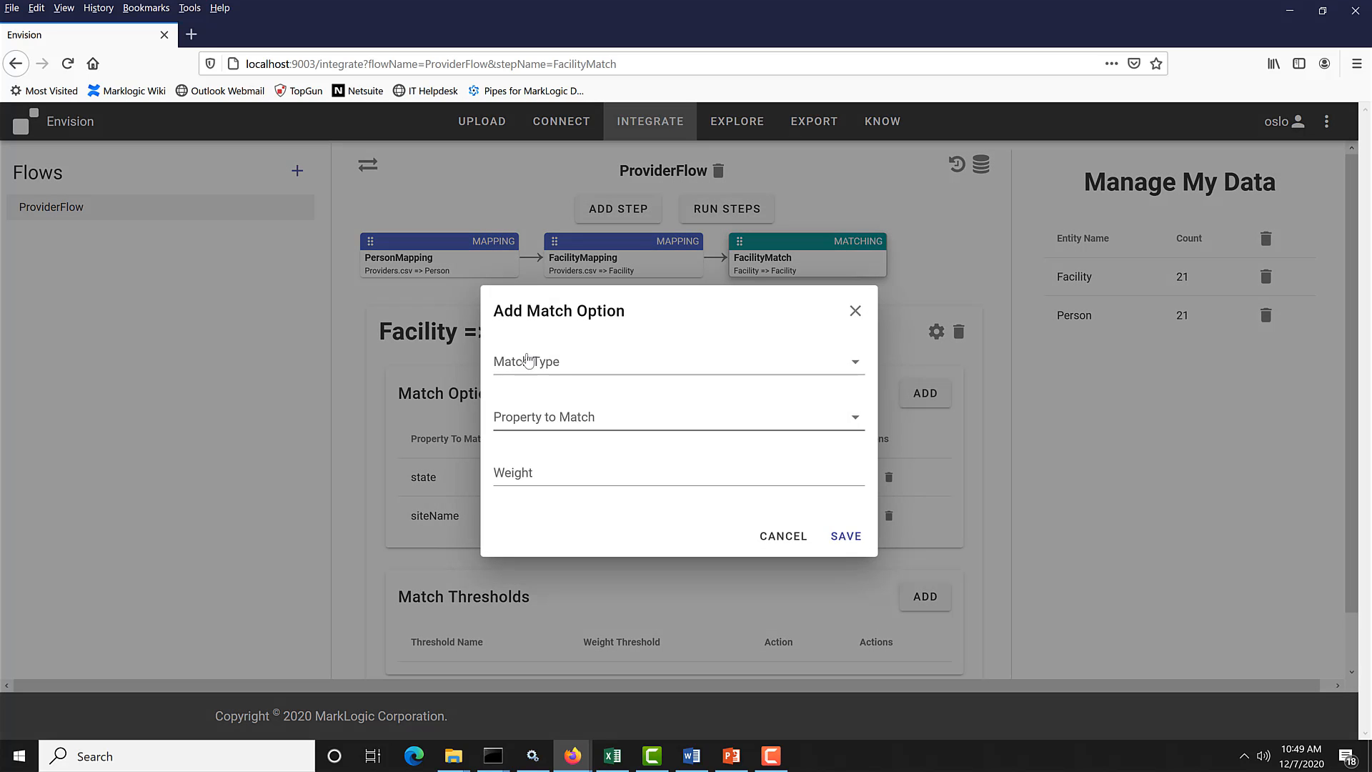
pyautogui.click(529, 361)
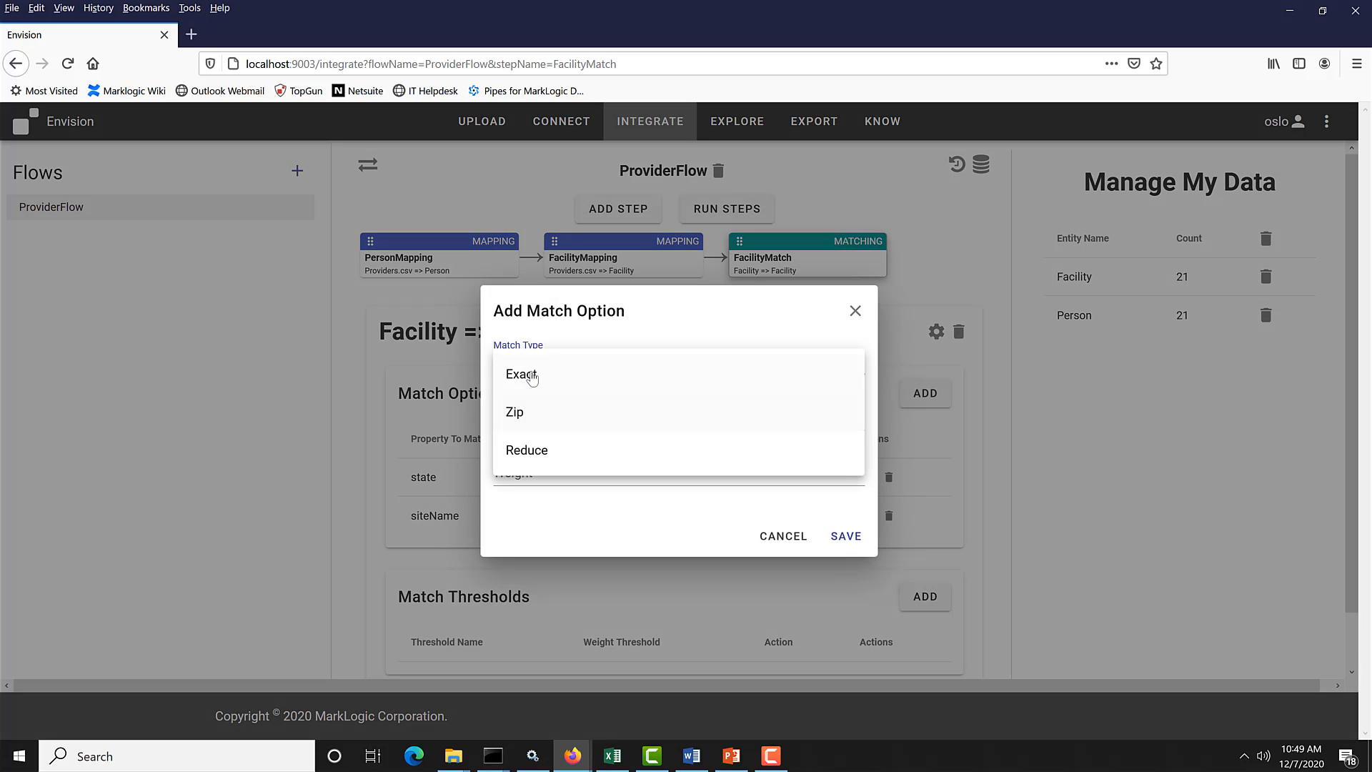
pyautogui.click(532, 375)
pyautogui.click(544, 418)
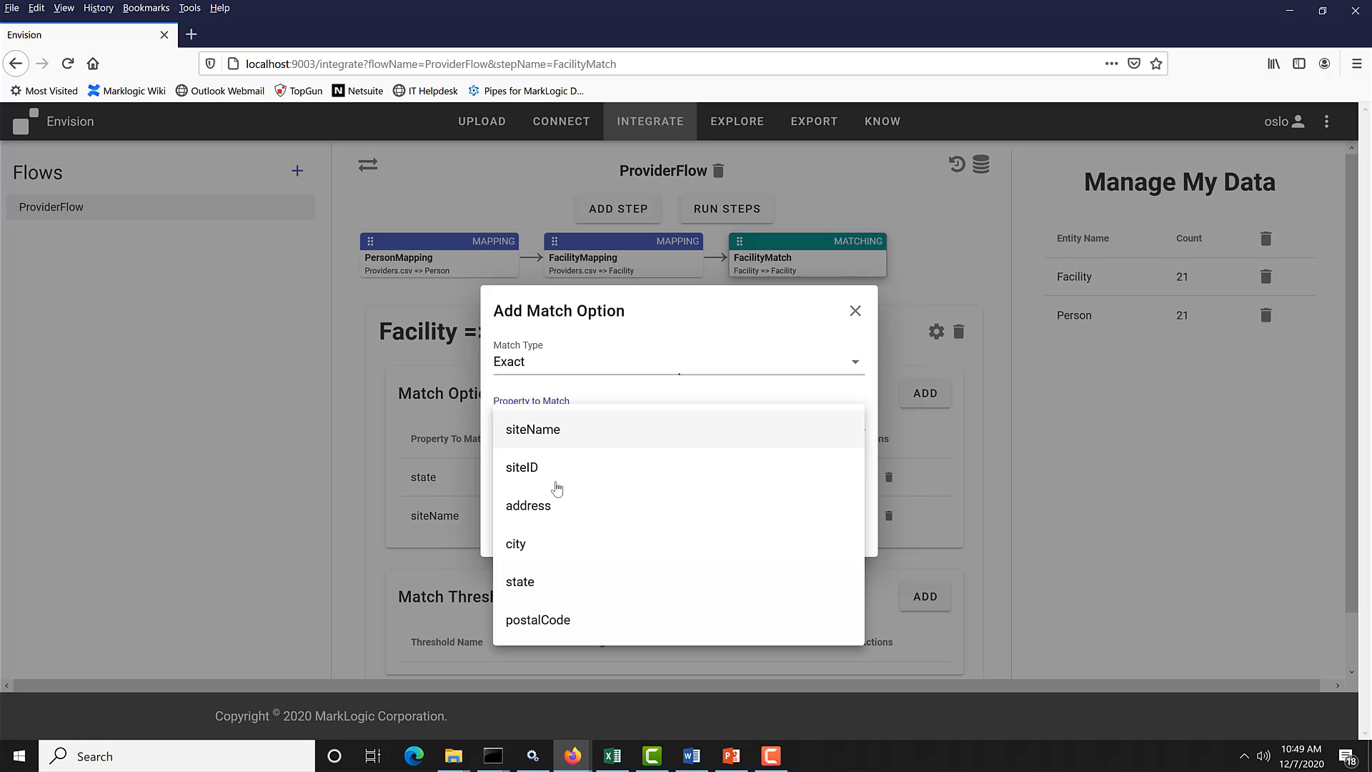
pyautogui.click(548, 619)
pyautogui.click(553, 468)
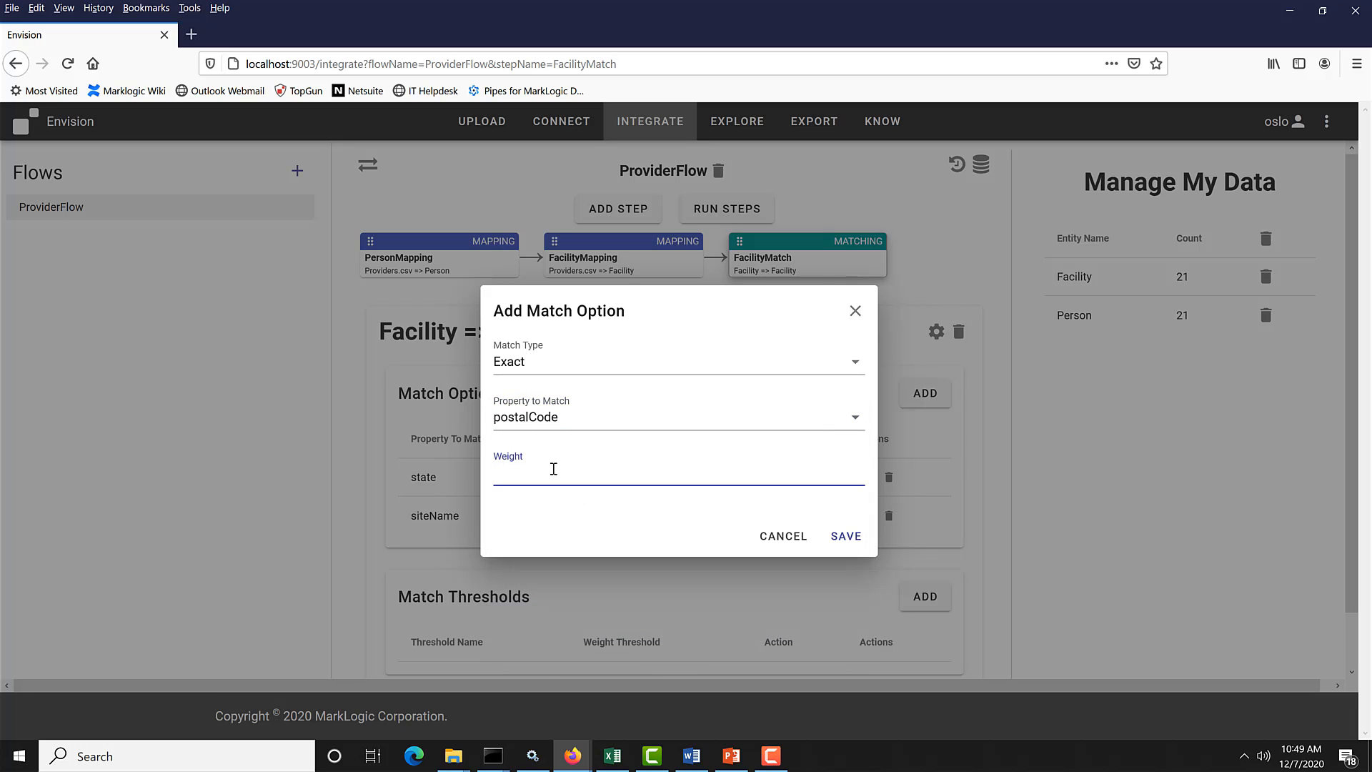
pyautogui.write('20')
pyautogui.click(848, 536)
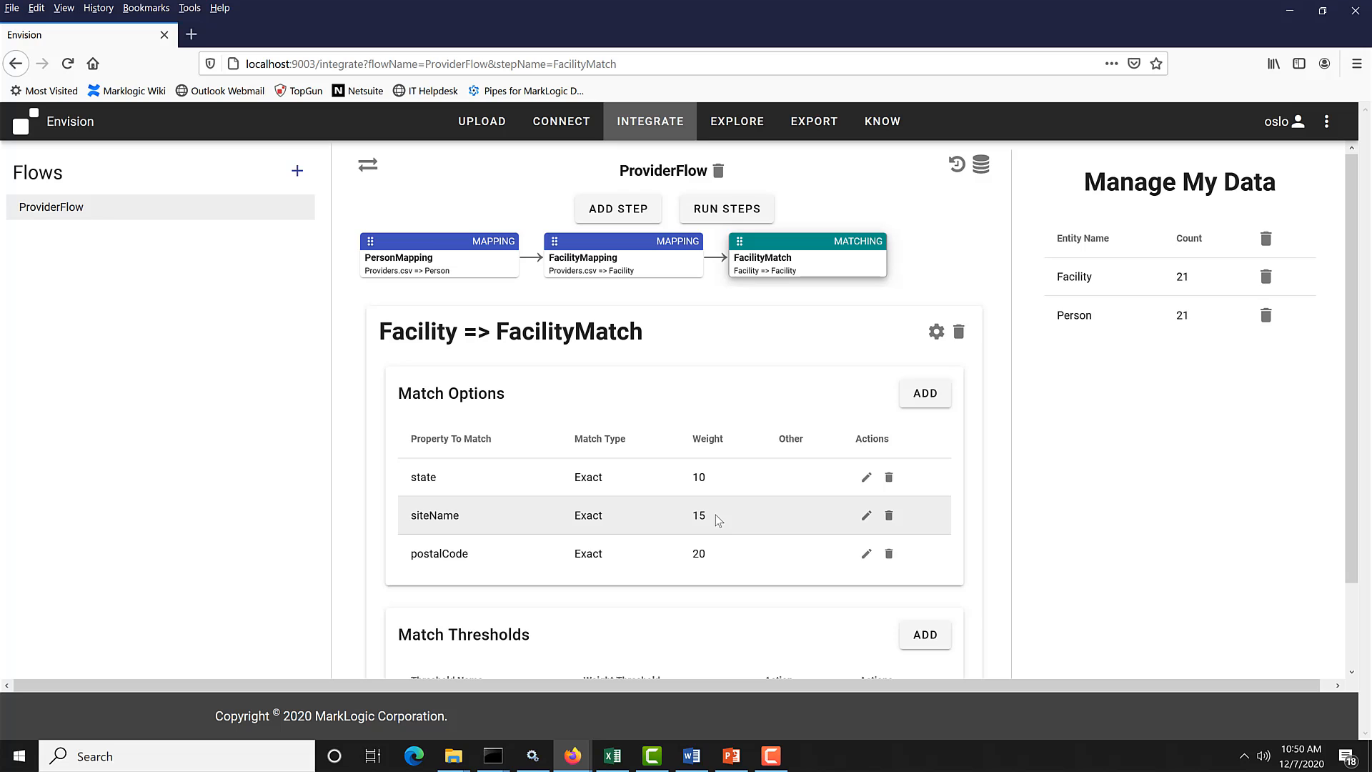
# - Add a match threshold named Potential Match with a weight threshold of 25 and the Notify action to FacilityMatch
pyautogui.scroll(-2, 714, 515)
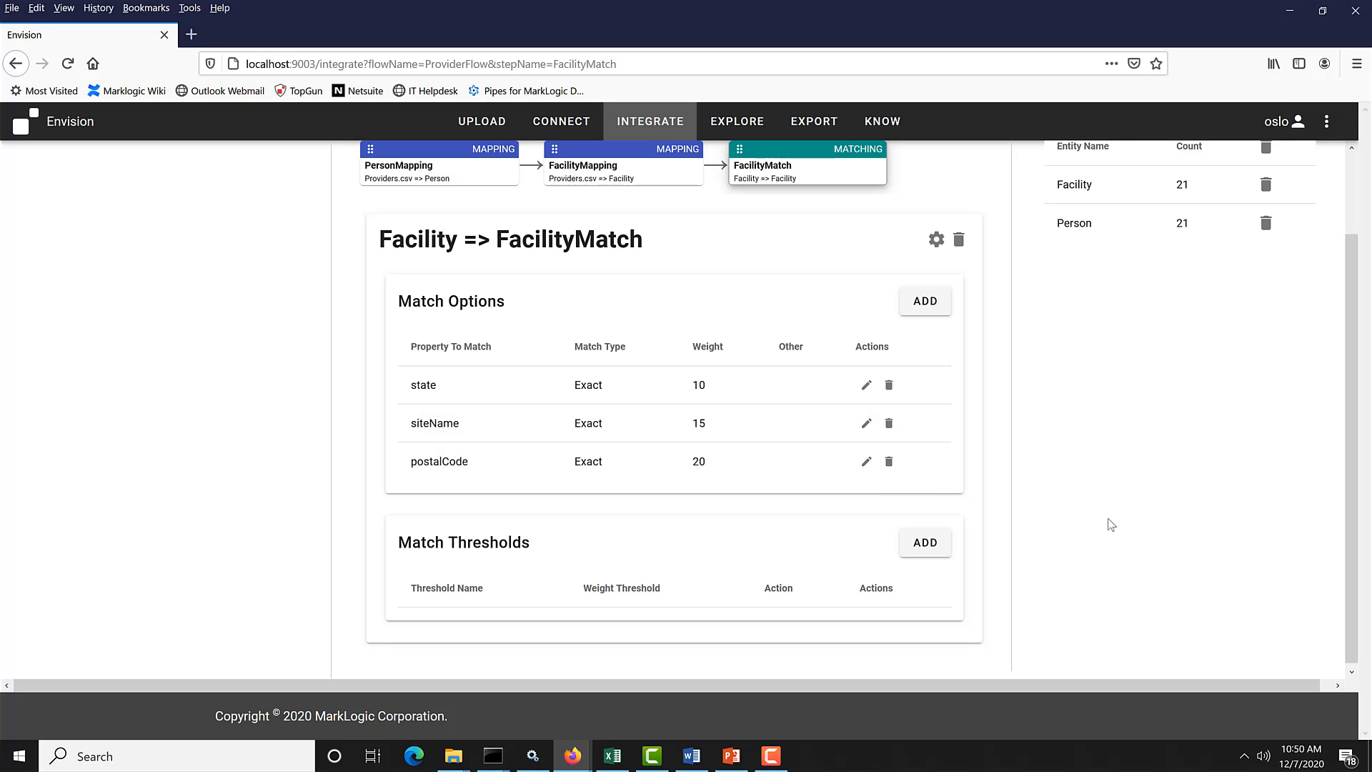
pyautogui.click(940, 543)
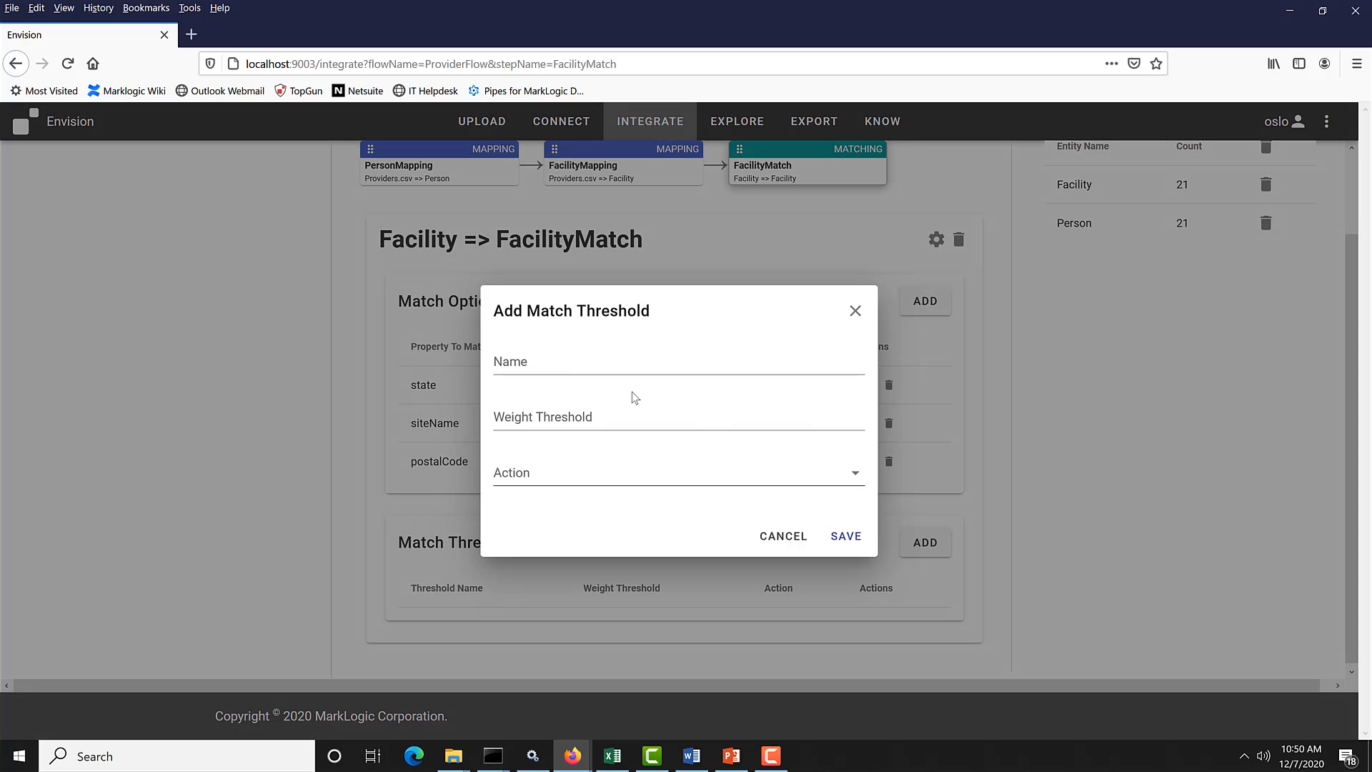
pyautogui.click(545, 365)
pyautogui.write('Notify')
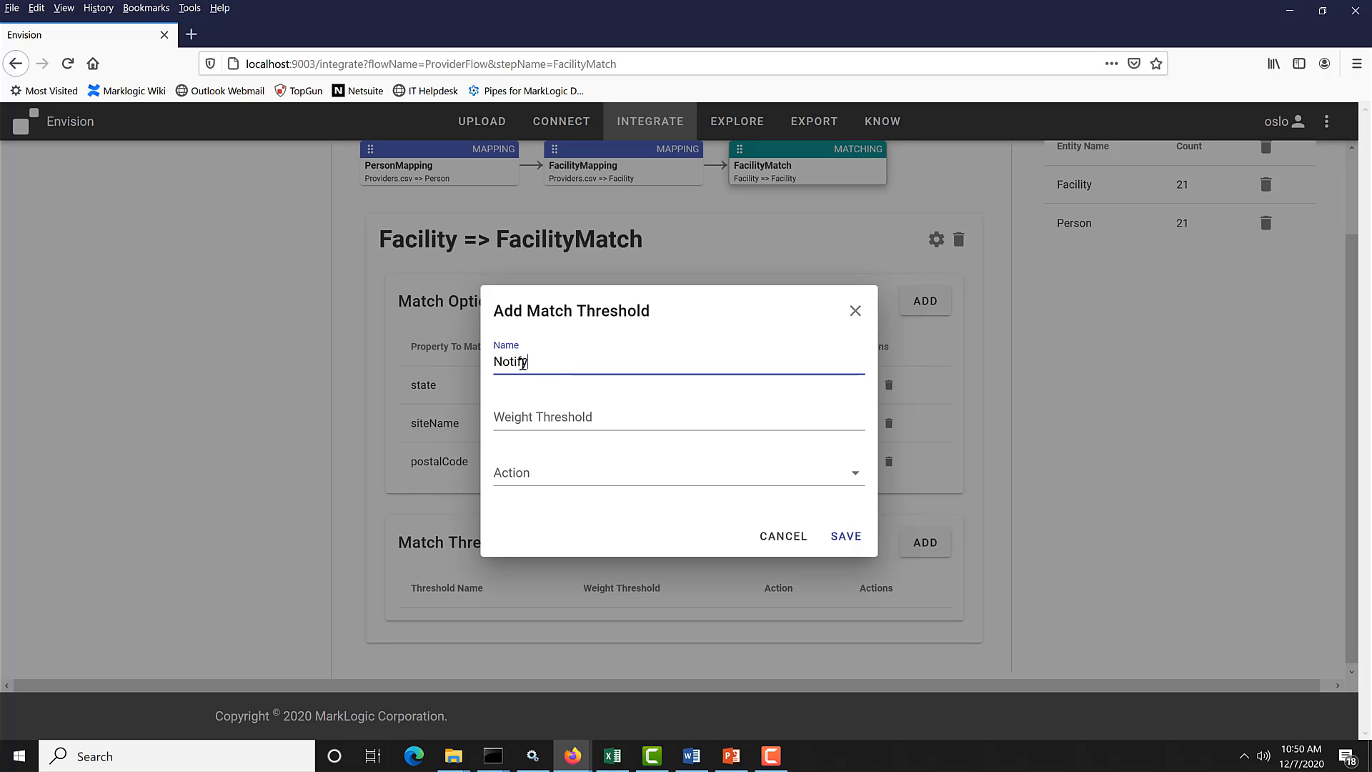
pyautogui.write('iiii')
pyautogui.press('BackSpace')
pyautogui.press('BackSpace')
pyautogui.press('BackSpace')
pyautogui.press('BackSpace')
pyautogui.press('BackSpace')
pyautogui.hotkey('ctrl', 'a')
pyautogui.write('Potential Match')
pyautogui.click(559, 427)
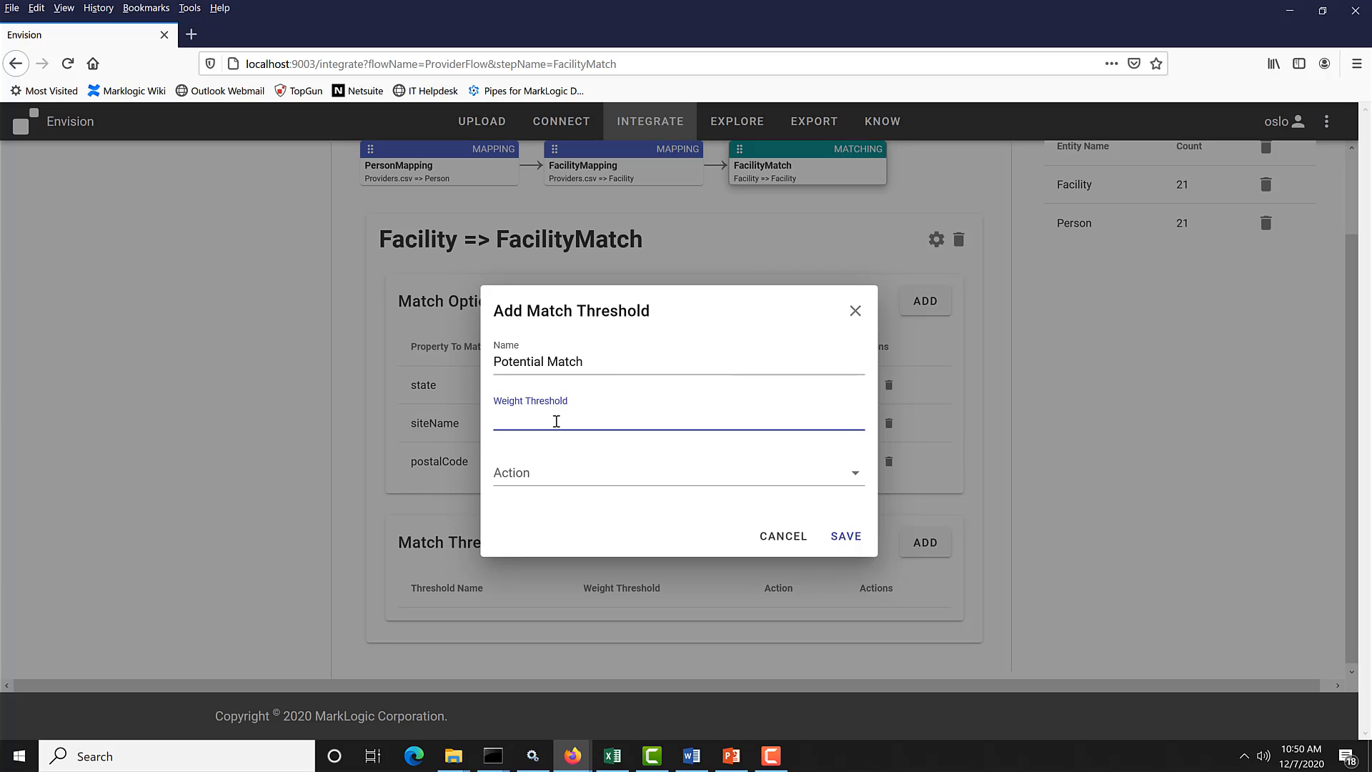
pyautogui.write('25')
pyautogui.click(543, 473)
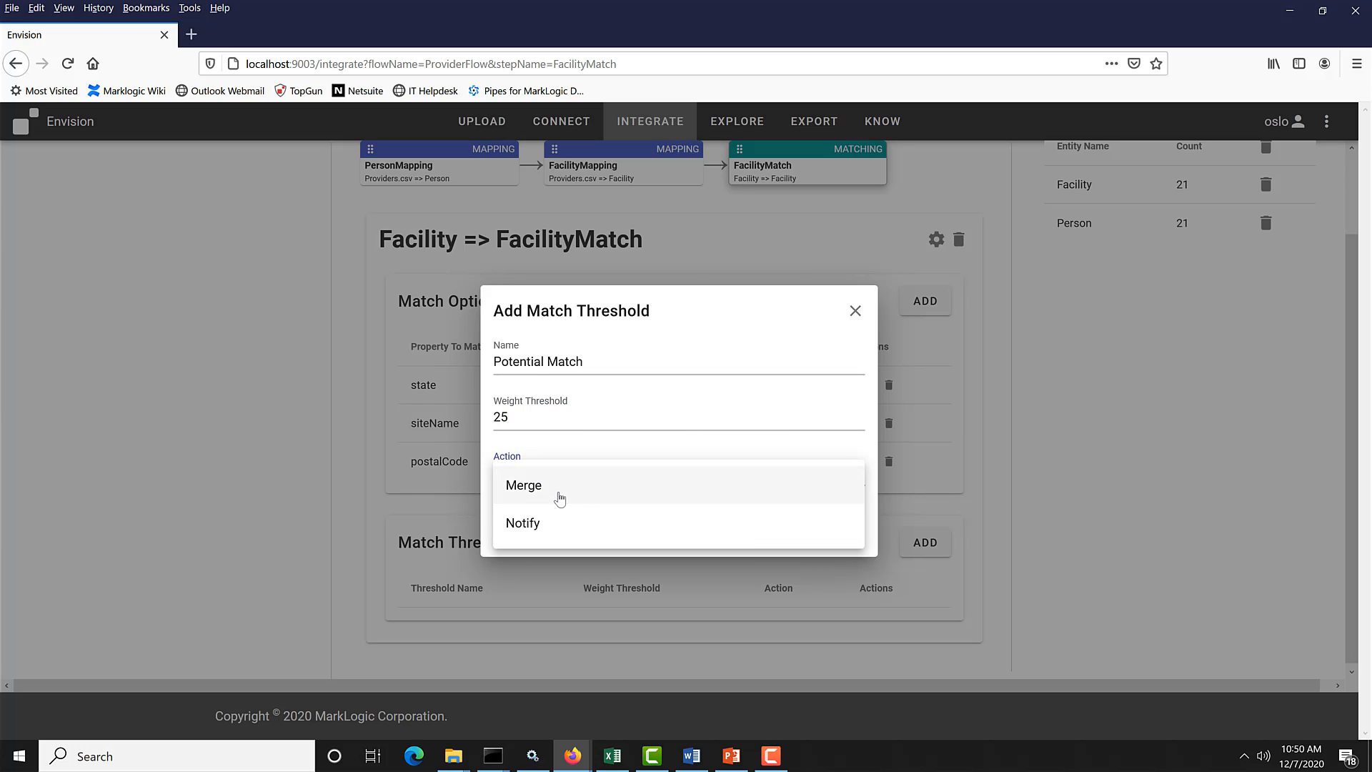
pyautogui.click(532, 530)
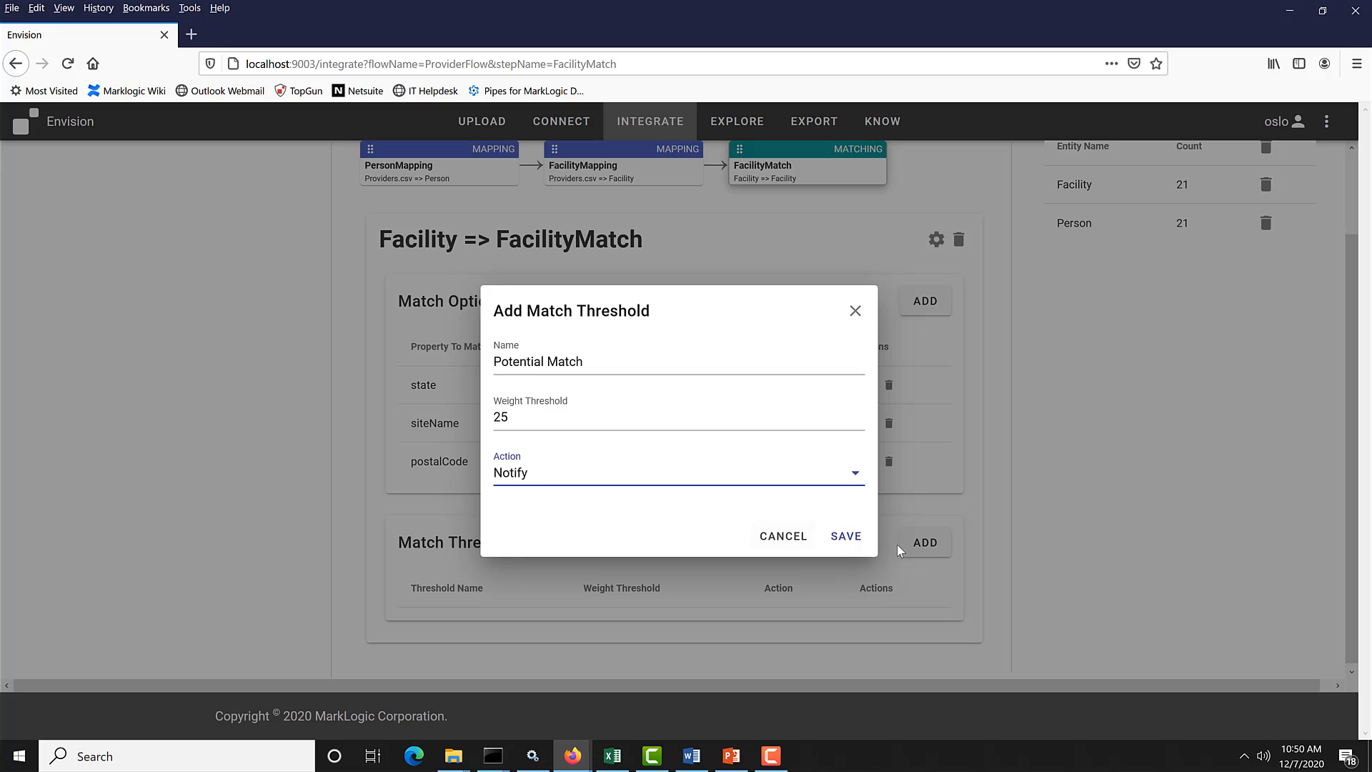
pyautogui.click(846, 536)
pyautogui.scroll(-3, 858, 569)
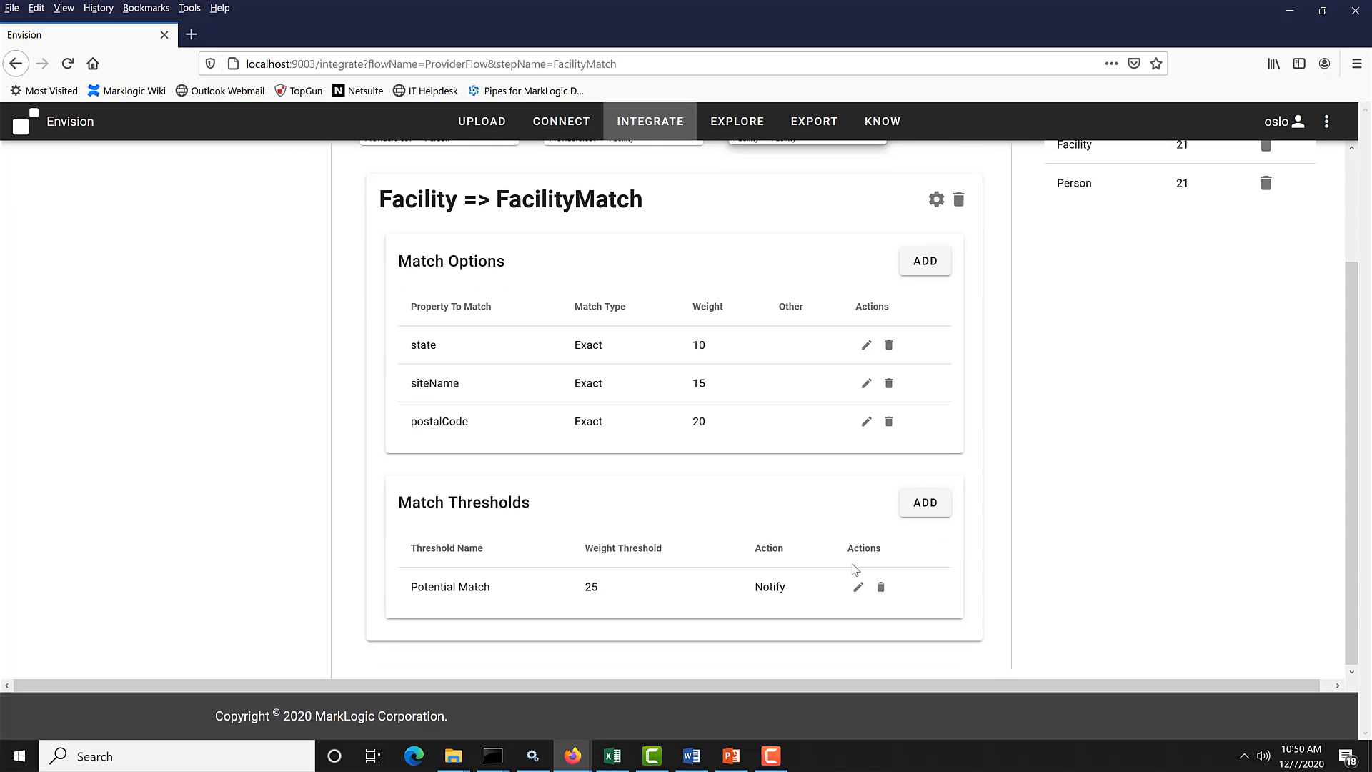
# - Add a Merging step named FacilityMerge to ProviderFlow with Facility as both the entity type and the data source
pyautogui.scroll(2, 856, 569)
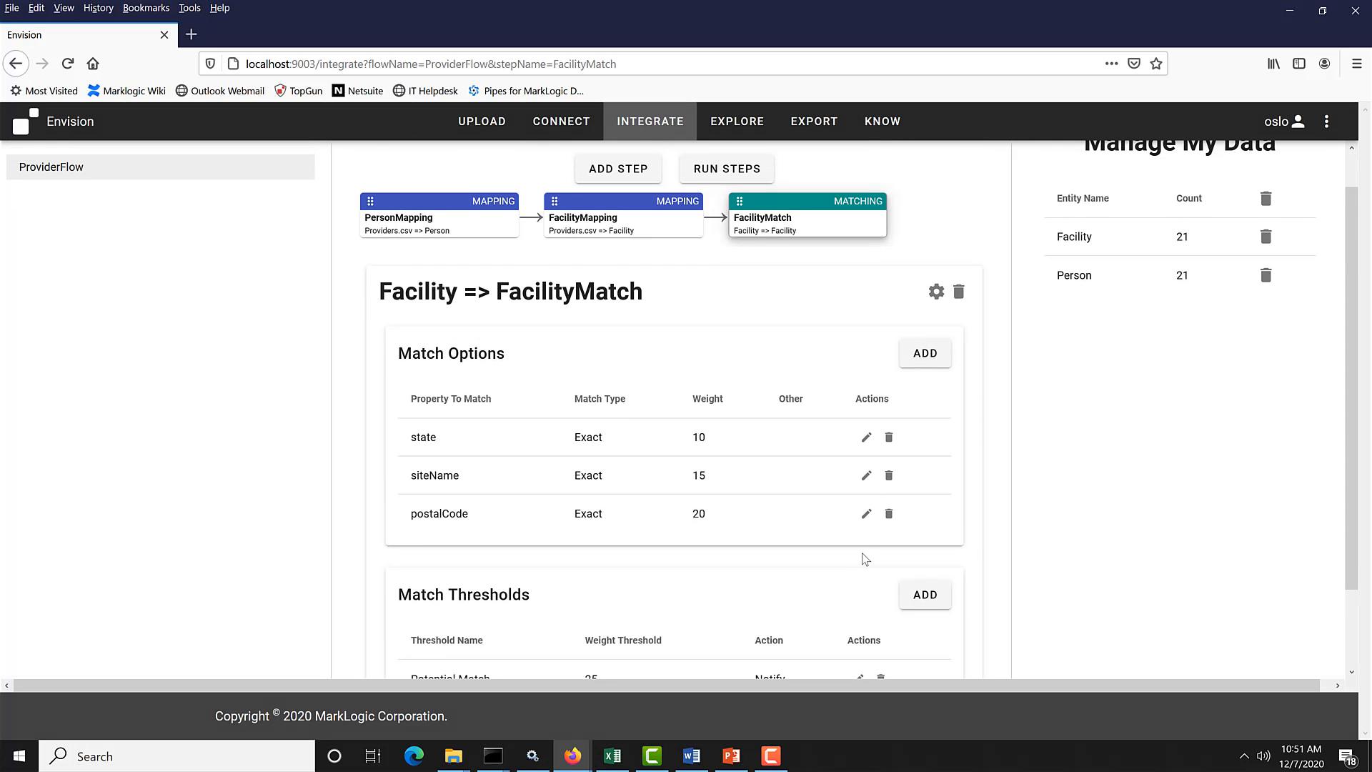
pyautogui.scroll(1, 865, 560)
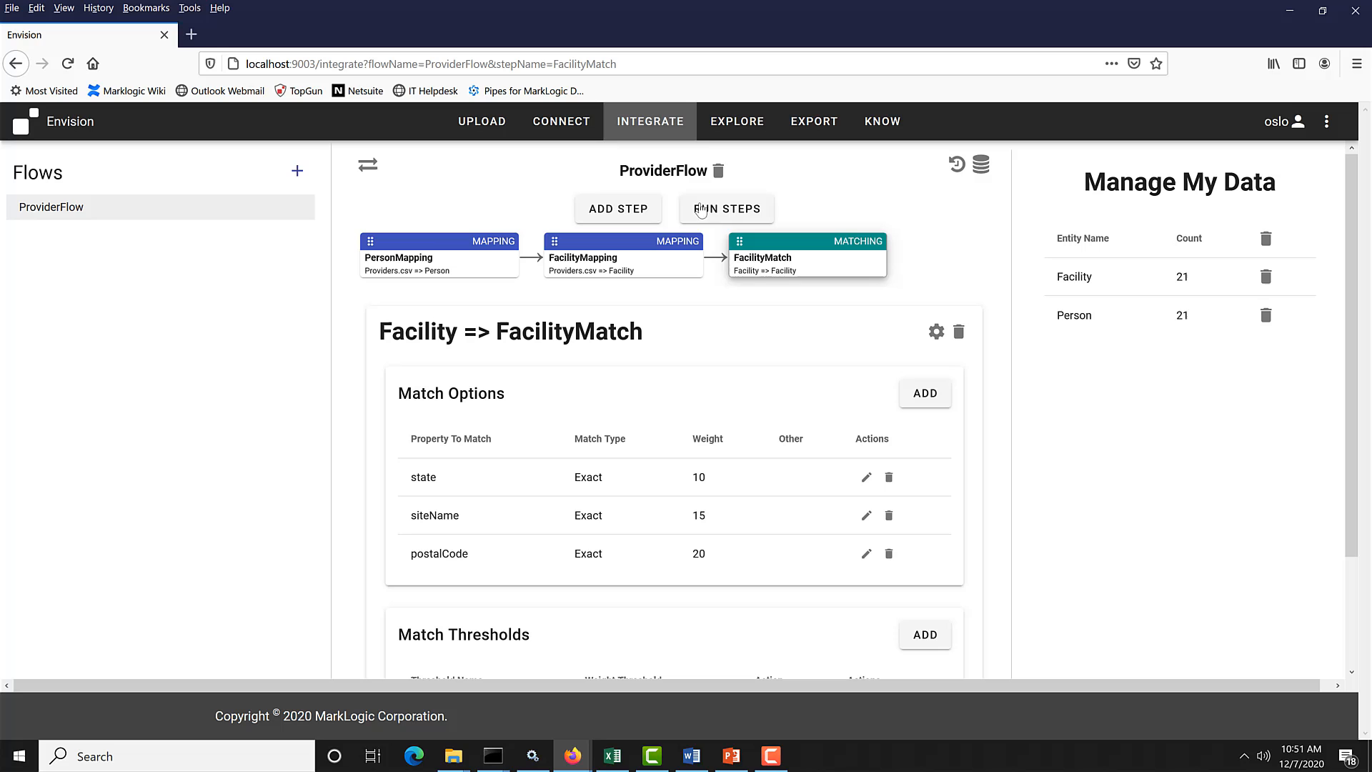
pyautogui.click(619, 213)
pyautogui.click(573, 309)
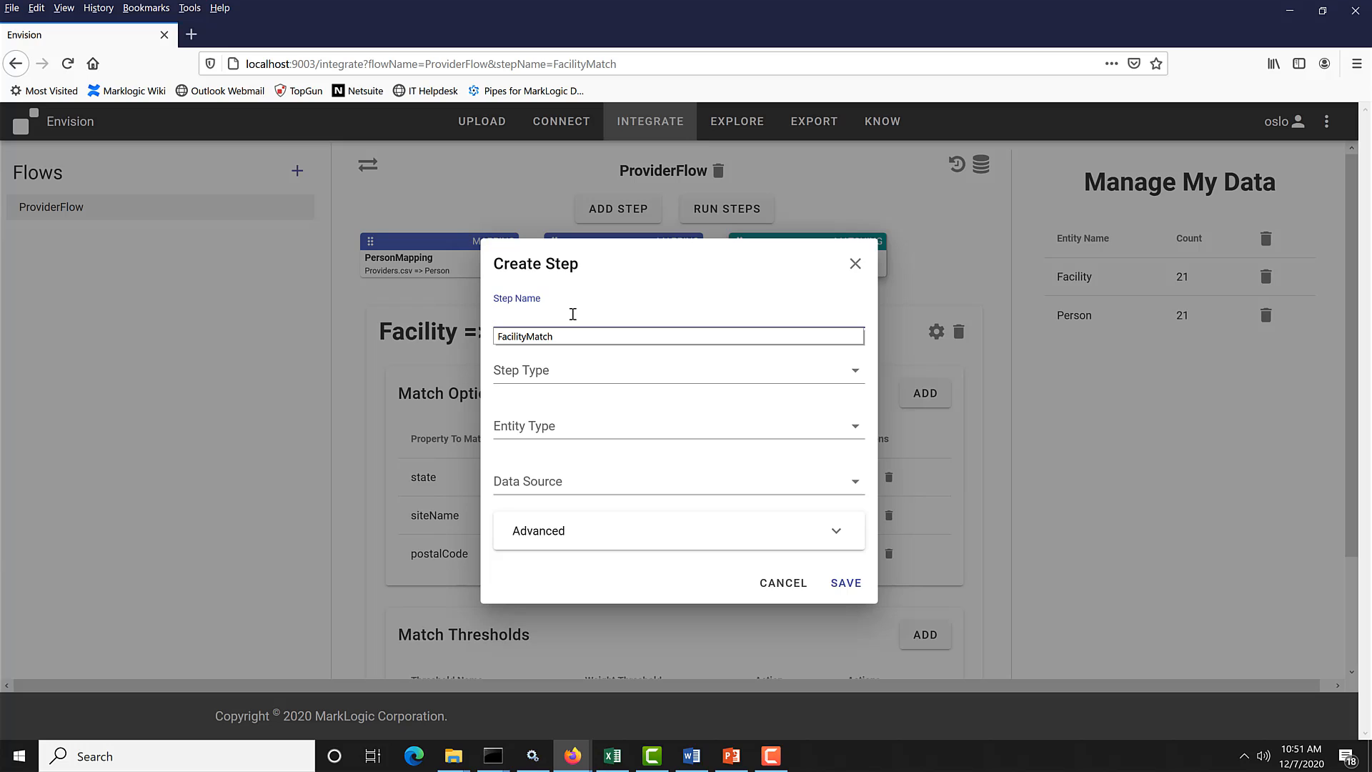
pyautogui.write('FacilityMerge')
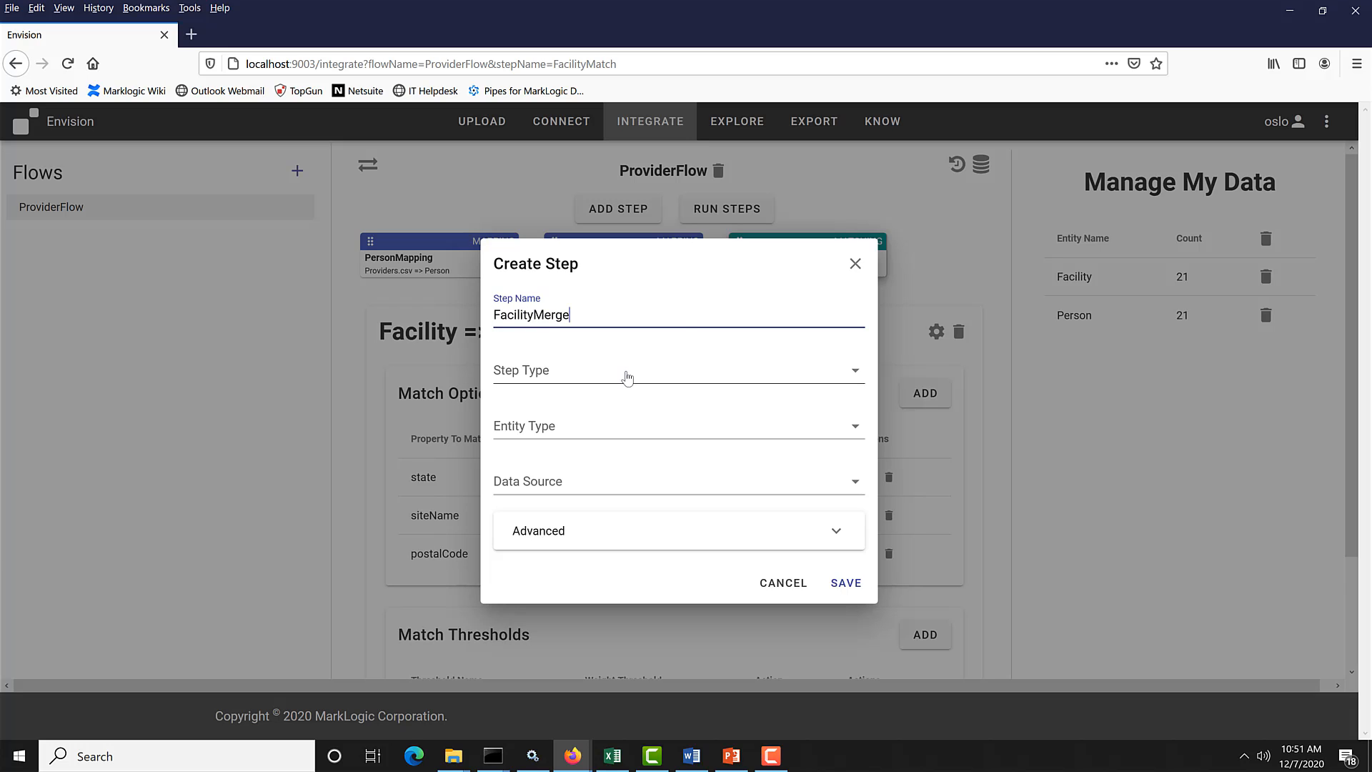
pyautogui.click(628, 377)
pyautogui.click(546, 457)
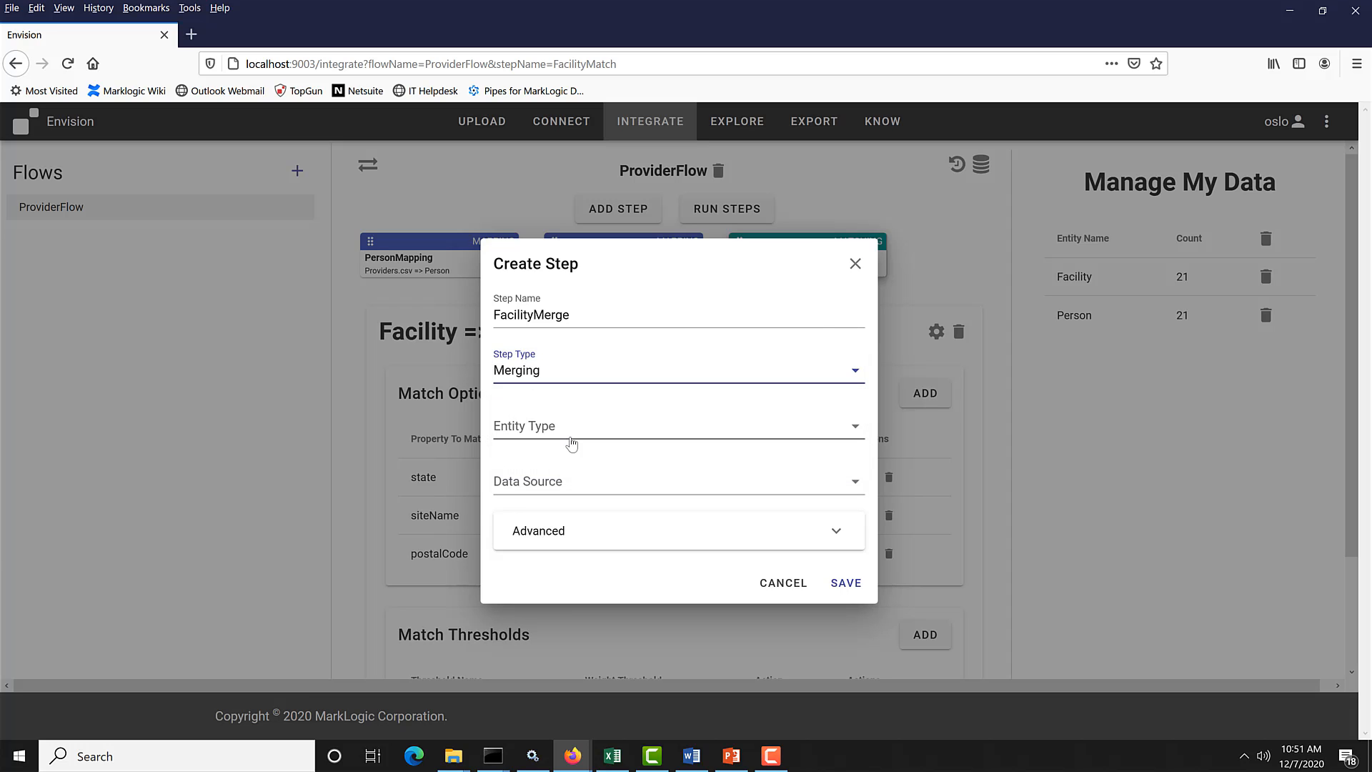
pyautogui.click(561, 429)
pyautogui.click(554, 449)
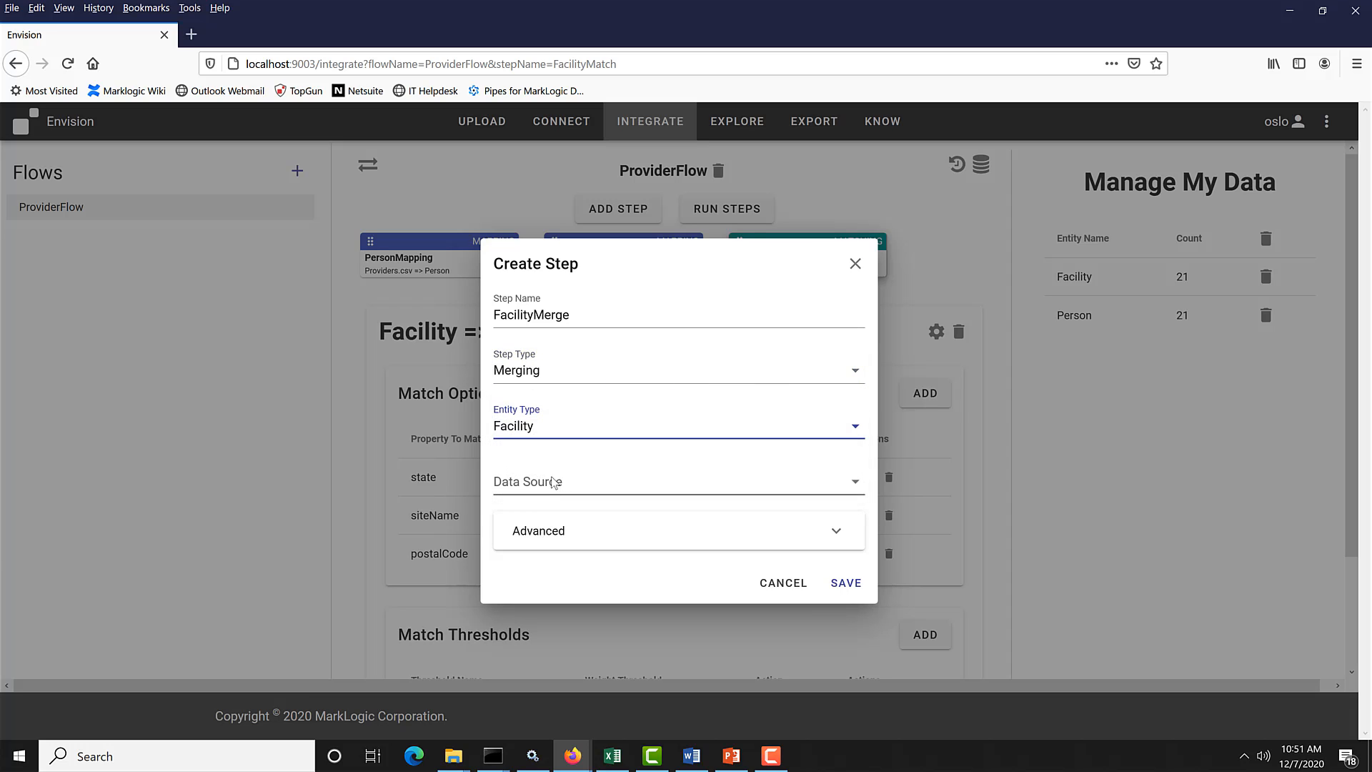
pyautogui.click(554, 481)
pyautogui.click(545, 492)
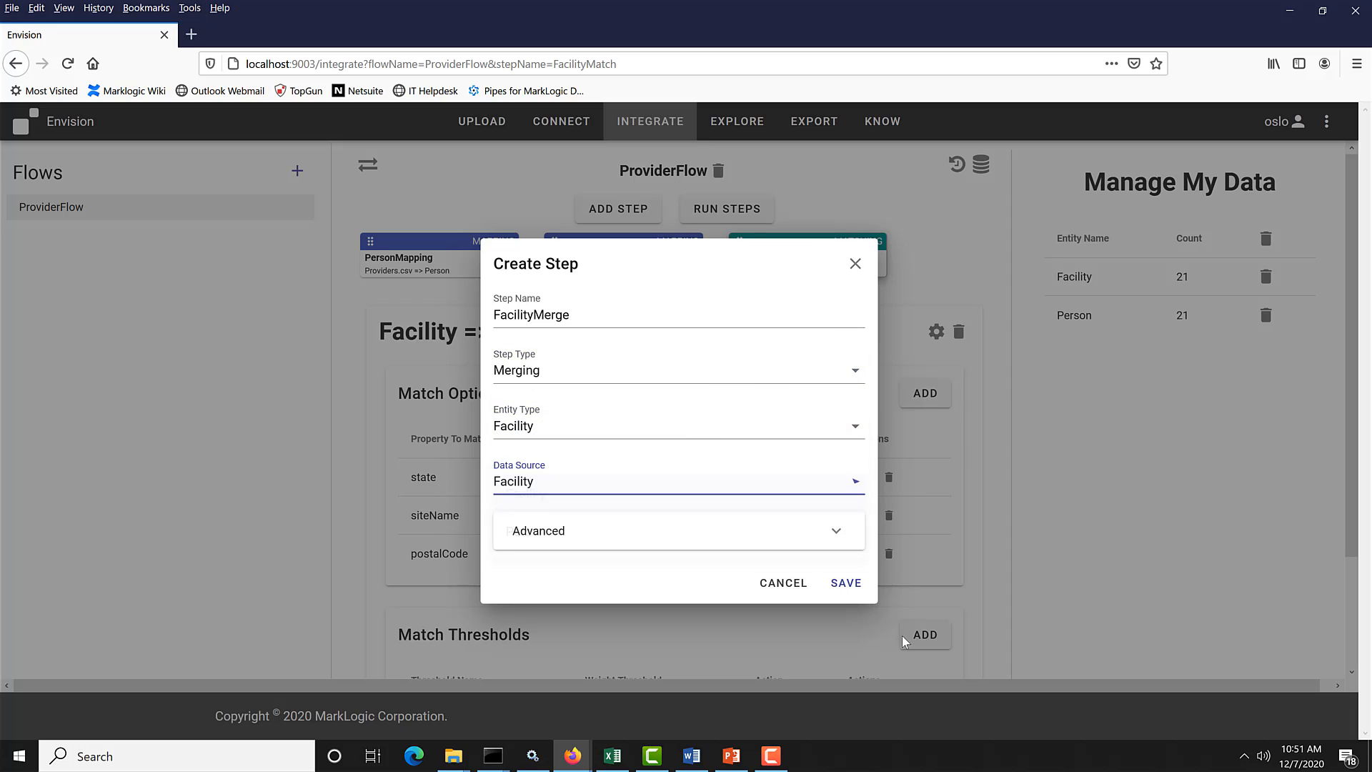
pyautogui.click(847, 583)
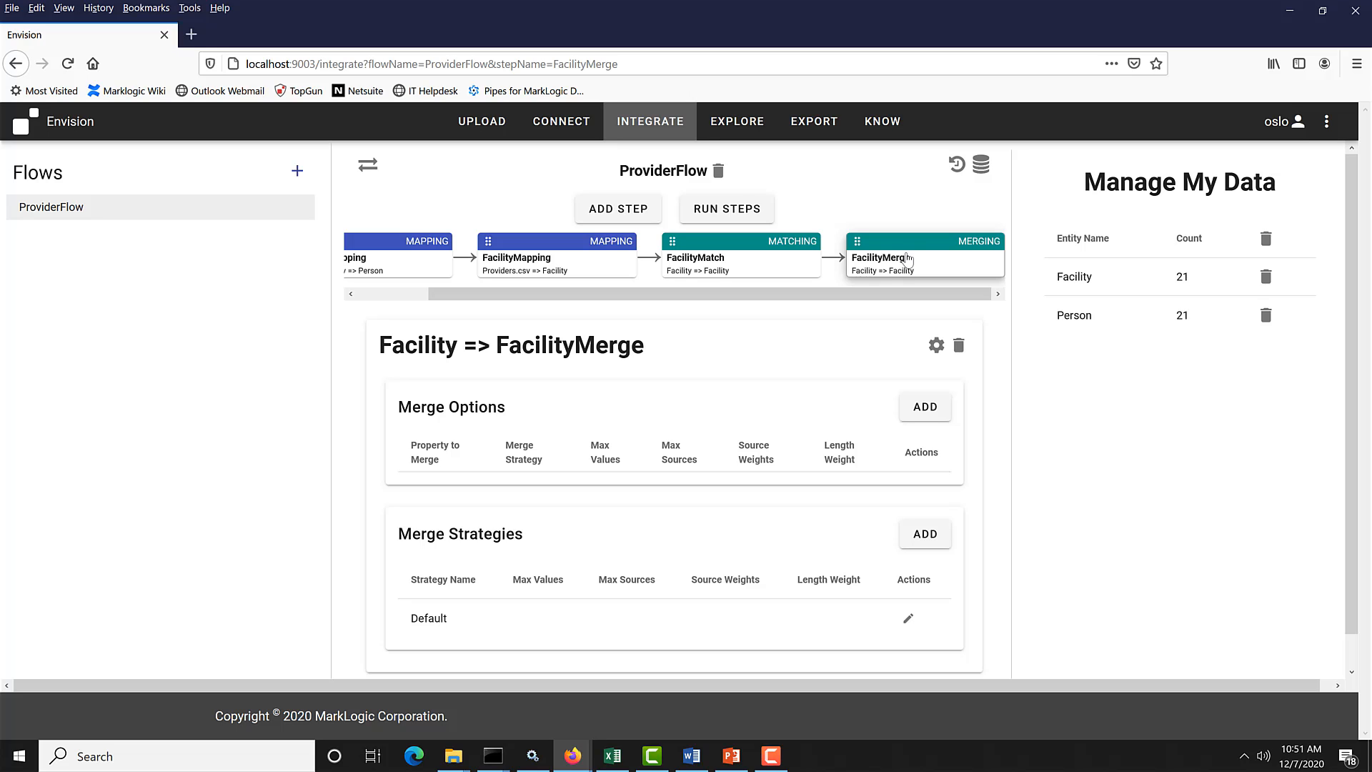
# - Run only the FacilityMatch and FacilityMerge steps of ProviderFlow
pyautogui.click(741, 217)
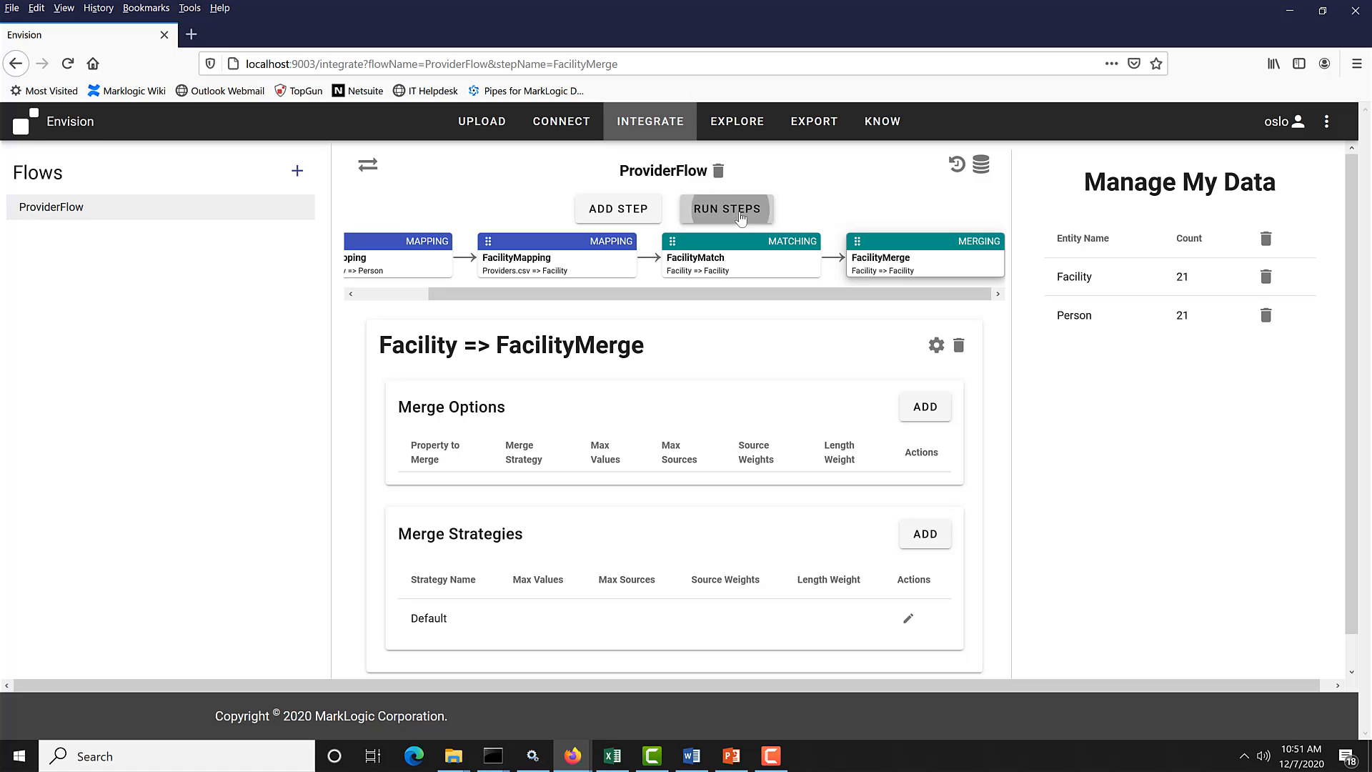
pyautogui.click(447, 471)
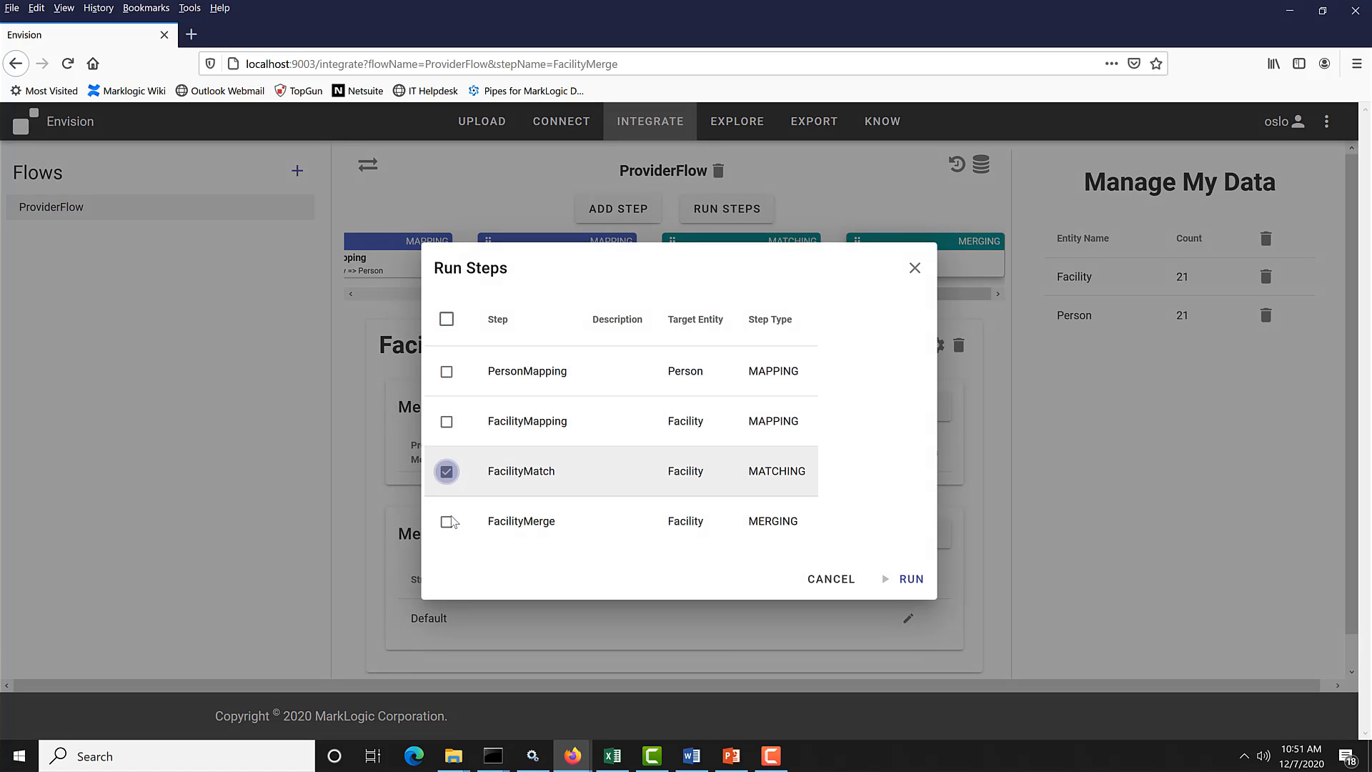
pyautogui.click(447, 522)
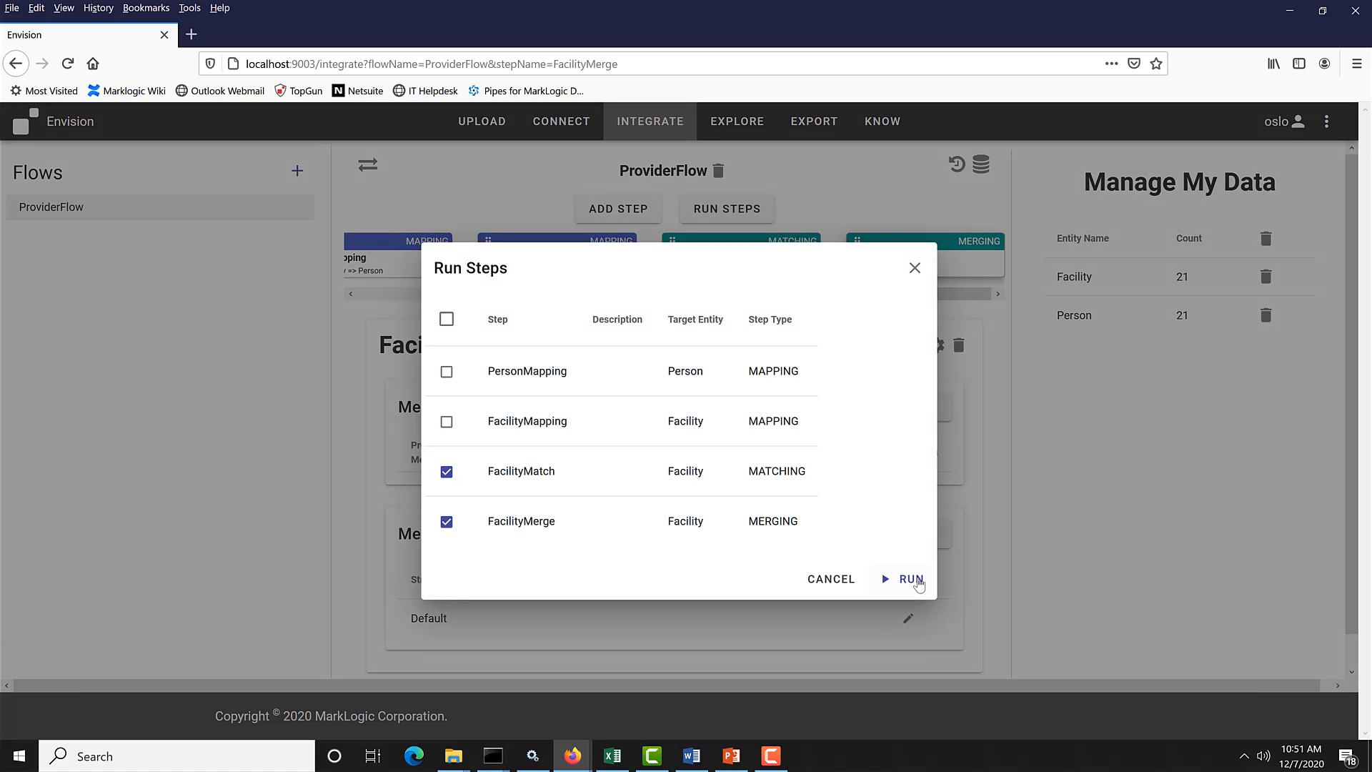
pyautogui.click(917, 581)
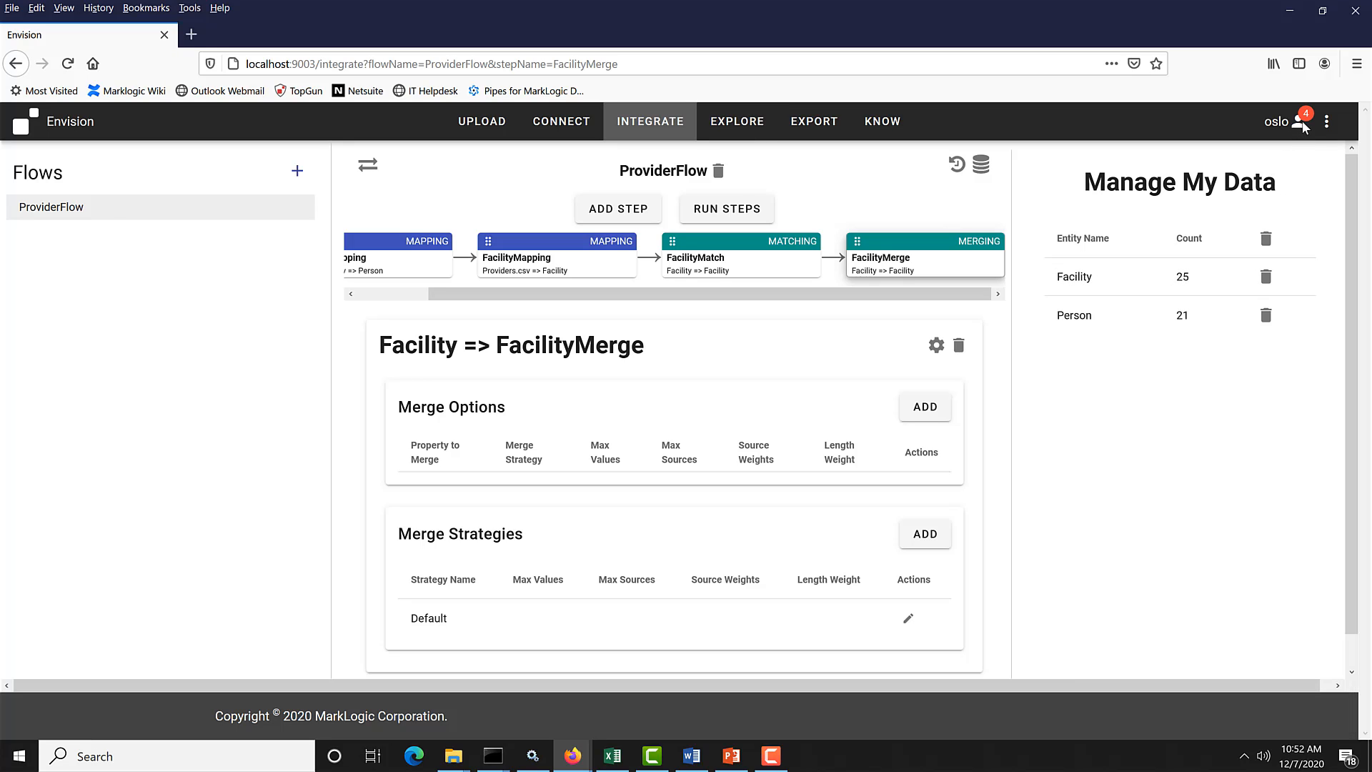
# - Open the Memorial Hospital potential-match notification and merge its matching Facility records
pyautogui.click(1329, 123)
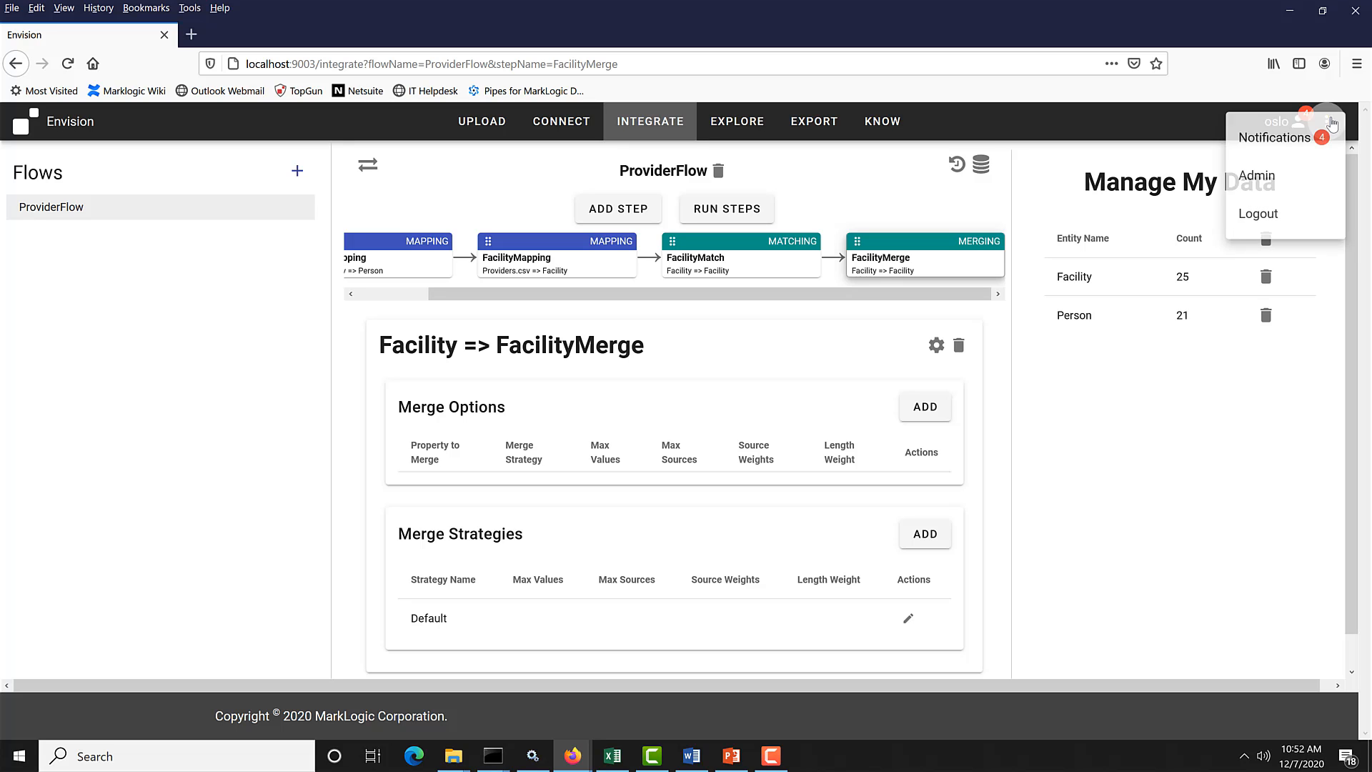
pyautogui.click(1274, 138)
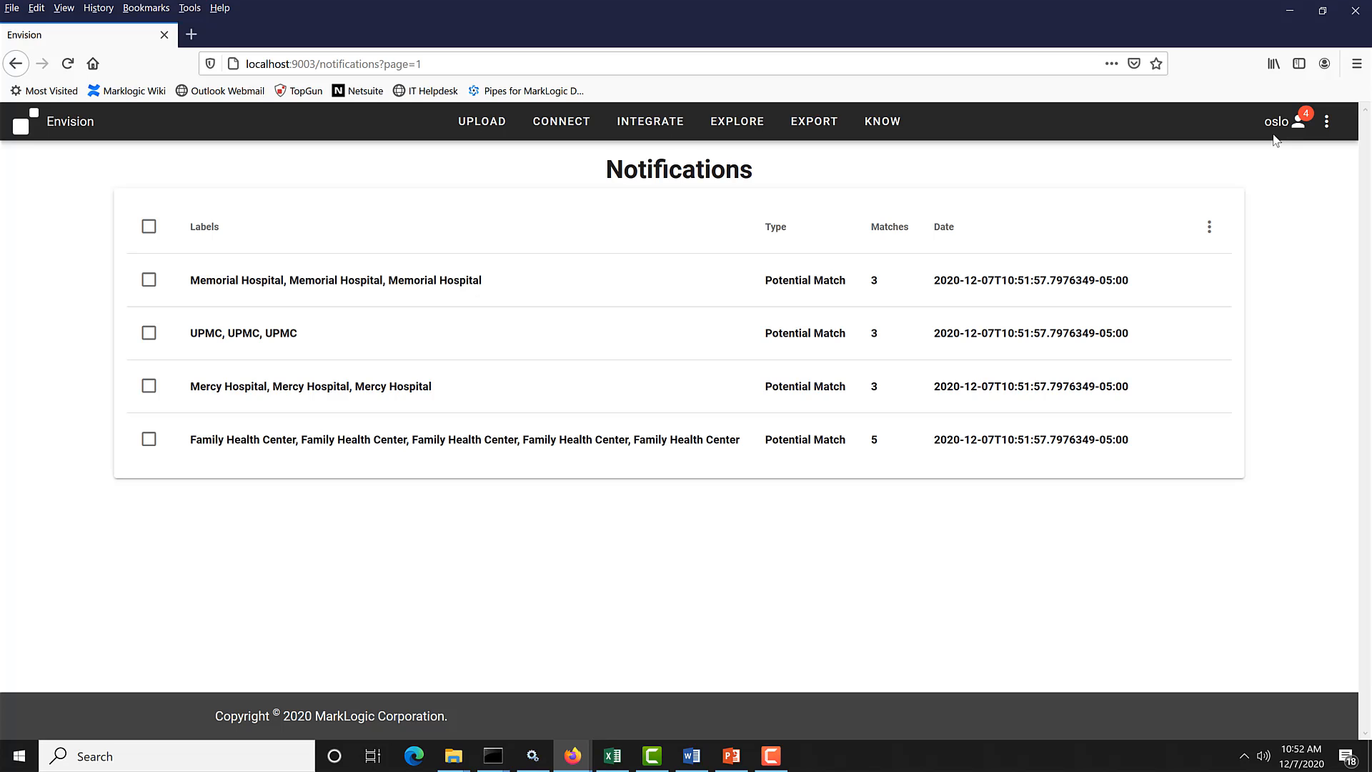
pyautogui.click(430, 286)
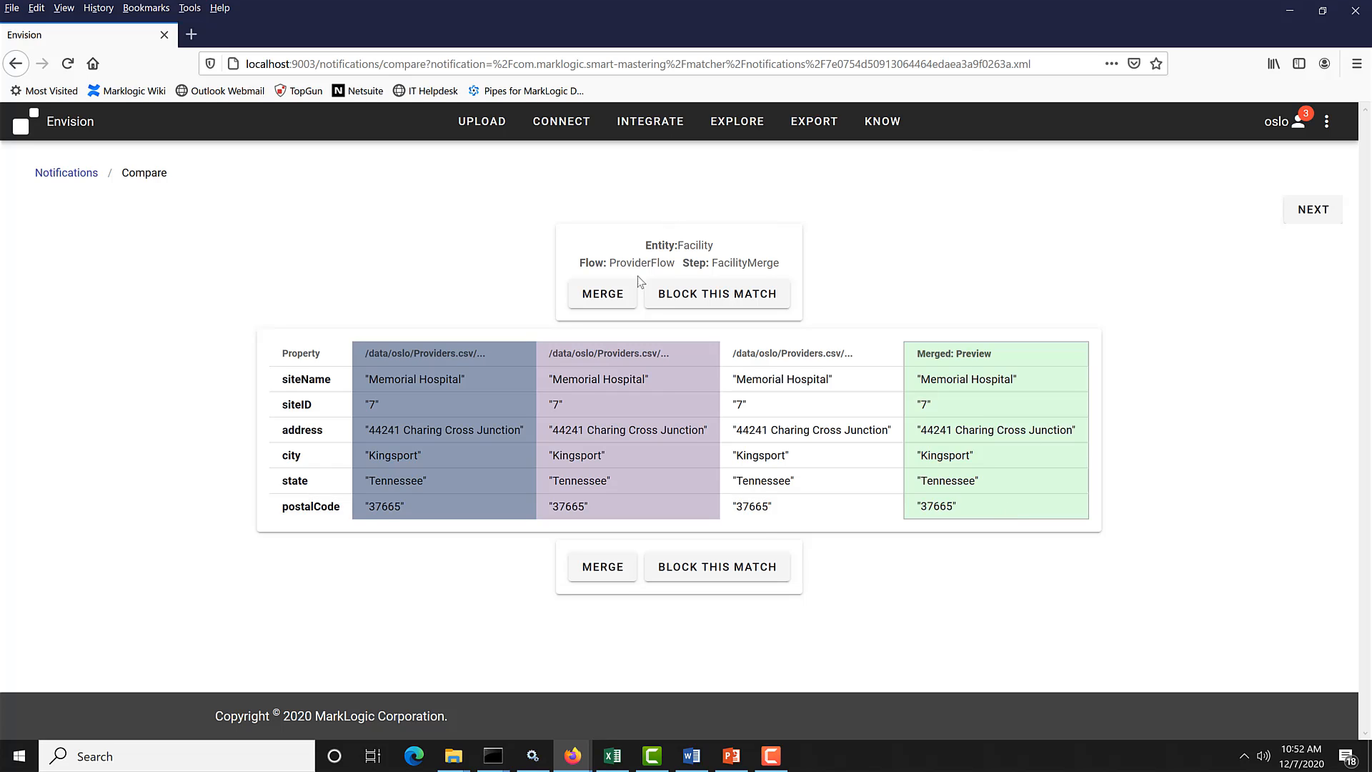
pyautogui.click(611, 299)
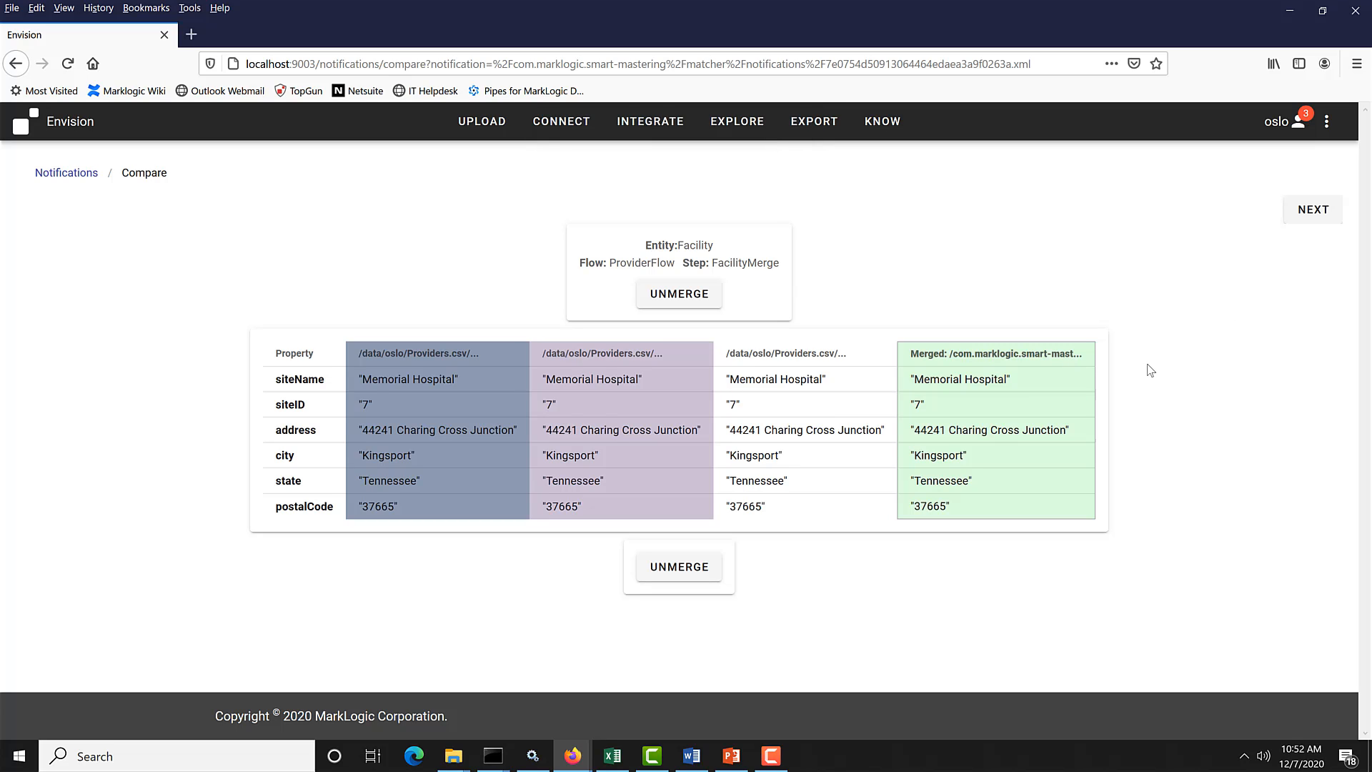
# - Compare the UPMC and Mercy Hospital potential matches, and return to the merged Memorial Hospital comparison
pyautogui.click(1300, 212)
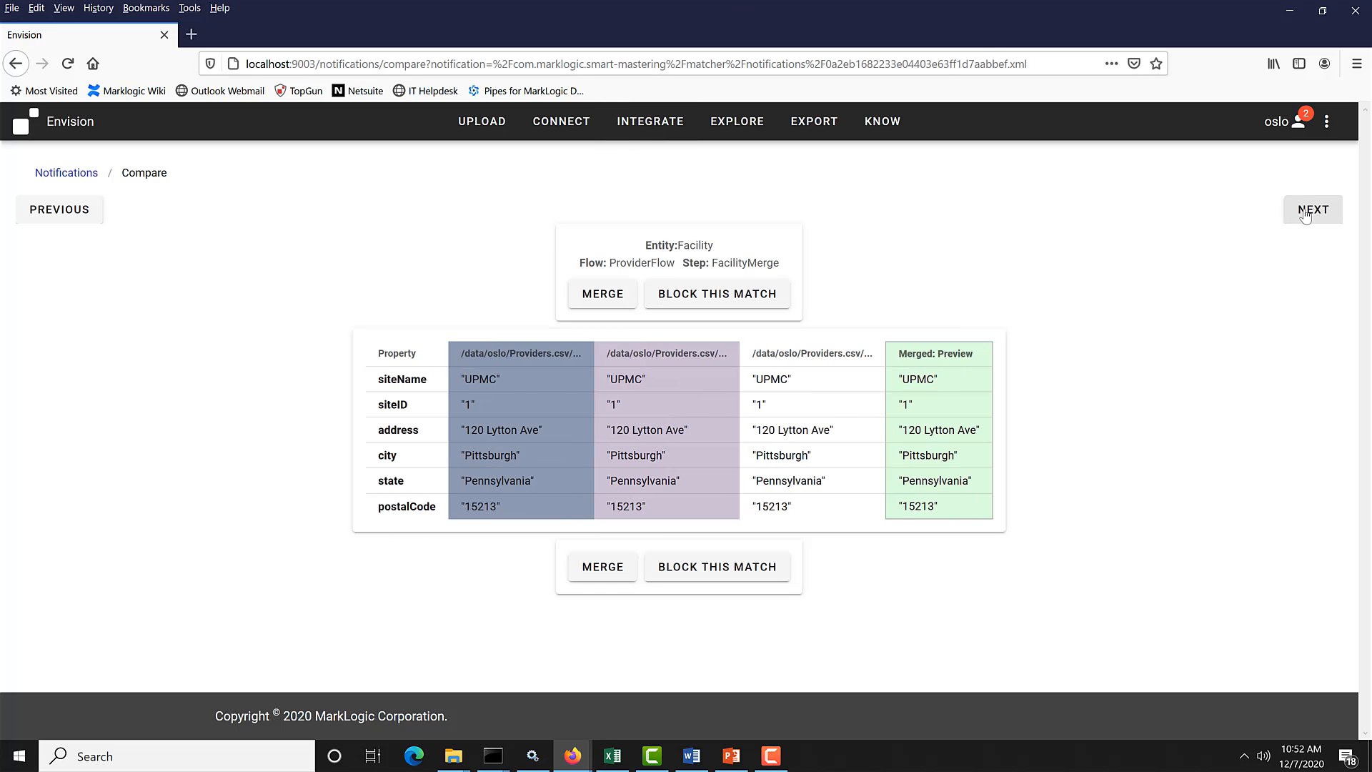
pyautogui.click(1305, 211)
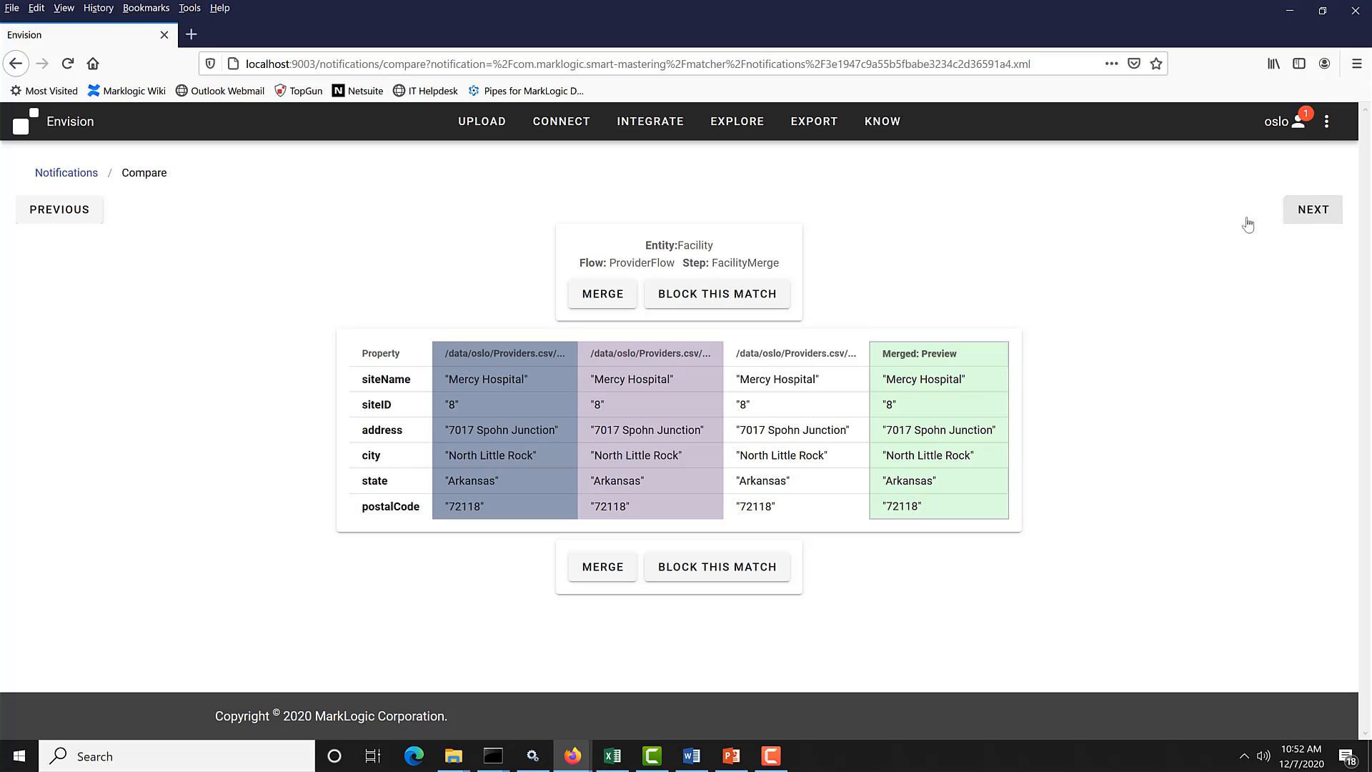
pyautogui.click(71, 218)
pyautogui.click(70, 217)
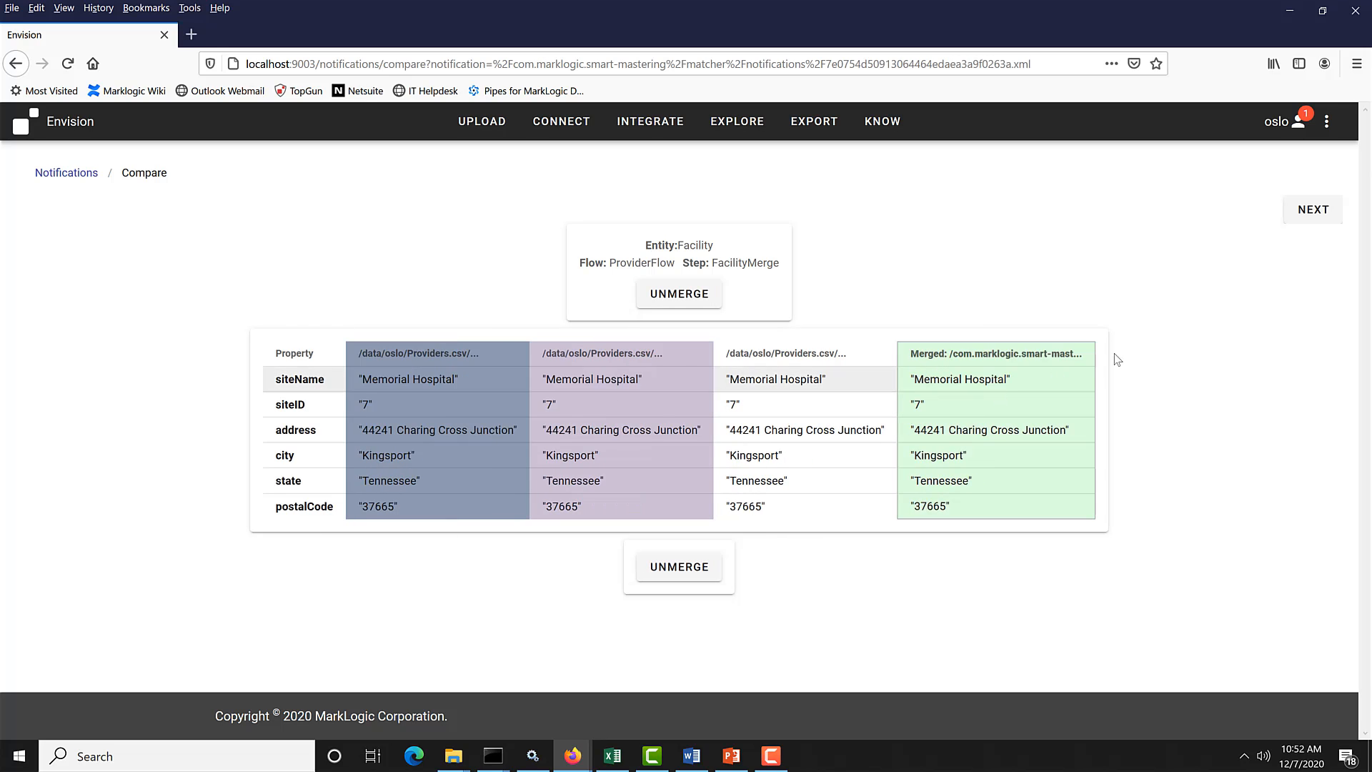
# - Merge the potentially matching UPMC Facility records, and block the Mercy Hospital match
pyautogui.click(1312, 211)
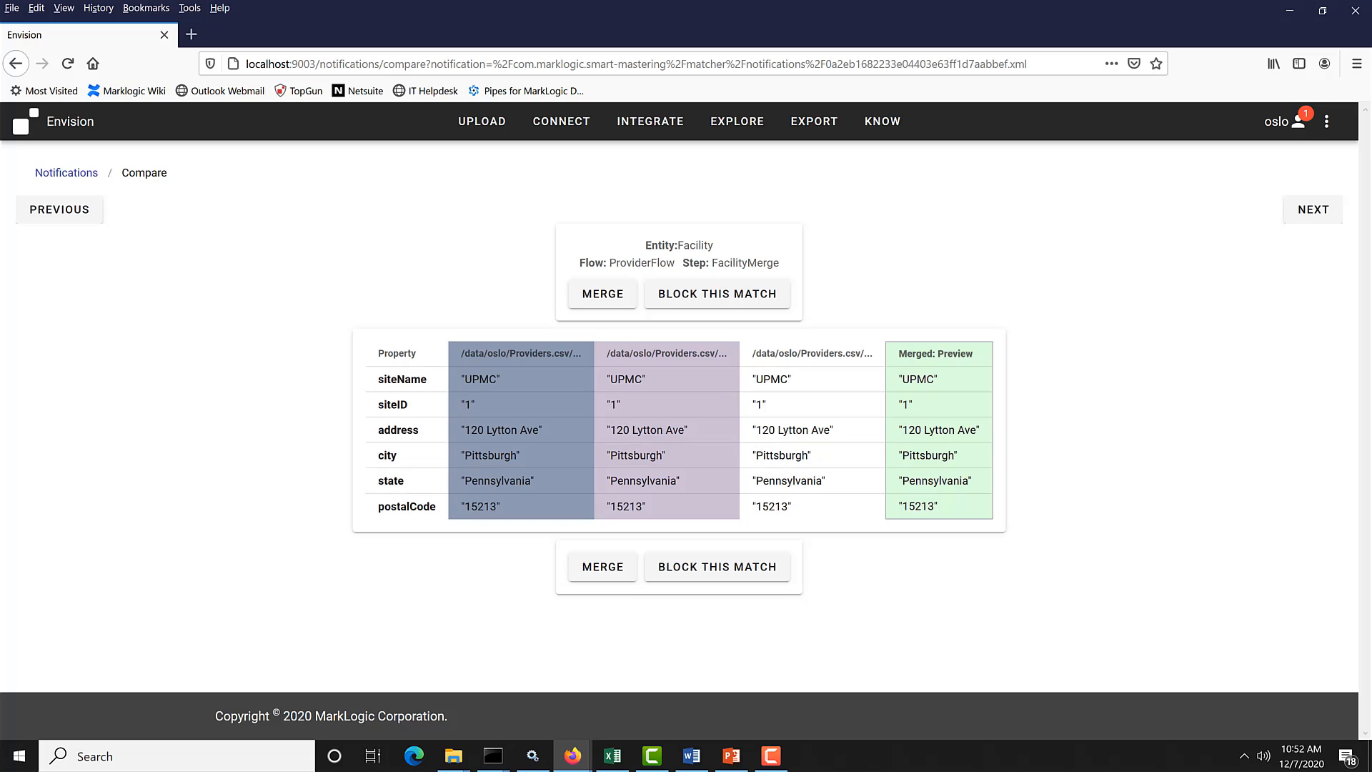
pyautogui.click(581, 295)
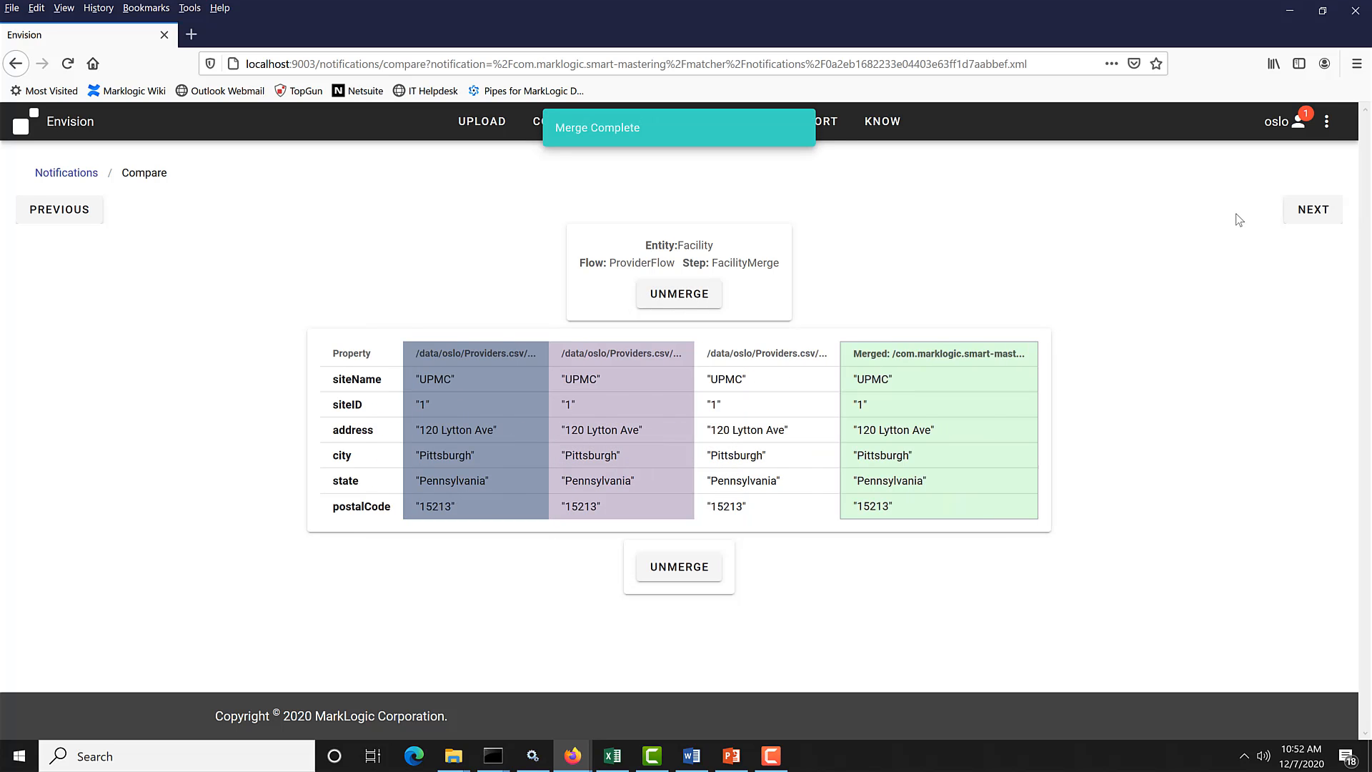
pyautogui.click(1319, 215)
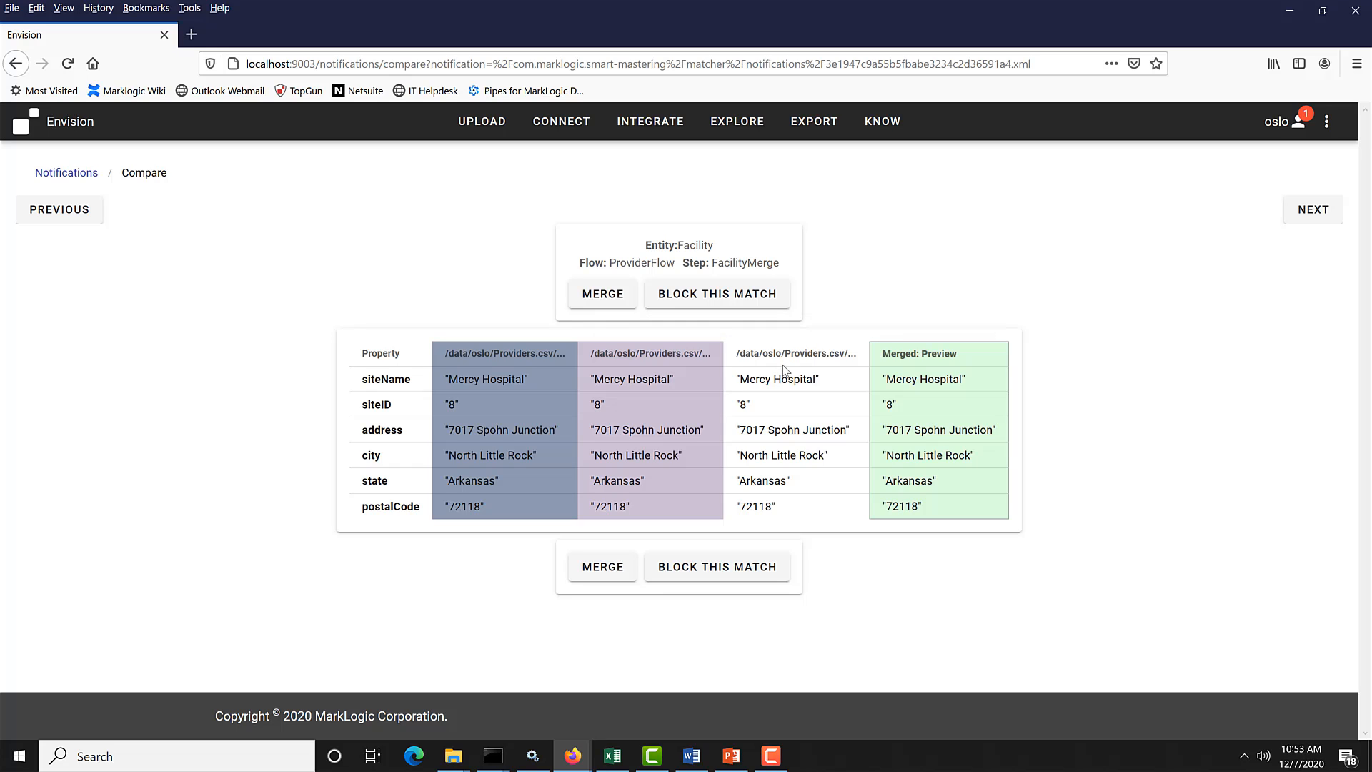
pyautogui.click(710, 302)
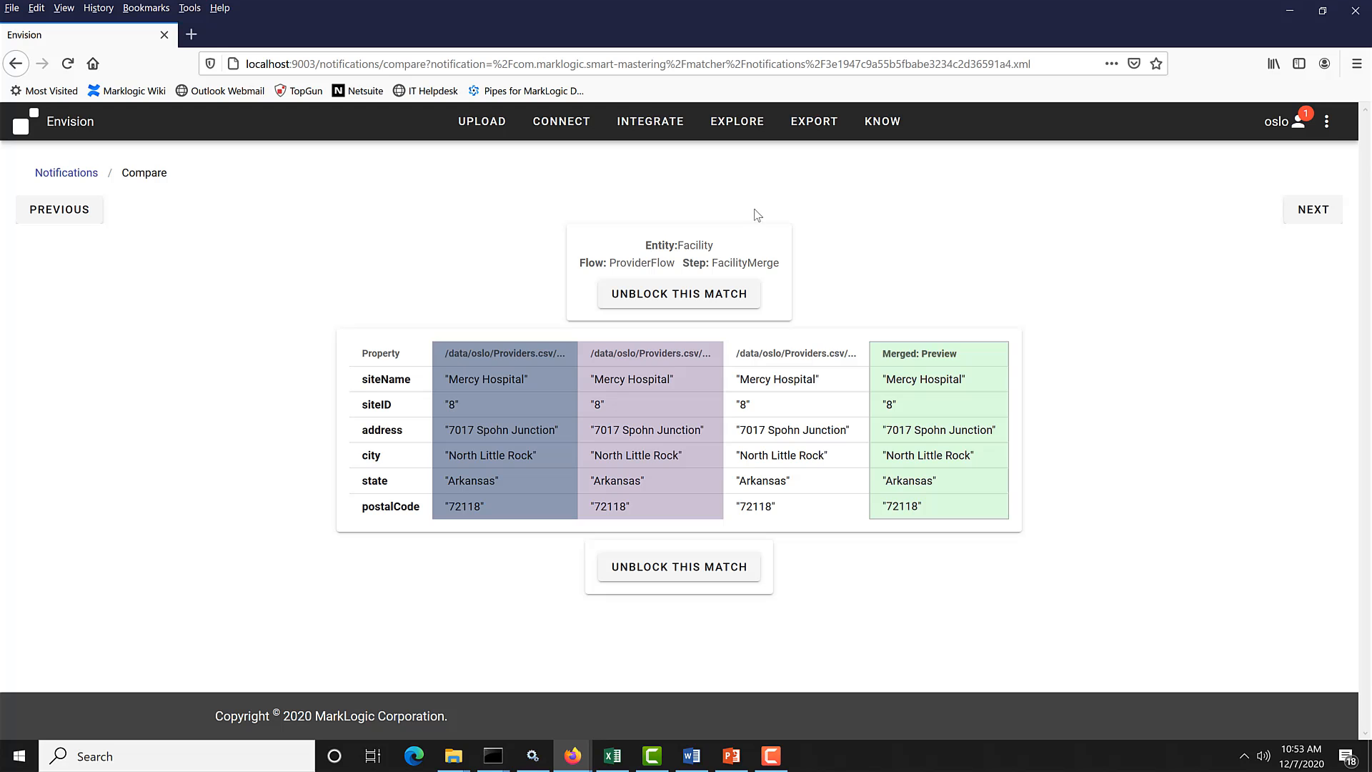
# - Search the Final database's Explore graph for upmc and open the details of the UPMC facility
pyautogui.click(738, 118)
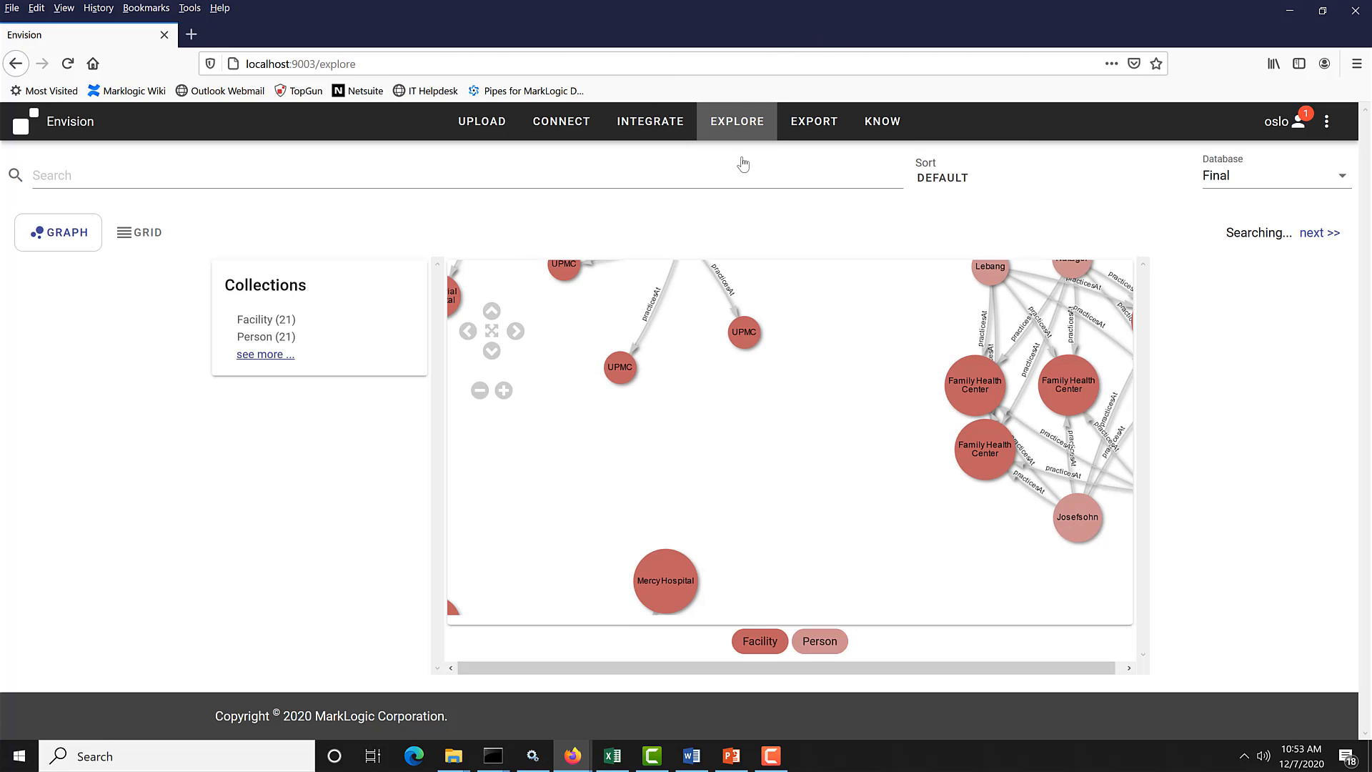
pyautogui.moveTo(885, 486); pyautogui.dragTo(890, 570)
pyautogui.click(286, 178)
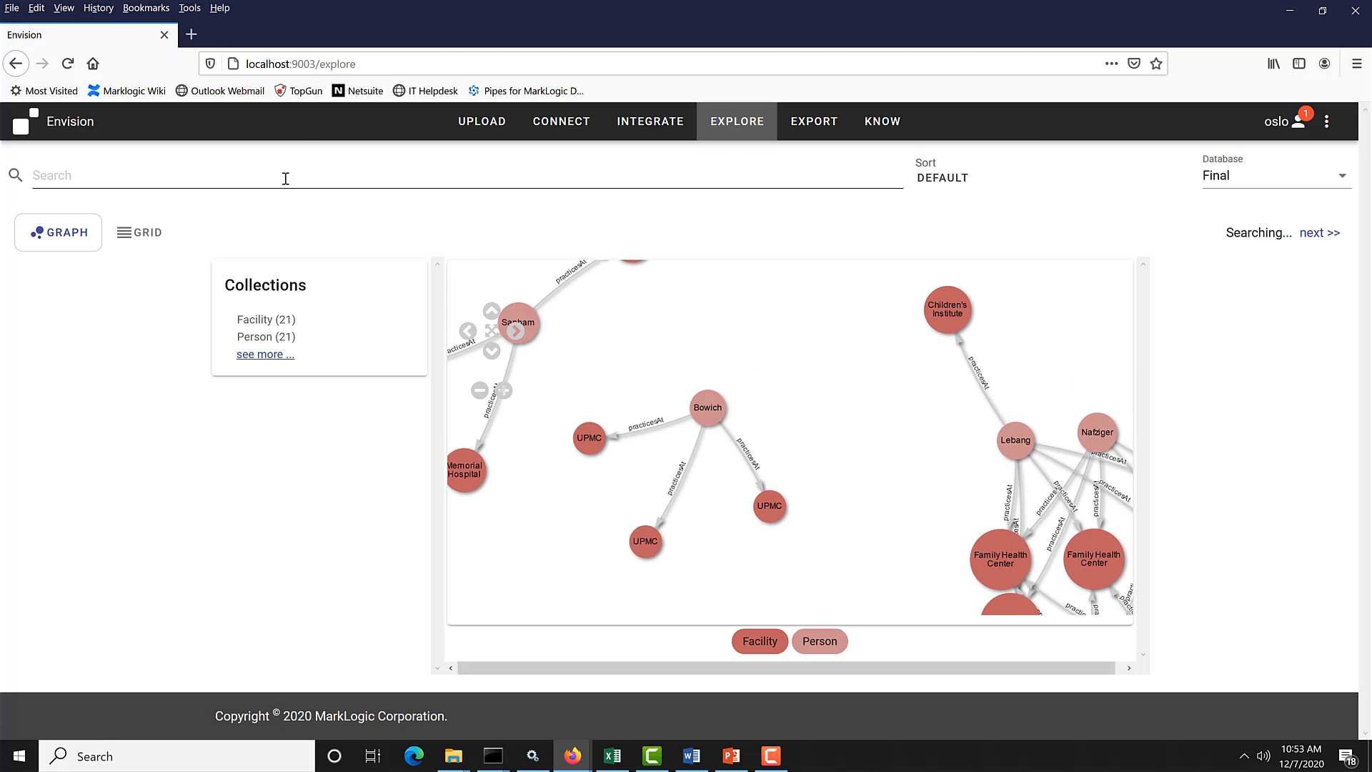
pyautogui.write('upmc')
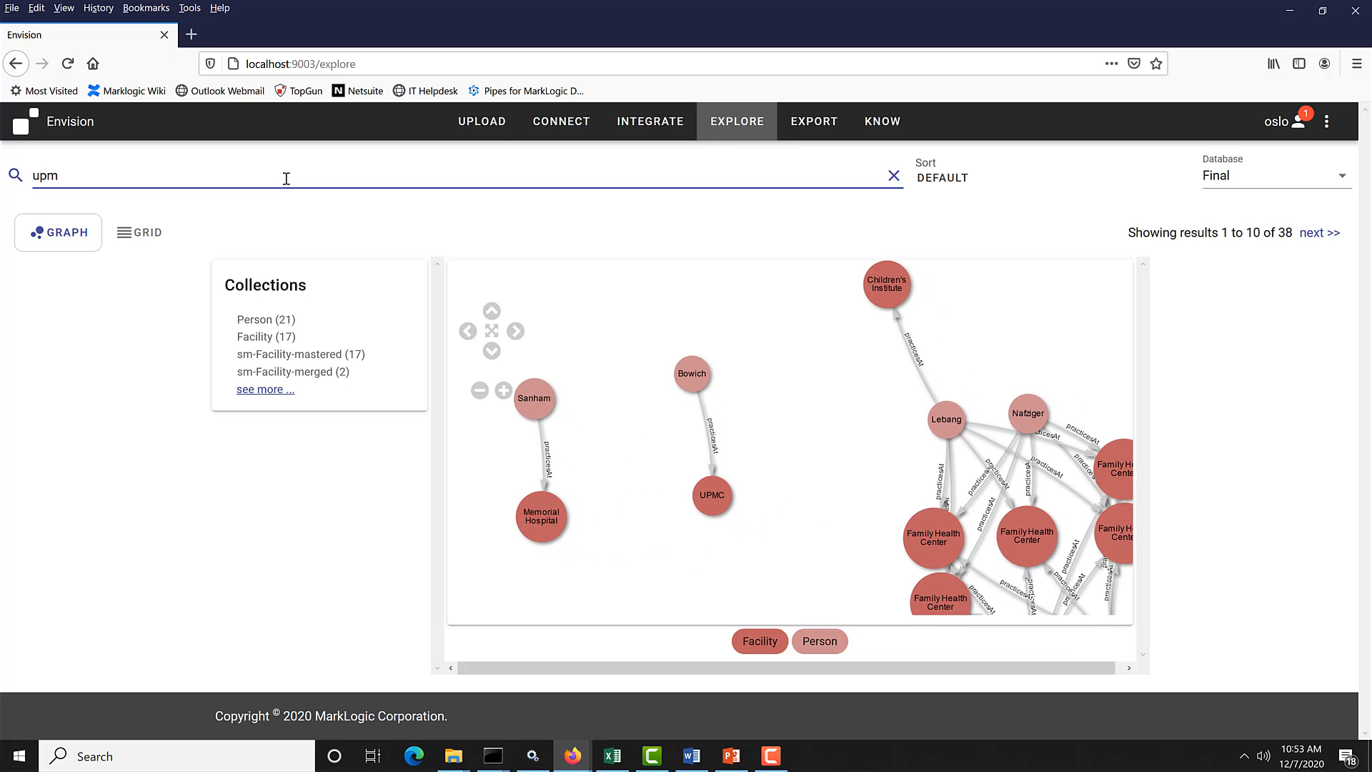
pyautogui.press('Return')
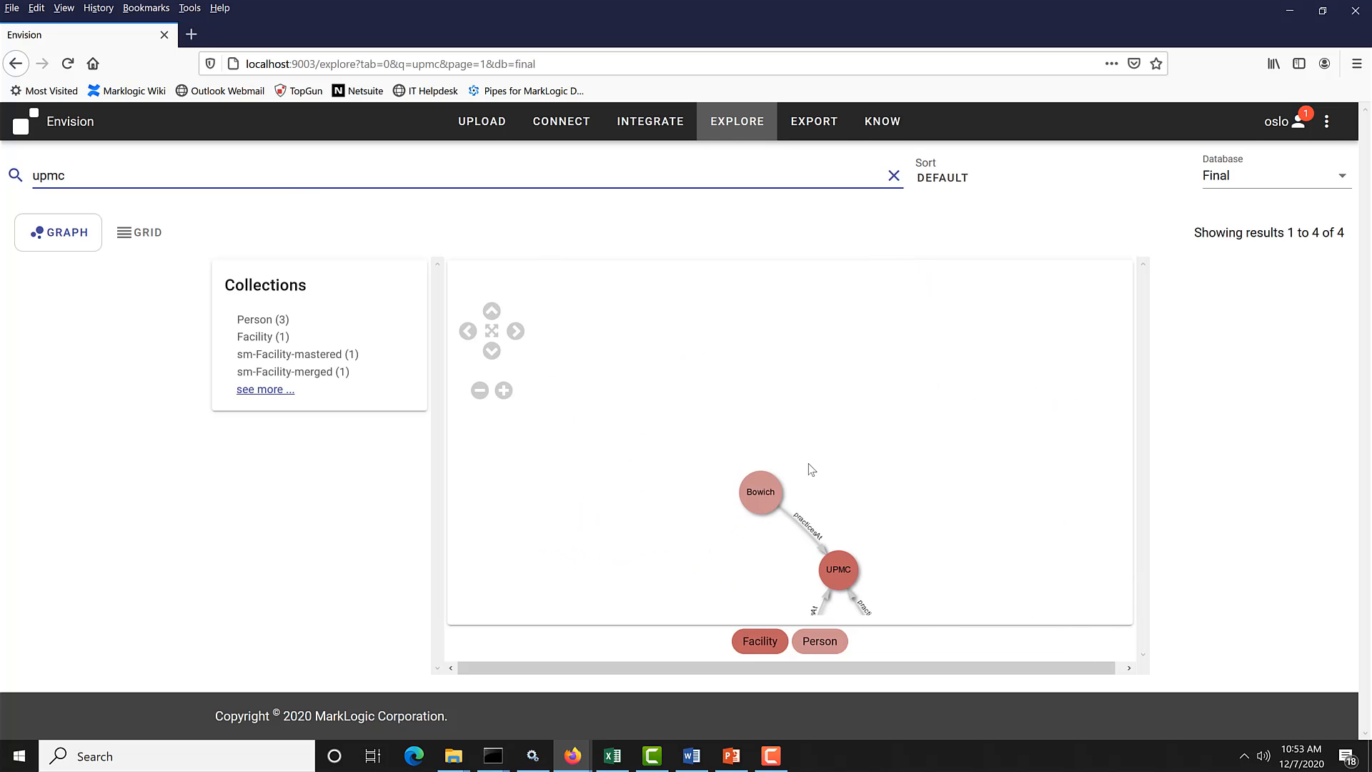
pyautogui.click(773, 399)
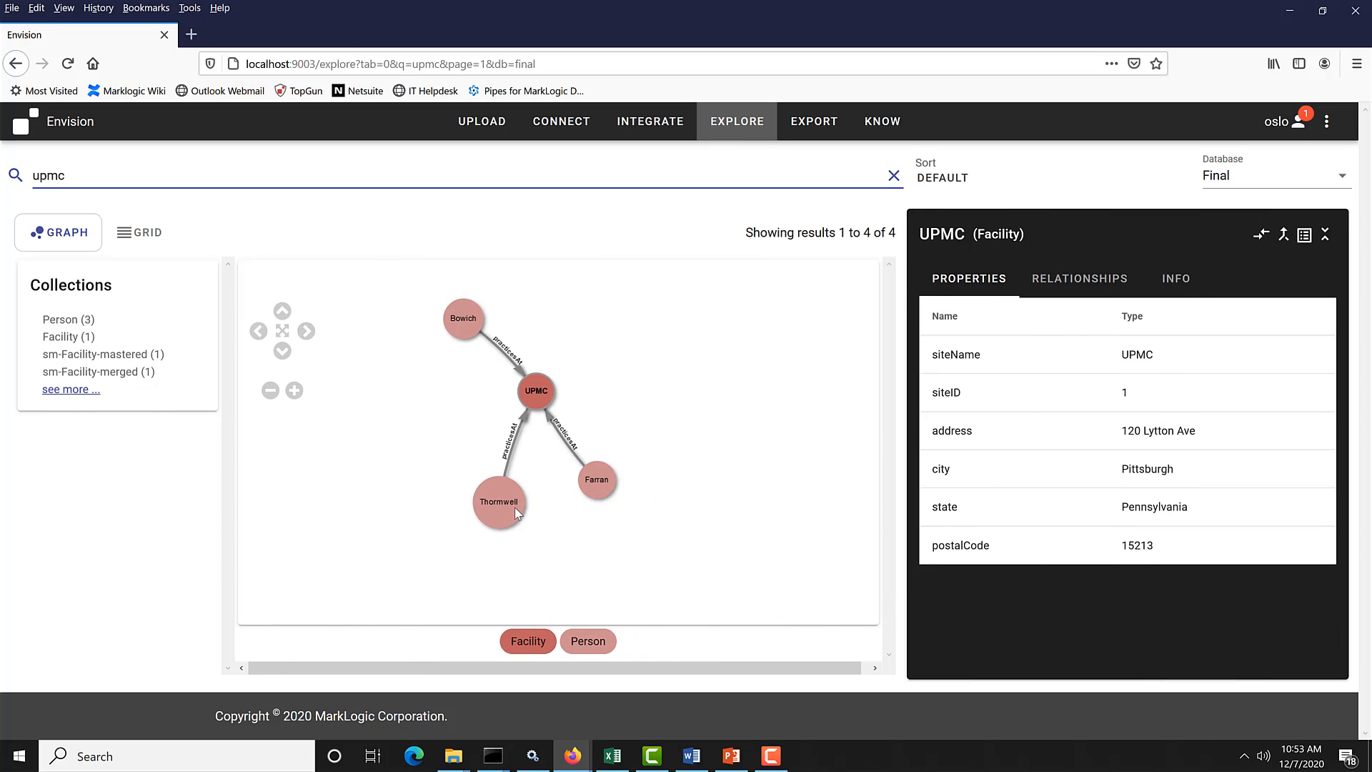
# - Spread out the UPMC graph, view the properties of one linked person, and reselect the UPMC facility
pyautogui.moveTo(514, 507); pyautogui.dragTo(475, 489)
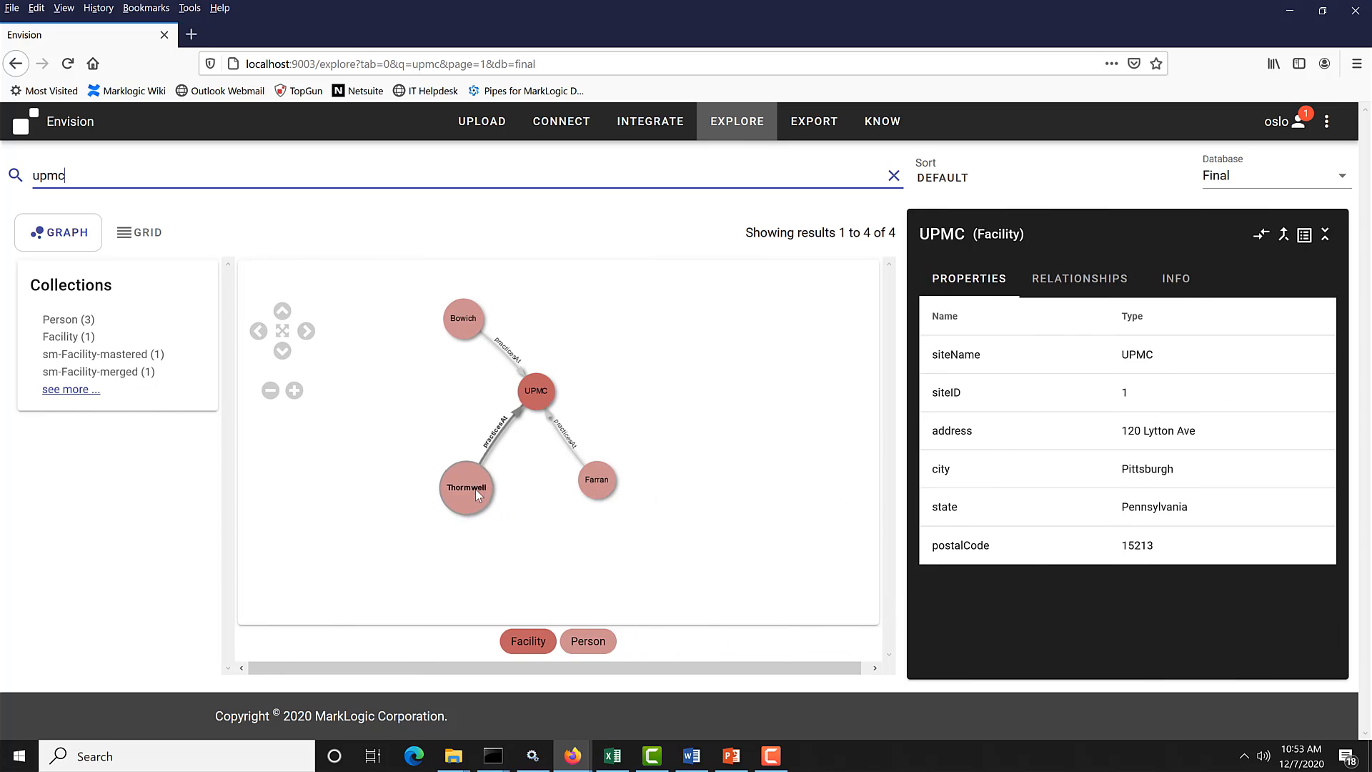
pyautogui.click(471, 324)
pyautogui.scroll(3, 537, 396)
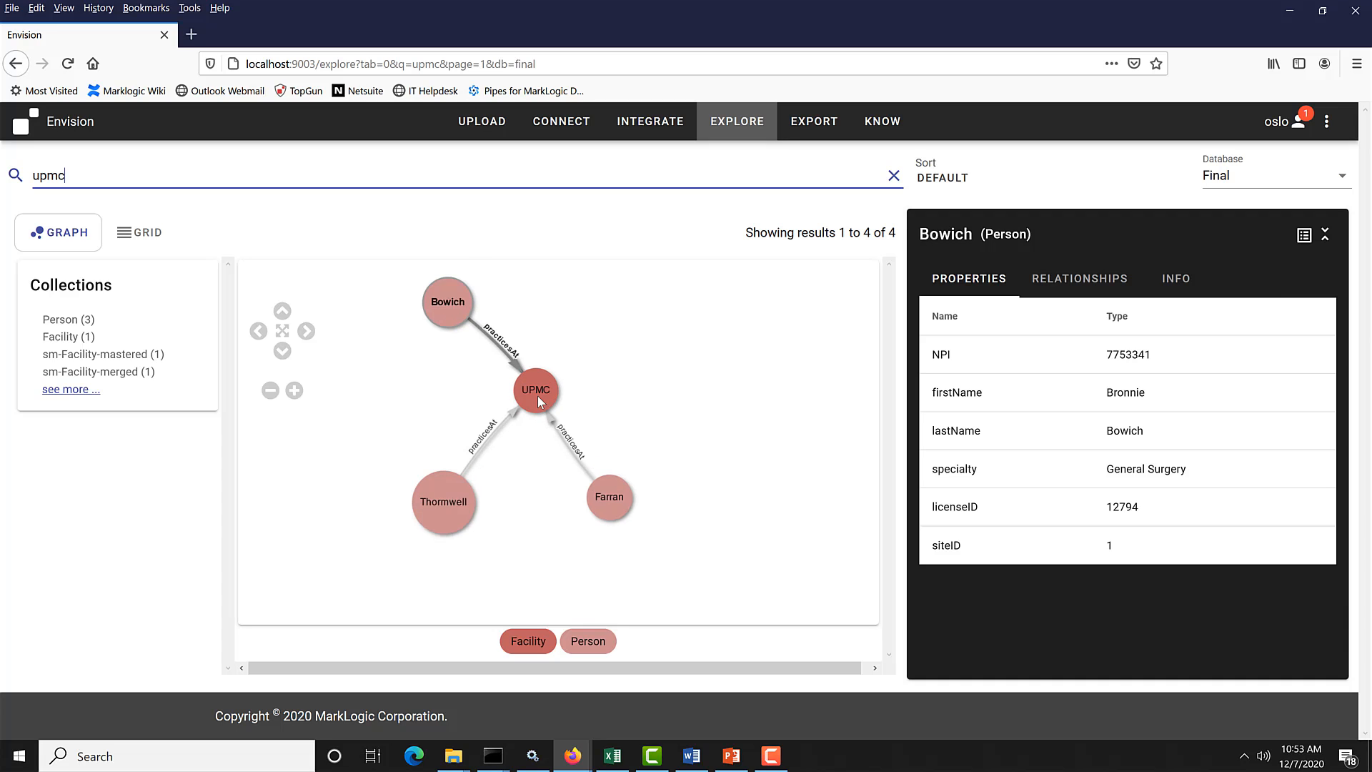
pyautogui.click(538, 395)
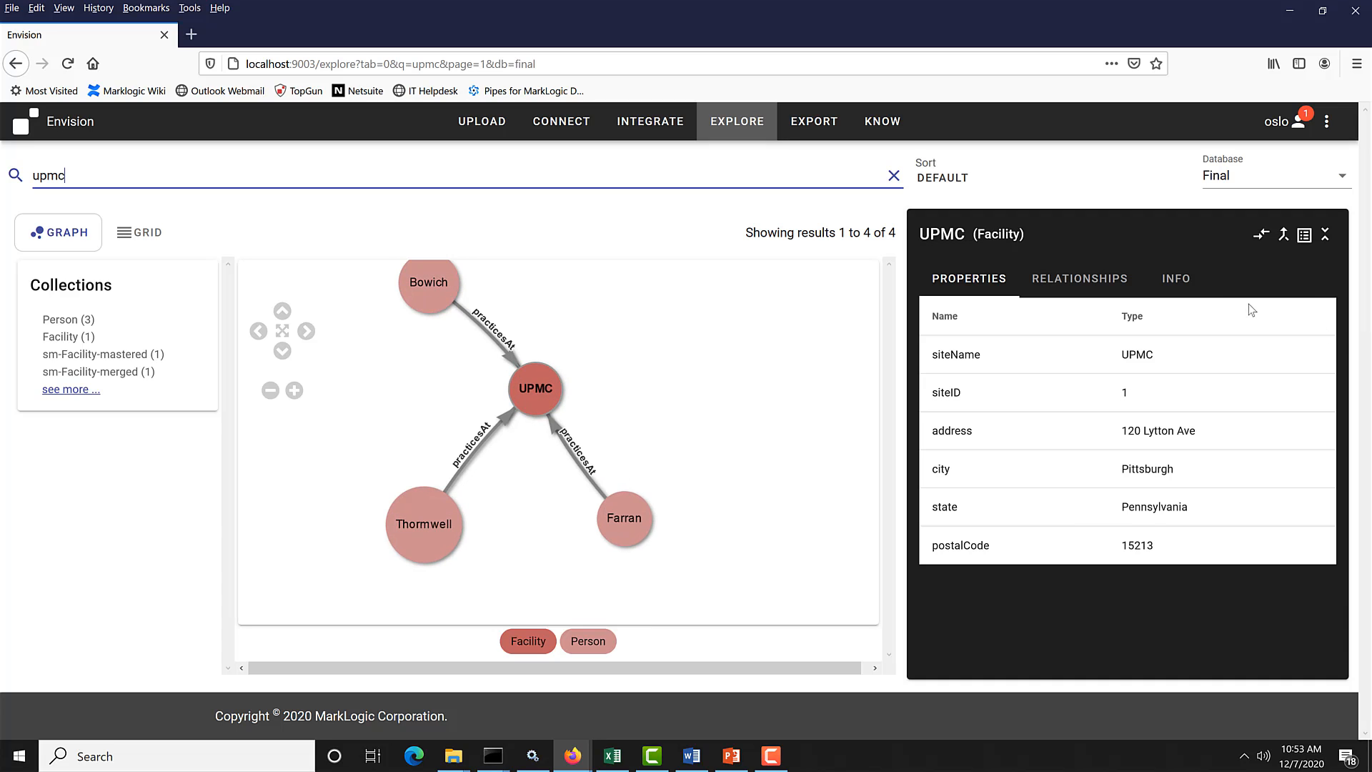
# - Examine the merged UPMC facility's update history and metadata, including the provenance details of its first dhf:DocUpdated entry
pyautogui.click(1177, 280)
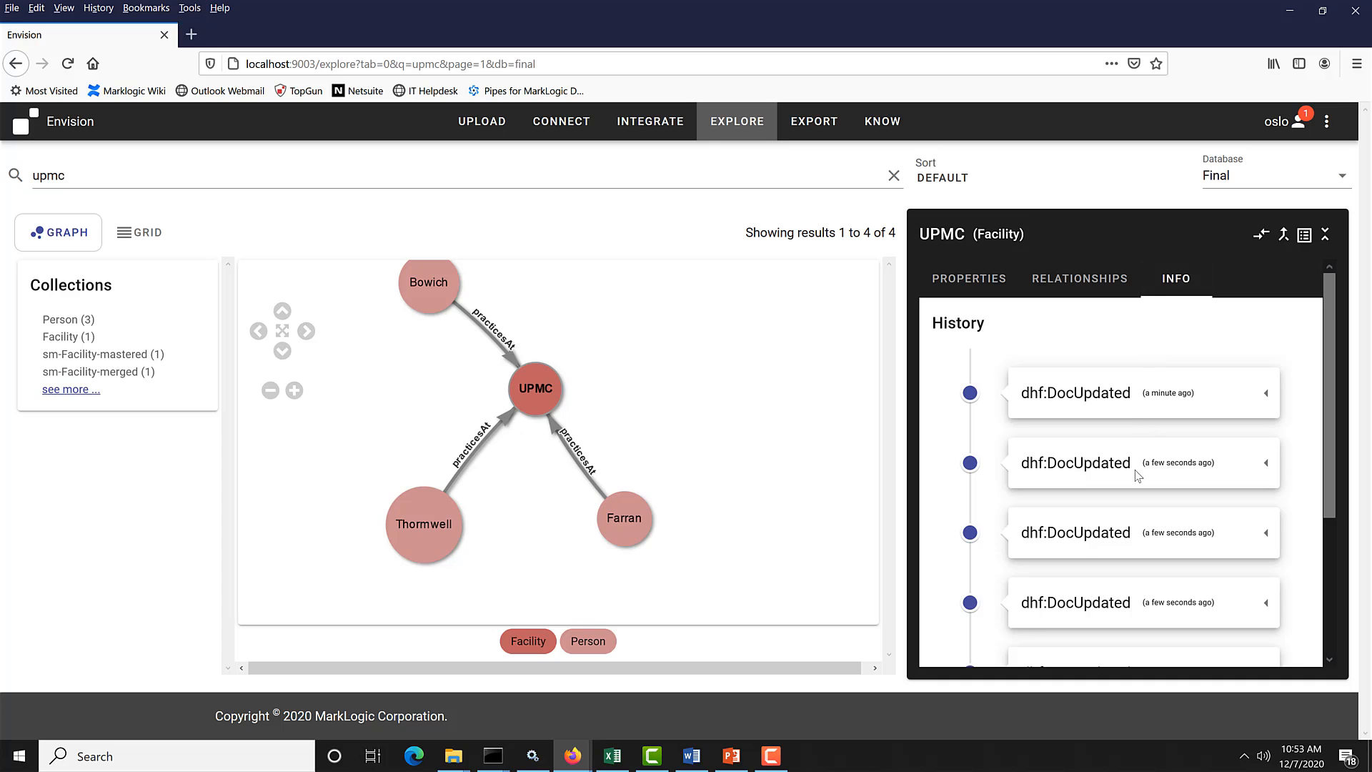
pyautogui.scroll(-2, 1137, 477)
pyautogui.scroll(-2, 1130, 564)
pyautogui.scroll(5, 1128, 564)
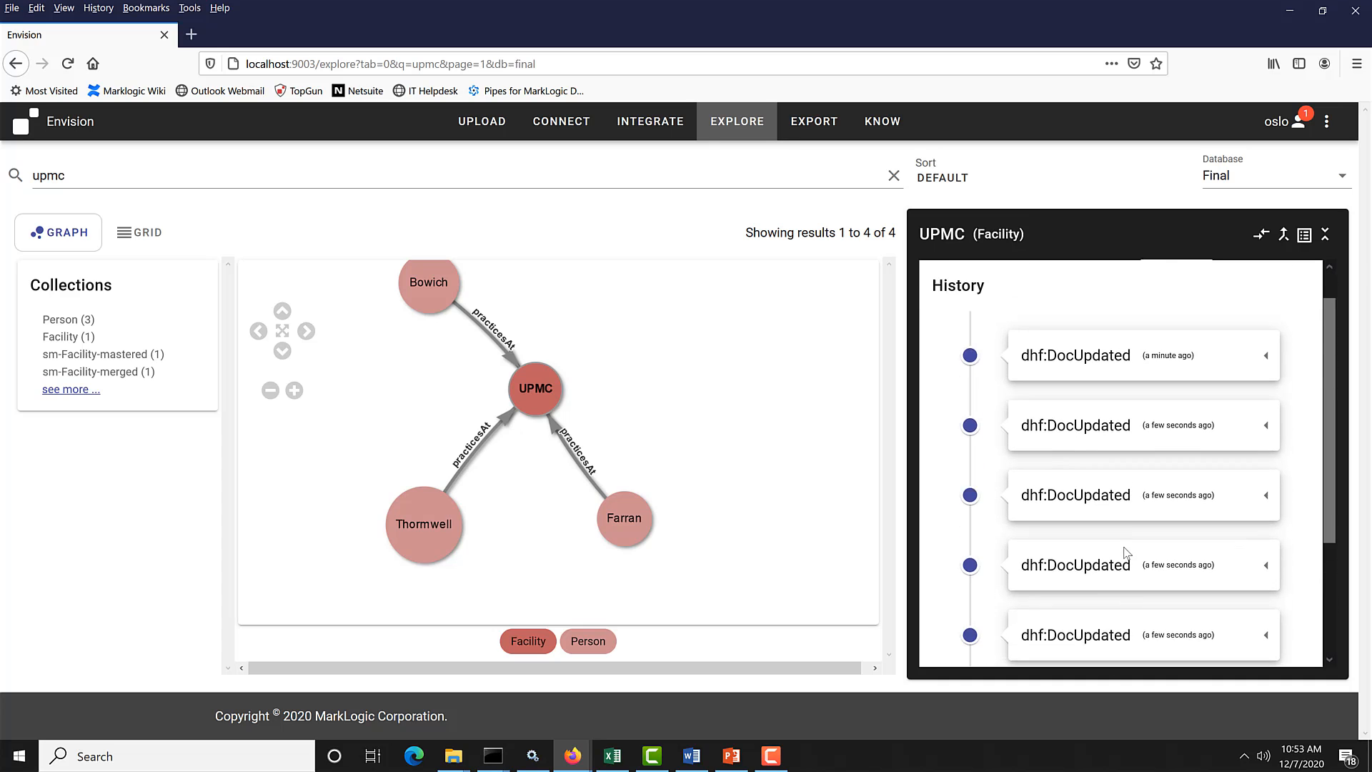
pyautogui.click(1102, 392)
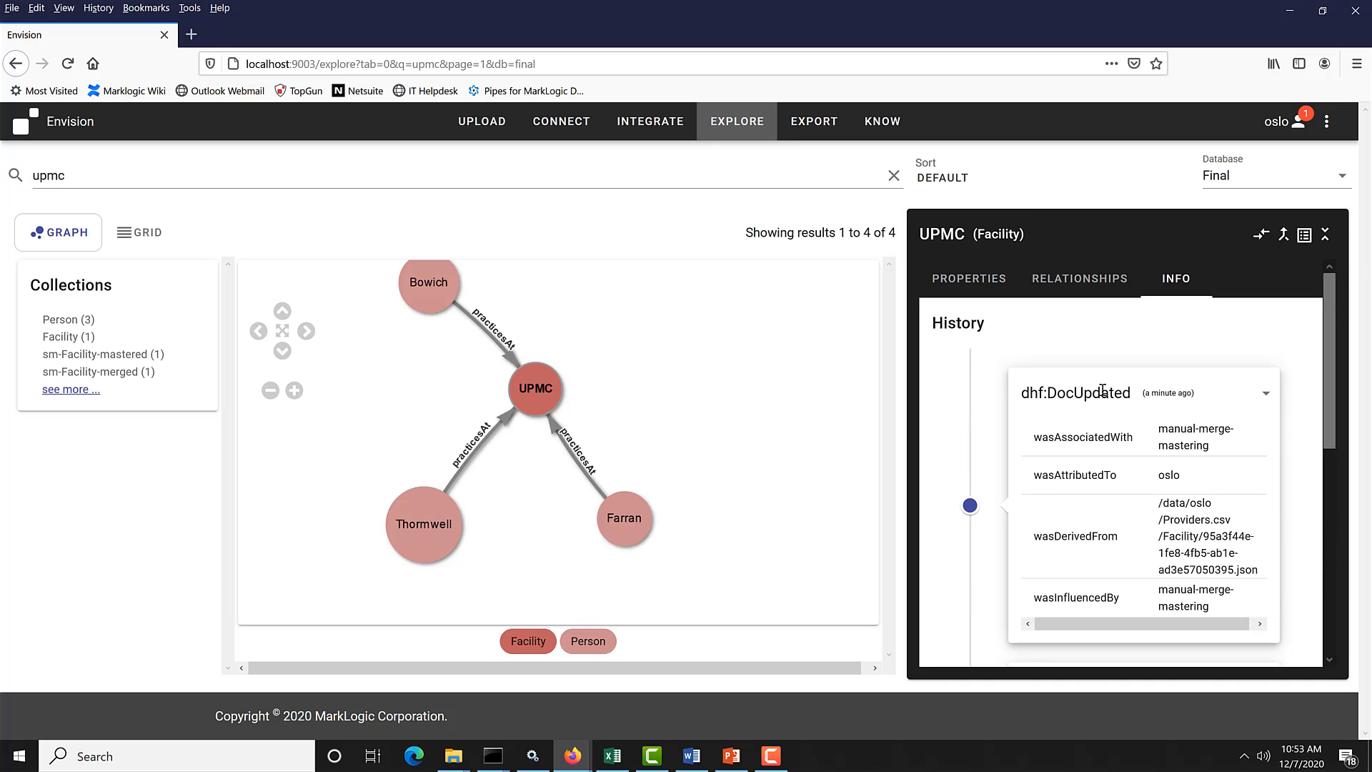
pyautogui.click(1103, 392)
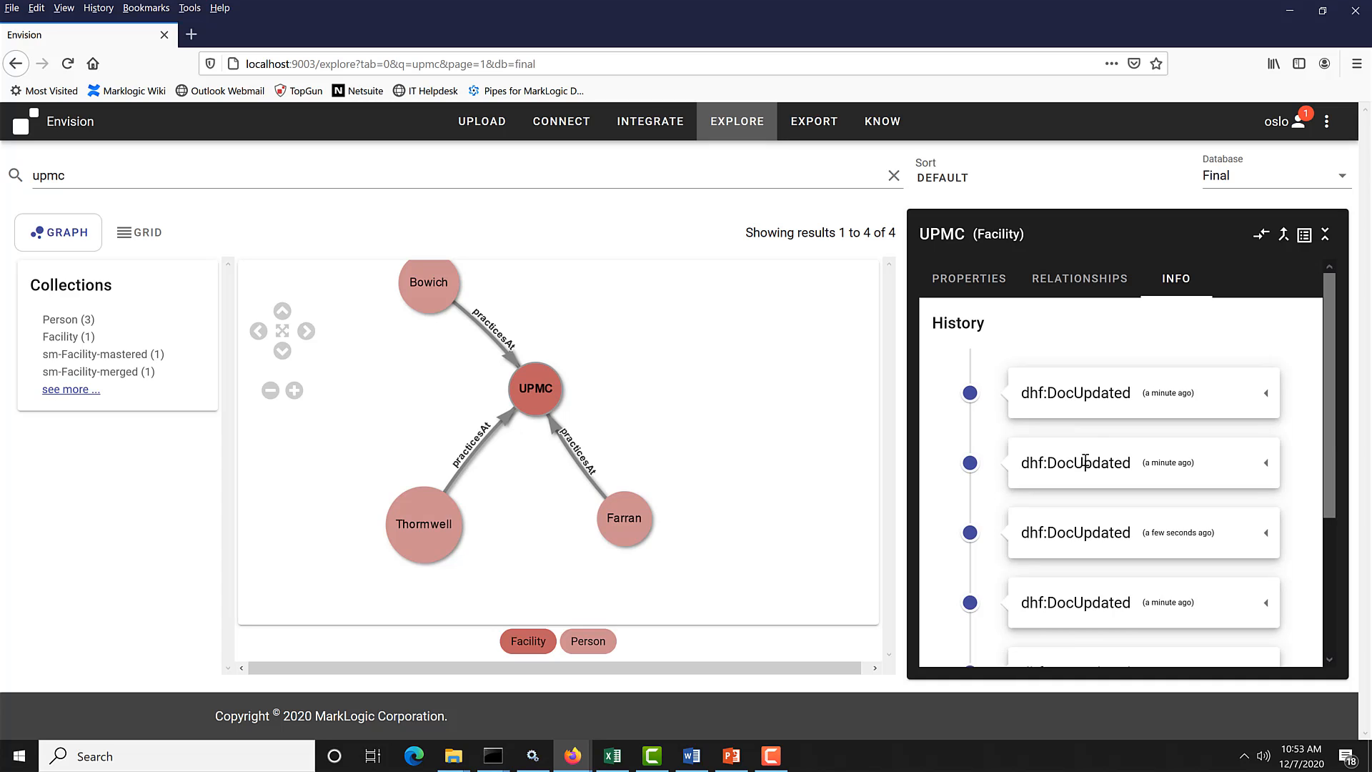
pyautogui.scroll(-3, 1084, 461)
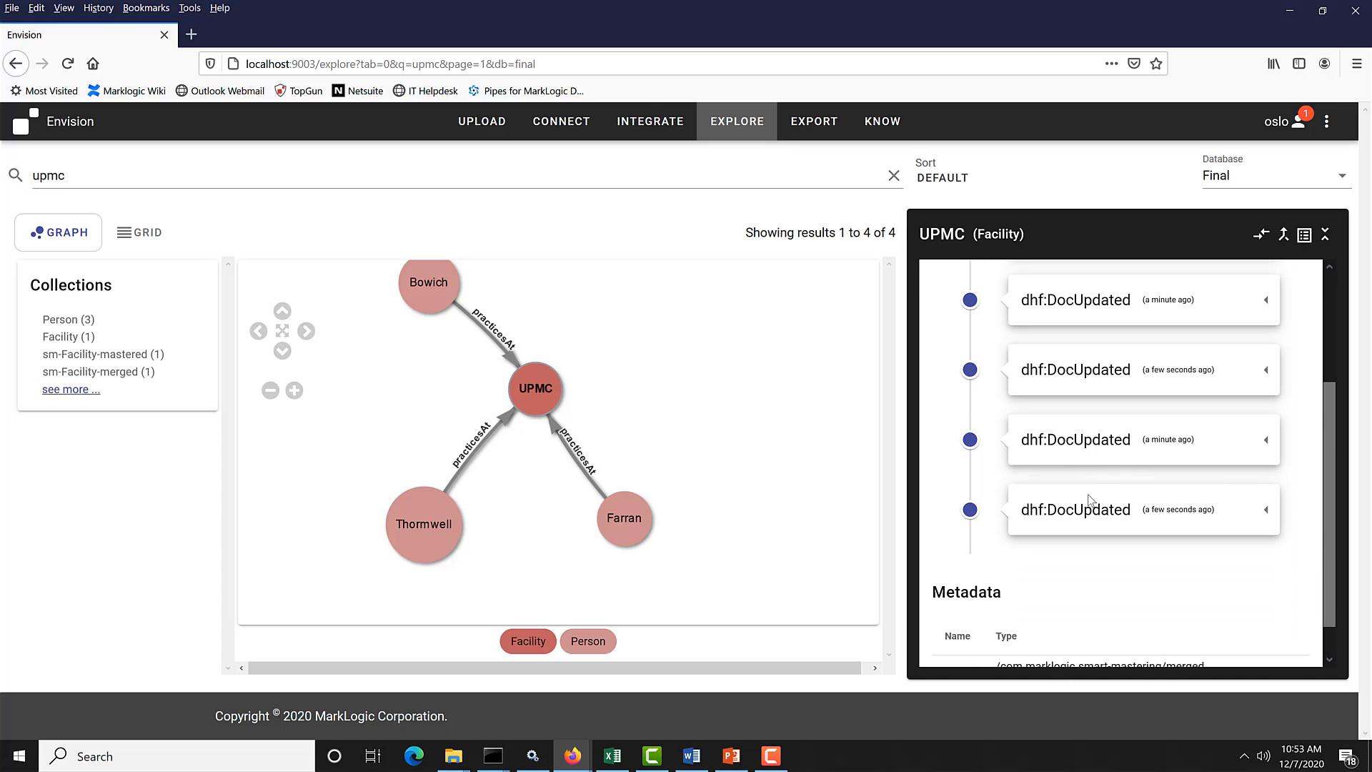
pyautogui.scroll(-1, 1089, 498)
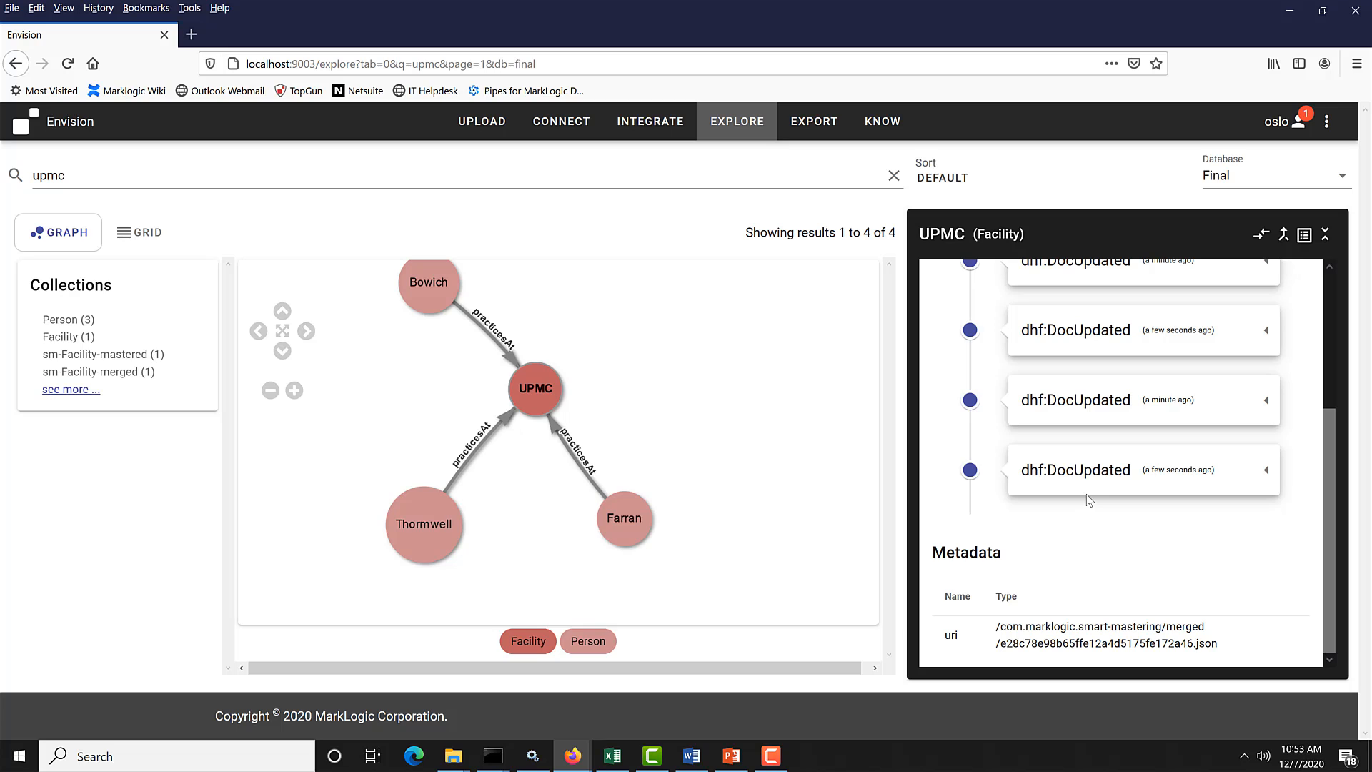
pyautogui.scroll(4, 1089, 499)
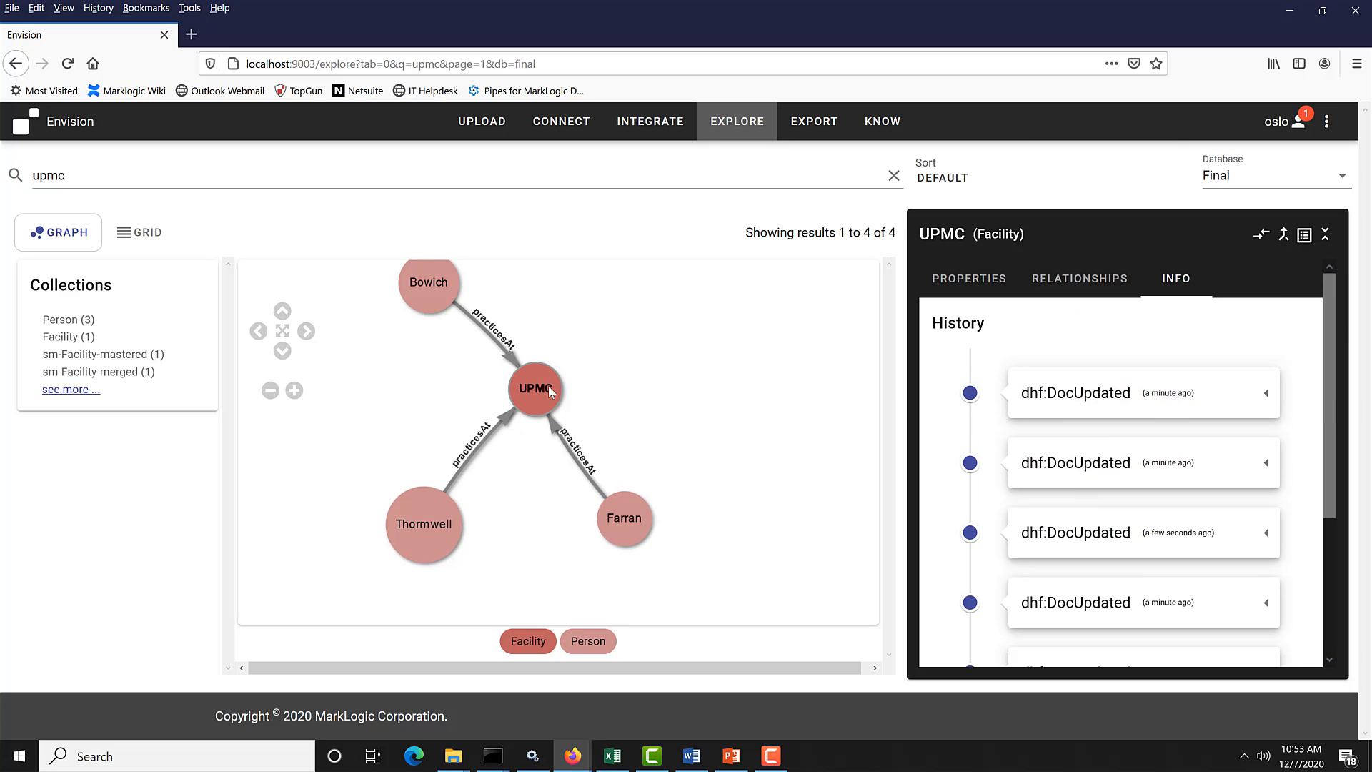
pyautogui.moveTo(547, 385); pyautogui.dragTo(614, 383)
# - Search the graph by a provider's first name to inspect the Mercy Hospital facilities
pyautogui.doubleClick(111, 168)
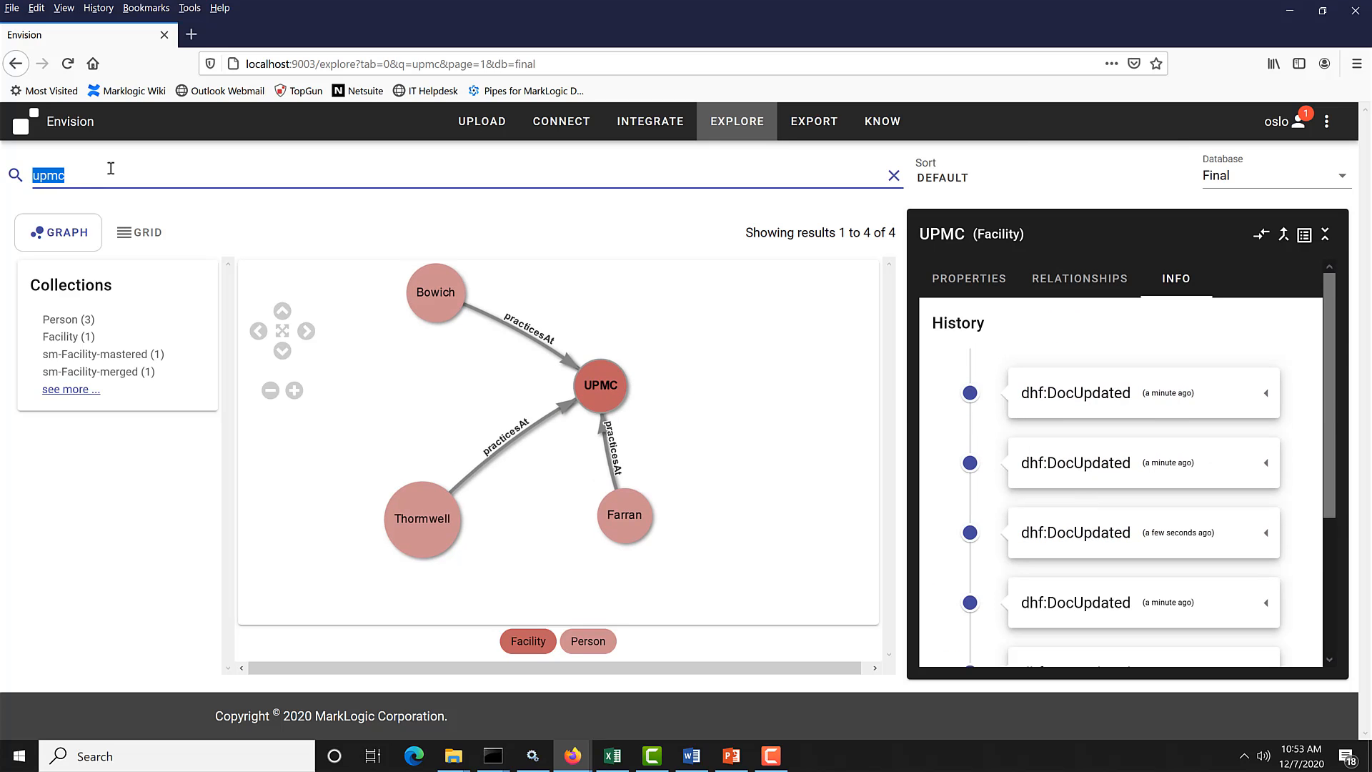
pyautogui.write('frank')
pyautogui.press('Return')
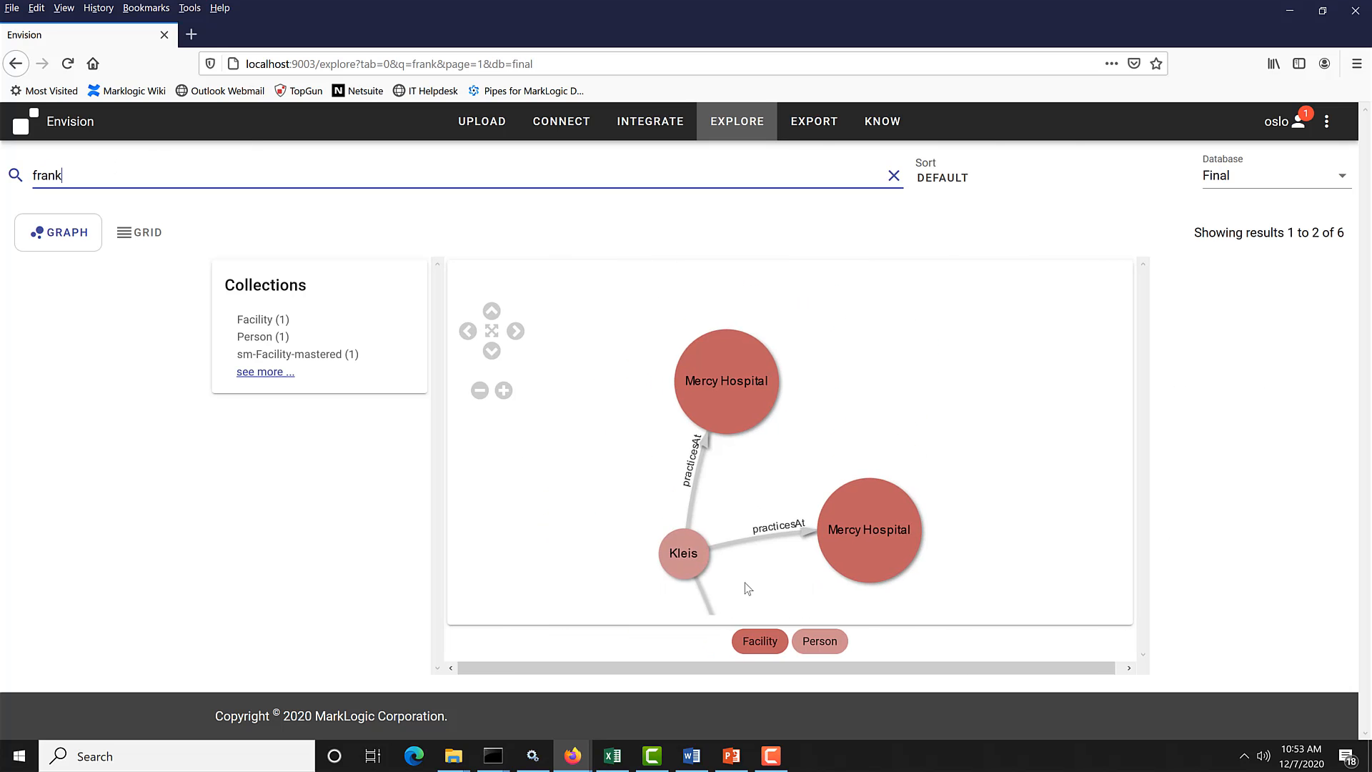
# - Search the graph for upmc again and view the merge history of the UPMC facility
pyautogui.doubleClick(112, 177)
pyautogui.press('BackSpace')
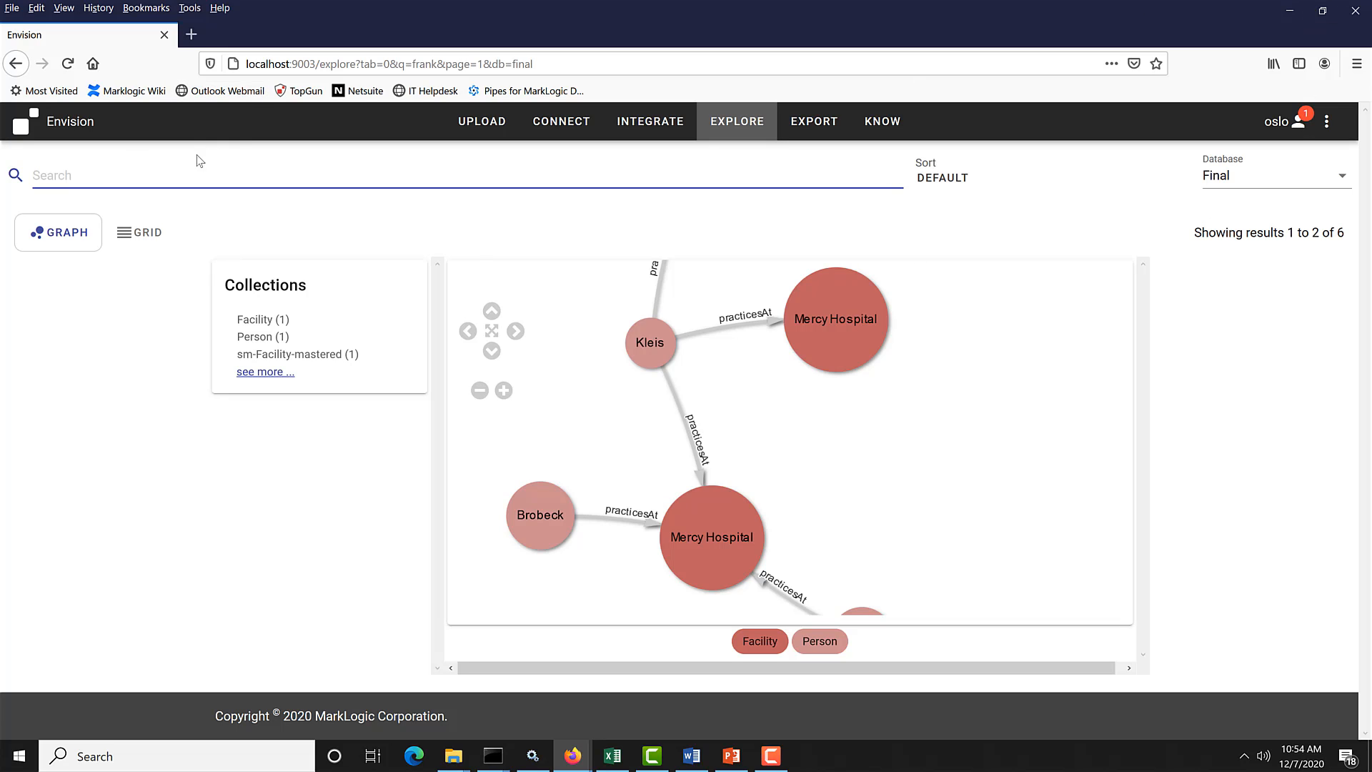
pyautogui.write('upmc')
pyautogui.press('Return')
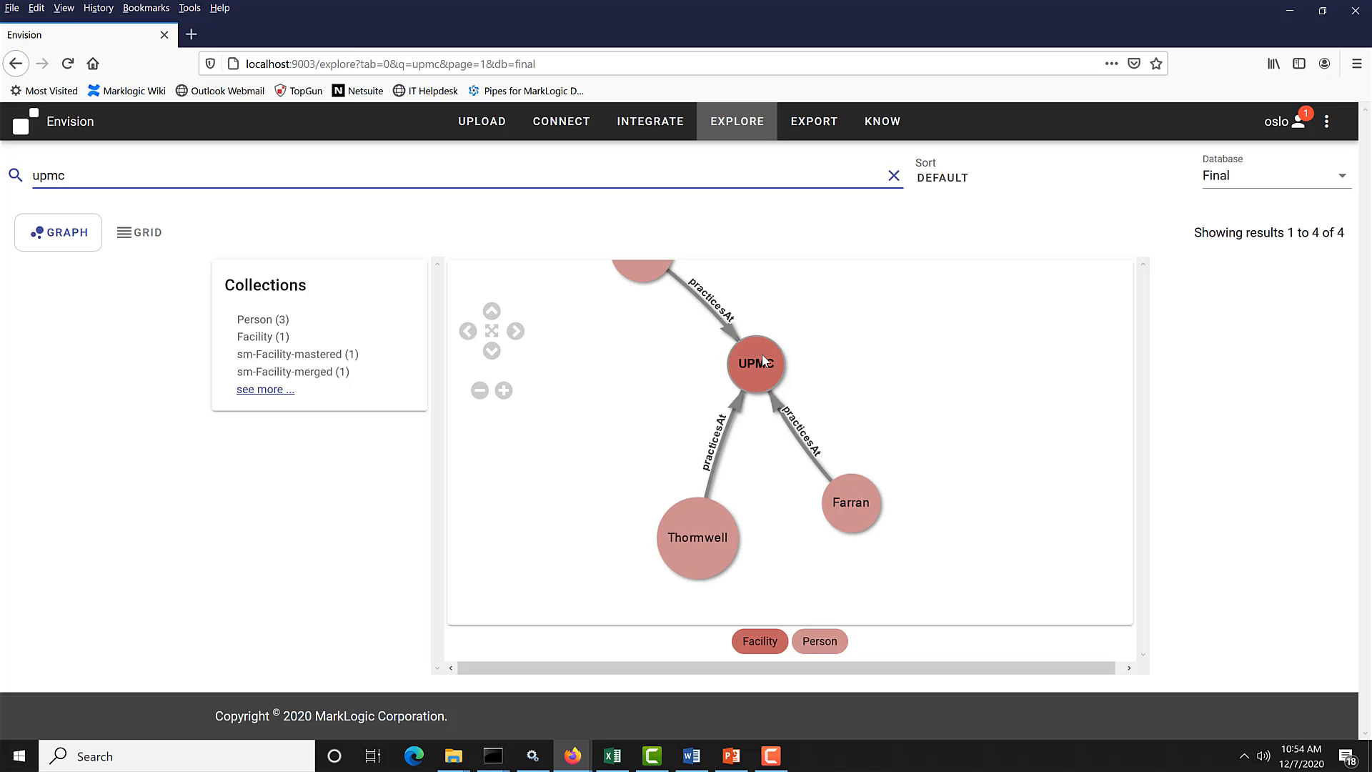
pyautogui.click(765, 362)
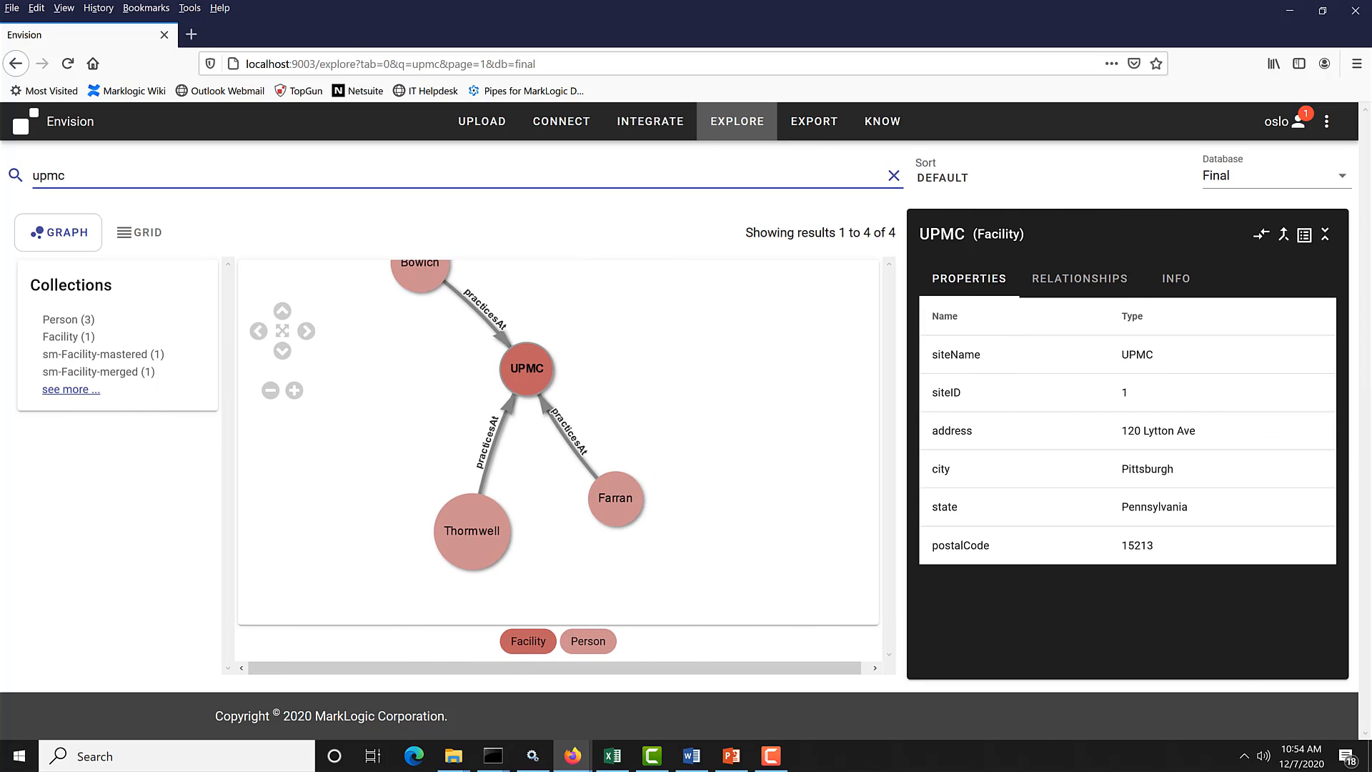
pyautogui.click(1263, 236)
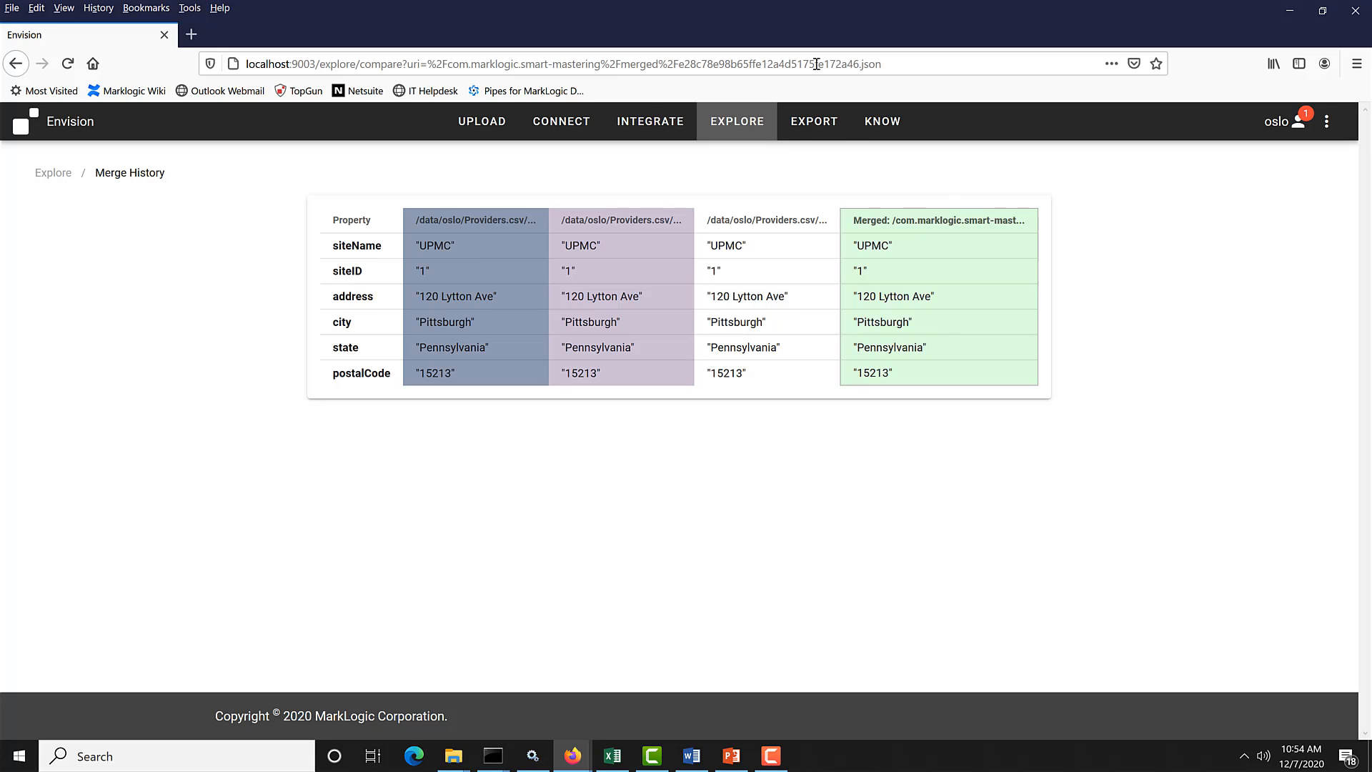
# - Return to the Explore graph and unmerge the UPMC facility
pyautogui.click(746, 133)
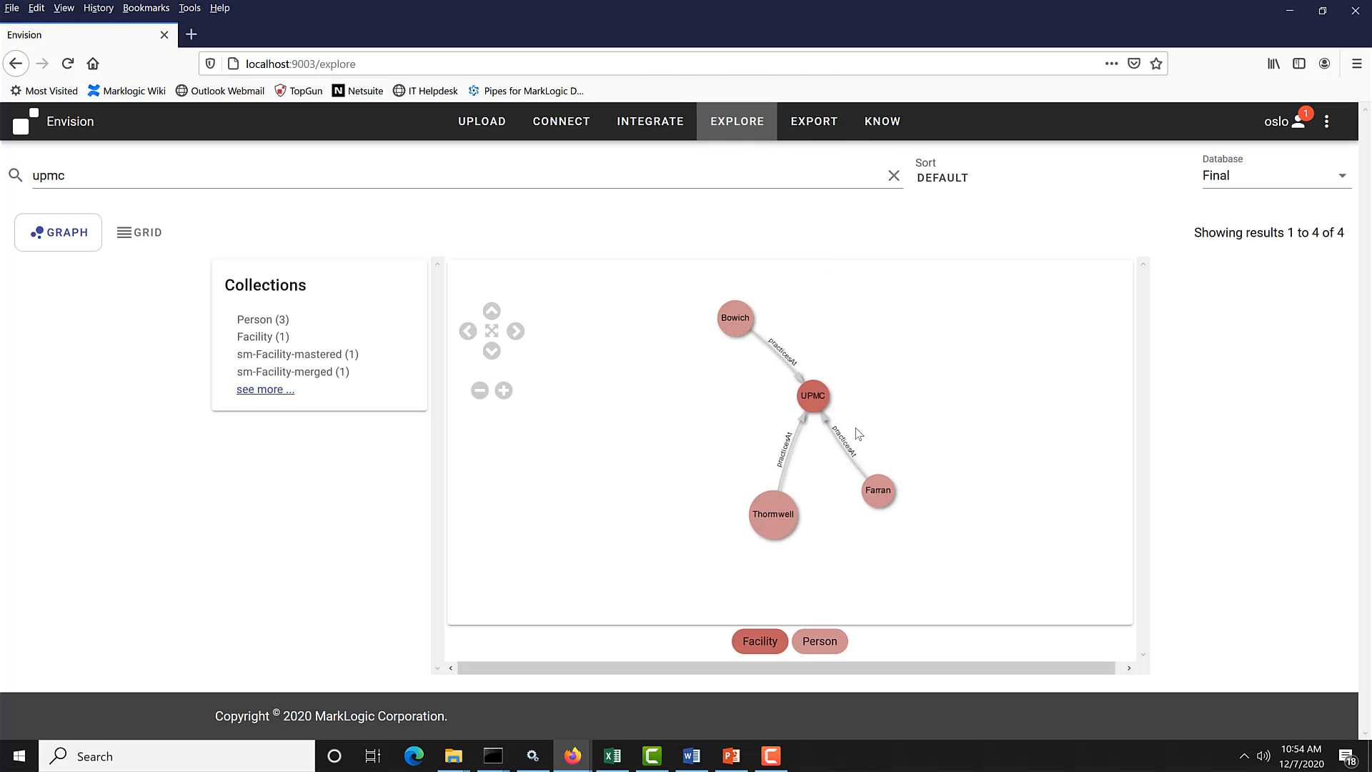
pyautogui.click(815, 397)
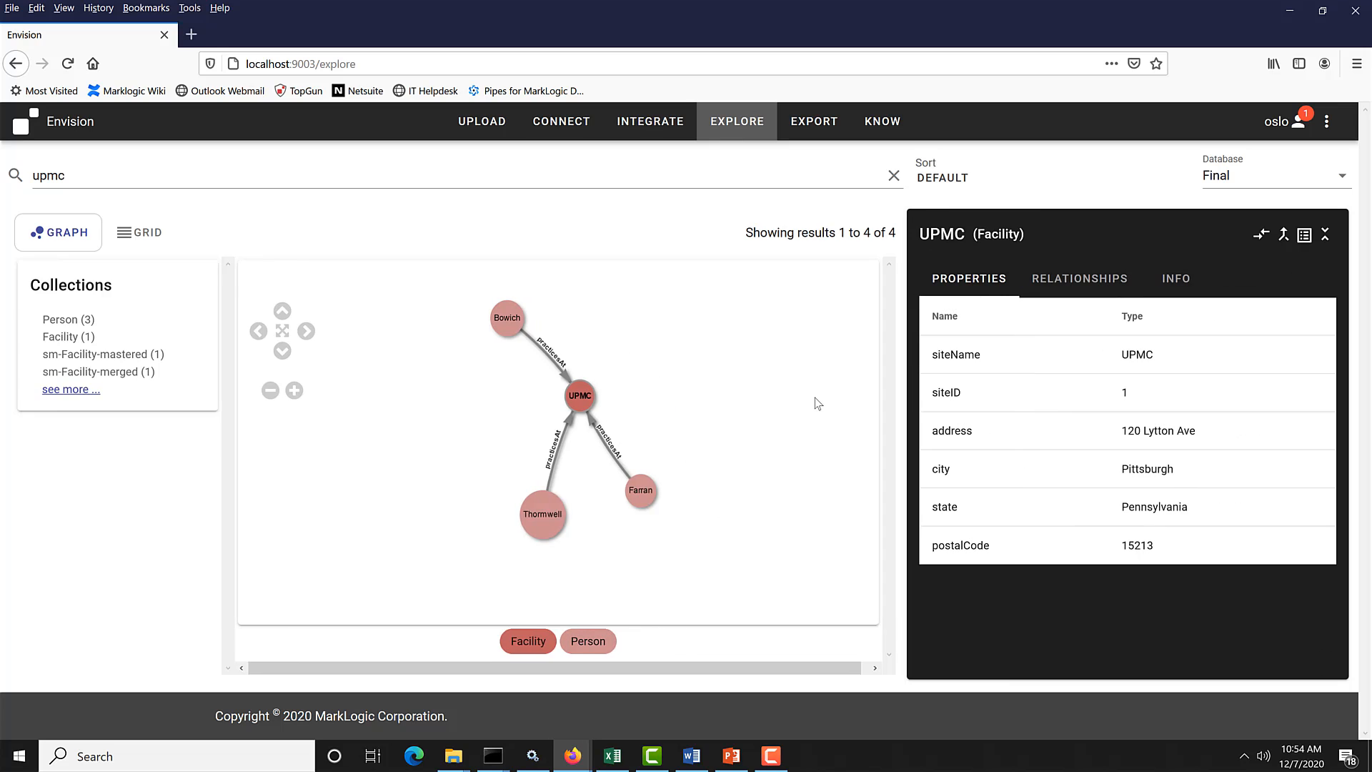
pyautogui.moveTo(504, 328); pyautogui.dragTo(475, 400)
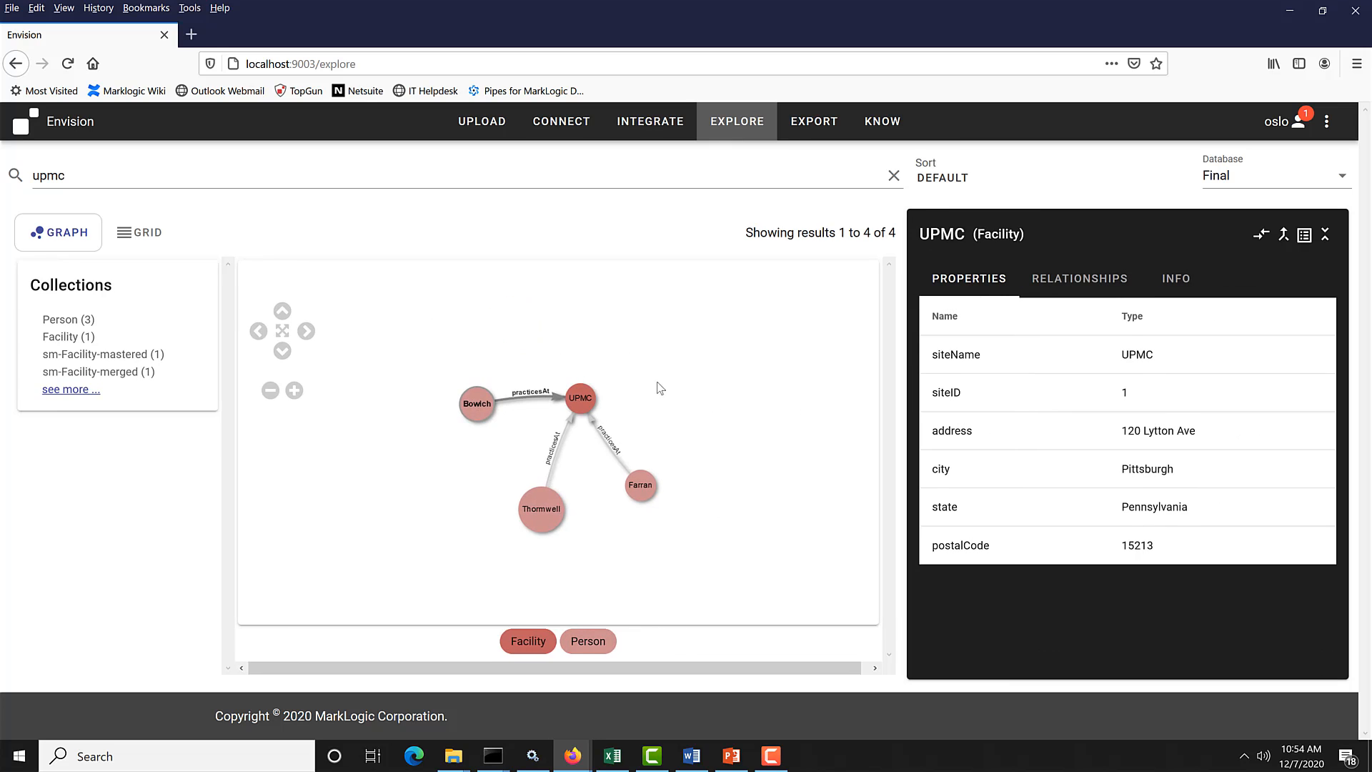
pyautogui.scroll(3, 634, 398)
pyautogui.click(542, 402)
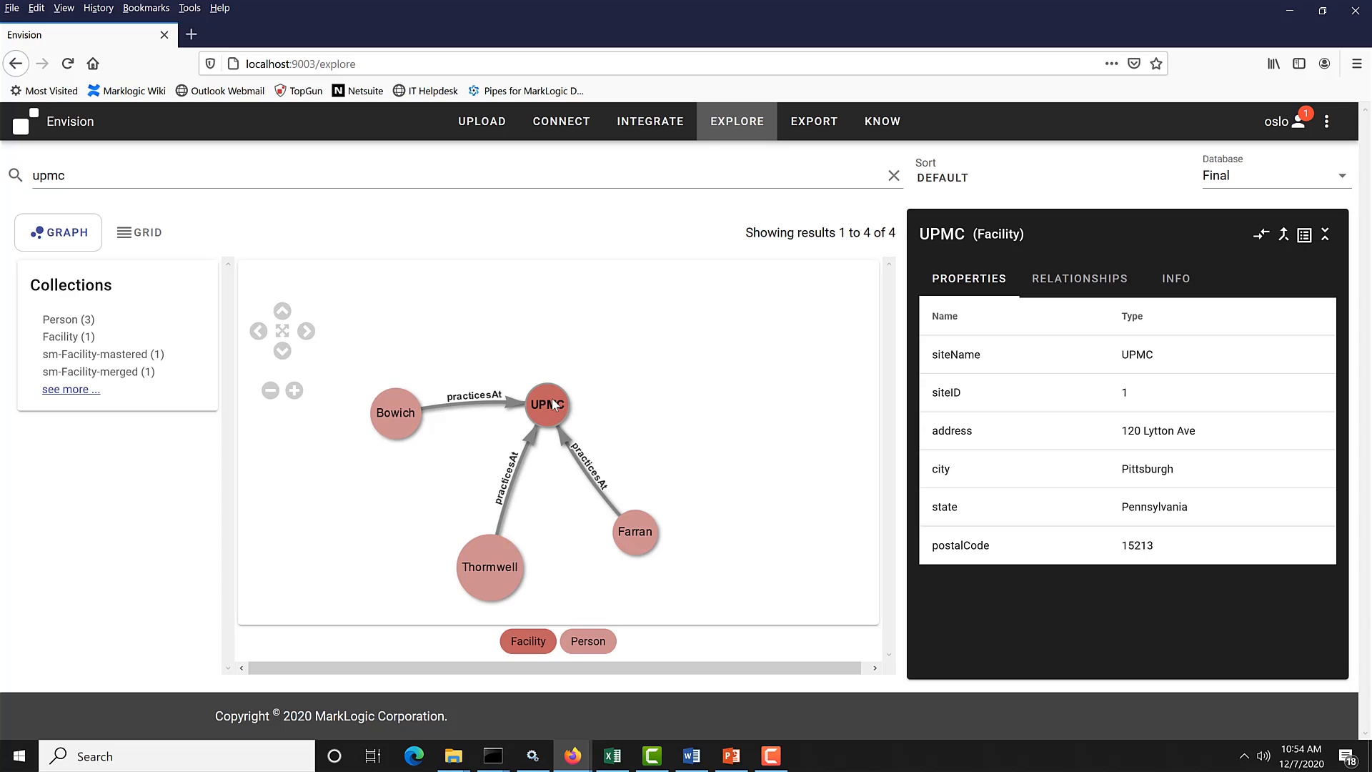
pyautogui.click(1284, 235)
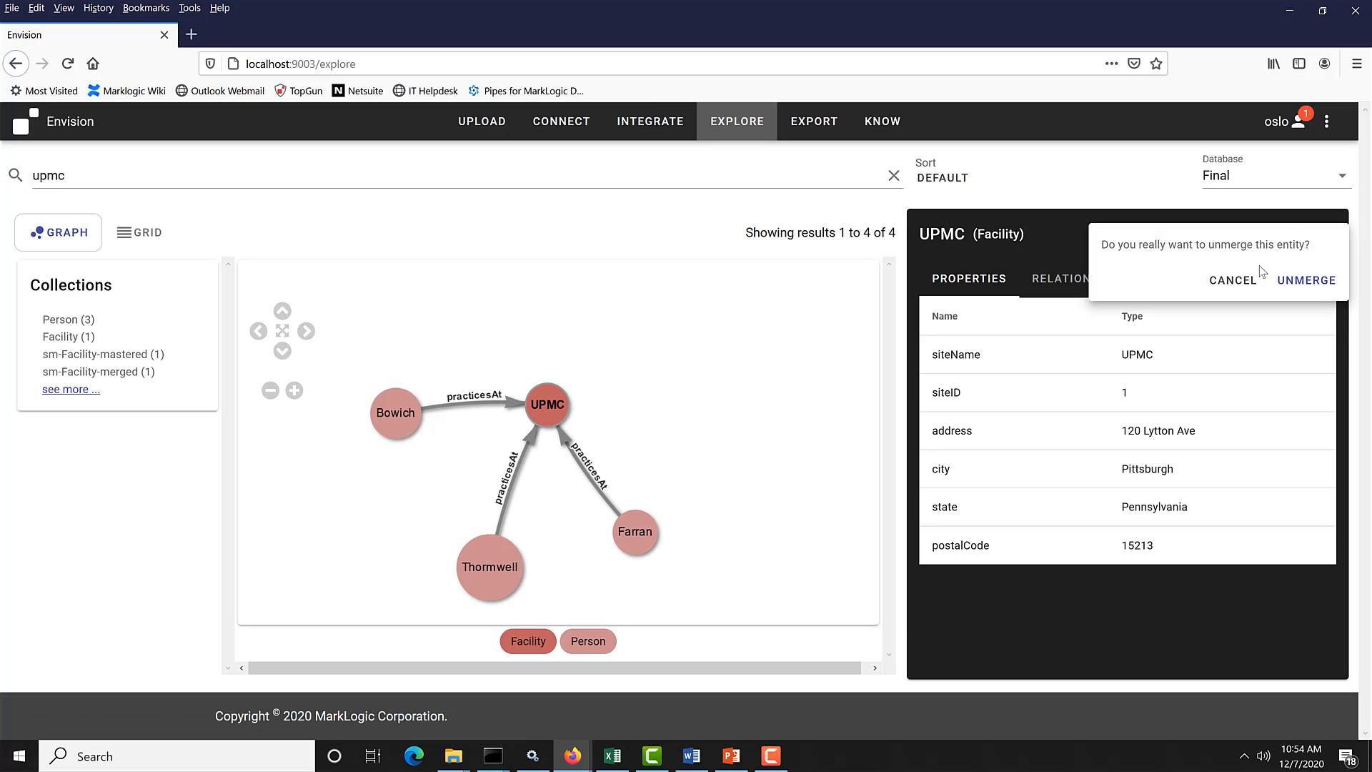
pyautogui.click(1324, 283)
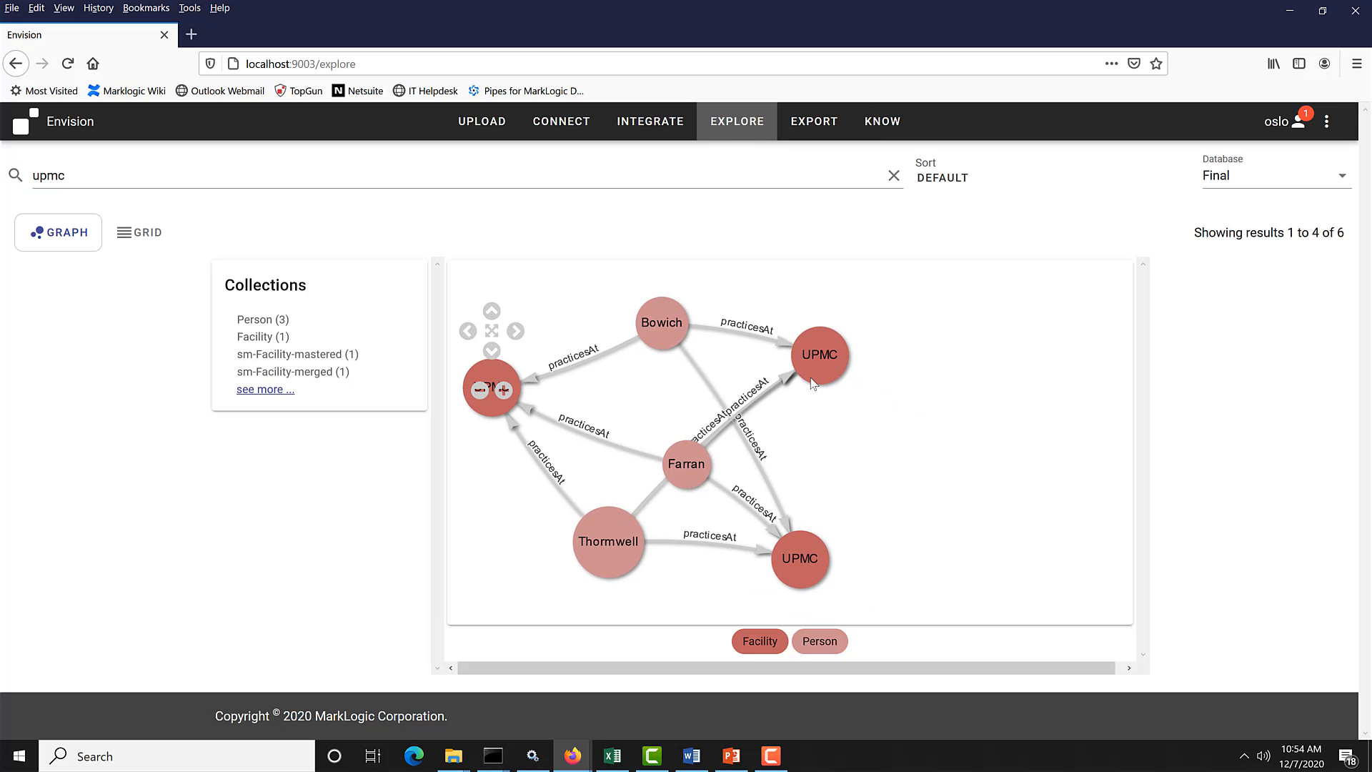
# - Examine the update history and raw JSON document of one of the separated UPMC facilities
pyautogui.click(820, 366)
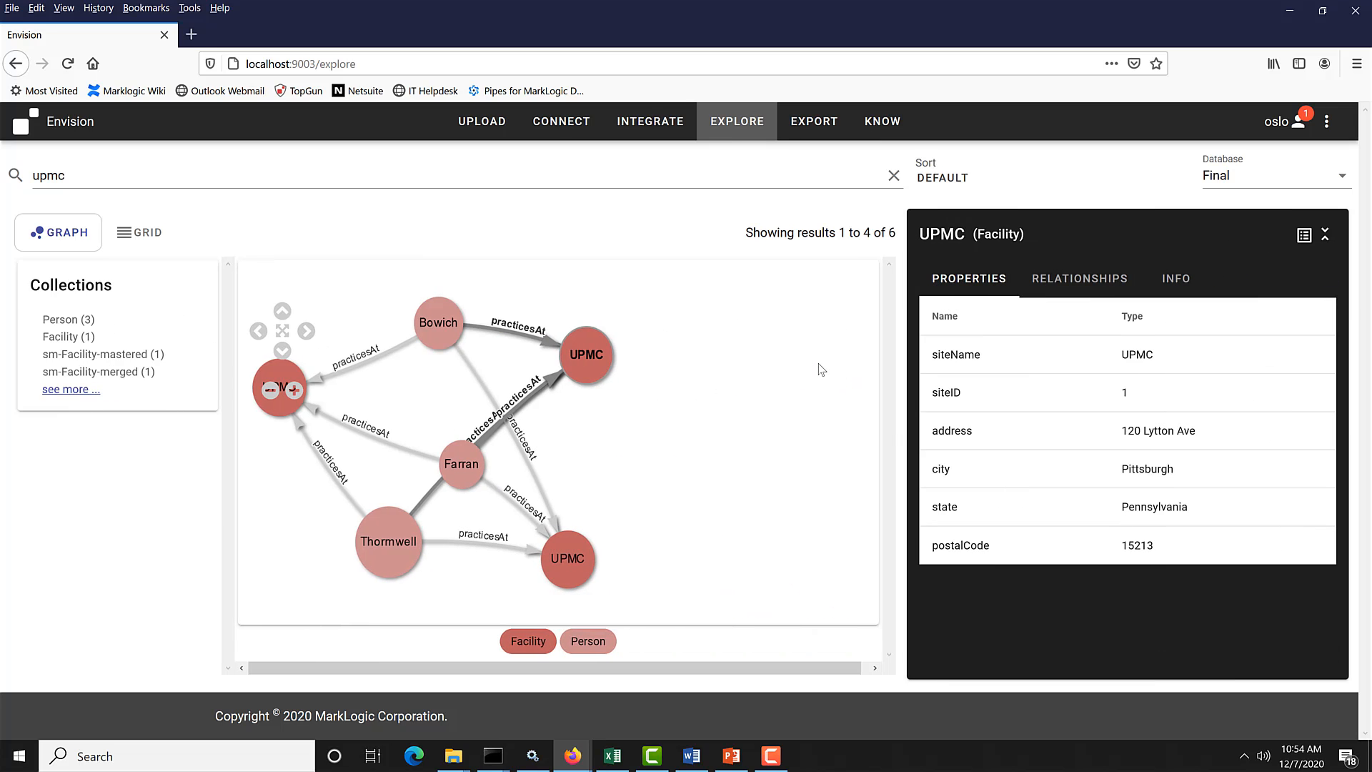
pyautogui.click(1194, 283)
pyautogui.scroll(-3, 1106, 468)
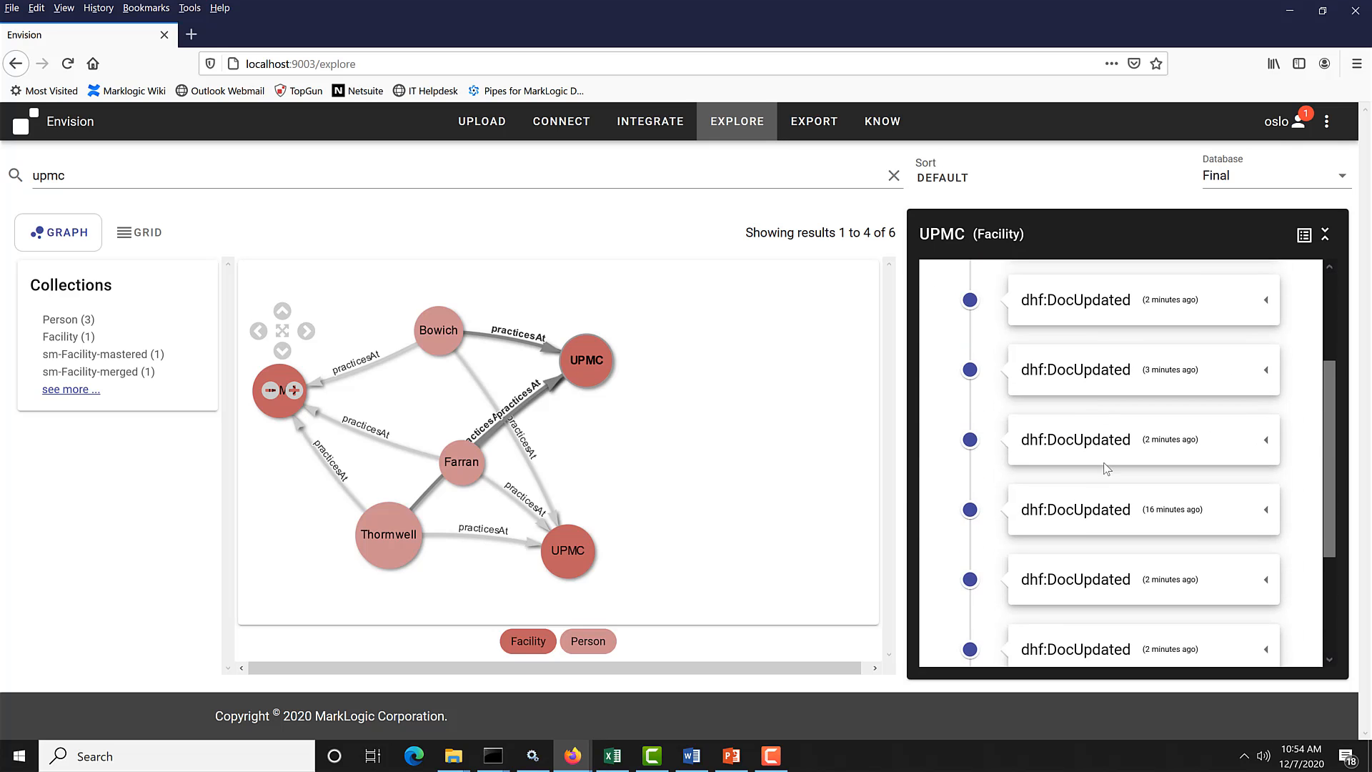
pyautogui.scroll(3, 1108, 469)
pyautogui.moveTo(606, 368); pyautogui.dragTo(637, 377)
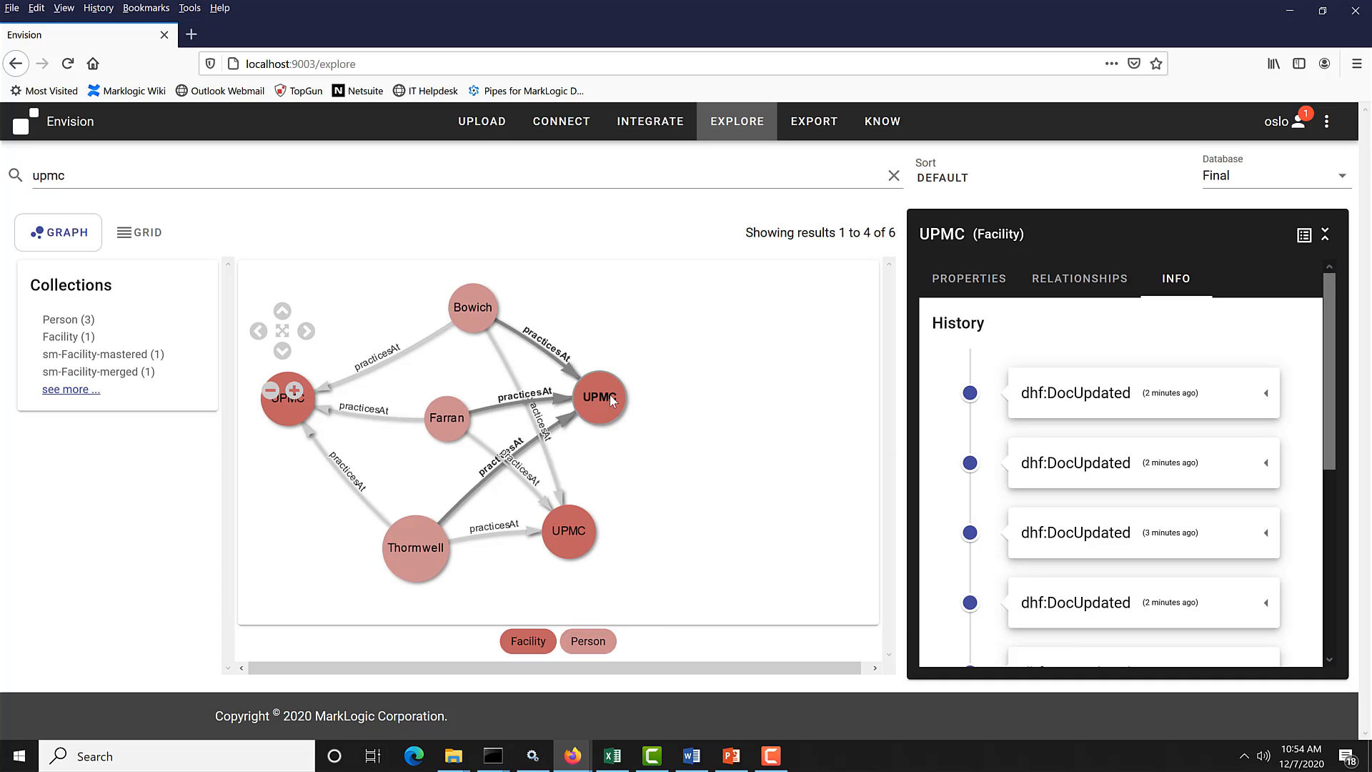
pyautogui.click(1304, 236)
pyautogui.scroll(-5, 766, 439)
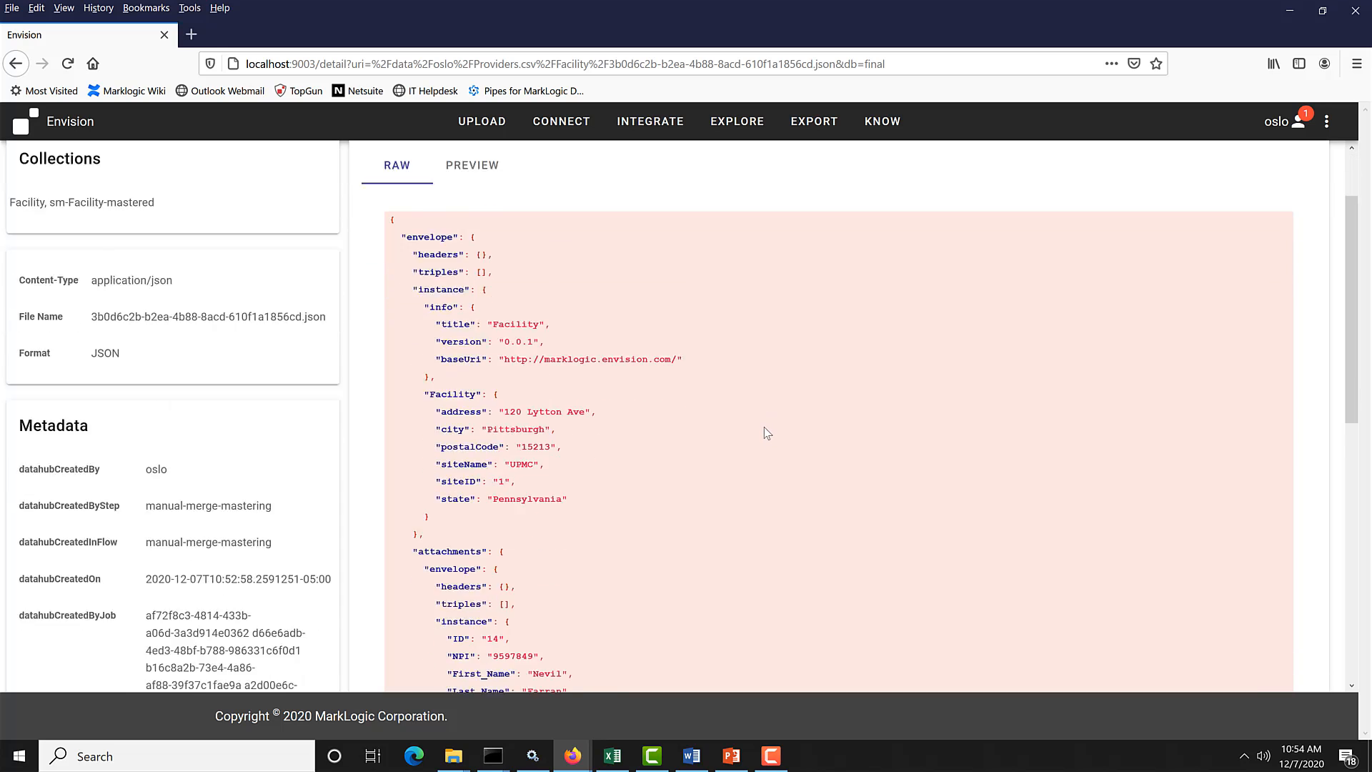
# - Review the UPMC facility document's instance data, source attachment, collections and metadata, and return to the Explore graph
pyautogui.scroll(4, 765, 427)
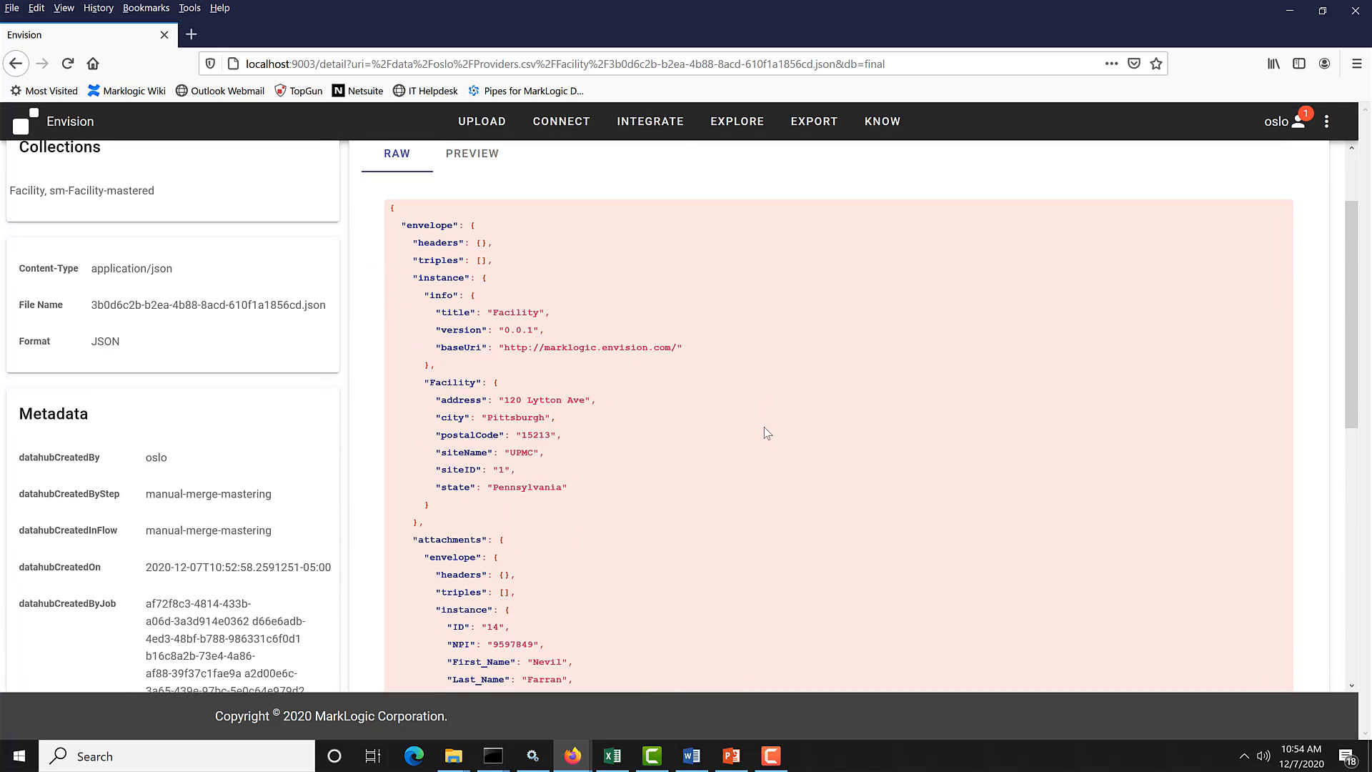
pyautogui.scroll(-2, 765, 429)
pyautogui.scroll(-5, 765, 430)
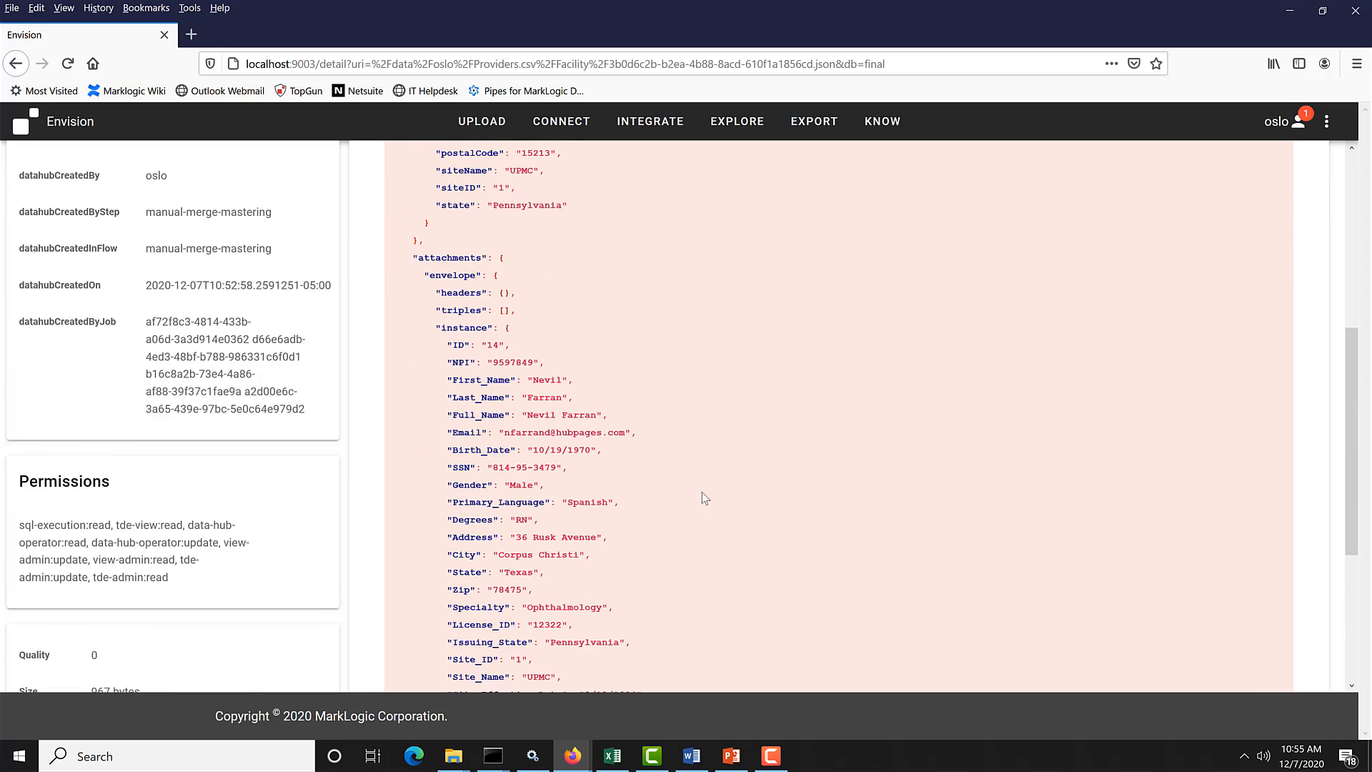
pyautogui.scroll(5, 514, 501)
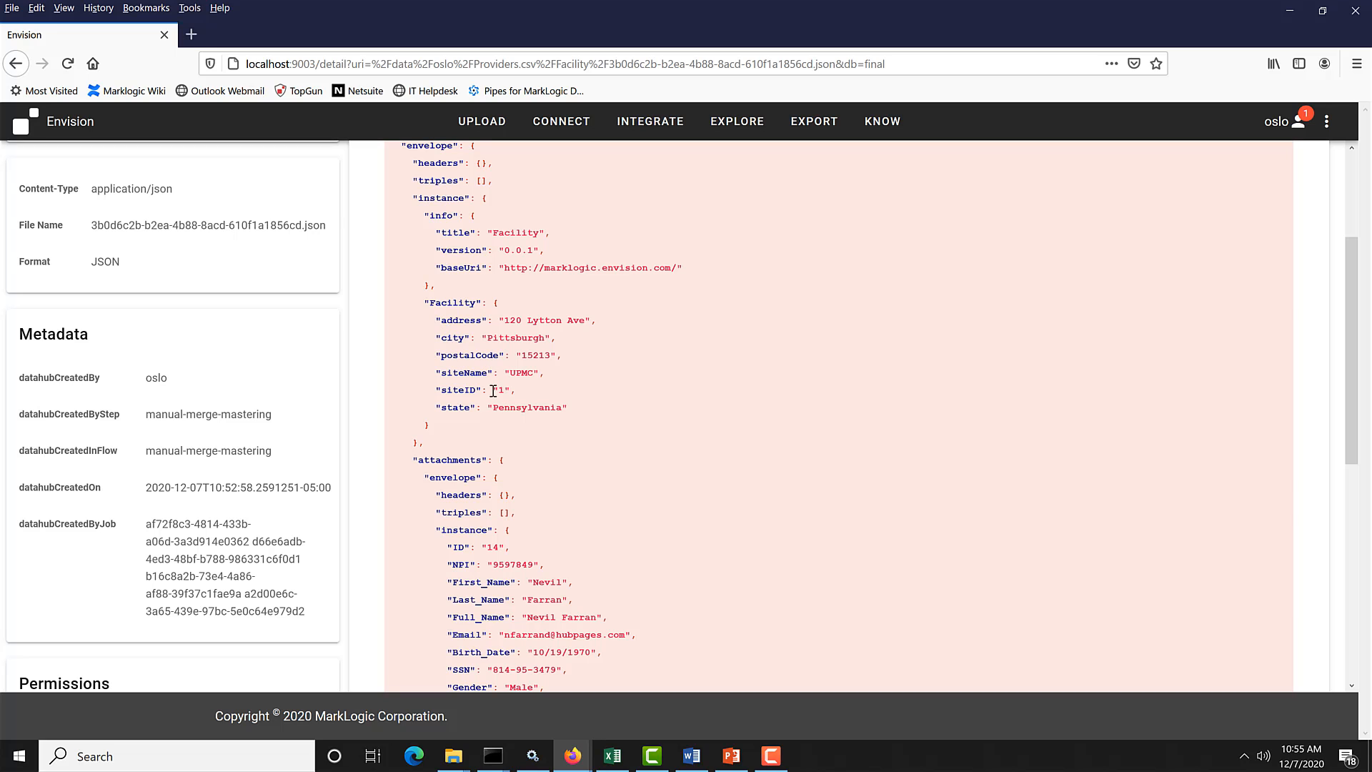
pyautogui.scroll(2, 466, 387)
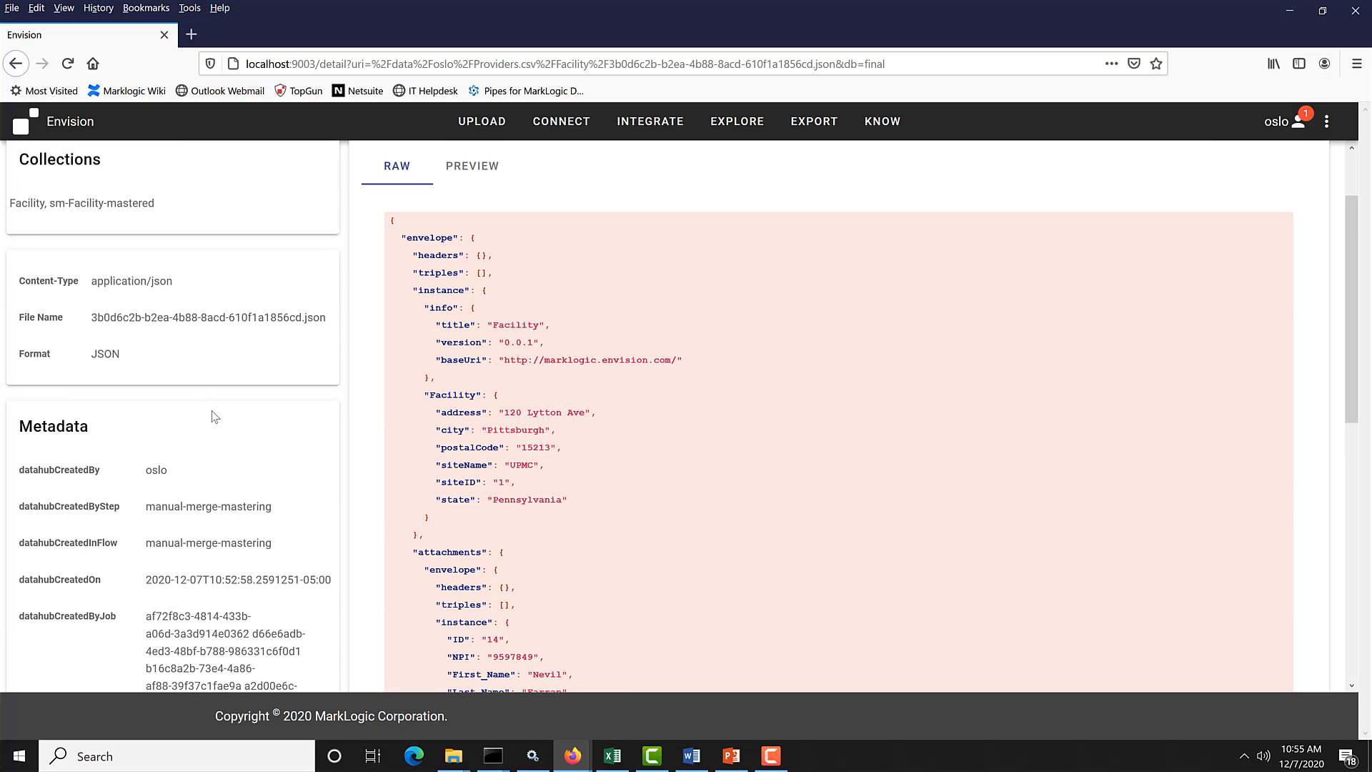
pyautogui.scroll(-3, 83, 432)
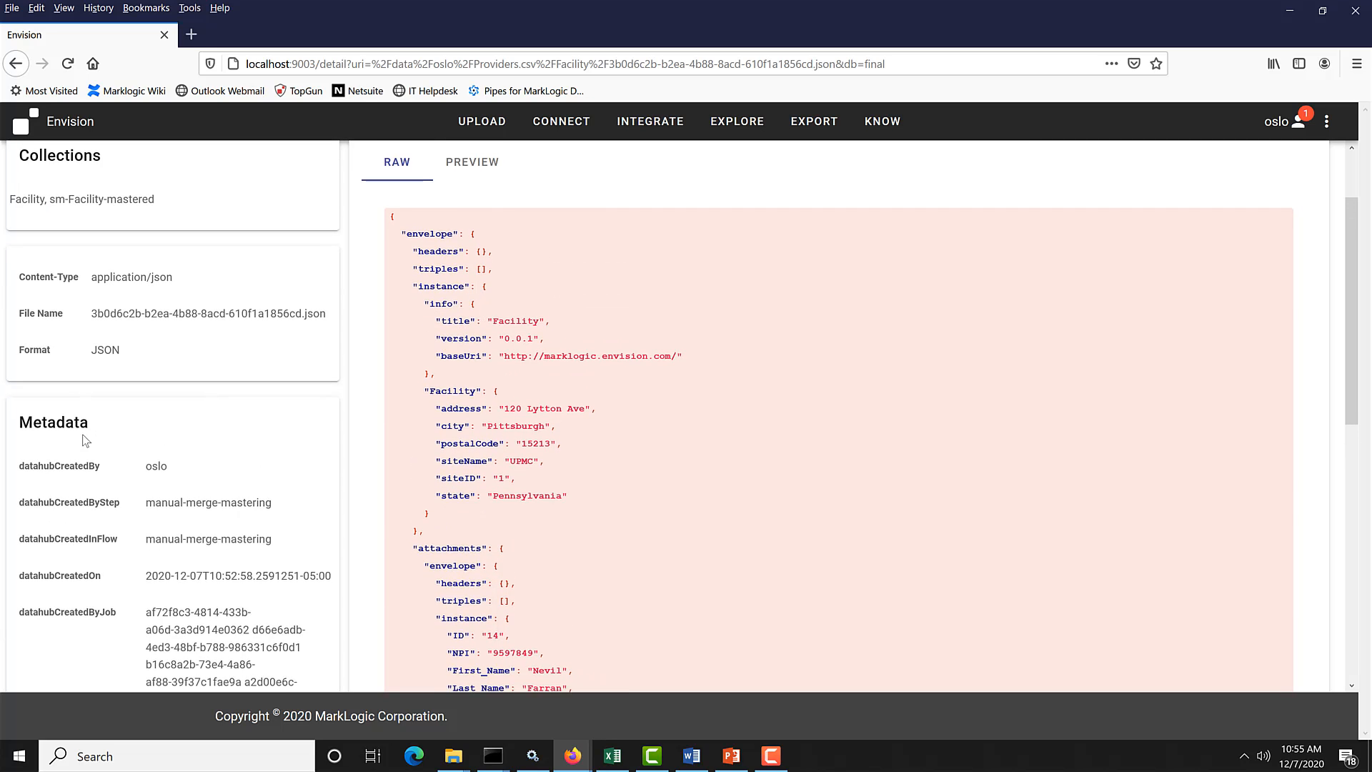
pyautogui.scroll(-5, 84, 436)
pyautogui.scroll(9, 84, 440)
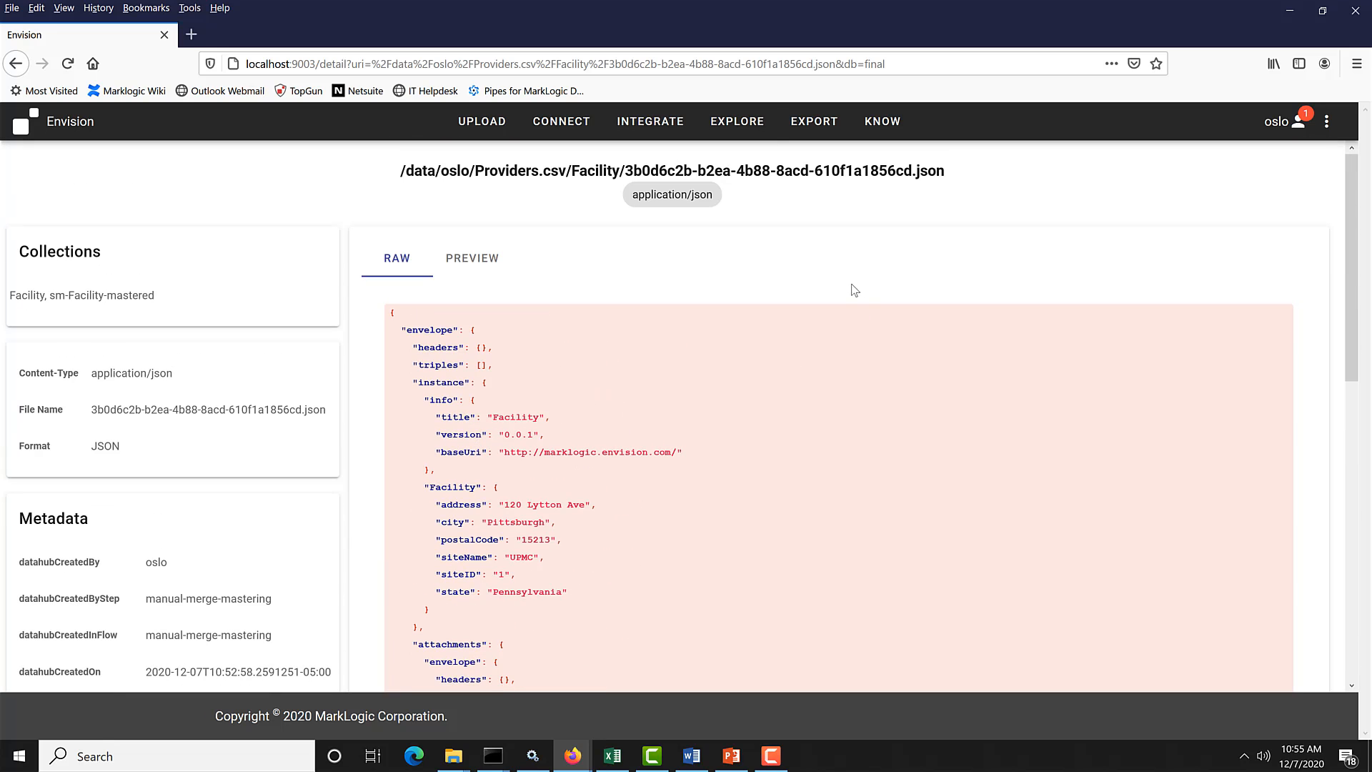
pyautogui.click(731, 128)
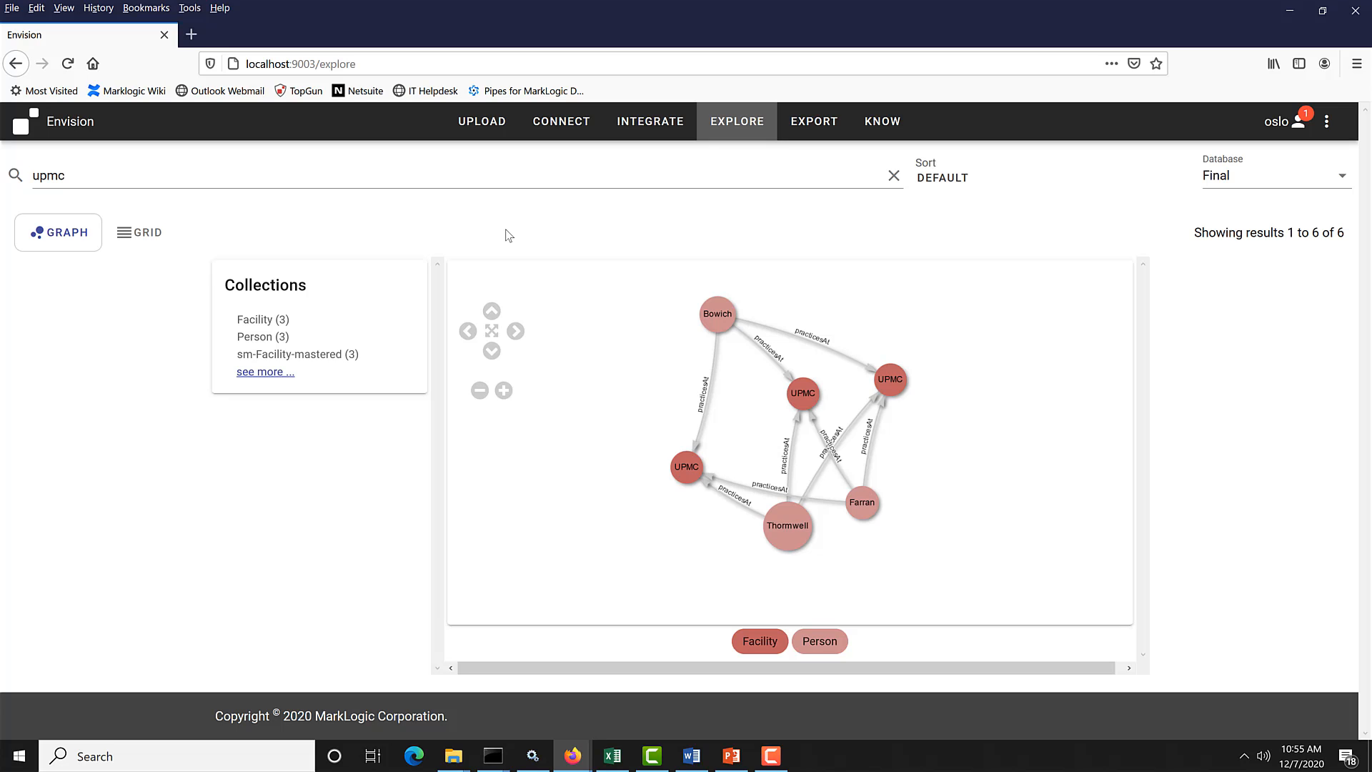
# - Export only the Person entity and save the resulting zip file to disk
pyautogui.click(802, 126)
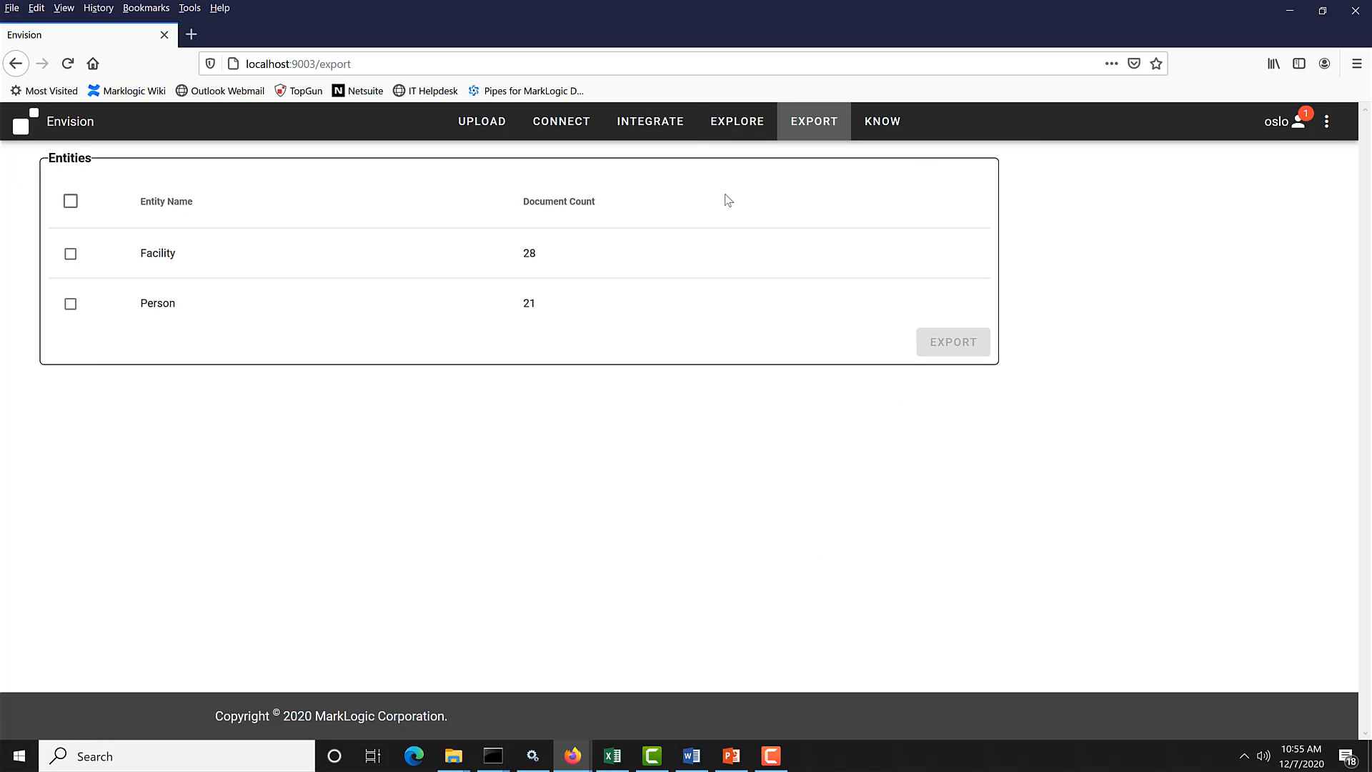
pyautogui.click(70, 304)
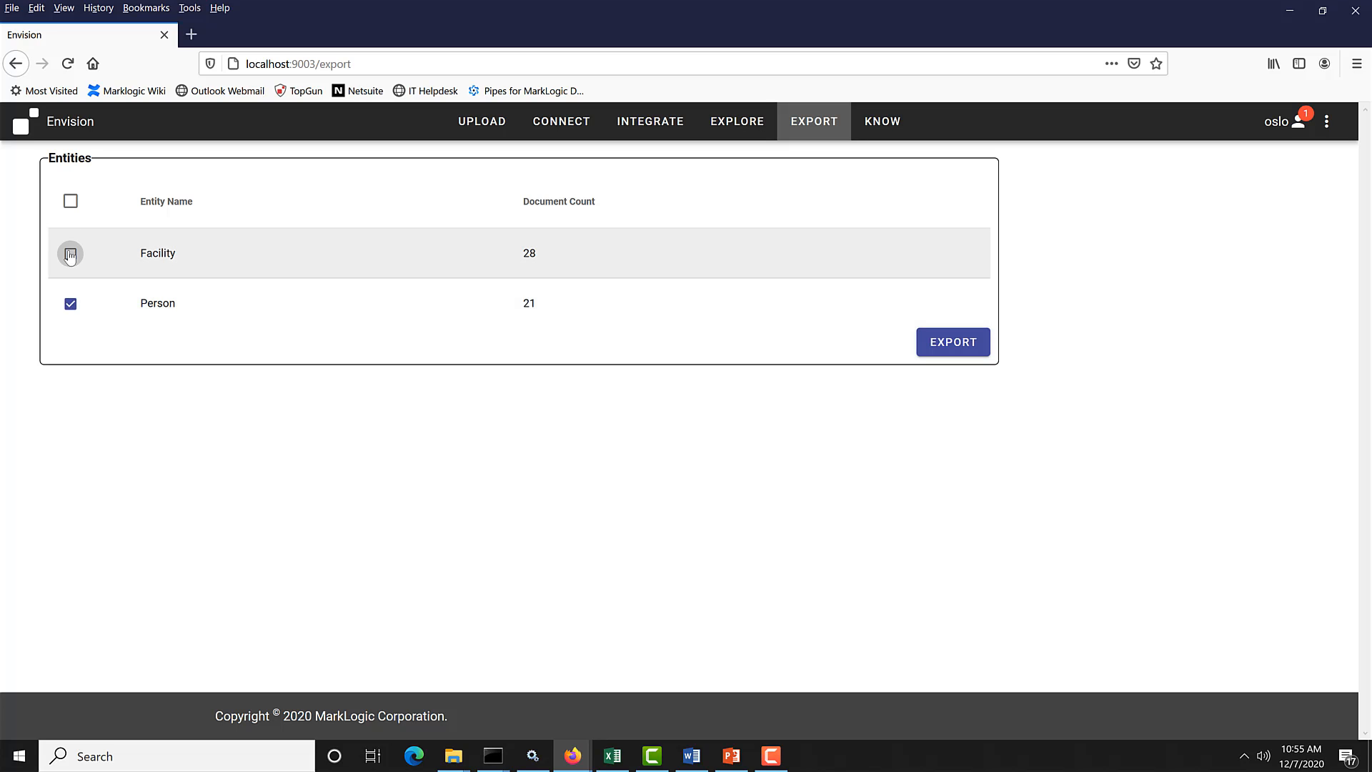
pyautogui.click(976, 344)
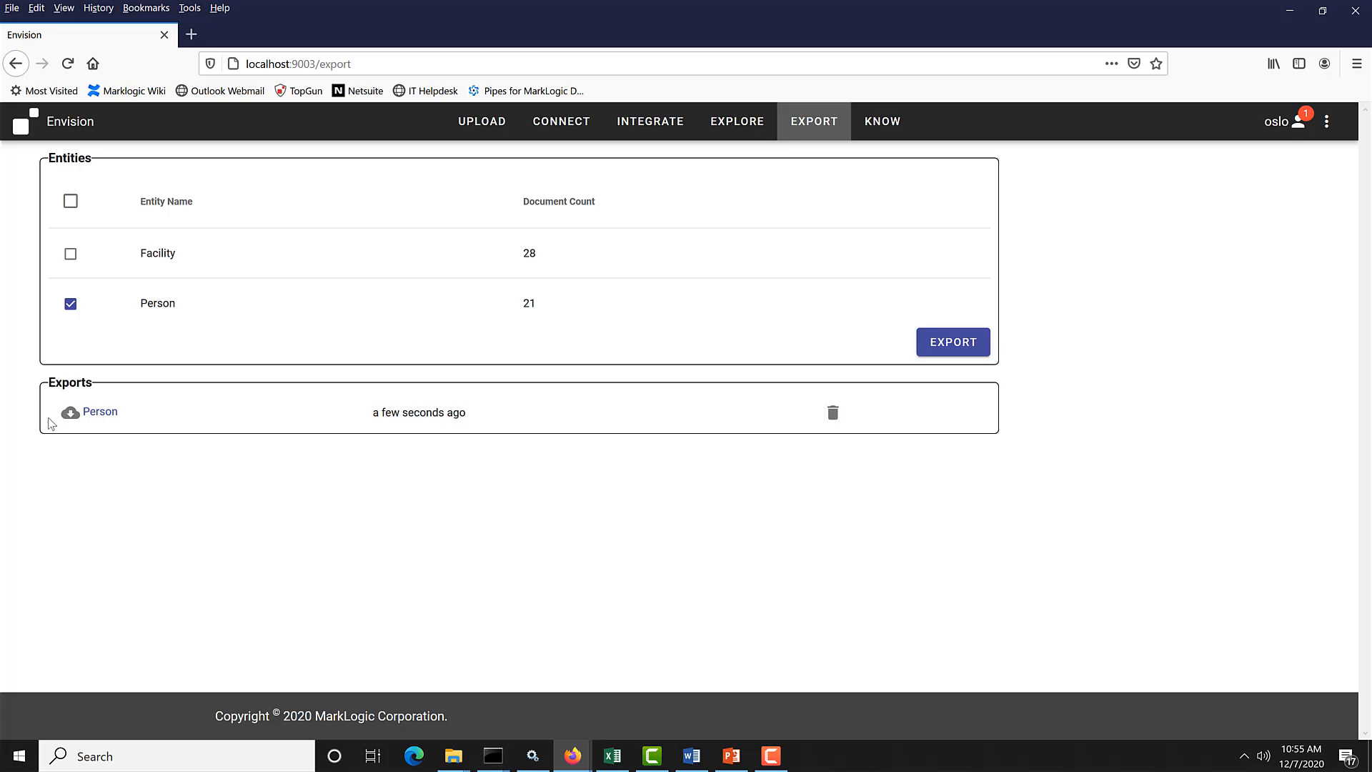
pyautogui.click(69, 414)
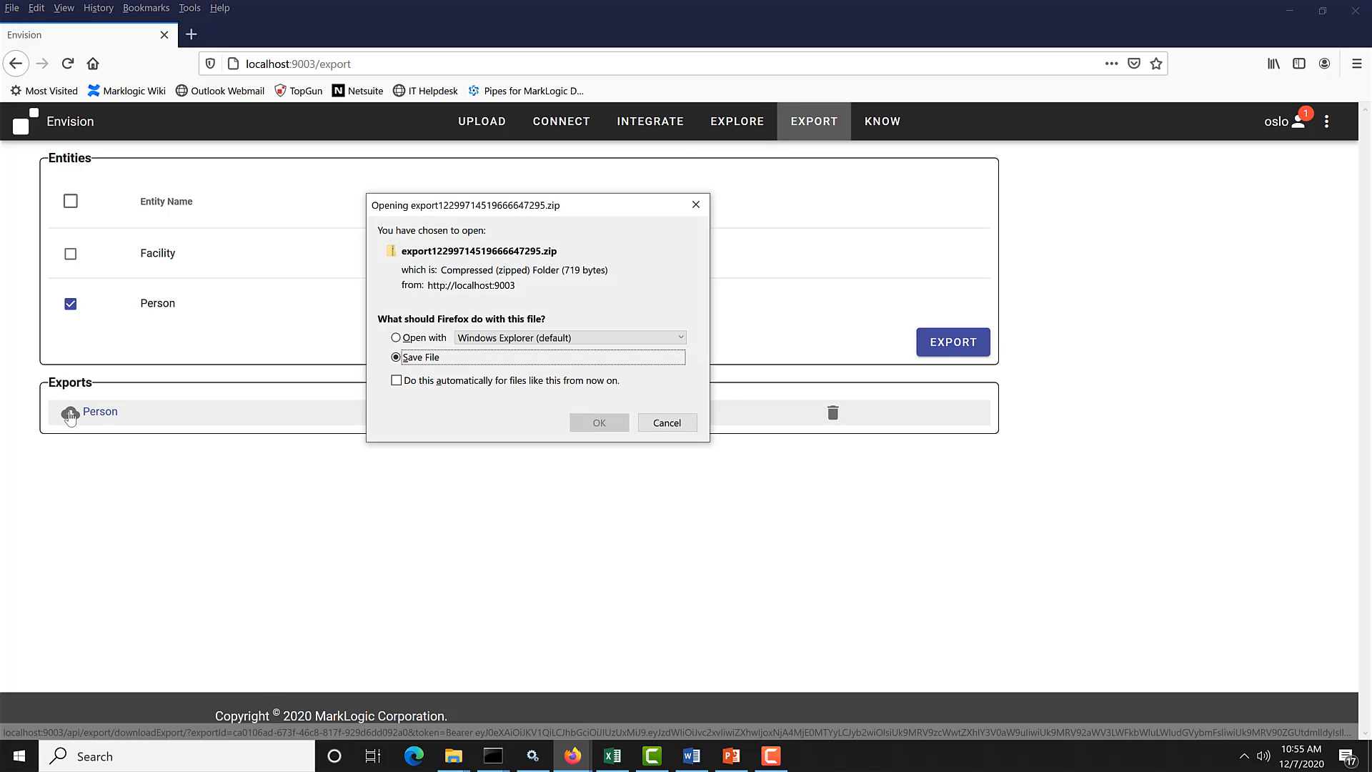
pyautogui.click(599, 422)
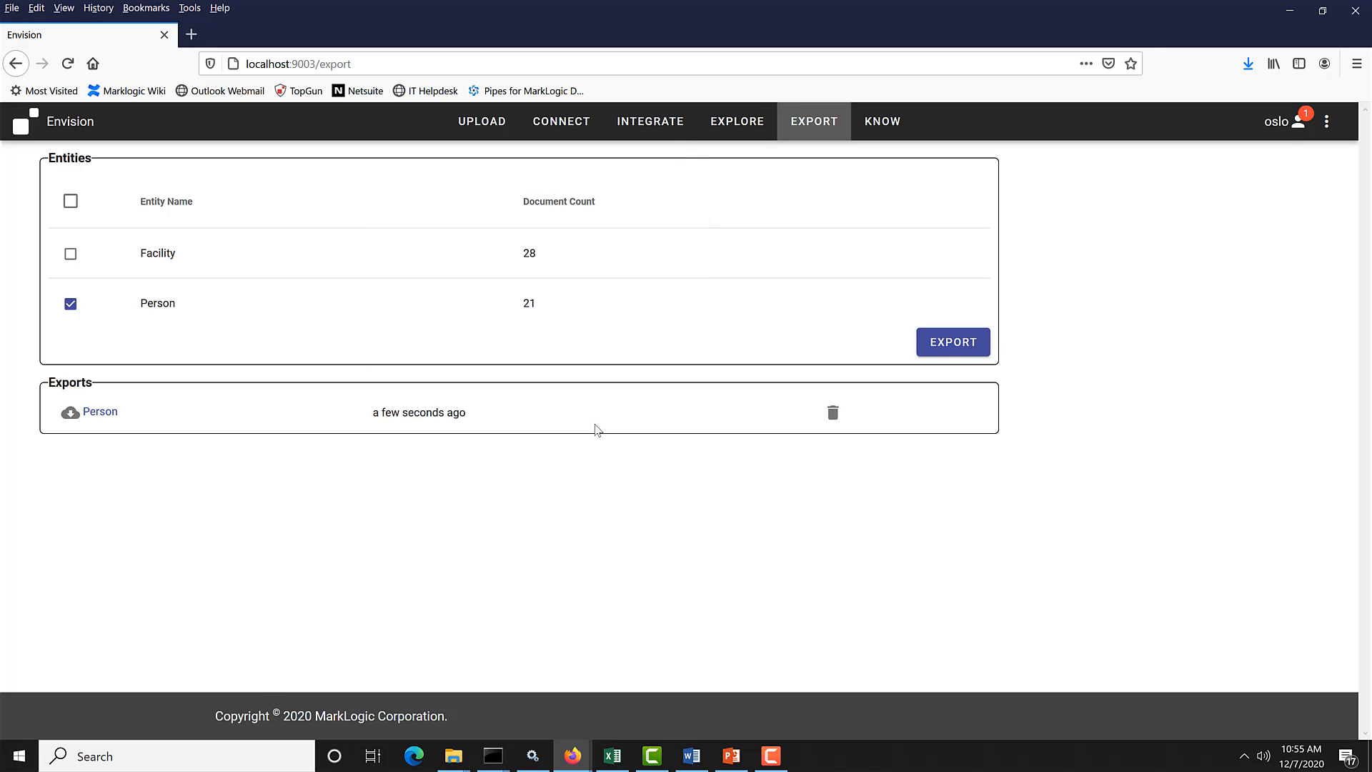